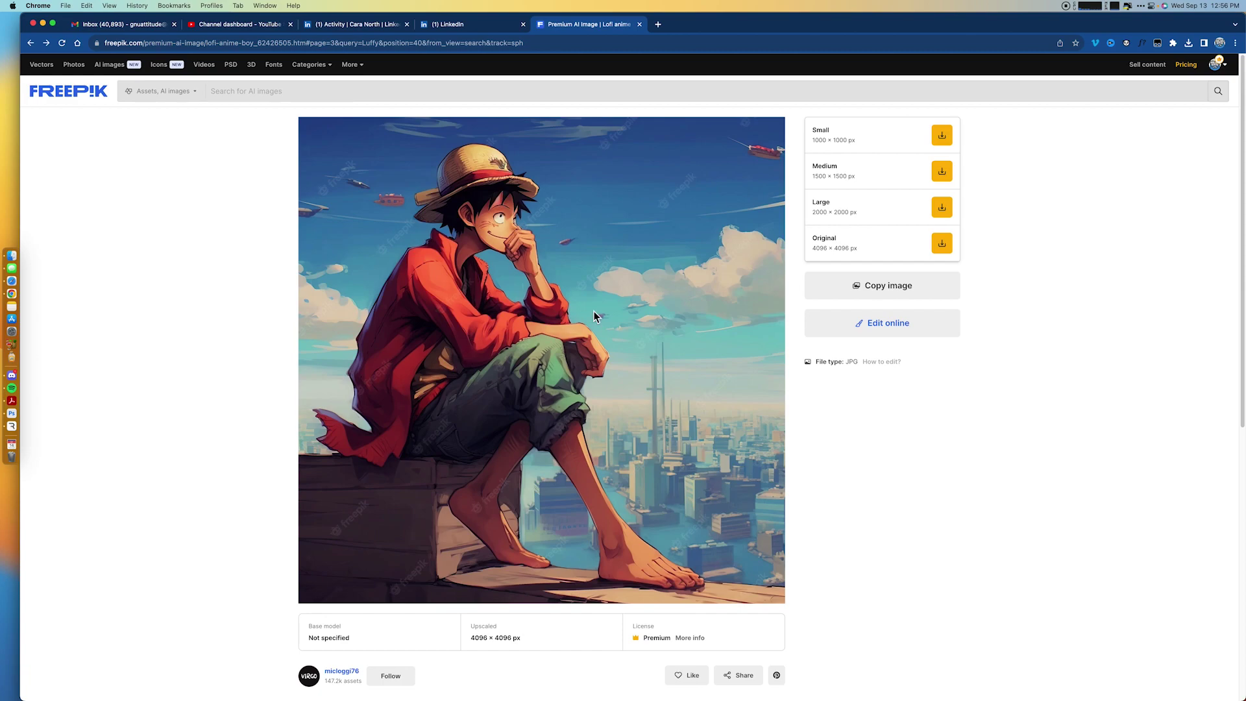
Step: Download the seated straw-hat boy image from Freepik in its original 4096 × 4096 px size
{"action": "left_click", "coordinate": [942, 242]}
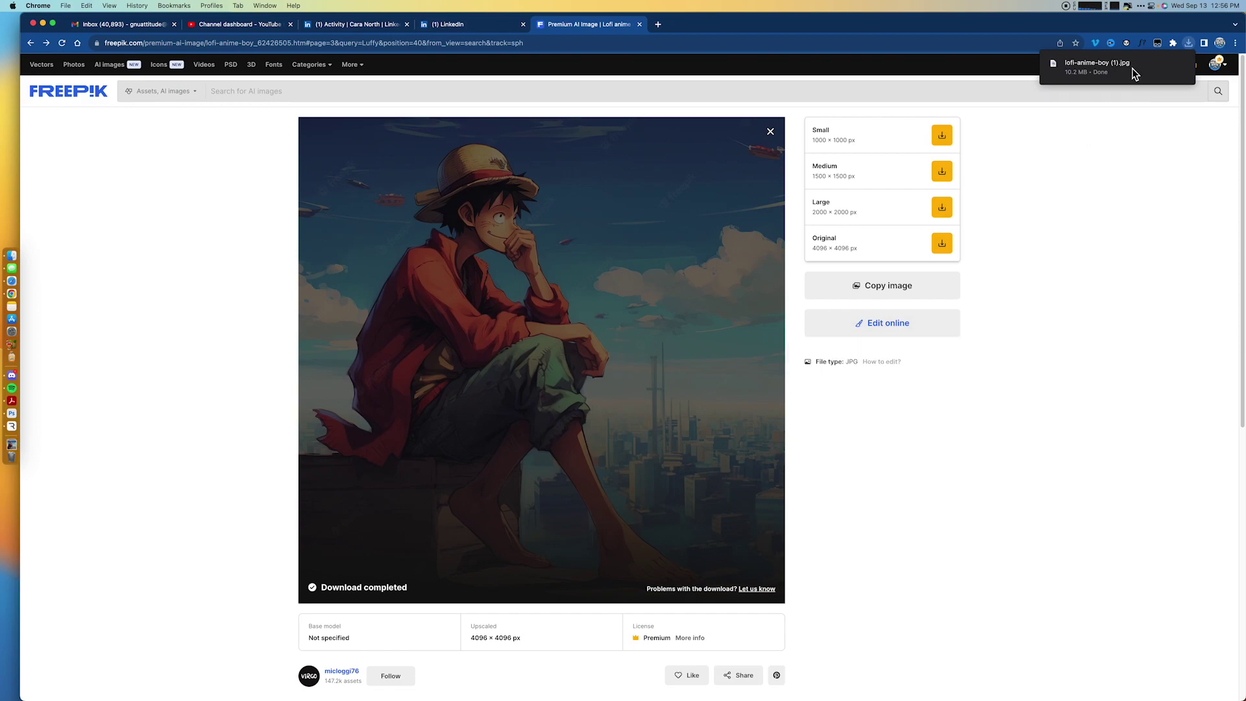
{"action": "mouse_move", "coordinate": [1125, 61]}
Step: Switch to Photoshop (Beta) and create a new document from the Custom 1920 × 1080 px, 72 ppi preset
{"action": "key", "text": "ctrl+Right"}
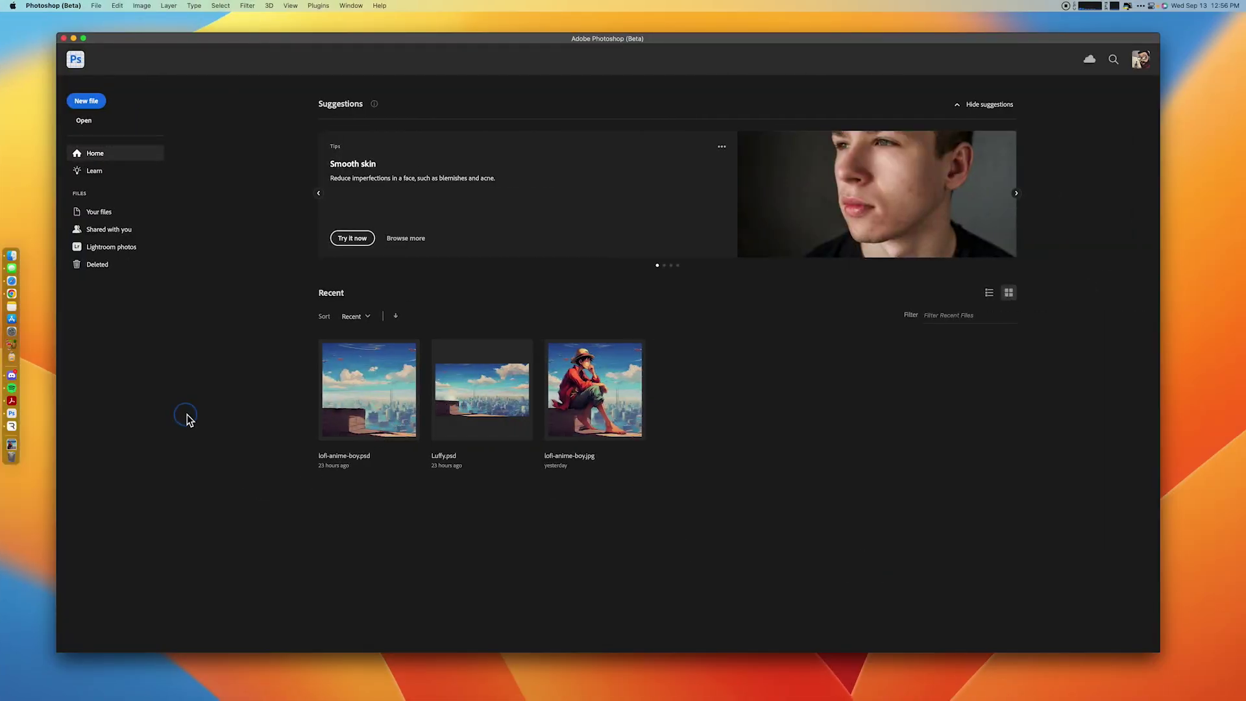
{"action": "left_click_drag", "start_coordinate": [399, 47], "coordinate": [407, 39]}
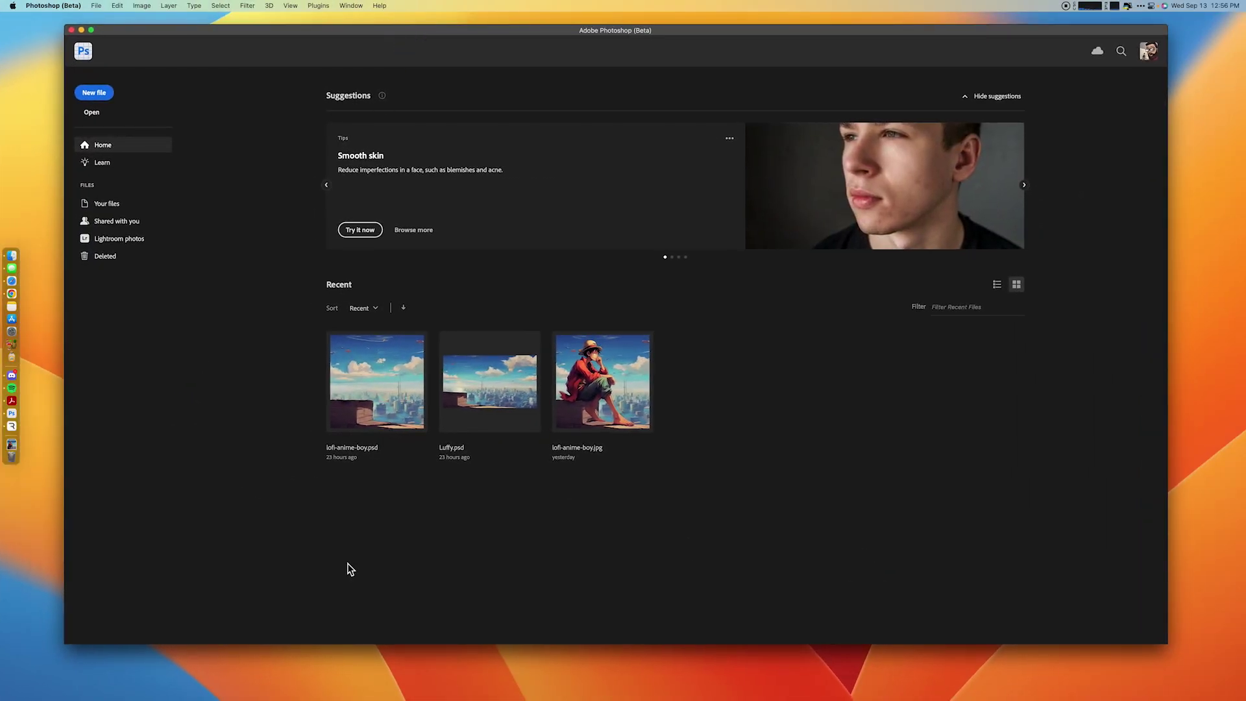
{"action": "left_click", "coordinate": [843, 540]}
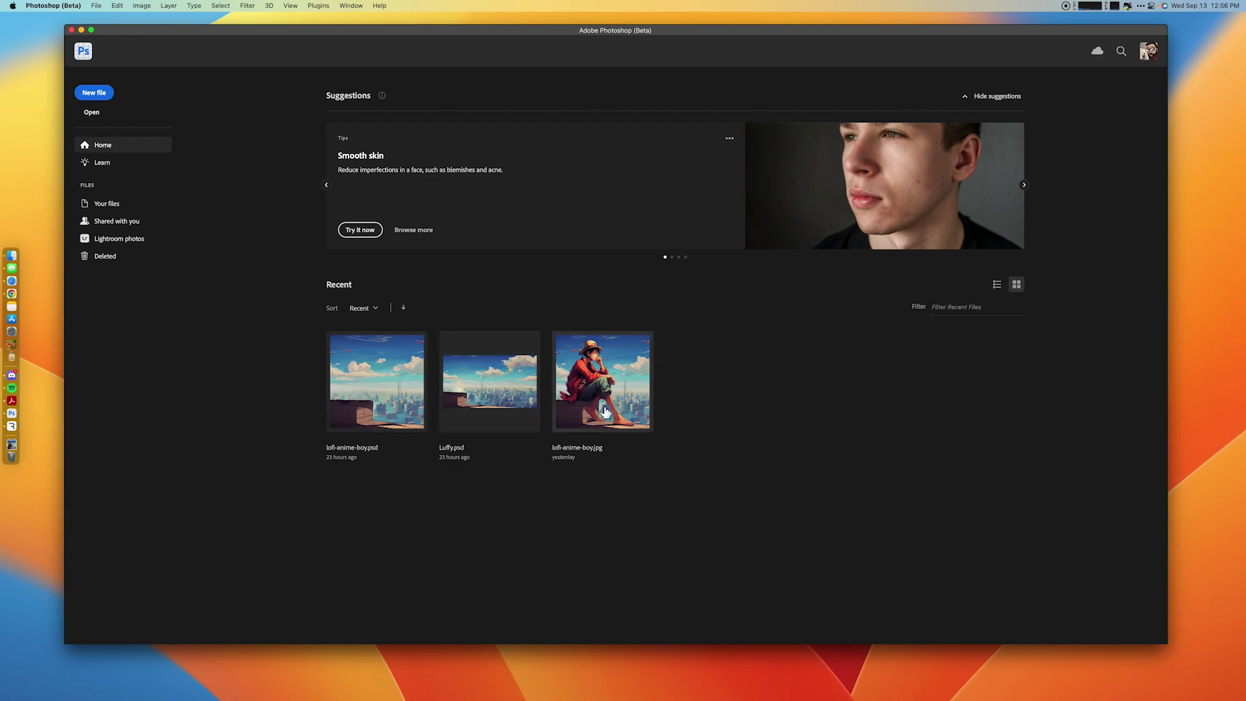
{"action": "left_click", "coordinate": [94, 94]}
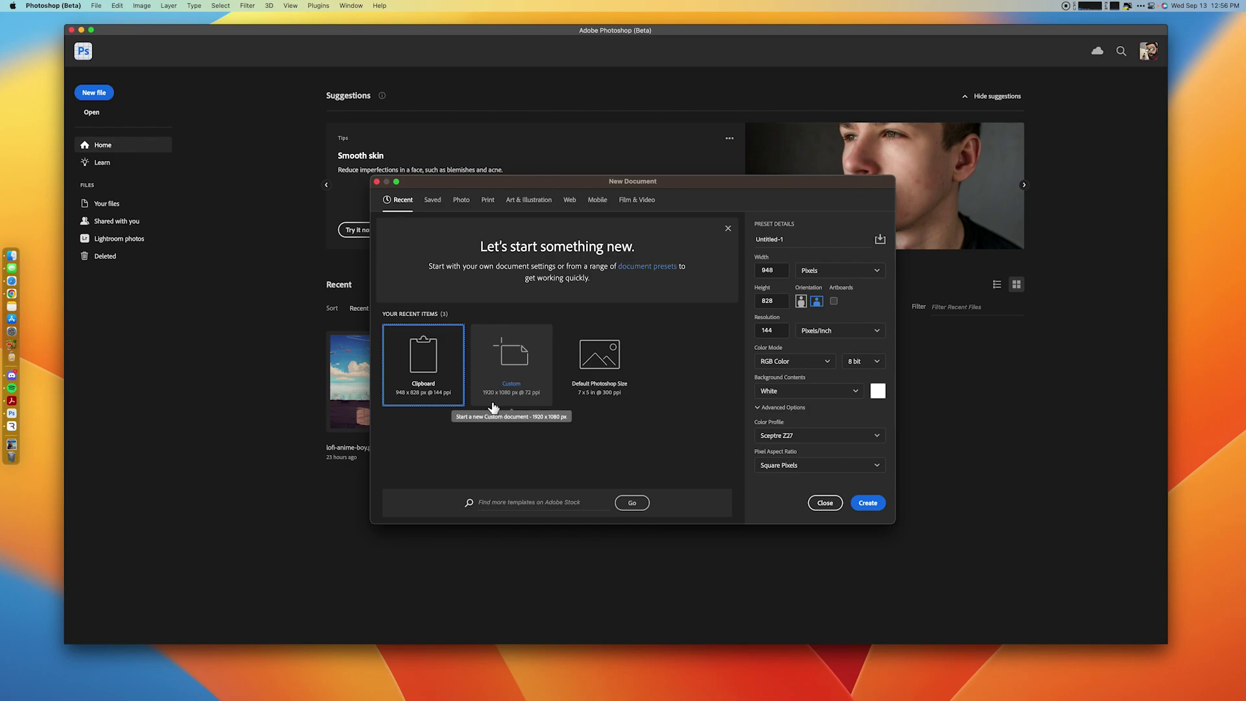
{"action": "left_click", "coordinate": [513, 368]}
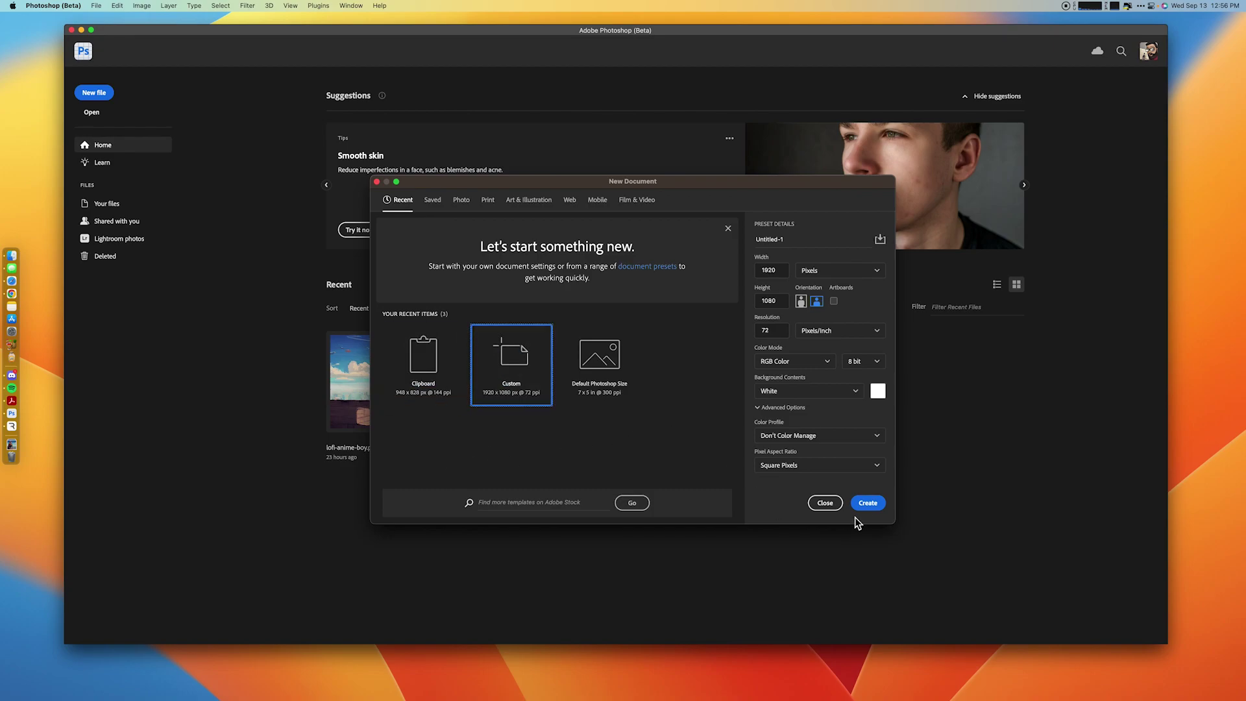
{"action": "left_click", "coordinate": [868, 504]}
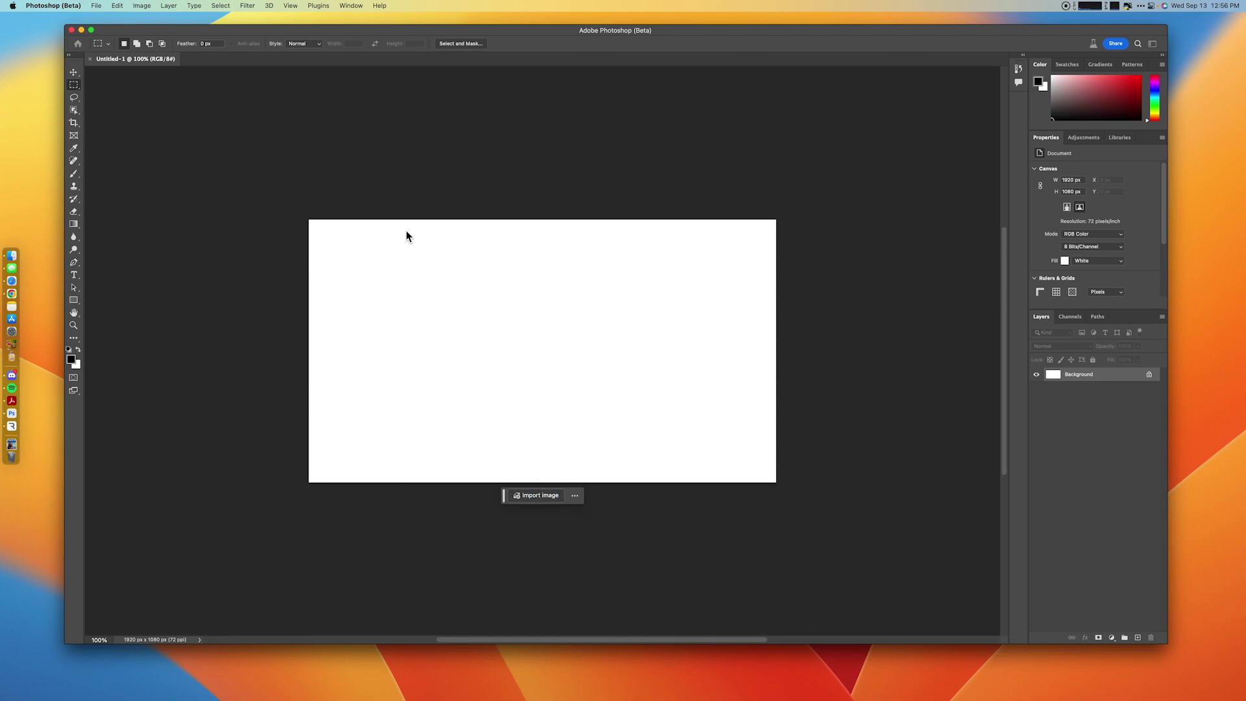
Step: Place lofi-anime-boy (1).jpg in the document, align it flush with the canvas's left edge and commit the placement
{"action": "left_click", "coordinate": [614, 188]}
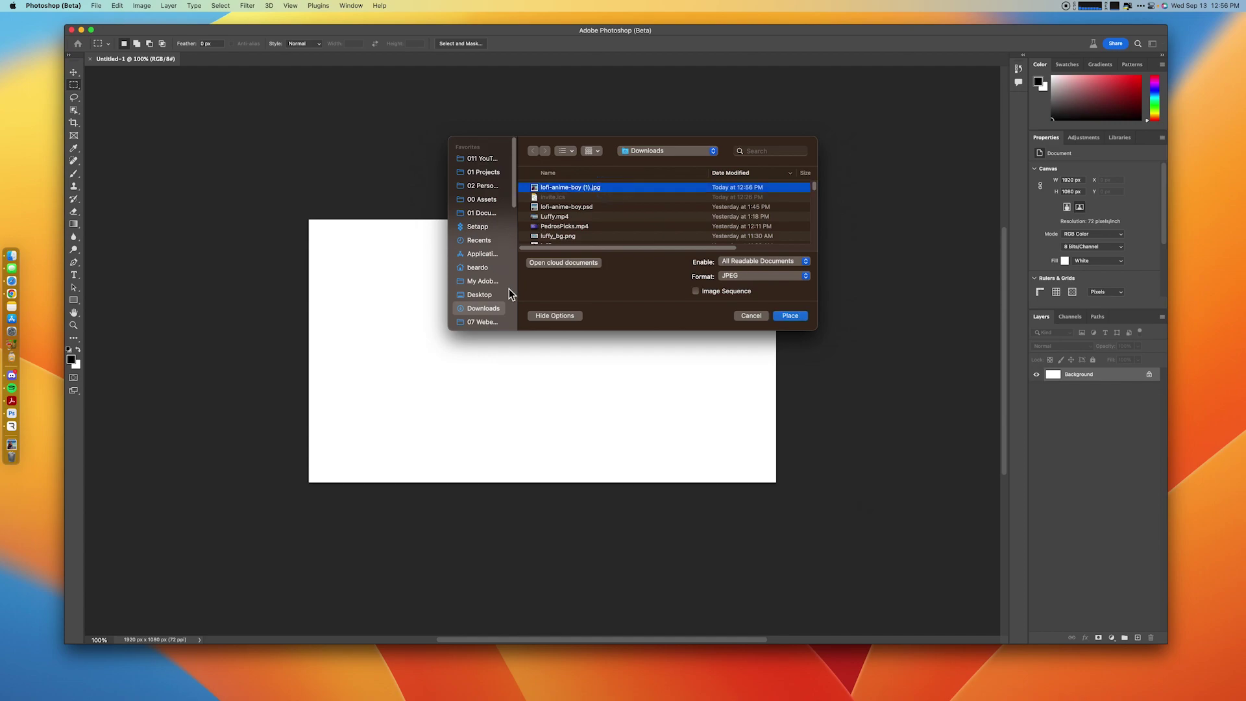
{"action": "left_click", "coordinate": [788, 316]}
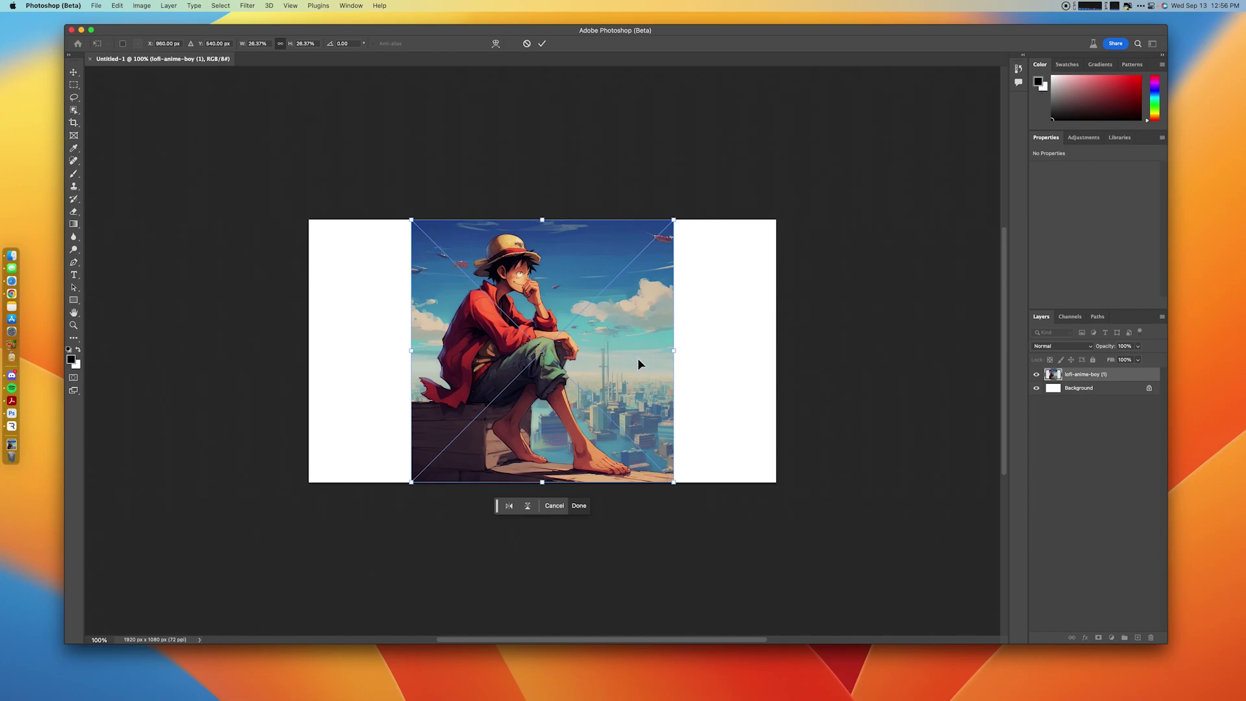
{"action": "left_click_drag", "start_coordinate": [637, 362], "coordinate": [523, 362]}
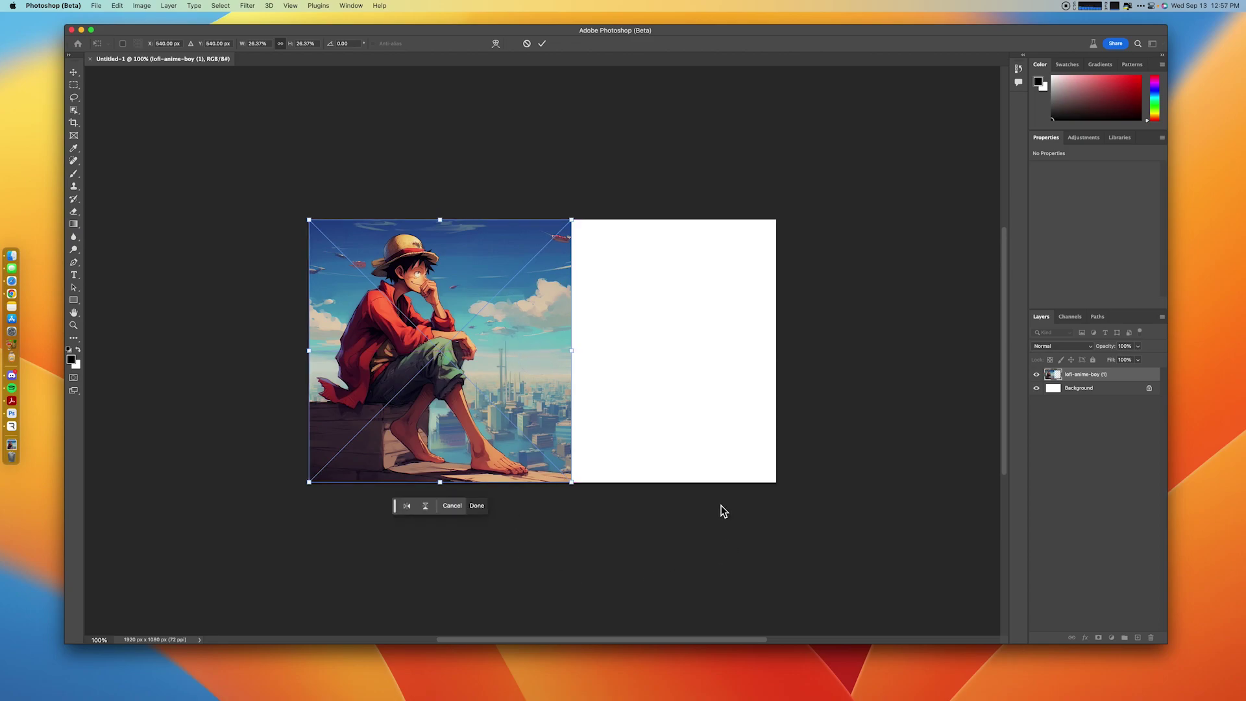
{"action": "left_click", "coordinate": [478, 506]}
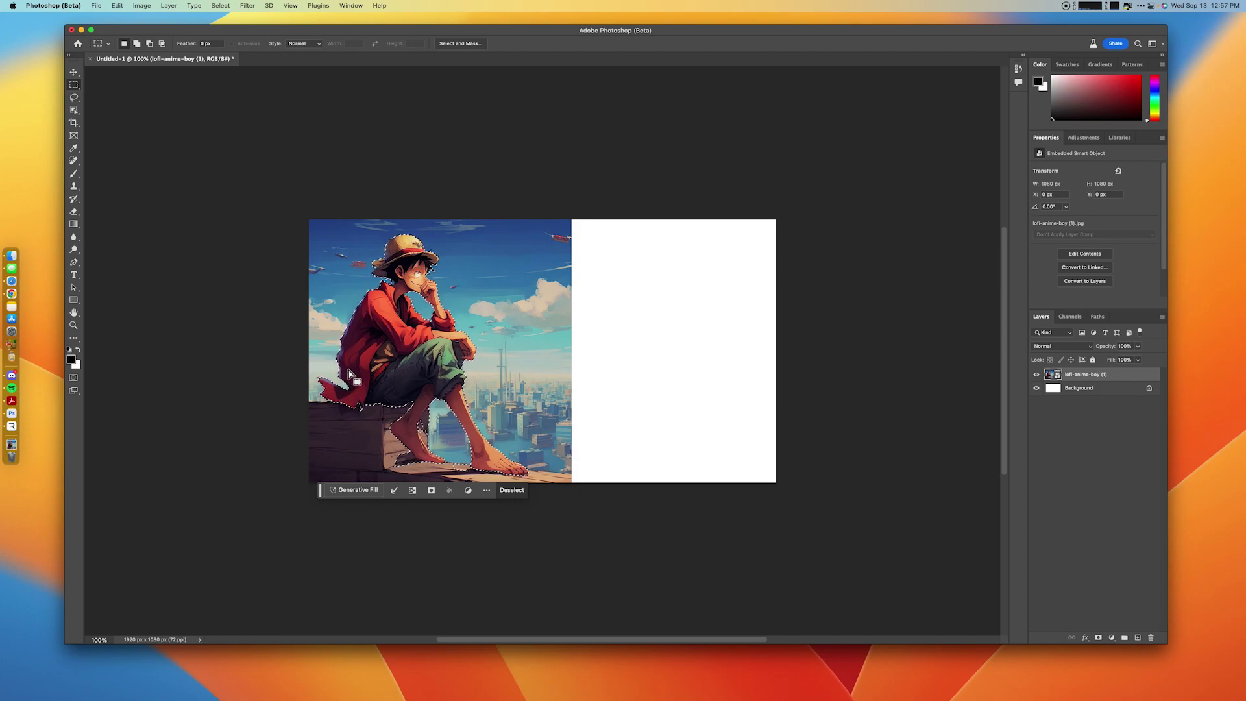
Step: Open the boy's selection in Select and Mask and set Select Subject to Cloud (Detailed results), keeping the current selection
{"action": "left_click", "coordinate": [462, 44]}
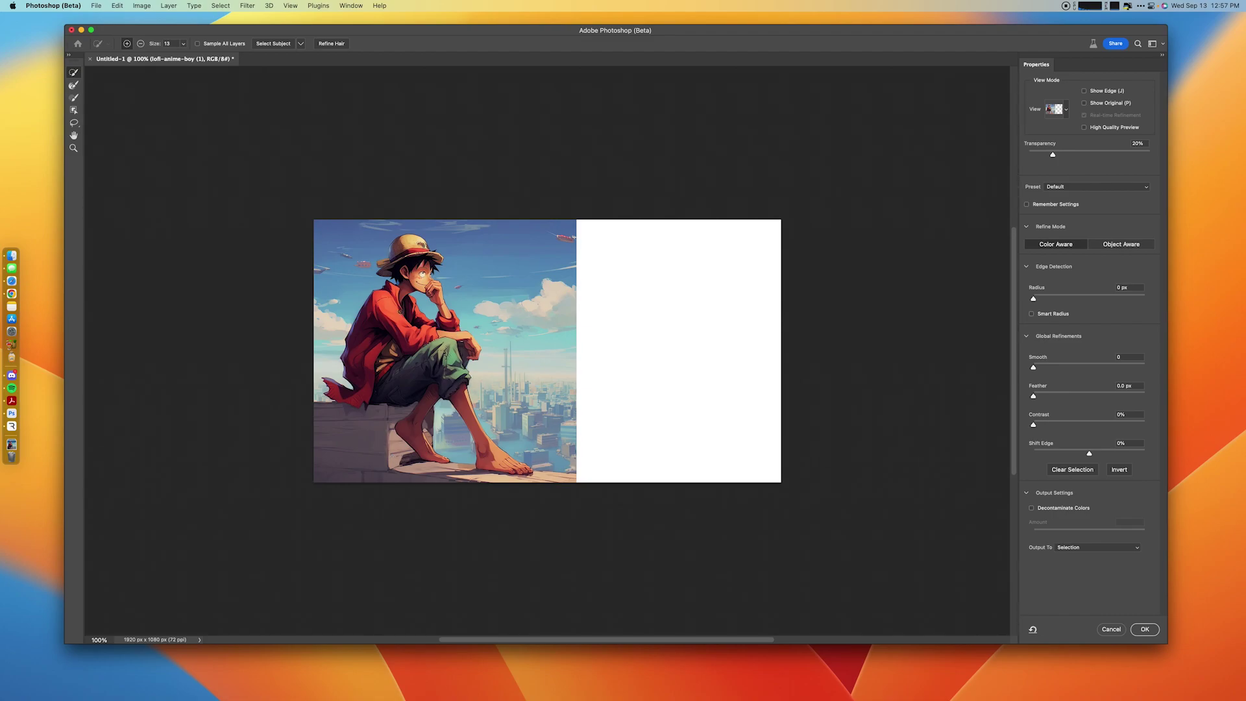
{"action": "left_click", "coordinate": [282, 45]}
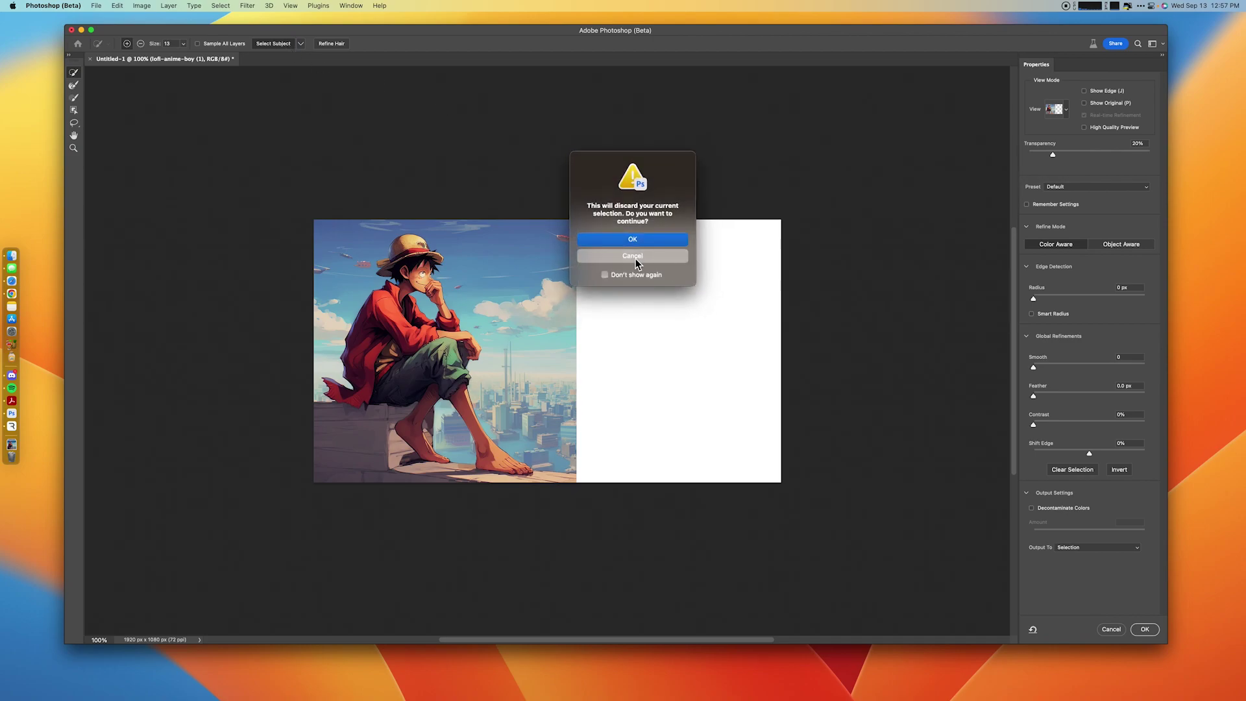
{"action": "left_click", "coordinate": [633, 257]}
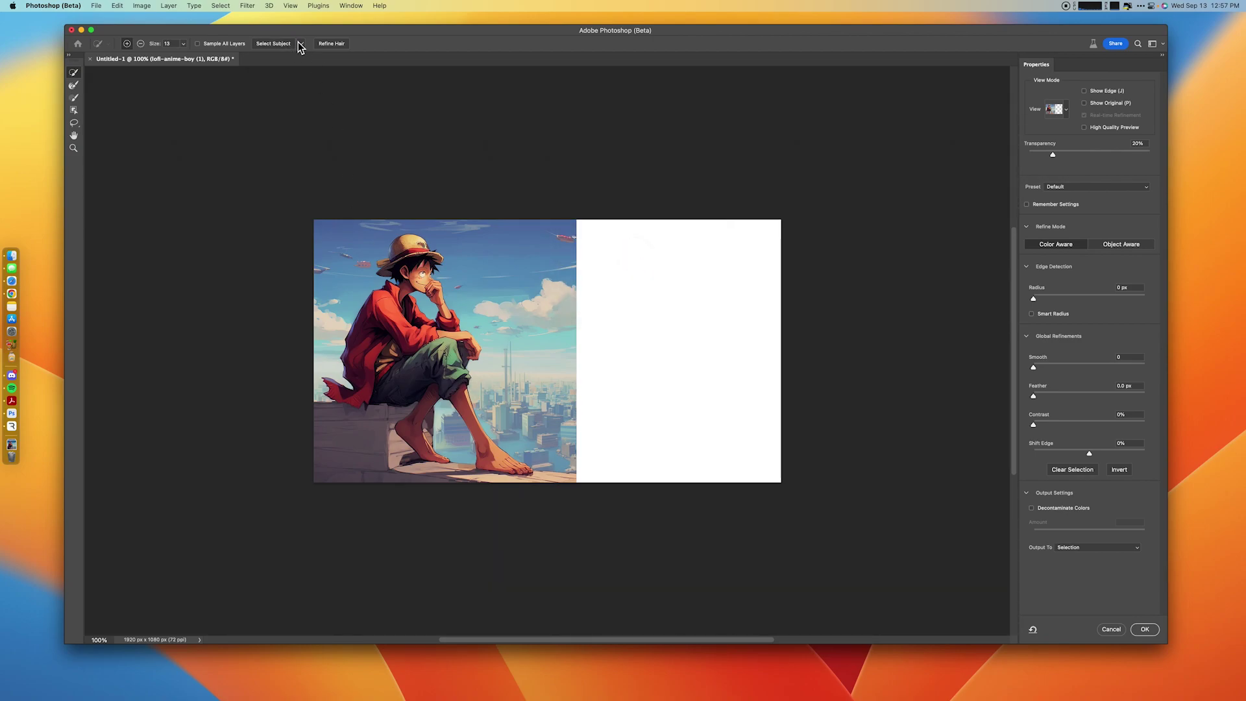
{"action": "left_click", "coordinate": [302, 45]}
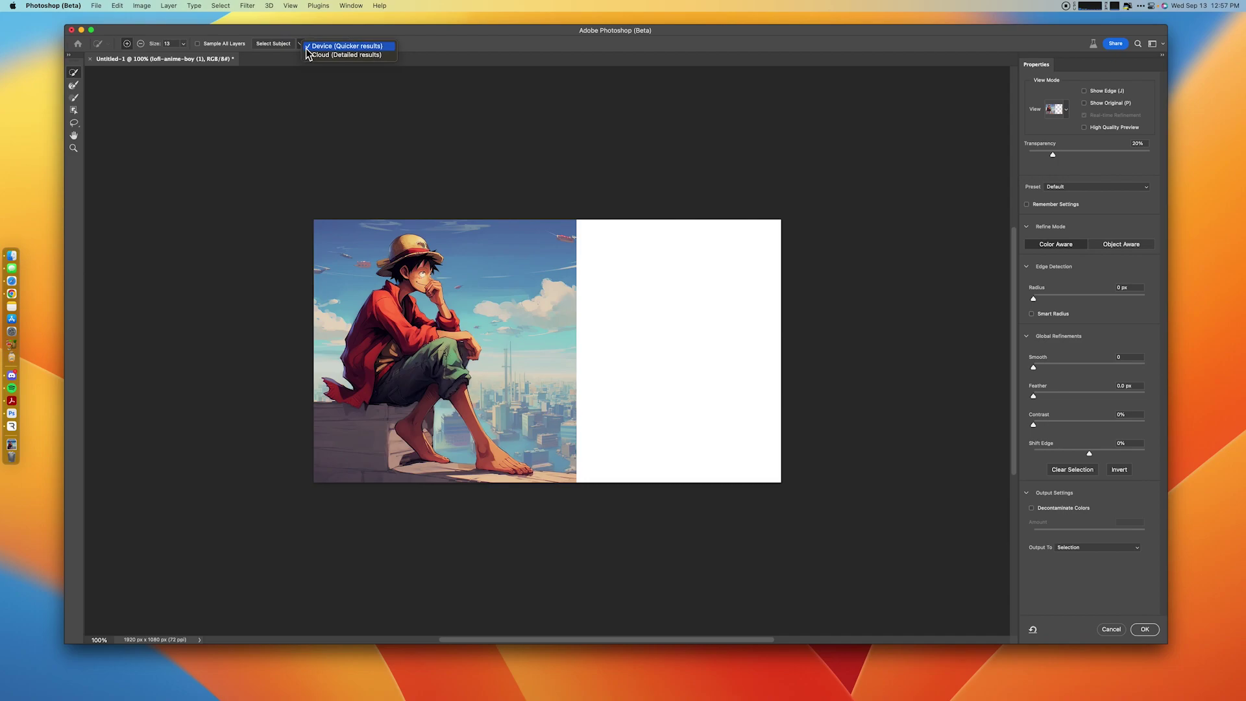
{"action": "left_click", "coordinate": [358, 60]}
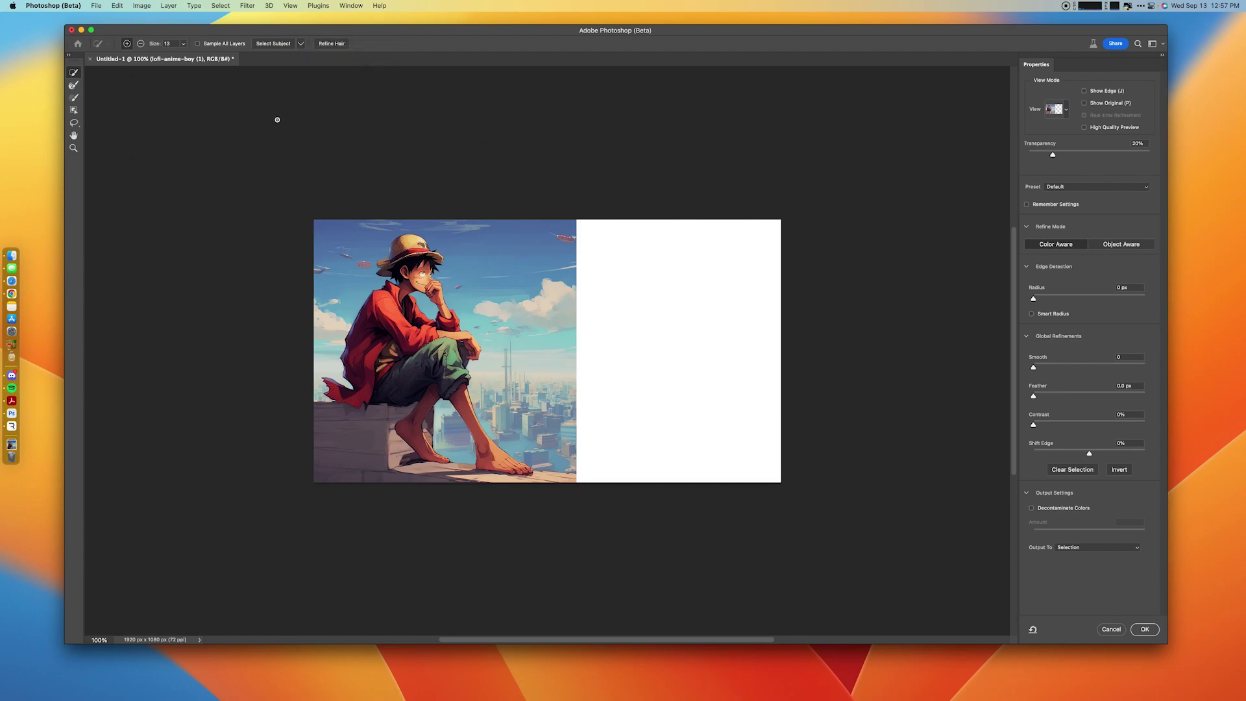
{"action": "left_click", "coordinate": [271, 44]}
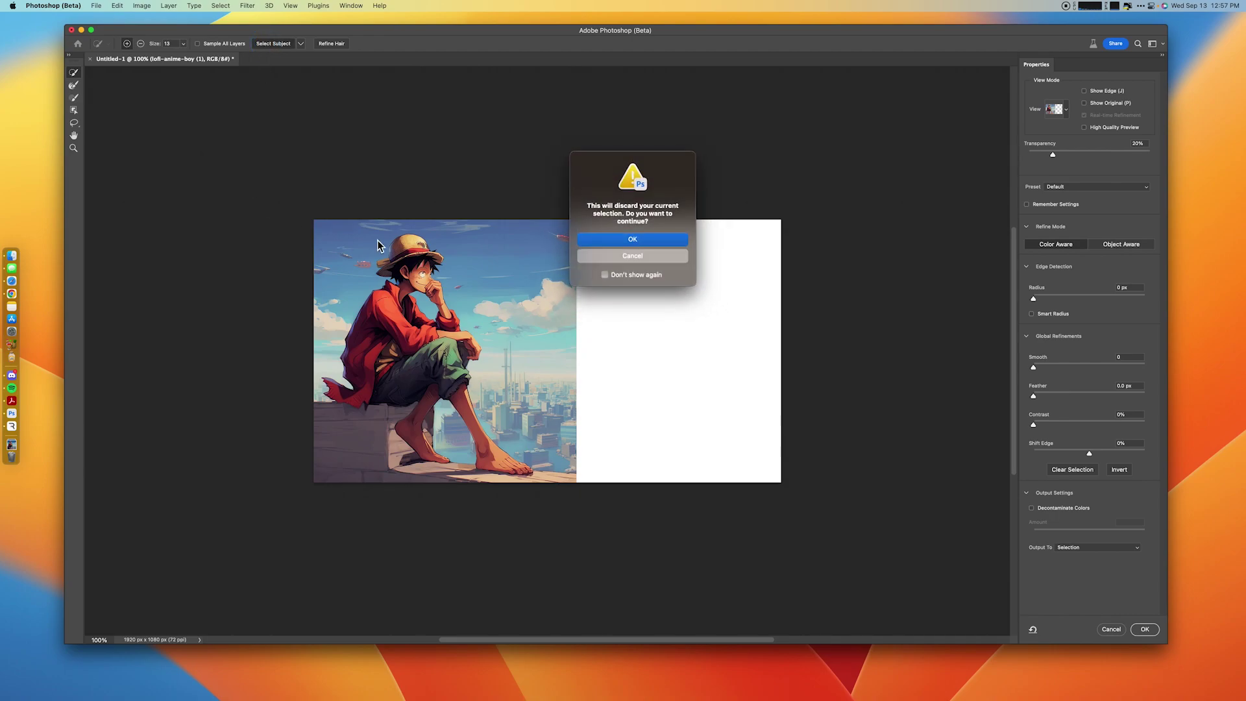
{"action": "left_click", "coordinate": [615, 257]}
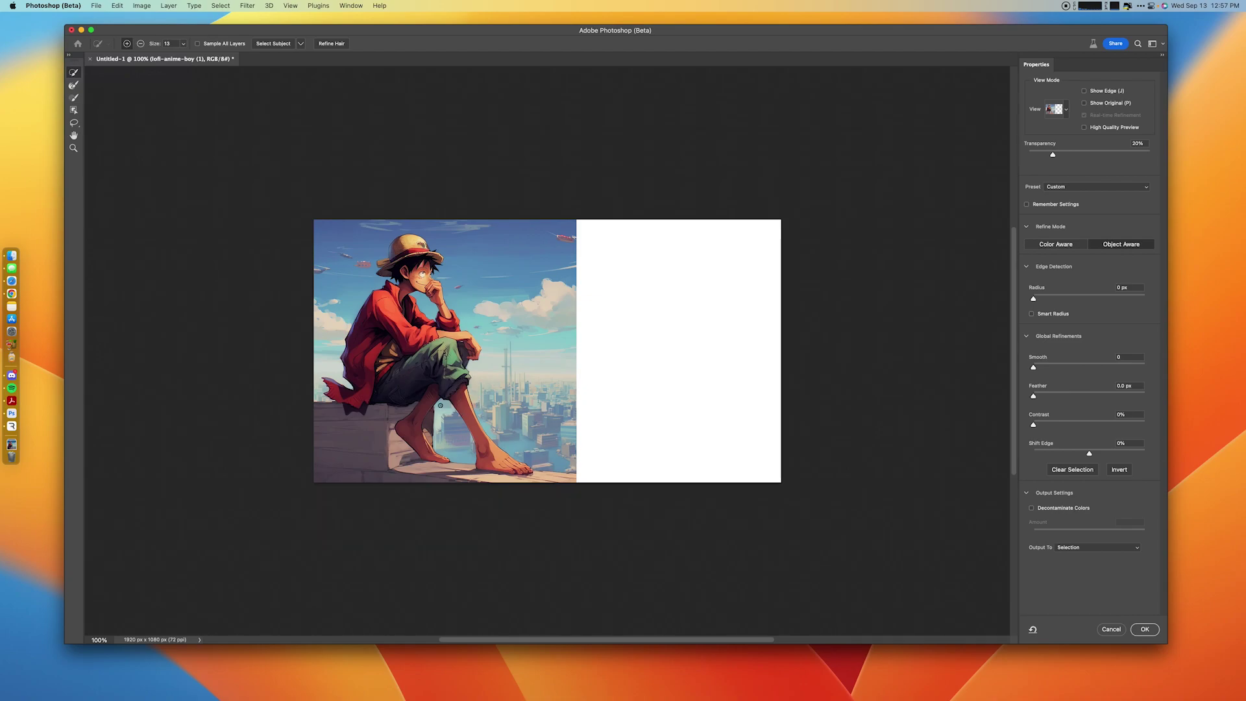
Step: Set the Select and Mask preview transparency to 67%, leaving Show Original off
{"action": "left_click", "coordinate": [1088, 106]}
{"action": "left_click", "coordinate": [1084, 103]}
{"action": "left_click_drag", "start_coordinate": [1061, 154], "coordinate": [1116, 168]}
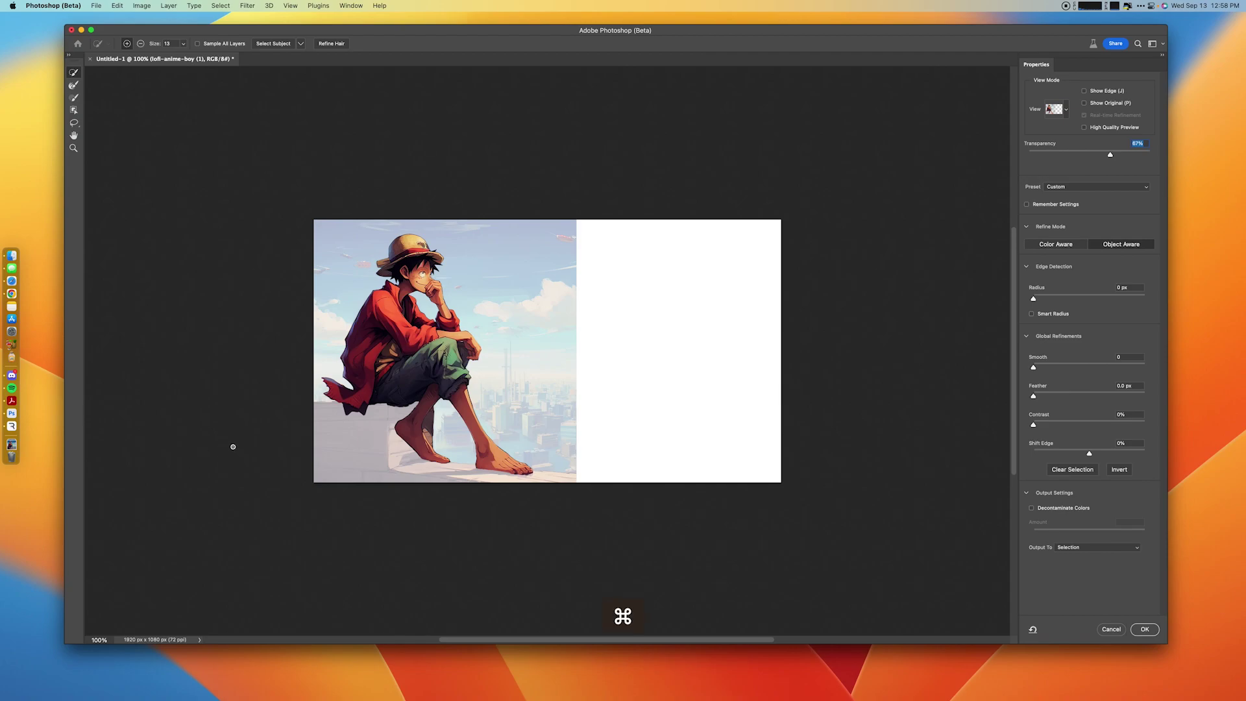
Step: Subtract the dark shadow below the coat's hem and the stone patch behind the rear ankle from the selection
{"action": "scroll", "coordinate": [348, 448], "scroll_direction": "left", "scroll_amount": 5}
{"action": "scroll", "coordinate": [348, 448], "scroll_direction": "right", "scroll_amount": 3}
{"action": "scroll", "coordinate": [374, 429], "scroll_direction": "up", "scroll_amount": 5}
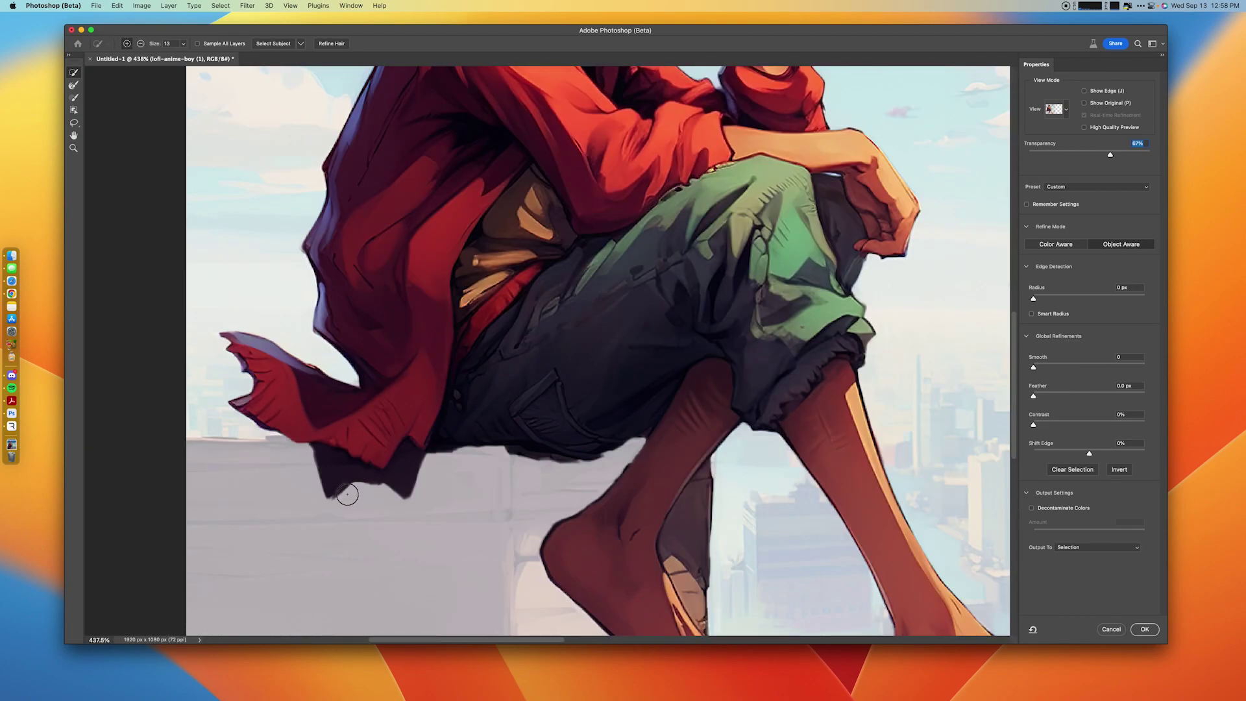
{"action": "key", "text": "alt"}
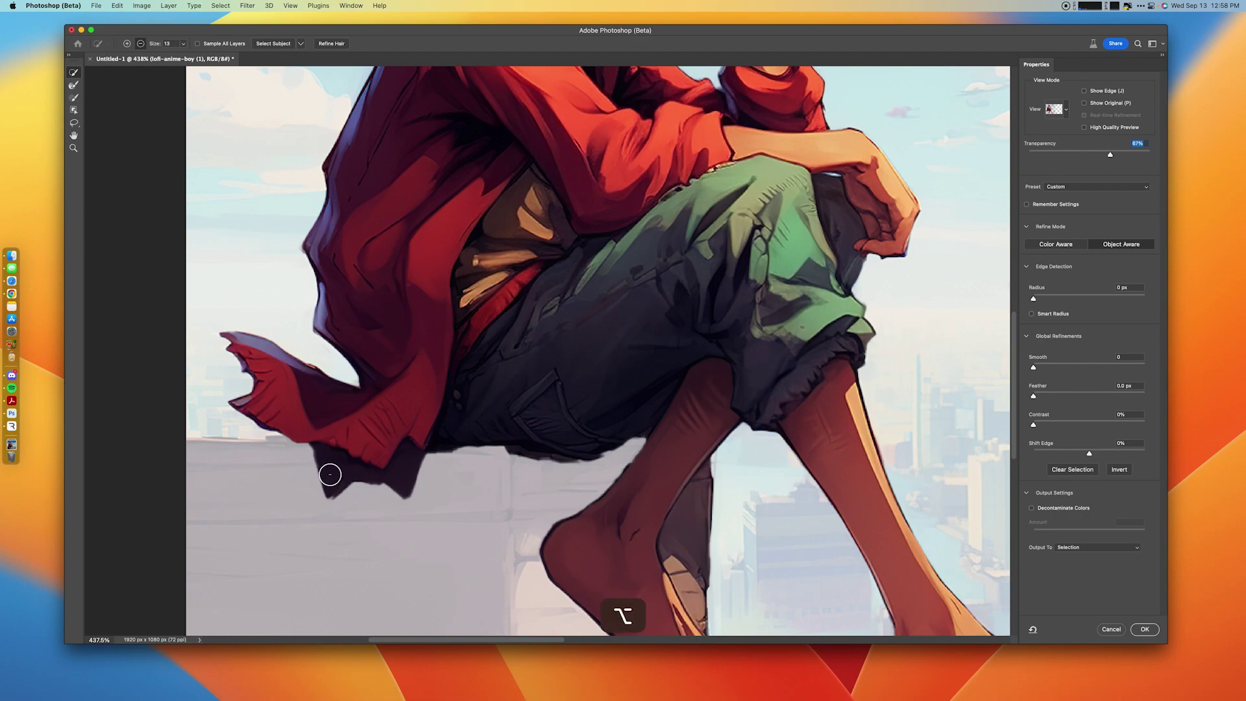
{"action": "mouse_move", "coordinate": [331, 473]}
{"action": "left_mouse_down"}
{"action": "mouse_move", "coordinate": [403, 487]}
{"action": "mouse_move", "coordinate": [418, 464]}
{"action": "mouse_move", "coordinate": [409, 487]}
{"action": "mouse_move", "coordinate": [356, 502]}
{"action": "mouse_move", "coordinate": [325, 494]}
{"action": "mouse_move", "coordinate": [425, 485]}
{"action": "left_mouse_up"}
{"action": "key", "text": "alt"}
{"action": "mouse_move", "coordinate": [693, 566]}
{"action": "left_mouse_down"}
{"action": "mouse_move", "coordinate": [701, 584]}
{"action": "mouse_move", "coordinate": [691, 529]}
{"action": "mouse_move", "coordinate": [717, 480]}
{"action": "left_mouse_up"}
{"action": "mouse_move", "coordinate": [708, 594]}
{"action": "left_mouse_down"}
{"action": "mouse_move", "coordinate": [710, 606]}
{"action": "mouse_move", "coordinate": [718, 593]}
{"action": "left_mouse_up"}
{"action": "scroll", "coordinate": [731, 559], "scroll_direction": "down", "scroll_amount": 2}
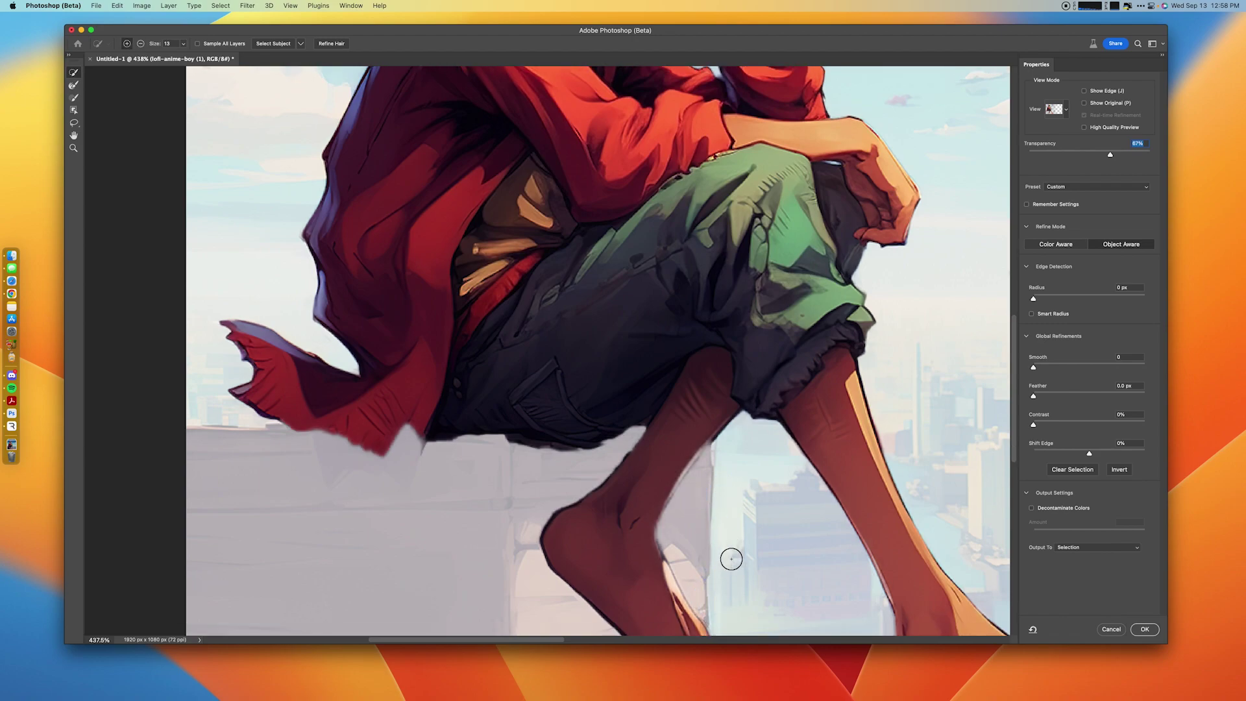
Step: Reduce the selection brush size, check the figure's edges, and subtract the leftover dark sliver beside the coat's hem
{"action": "left_click", "coordinate": [185, 45]}
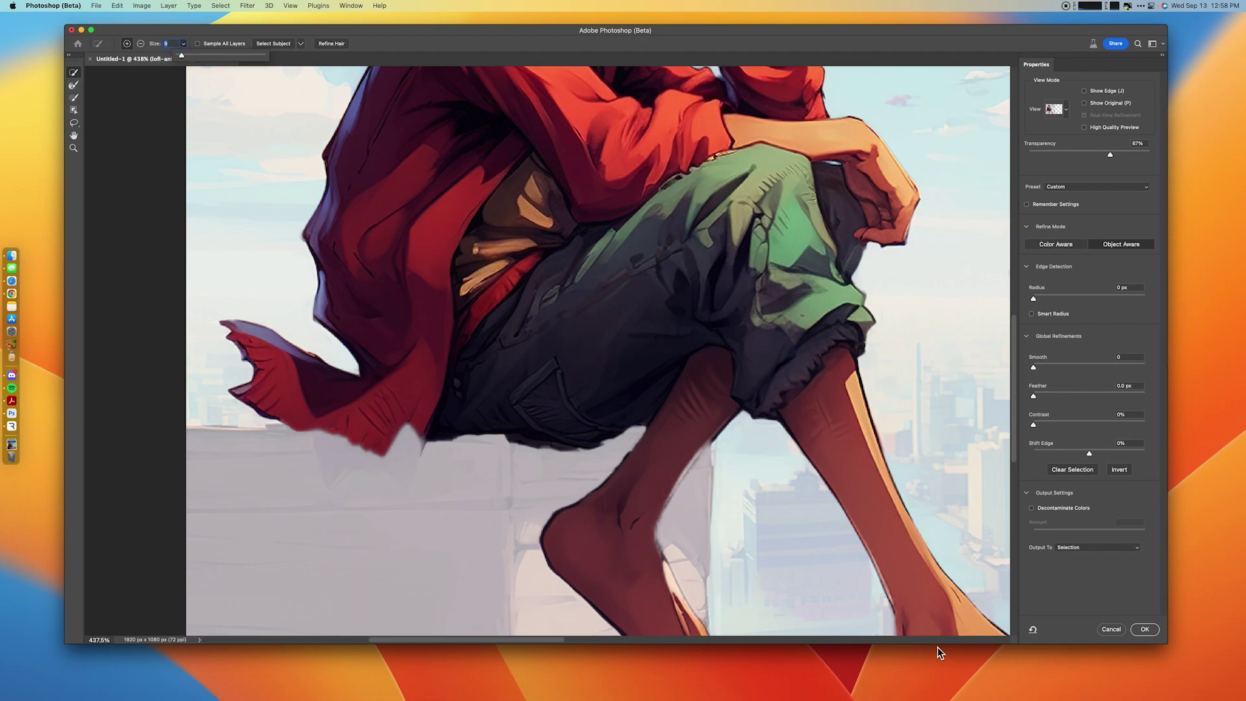
{"action": "scroll", "coordinate": [730, 512], "scroll_direction": "down", "scroll_amount": 10}
{"action": "scroll", "coordinate": [730, 512], "scroll_direction": "up", "scroll_amount": 10}
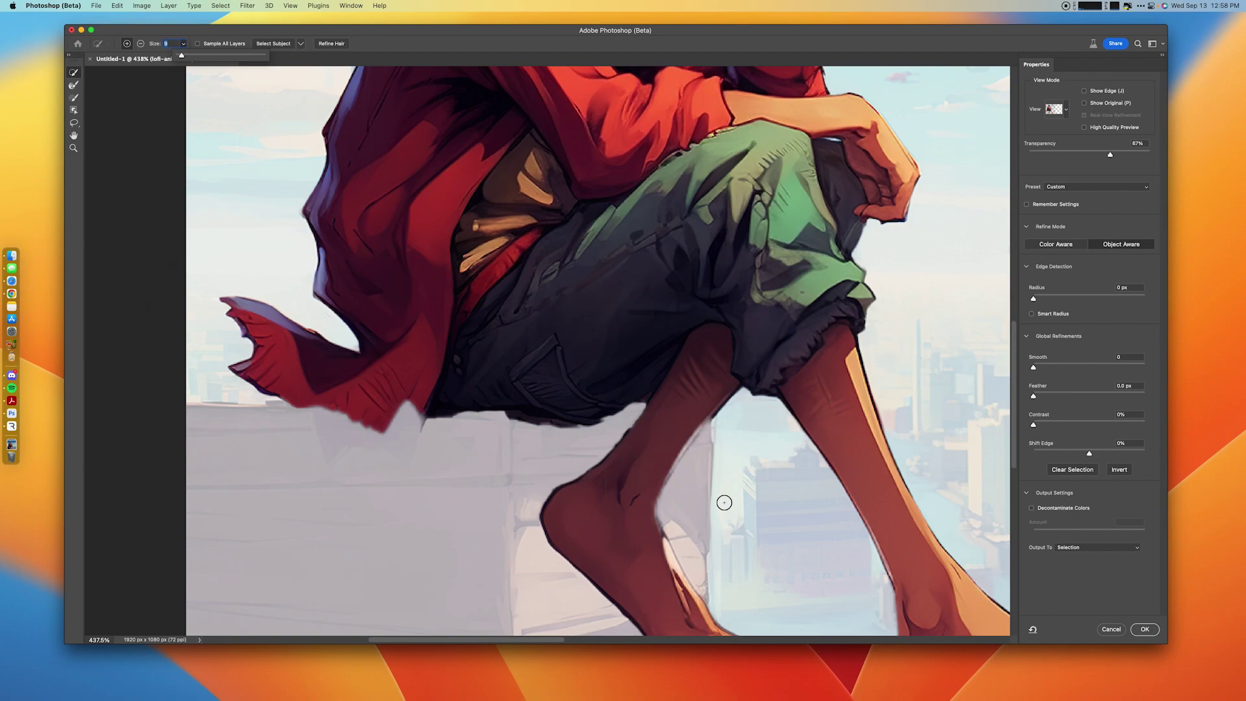
{"action": "scroll", "coordinate": [729, 506], "scroll_direction": "down", "scroll_amount": 4}
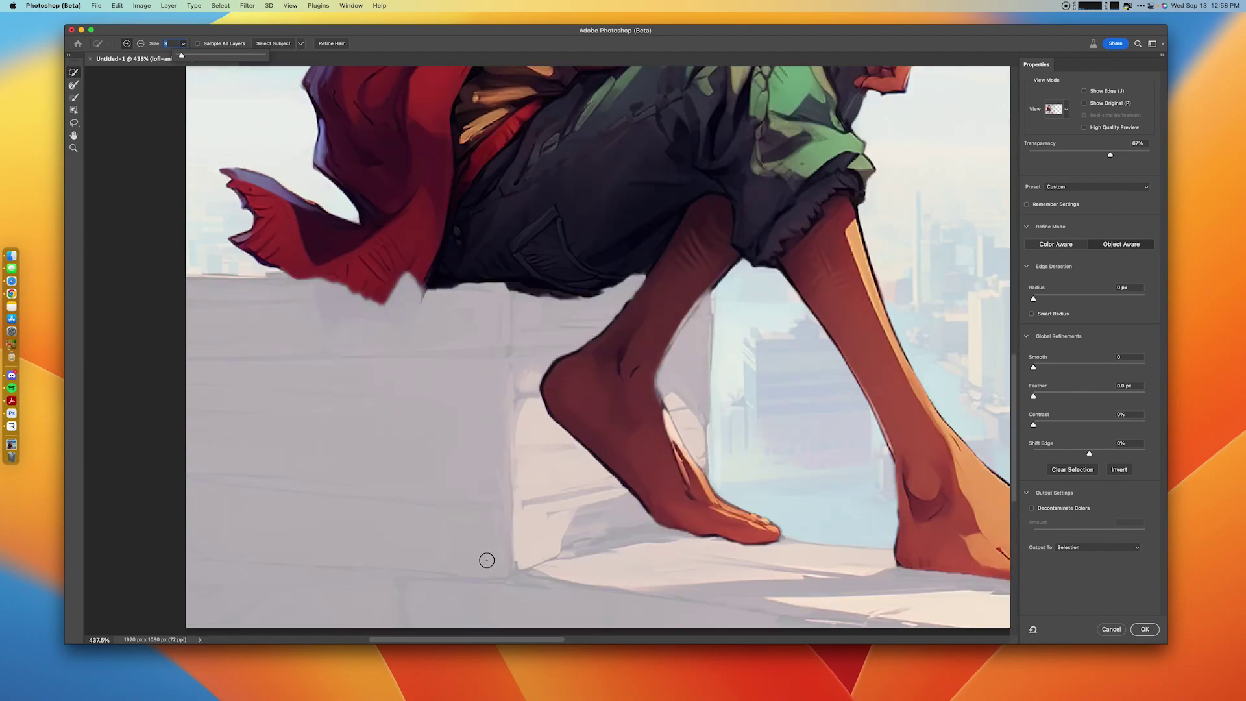
{"action": "scroll", "coordinate": [486, 548], "scroll_direction": "right", "scroll_amount": 3}
{"action": "scroll", "coordinate": [488, 545], "scroll_direction": "right", "scroll_amount": 6}
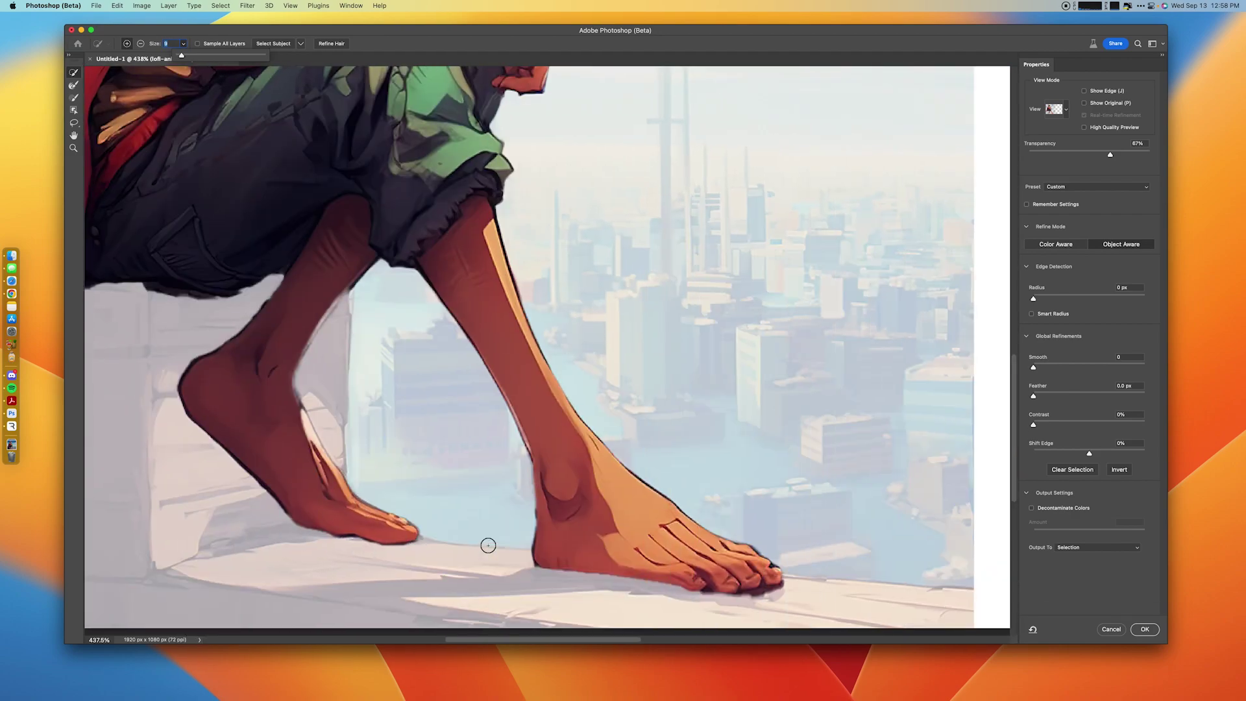
{"action": "scroll", "coordinate": [488, 545], "scroll_direction": "up", "scroll_amount": 15}
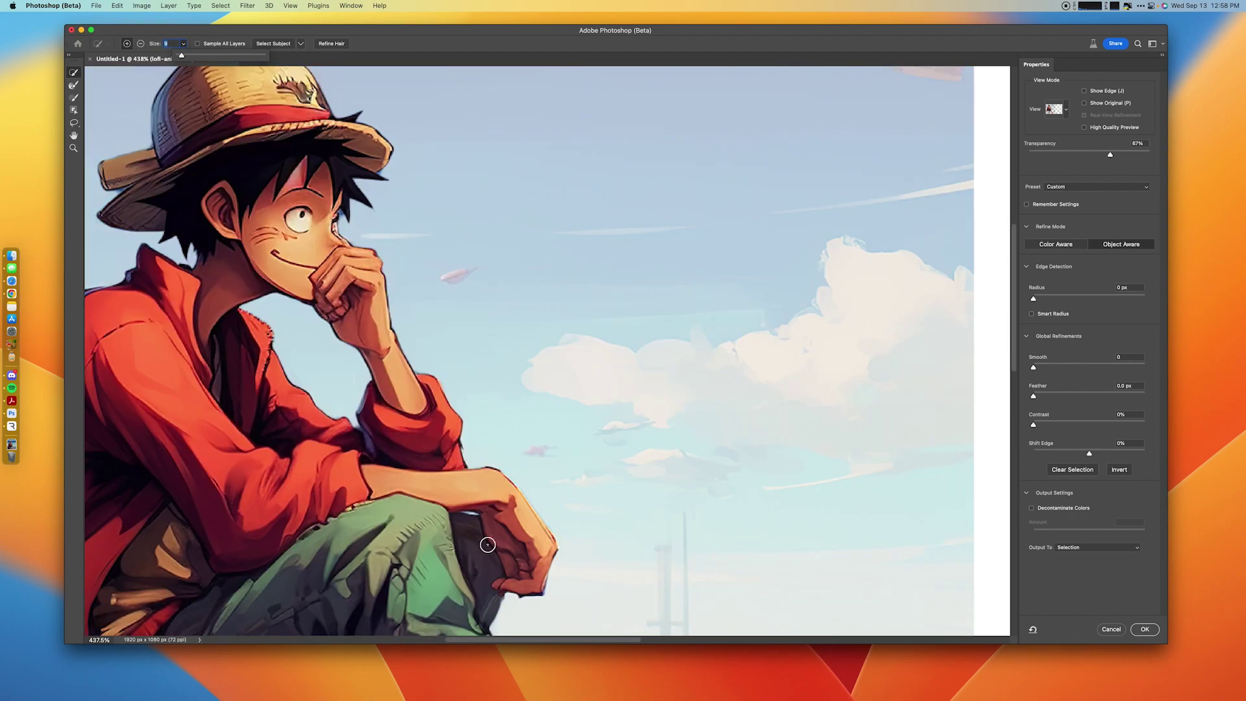
{"action": "scroll", "coordinate": [487, 544], "scroll_direction": "left", "scroll_amount": 8}
{"action": "scroll", "coordinate": [488, 544], "scroll_direction": "up", "scroll_amount": 2}
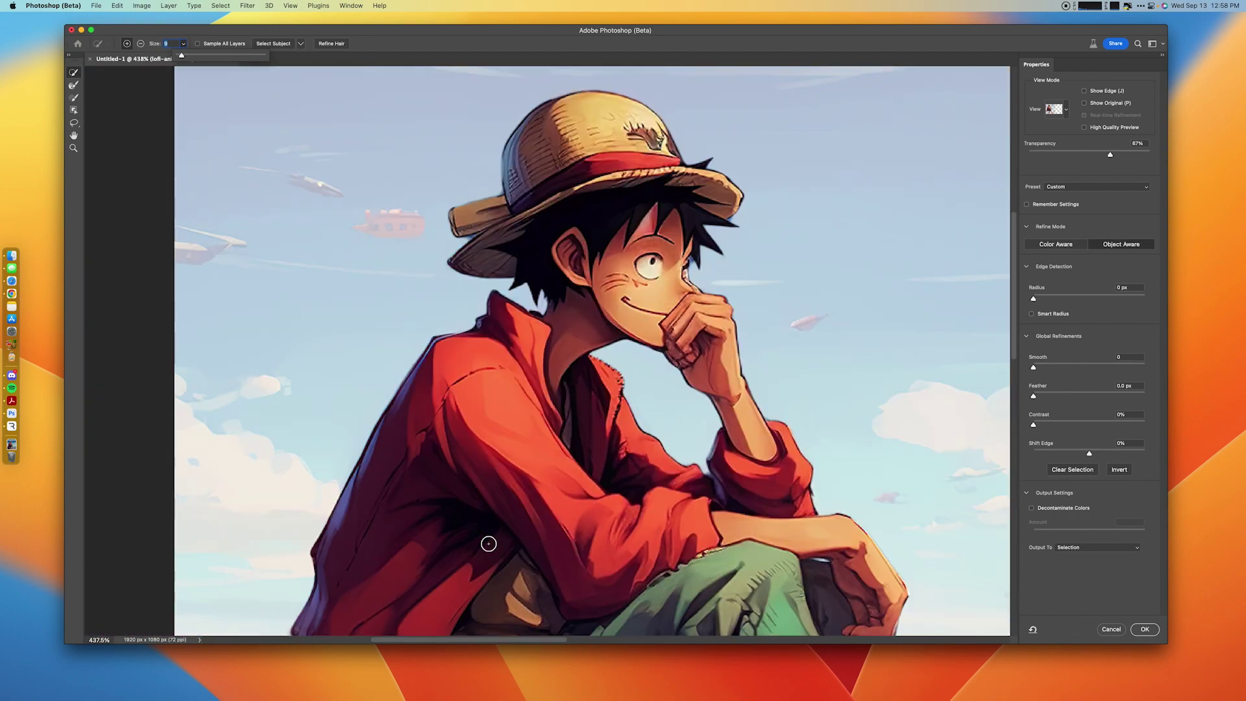
{"action": "scroll", "coordinate": [488, 544], "scroll_direction": "down", "scroll_amount": 4}
{"action": "scroll", "coordinate": [489, 543], "scroll_direction": "down", "scroll_amount": 10}
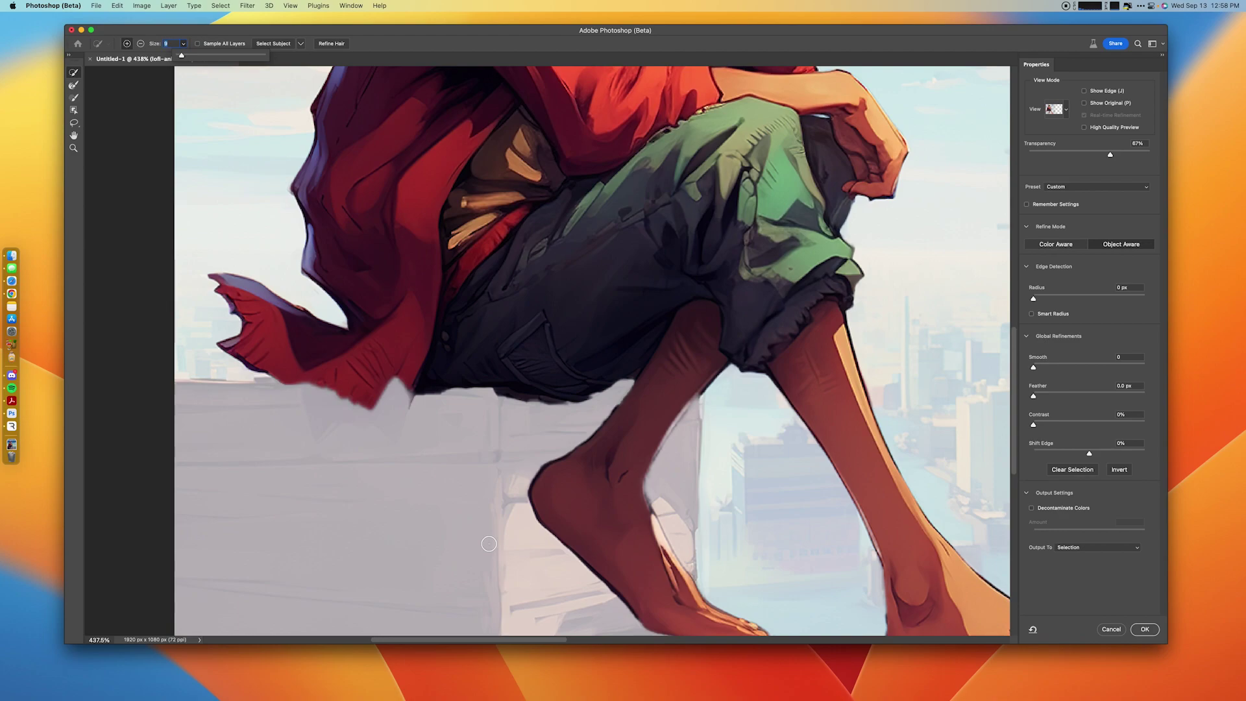
{"action": "scroll", "coordinate": [489, 544], "scroll_direction": "up", "scroll_amount": 4}
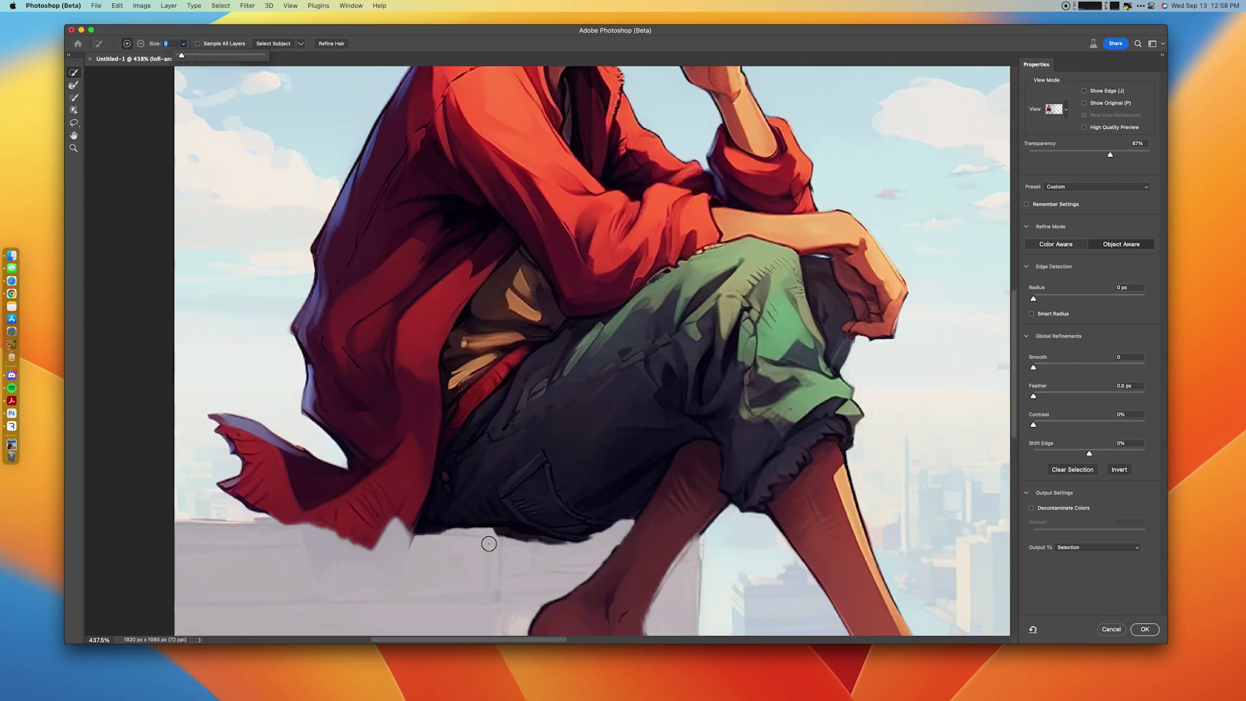
{"action": "key", "text": "alt"}
{"action": "left_click", "coordinate": [418, 549], "text": "alt"}
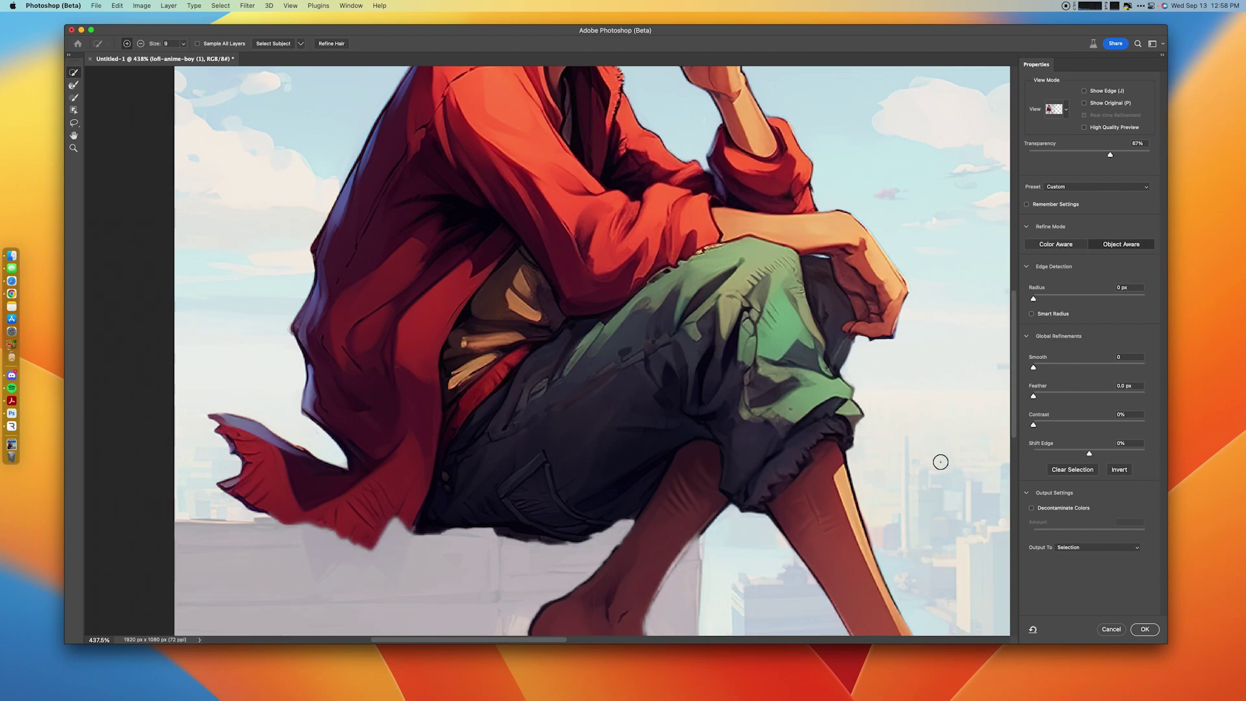
Step: Output the refined selection to a New Layer and deselect all layers
{"action": "left_click", "coordinate": [1070, 552]}
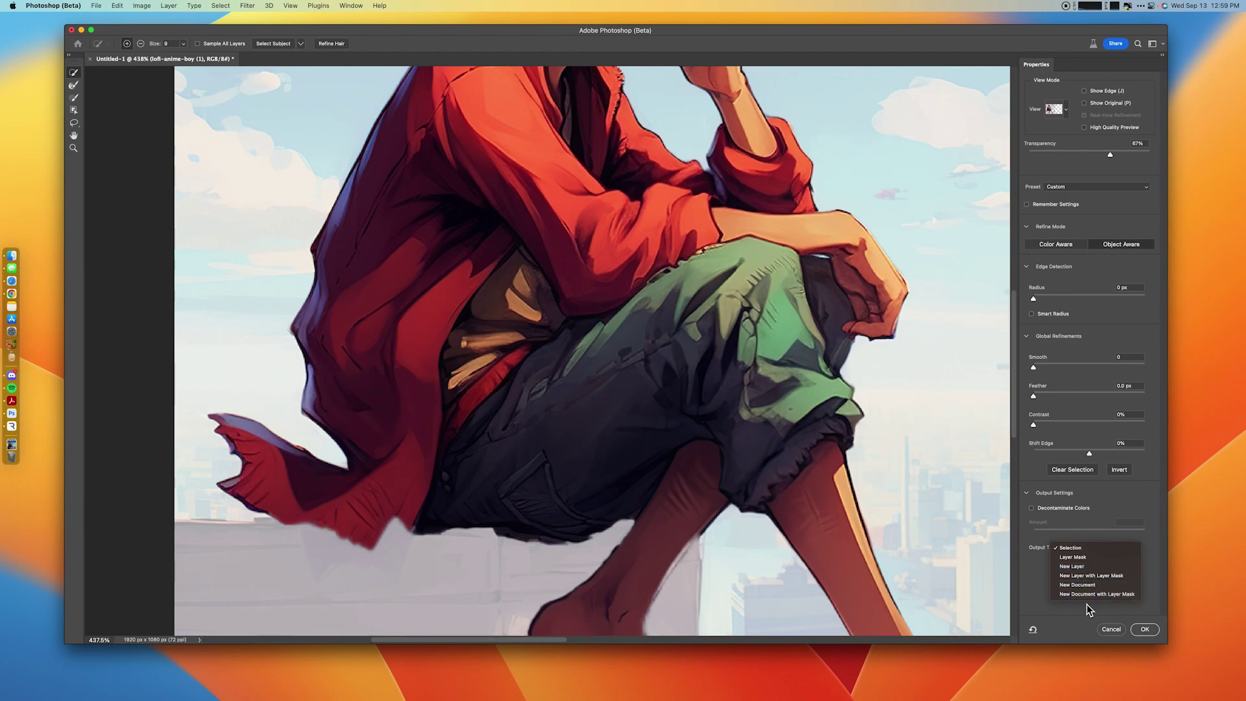
{"action": "left_click", "coordinate": [1121, 567]}
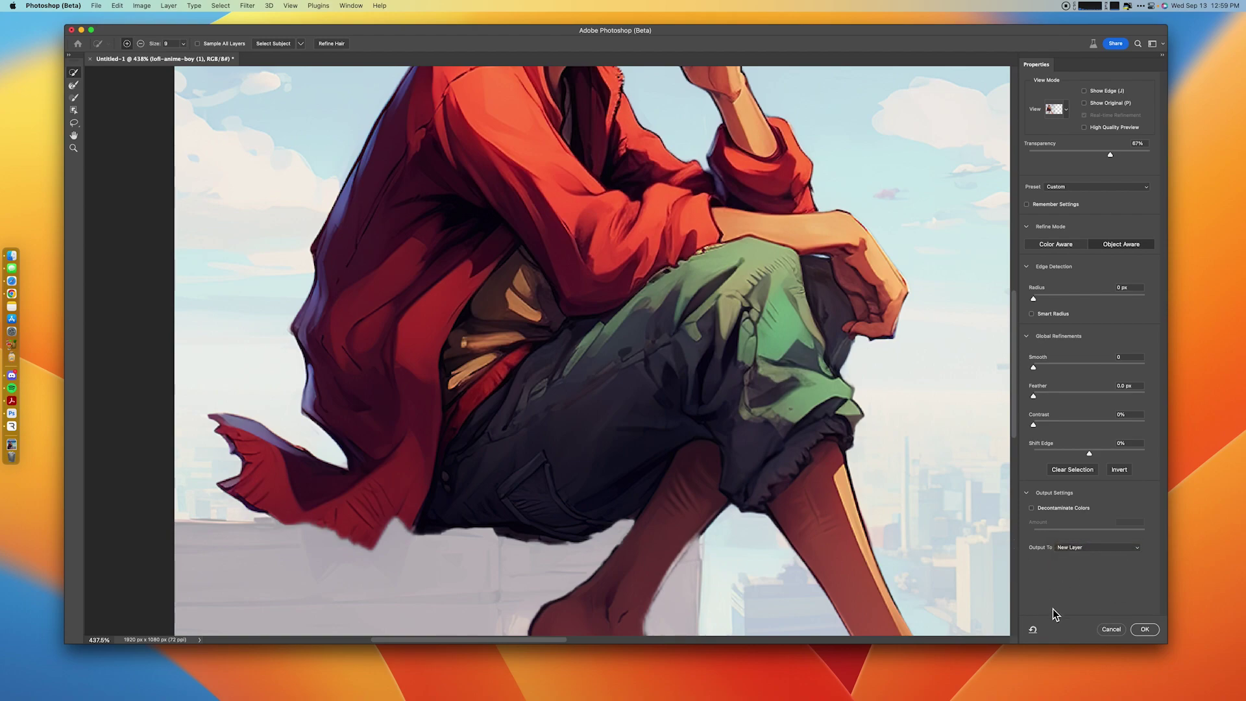
{"action": "left_click", "coordinate": [1140, 627]}
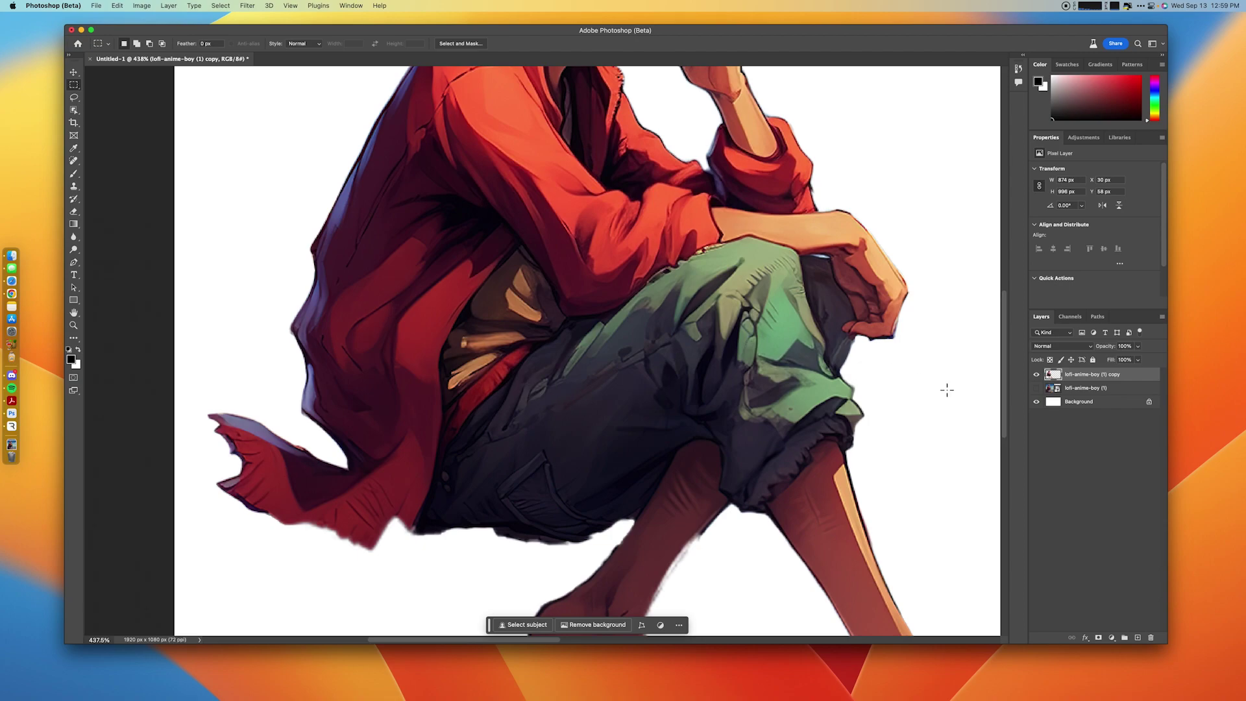
{"action": "left_click", "coordinate": [1103, 470]}
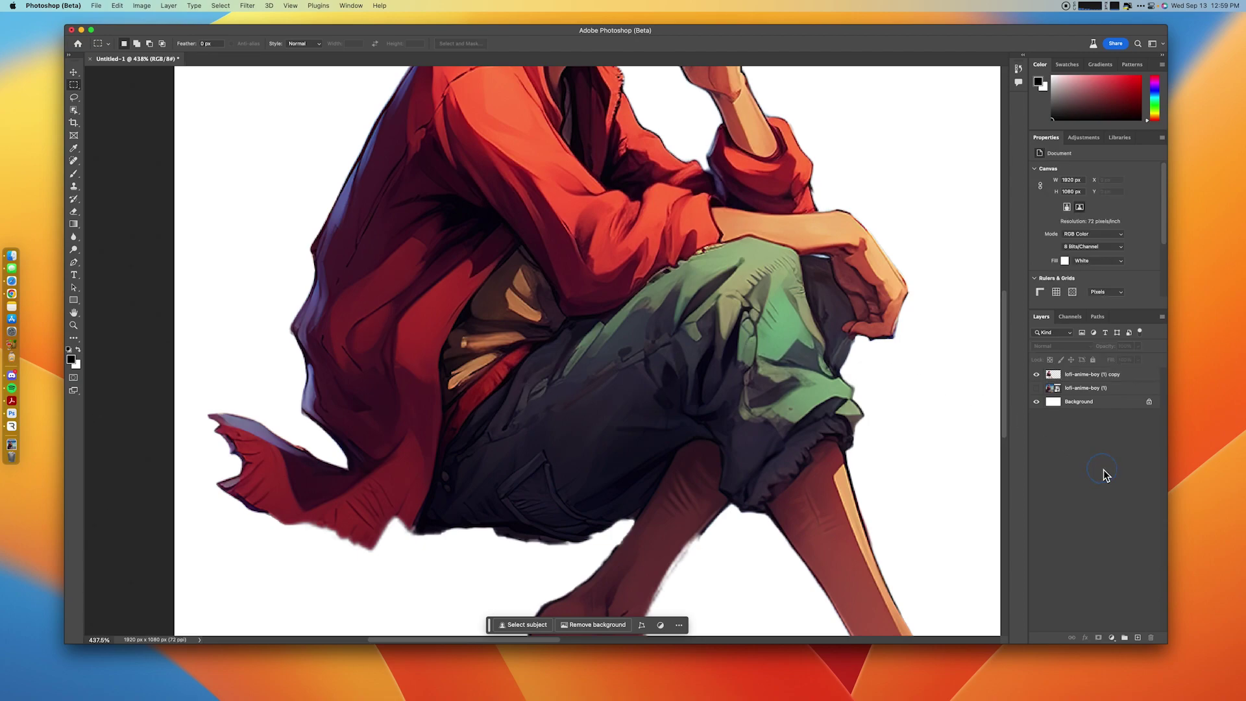
Step: Check the cutout's edges by toggling the Background layer's visibility, leave it shown, and select that layer
{"action": "left_click", "coordinate": [1036, 402]}
{"action": "left_click", "coordinate": [1037, 402]}
{"action": "left_click", "coordinate": [1037, 401]}
{"action": "left_click", "coordinate": [1037, 402]}
{"action": "left_click", "coordinate": [1080, 406]}
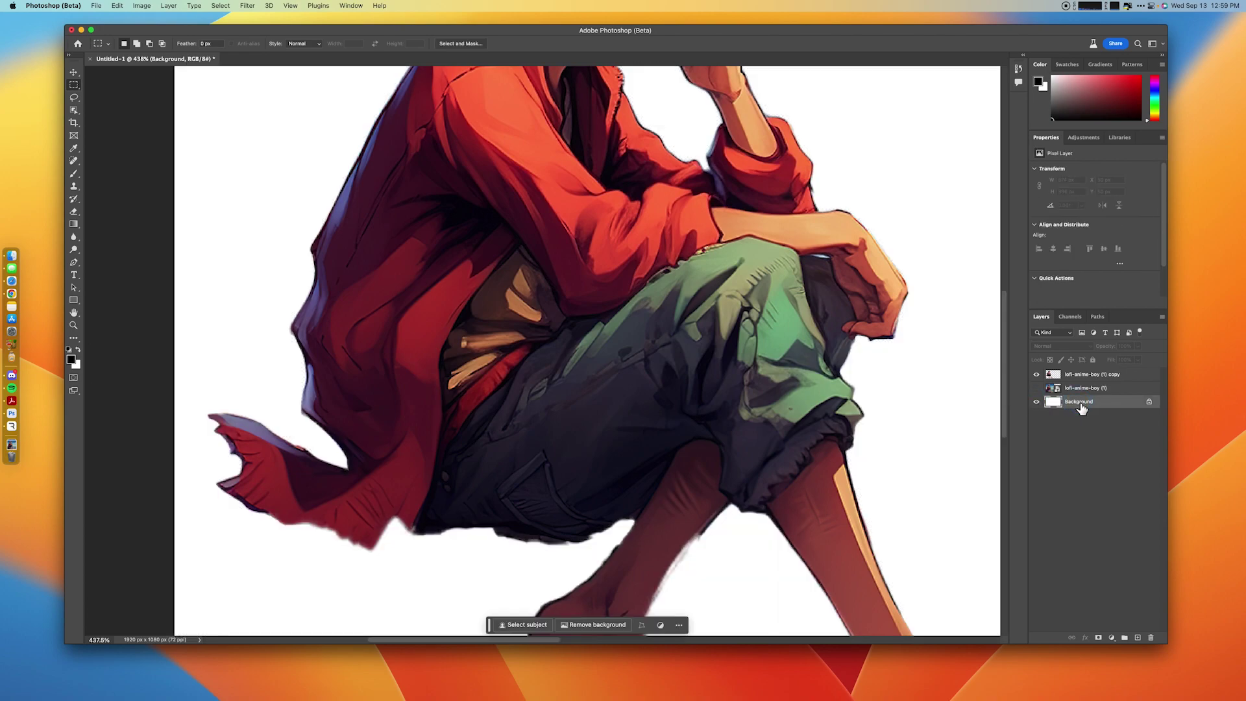
Step: Compare the cutout with the original by toggling the lofi-anime-boy (1) layer, and leave that layer shown
{"action": "left_click", "coordinate": [1037, 390]}
{"action": "left_click", "coordinate": [1038, 390]}
{"action": "left_click", "coordinate": [1038, 390]}
{"action": "left_click", "coordinate": [1038, 390]}
{"action": "left_click", "coordinate": [1038, 389]}
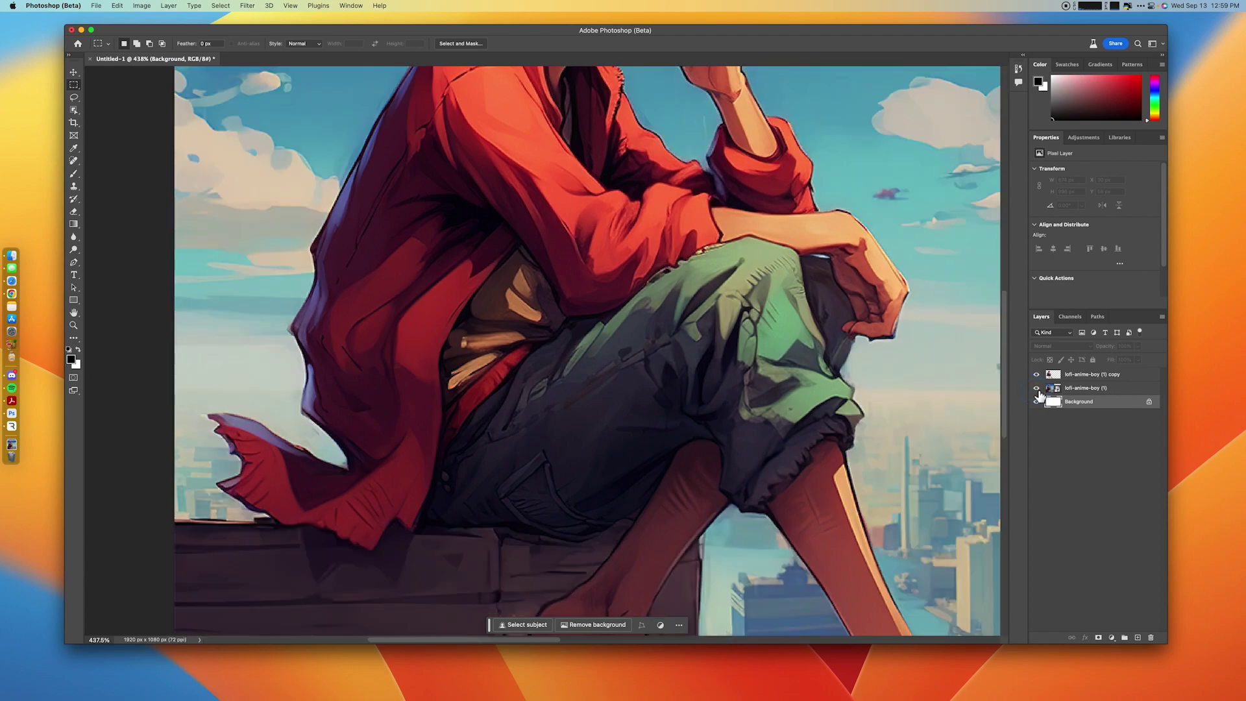
{"action": "scroll", "coordinate": [693, 371], "scroll_direction": "down", "scroll_amount": 10, "text": "alt"}
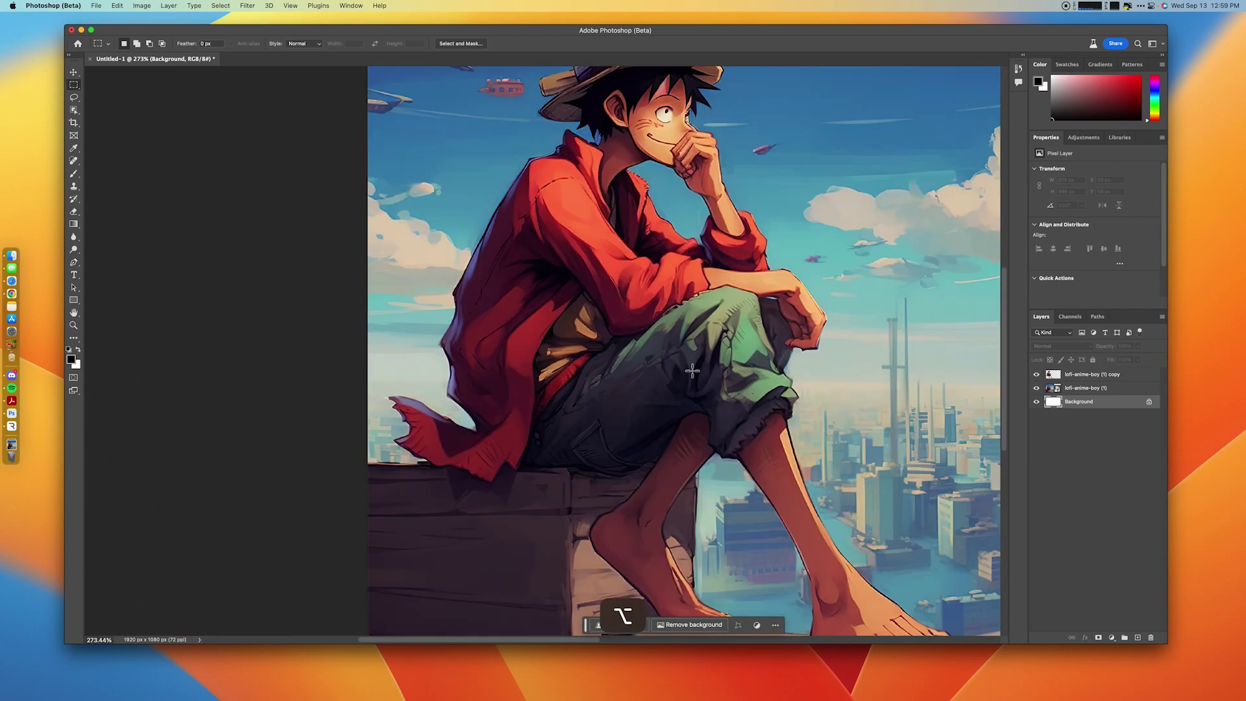
{"action": "left_click_drag", "start_coordinate": [815, 537], "coordinate": [572, 523]}
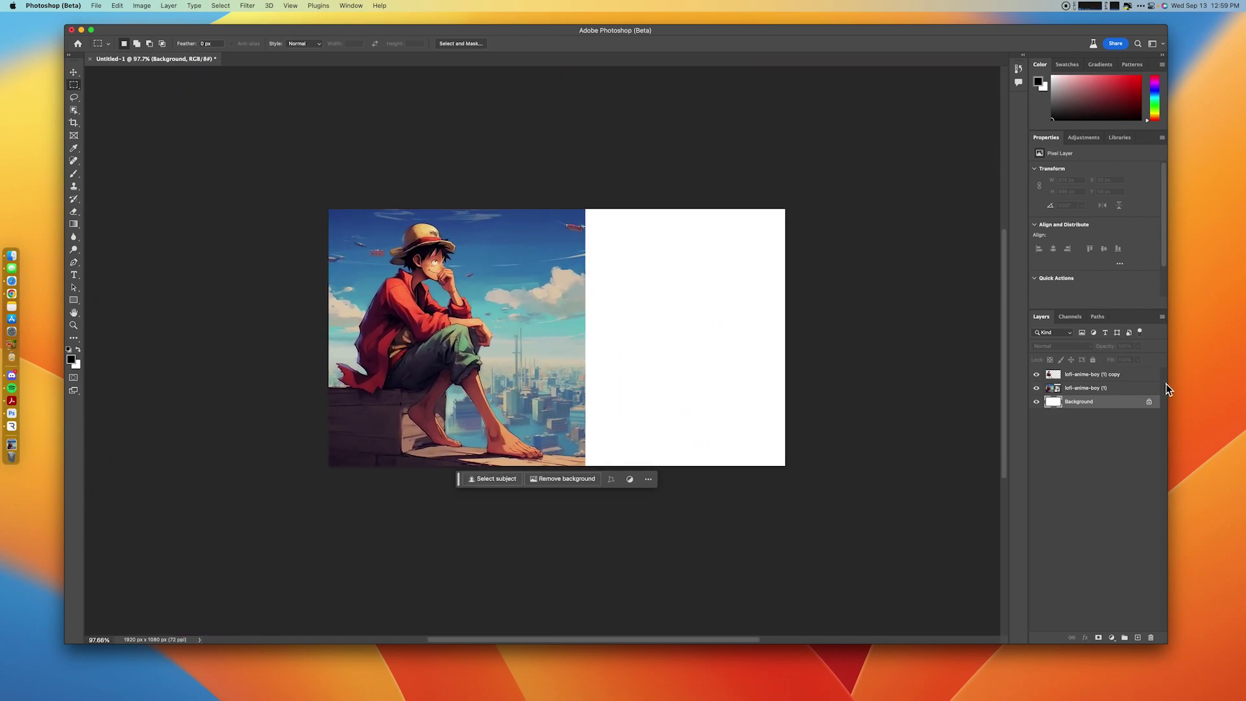
Step: Toggle the lofi-anime-boy (1) layer once more, leaving it visible, and hide the lofi-anime-boy (1) copy cutout layer
{"action": "left_click", "coordinate": [1037, 389]}
{"action": "left_click", "coordinate": [1036, 388]}
{"action": "left_click", "coordinate": [1037, 389]}
{"action": "left_click", "coordinate": [1037, 390]}
{"action": "left_click", "coordinate": [1080, 378]}
{"action": "left_click", "coordinate": [1037, 375]}
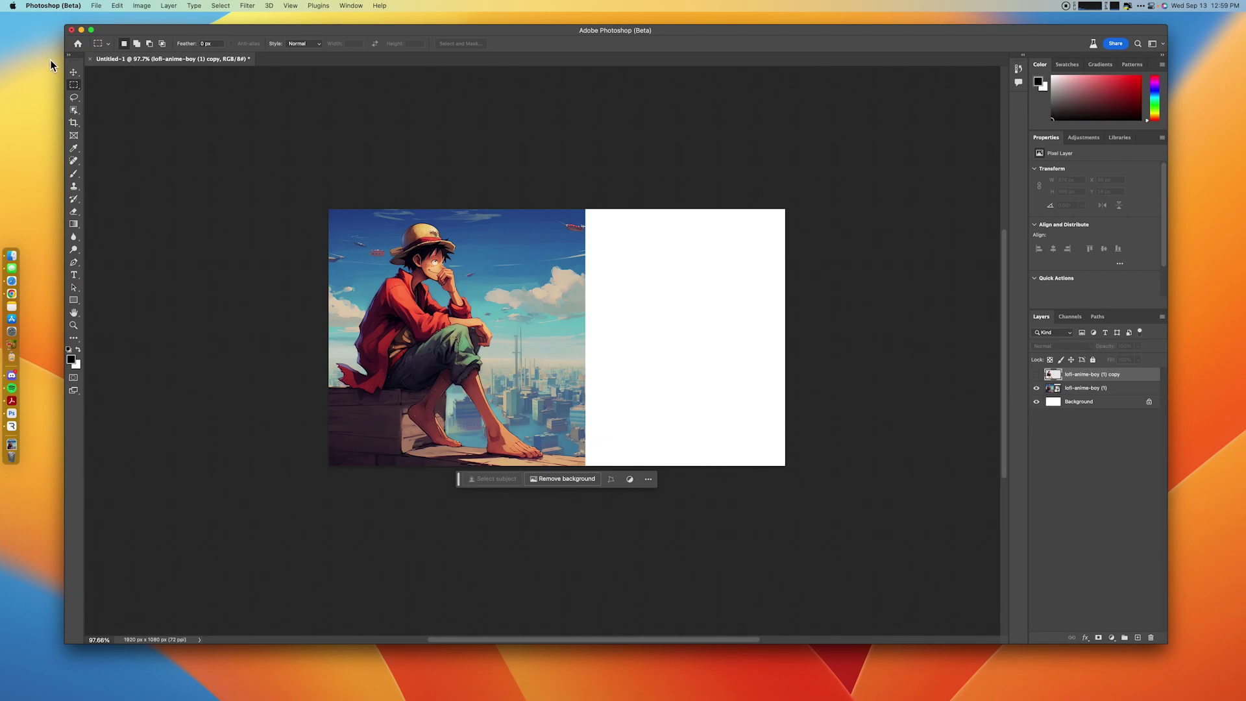
Step: With the character's outline loaded as a selection, try to delete that area from the lofi-anime-boy (1) smart object layer
{"action": "left_click", "coordinate": [74, 72]}
{"action": "left_click", "coordinate": [445, 389]}
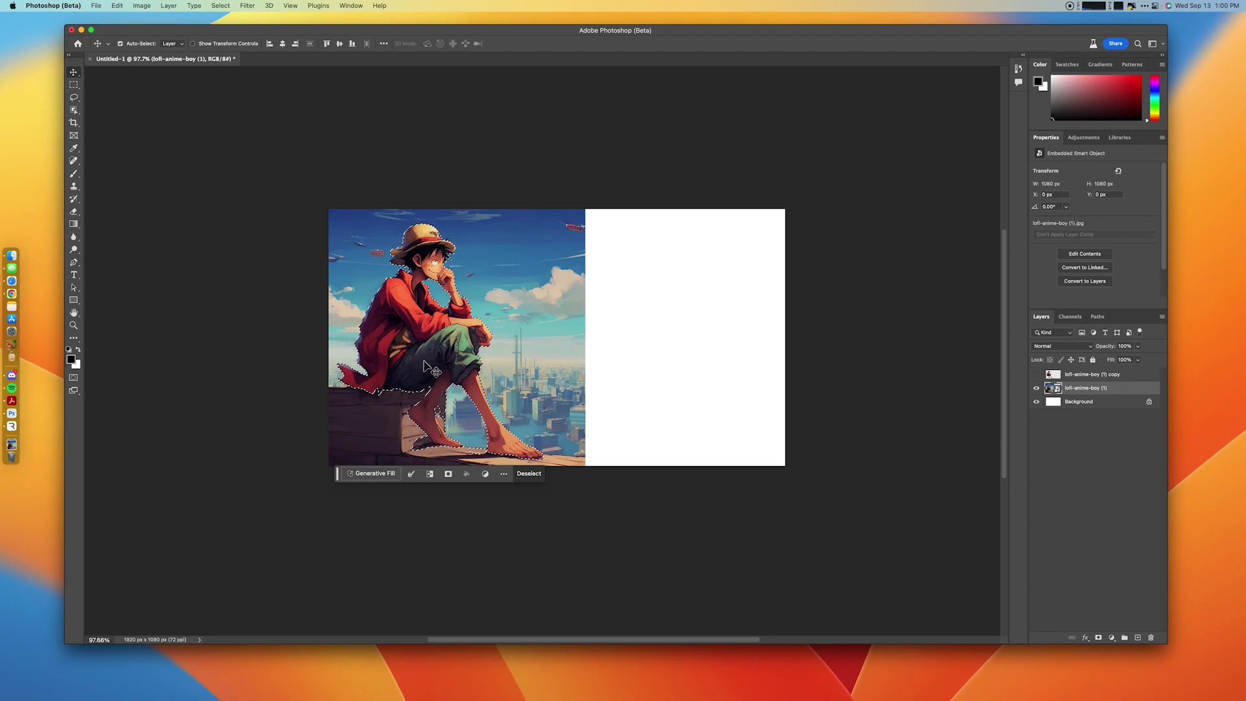
{"action": "key", "text": "Delete"}
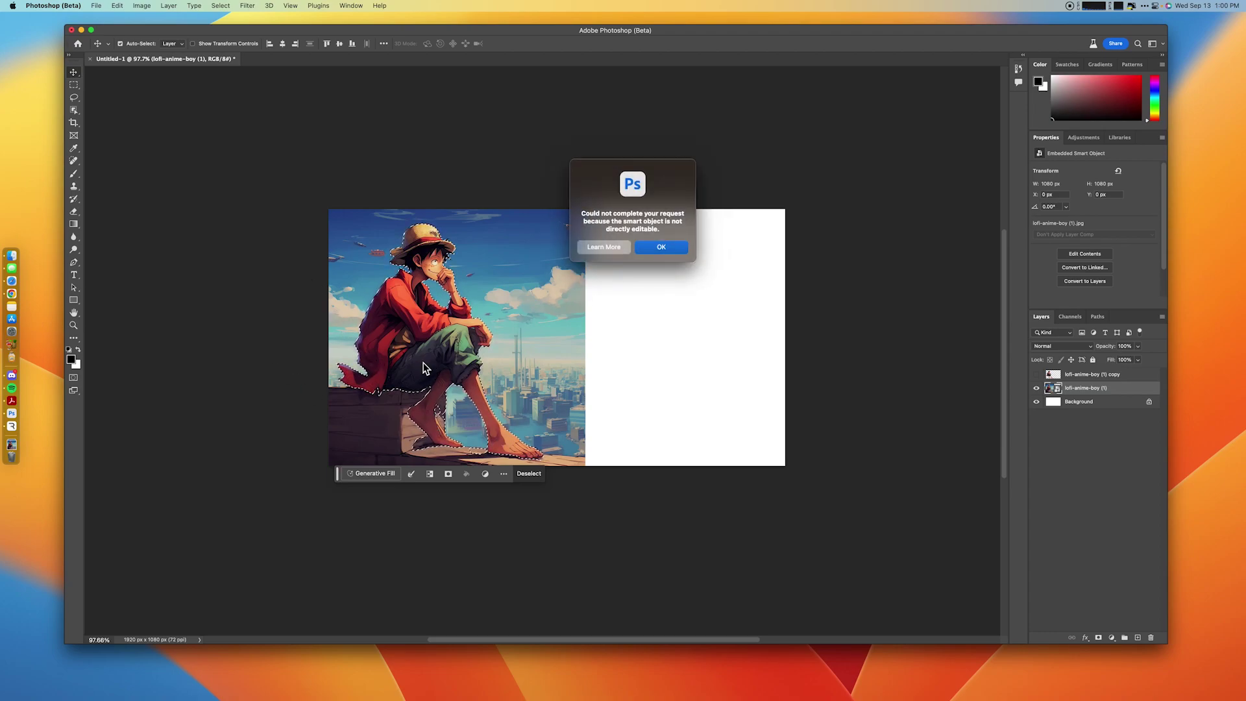
{"action": "left_click", "coordinate": [674, 252]}
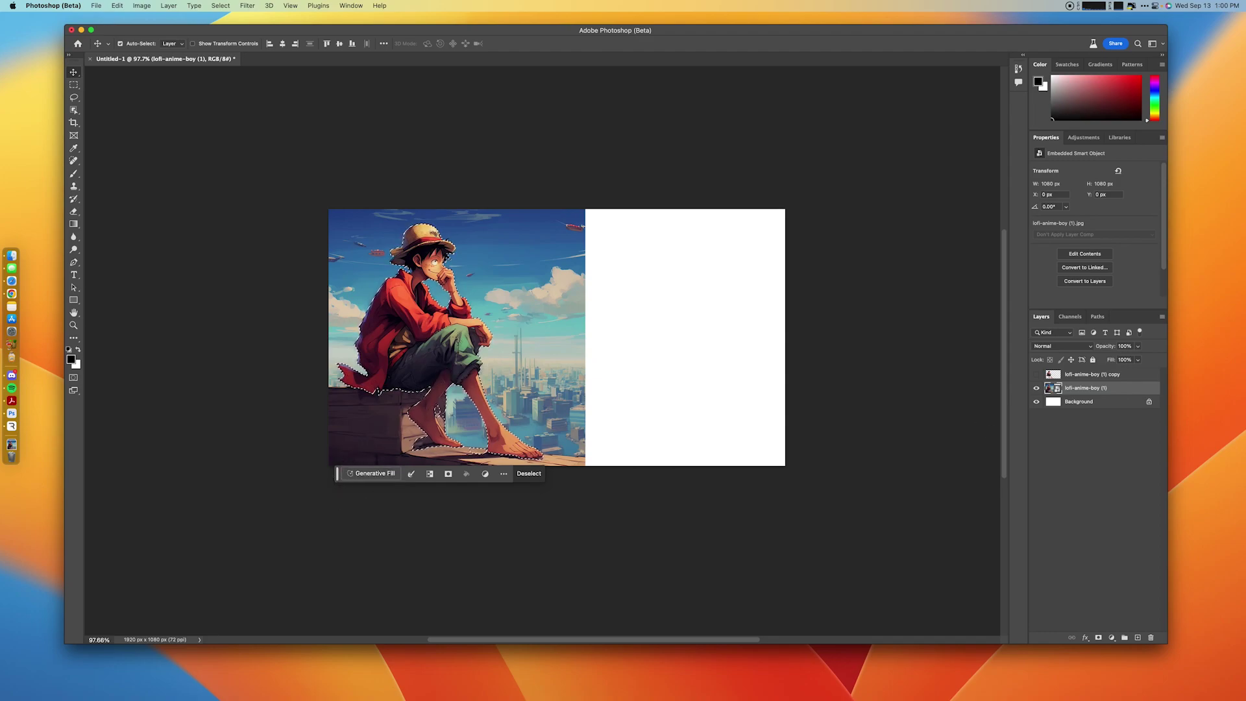
Step: Rasterize the lofi-anime-boy (1) layer and delete the selected character from it
{"action": "right_click", "coordinate": [1101, 390]}
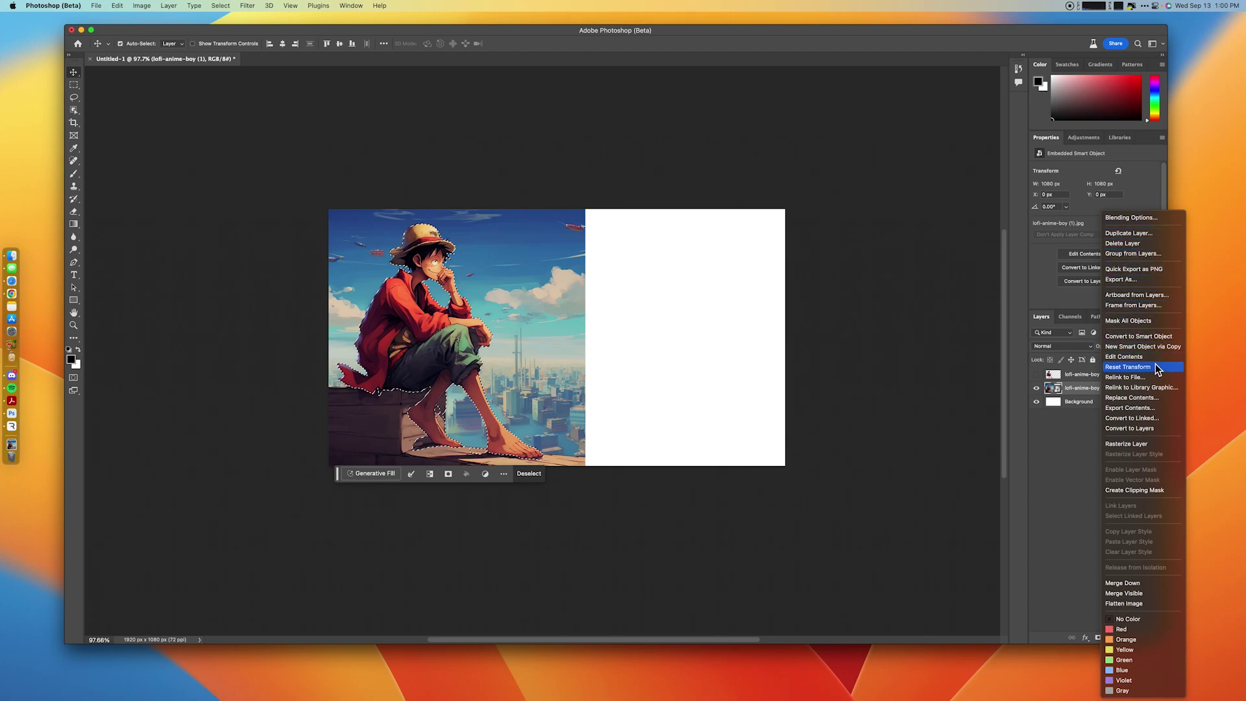
{"action": "left_click", "coordinate": [1147, 445]}
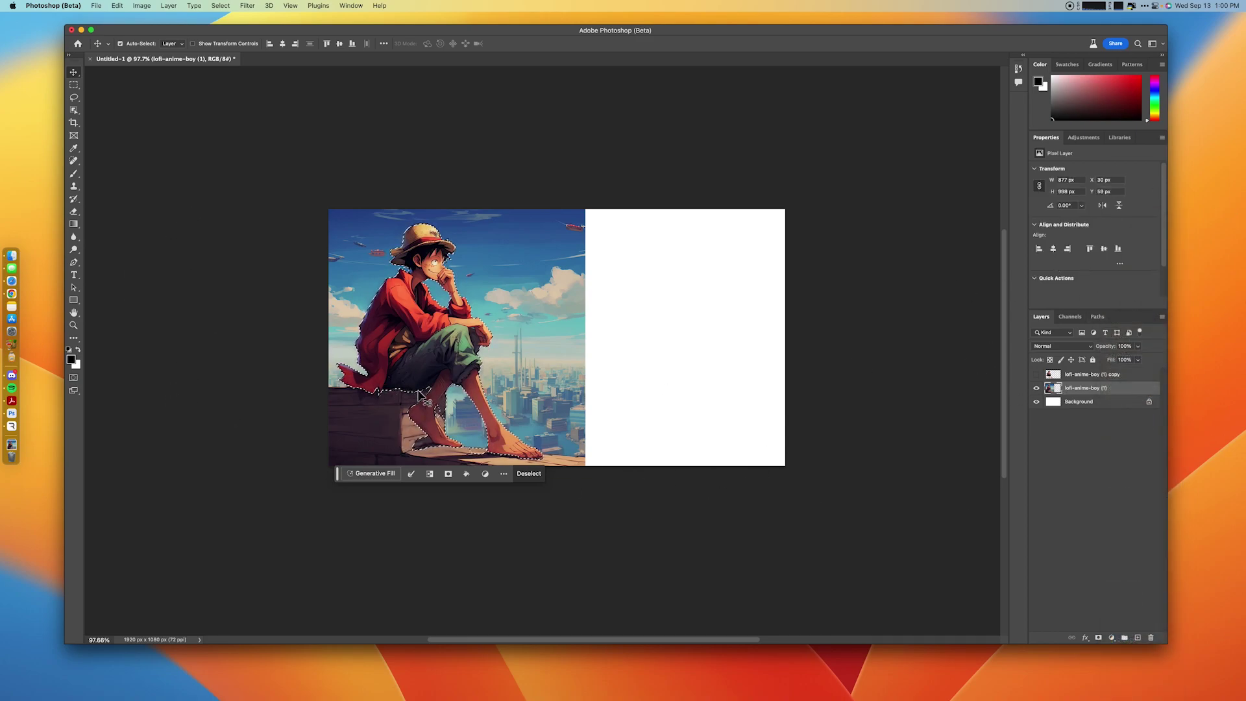
{"action": "key", "text": "Delete"}
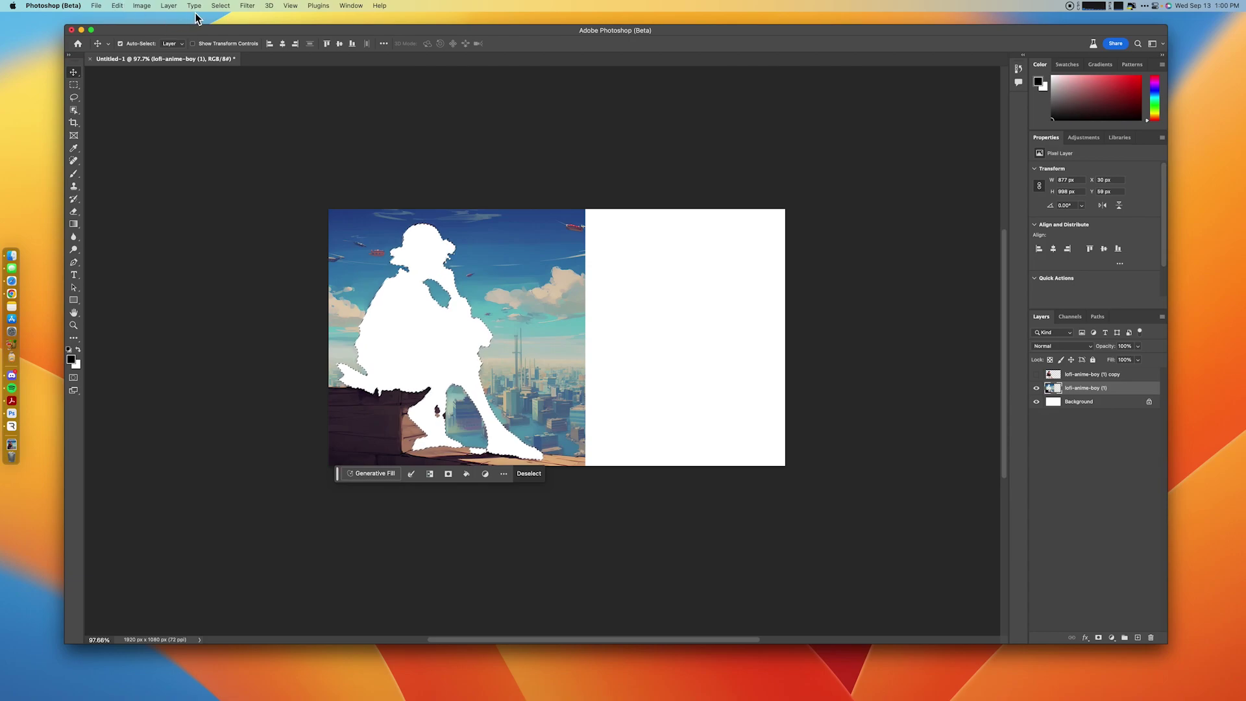
{"action": "left_click", "coordinate": [221, 6]}
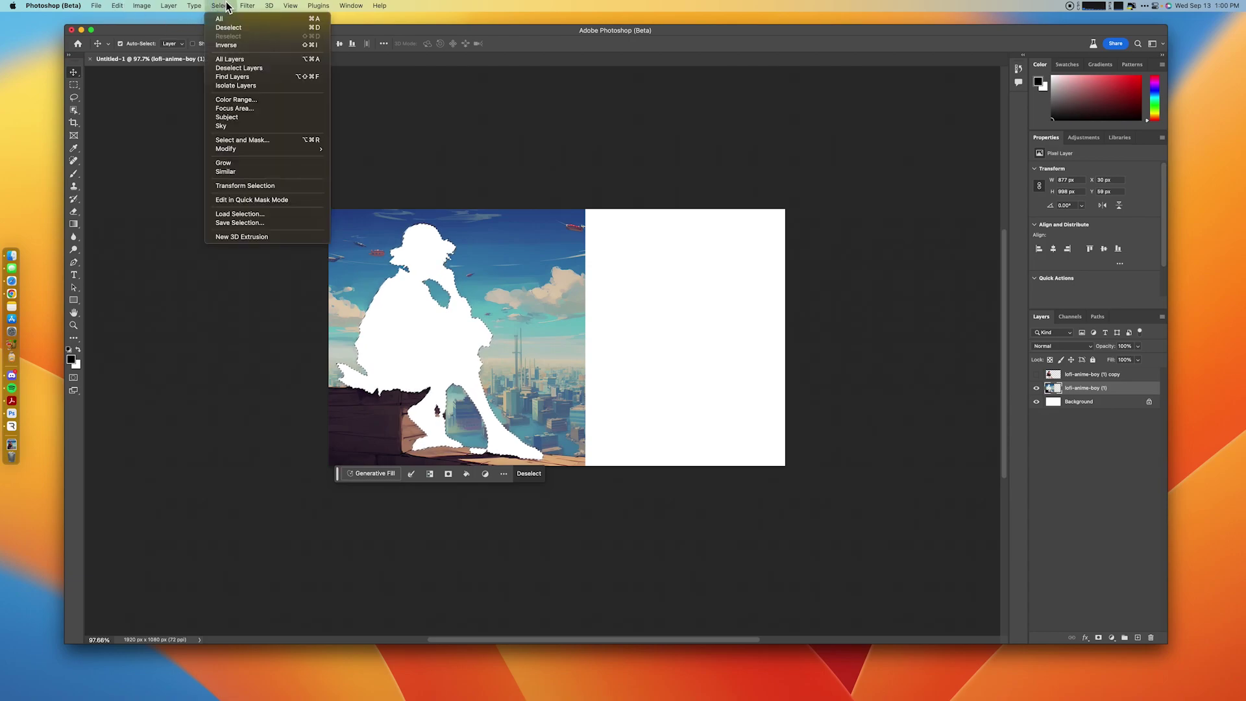
{"action": "mouse_move", "coordinate": [253, 148]}
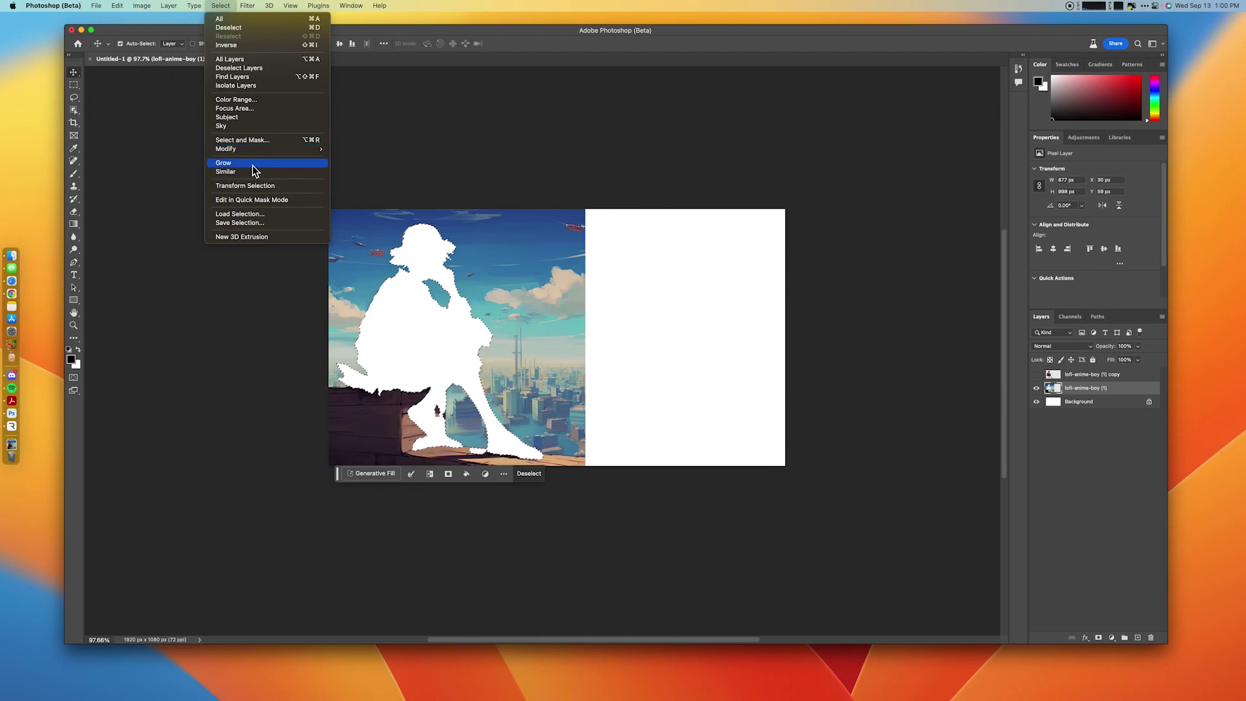
{"action": "left_click", "coordinate": [253, 165]}
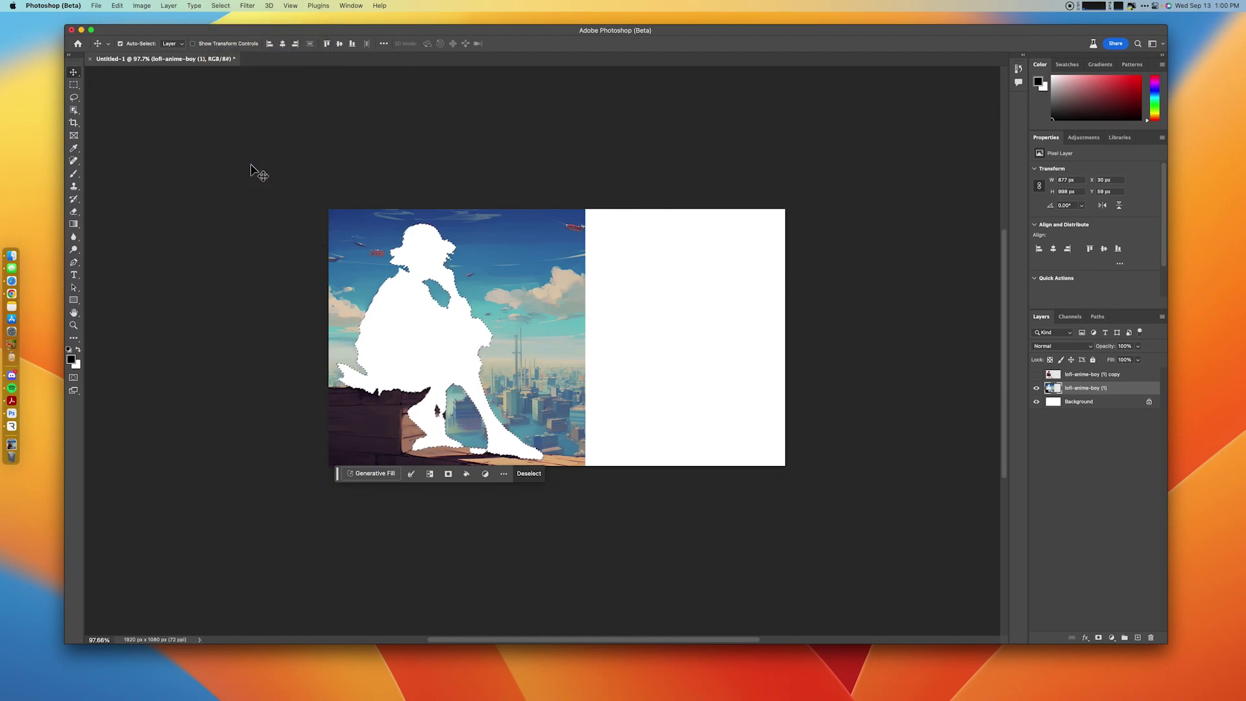
{"action": "left_click", "coordinate": [224, 6]}
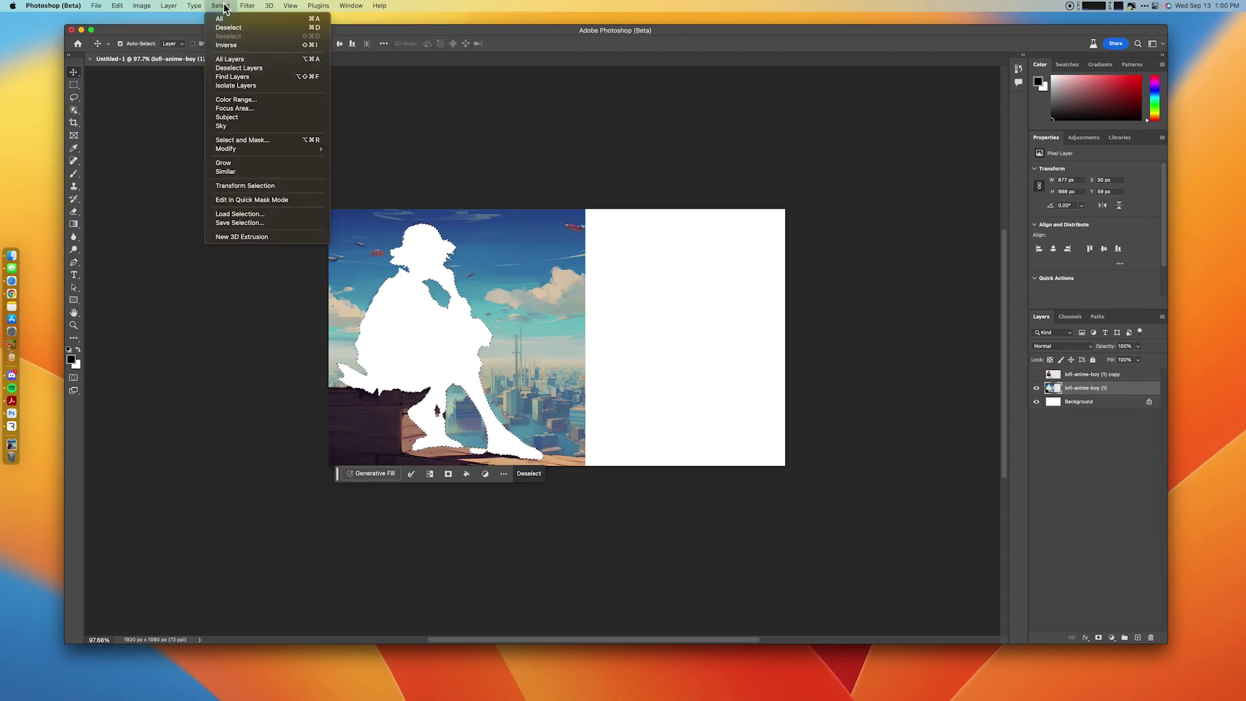
{"action": "left_click", "coordinate": [266, 189]}
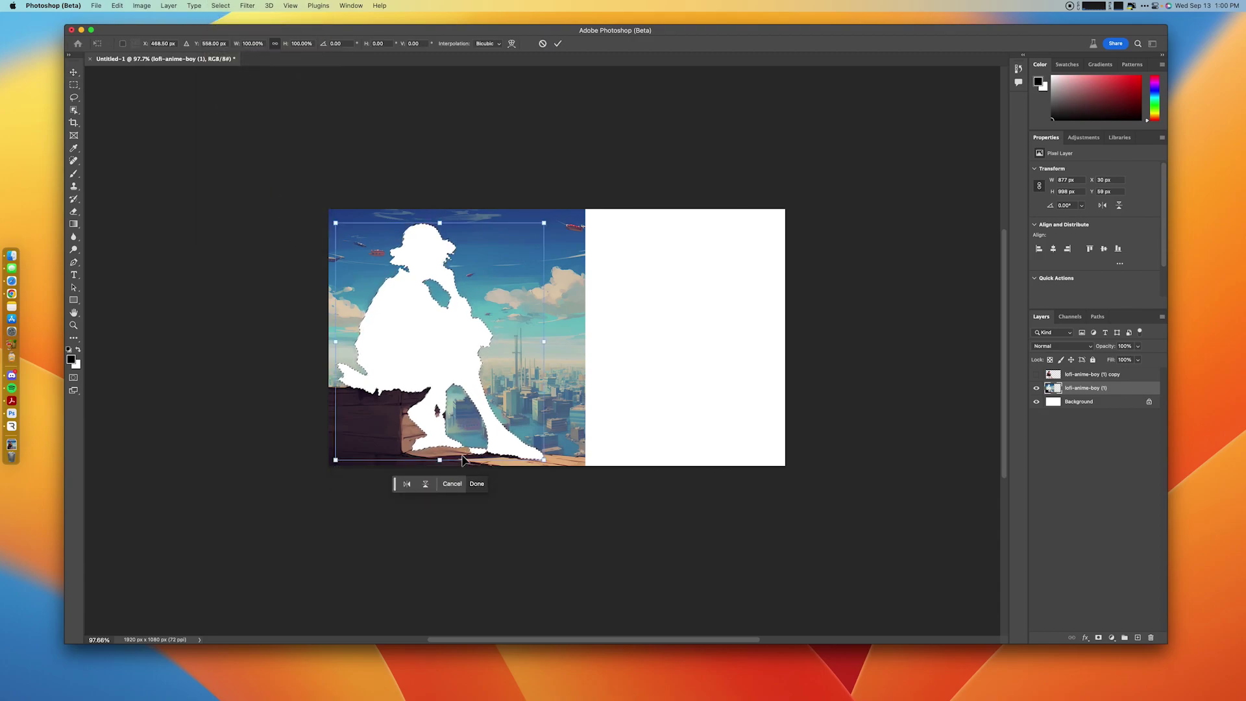
{"action": "left_click", "coordinate": [453, 484]}
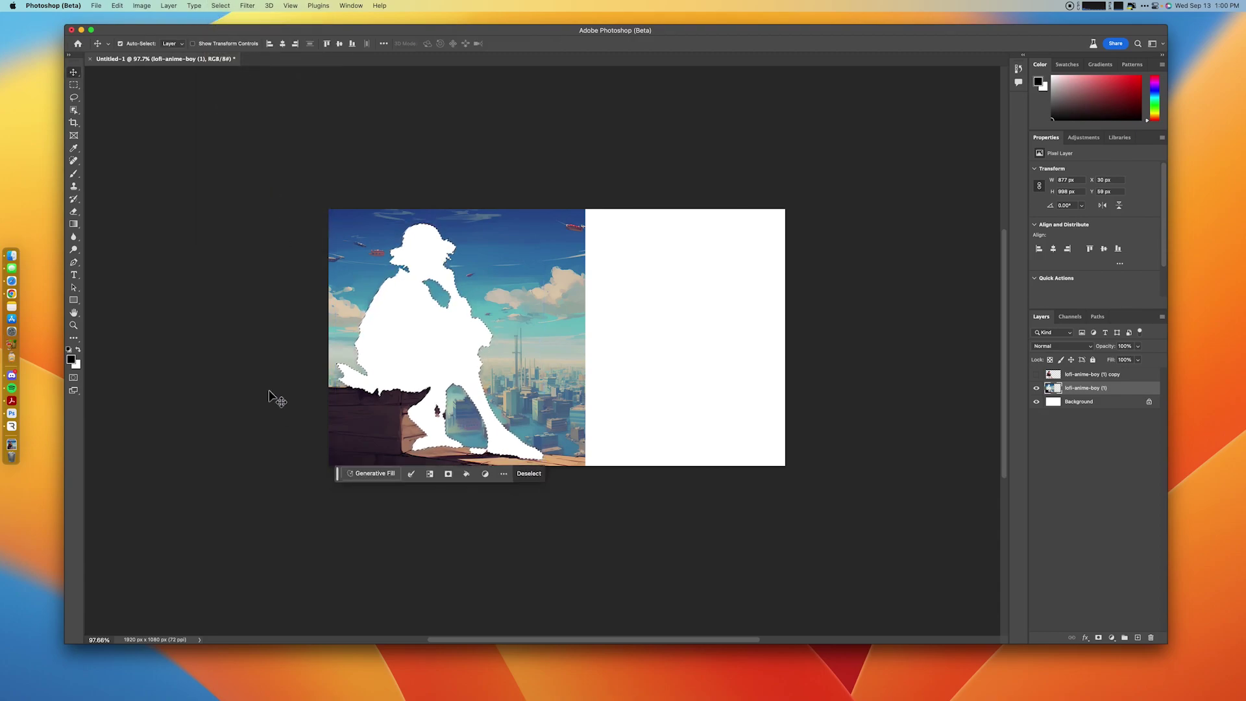
Step: Expand the character-shaped selection by 10 pixels and replace it using Generative Fill with an empty prompt
{"action": "left_click", "coordinate": [220, 6]}
{"action": "mouse_move", "coordinate": [256, 150]}
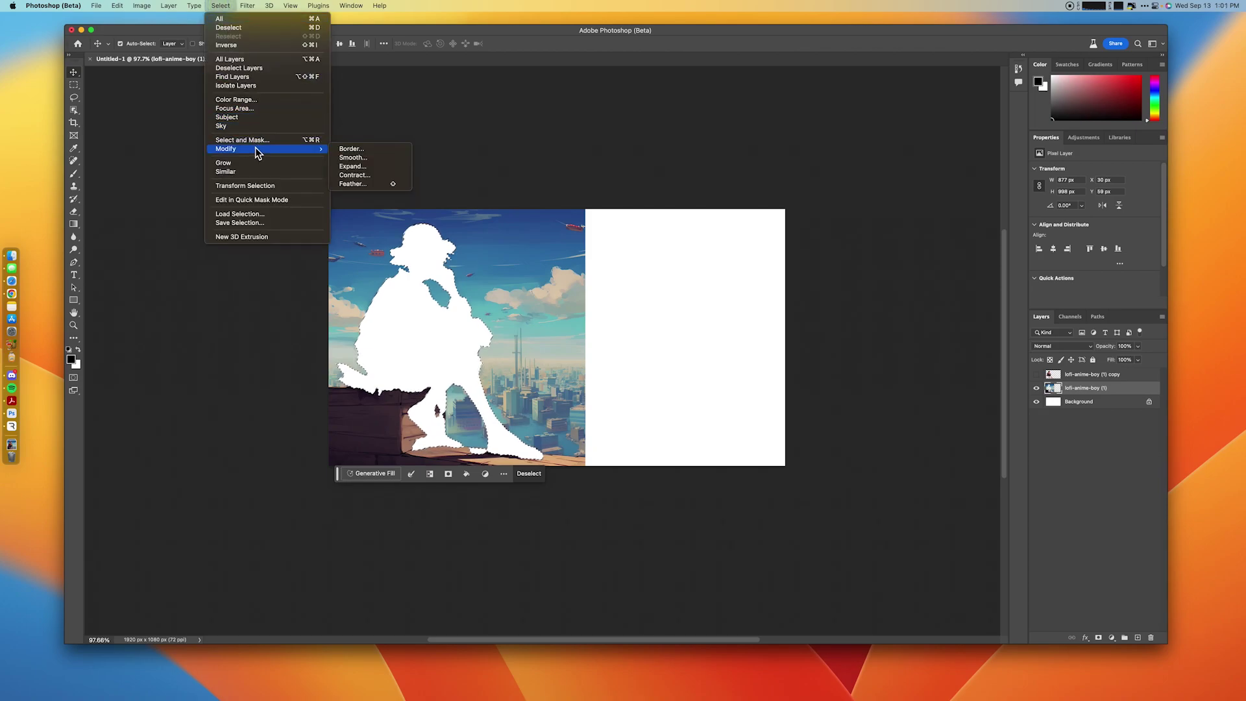
{"action": "left_click", "coordinate": [354, 166]}
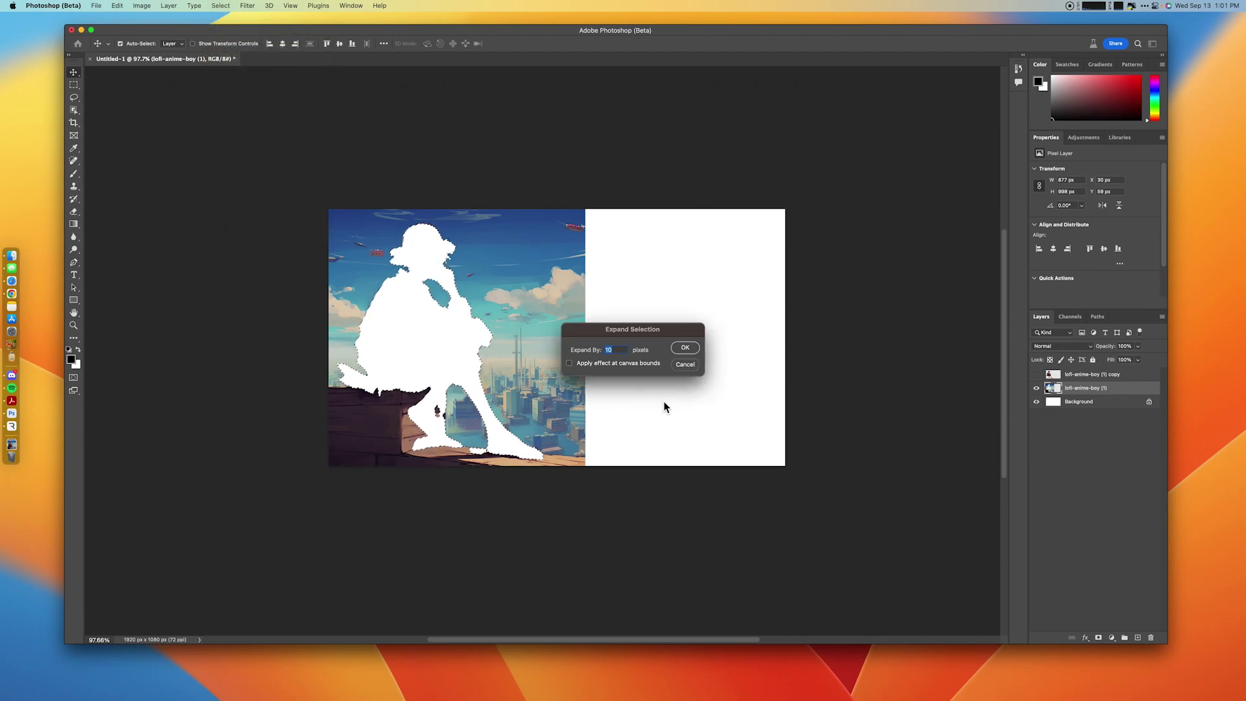
{"action": "left_click", "coordinate": [685, 349]}
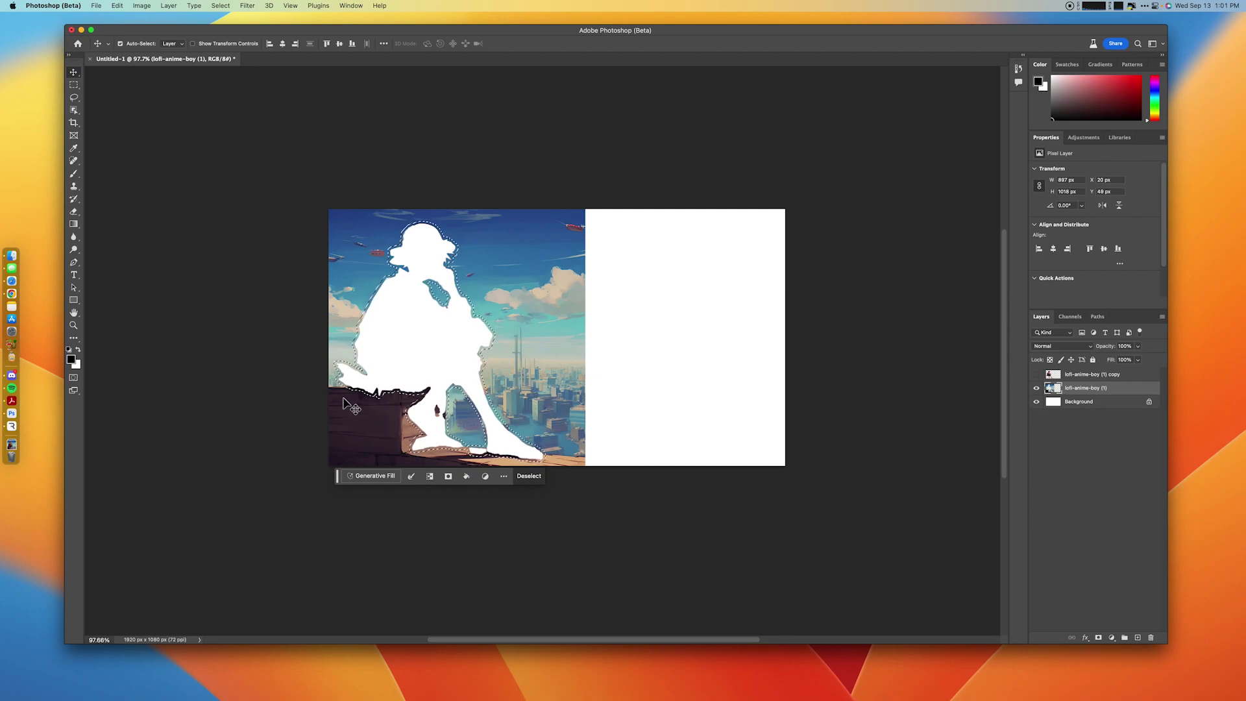
{"action": "left_click", "coordinate": [365, 477]}
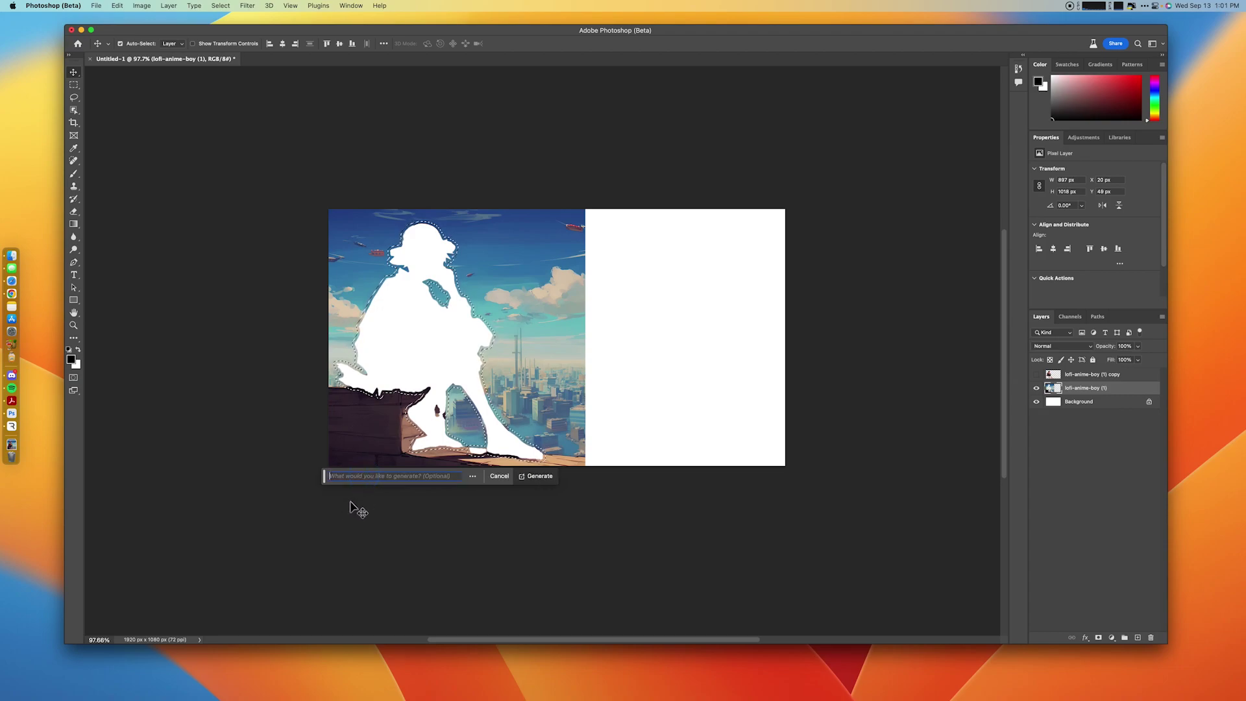
{"action": "left_click", "coordinate": [532, 477]}
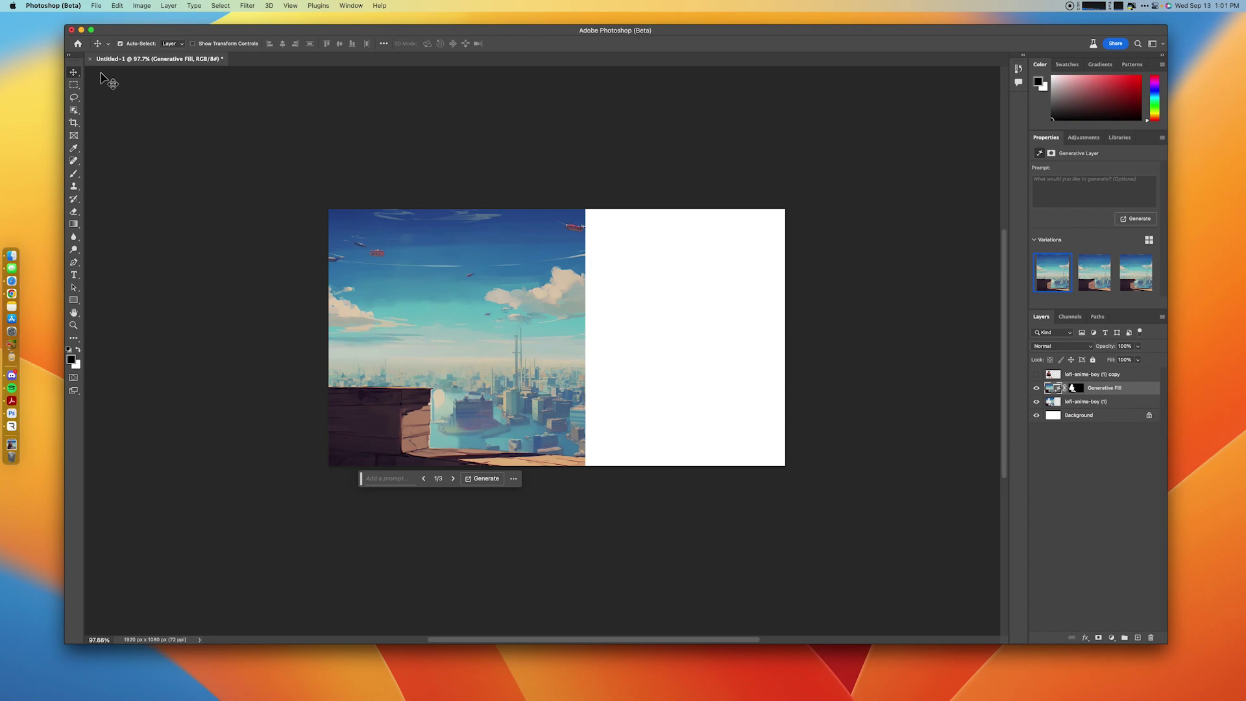
Step: Select the blank white part of the canvas plus a narrow strip of the artwork and extend the scene with promptless Generative Fill
{"action": "left_click", "coordinate": [74, 85]}
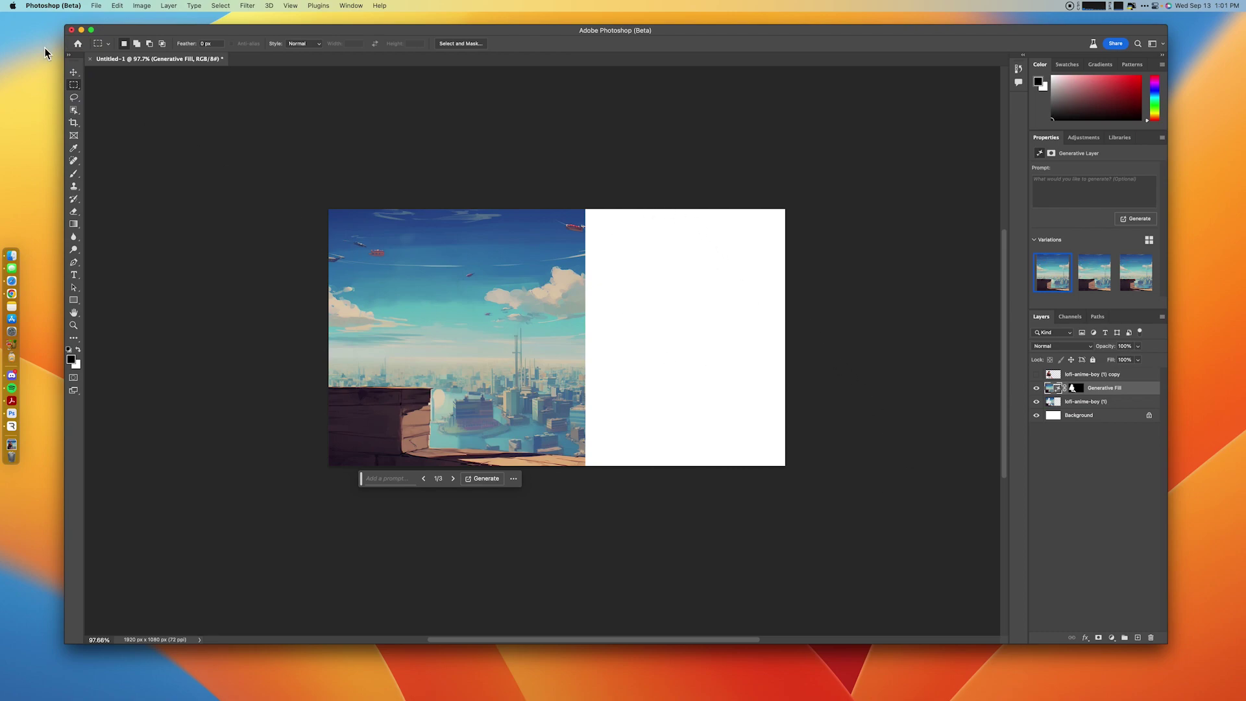
{"action": "left_click_drag", "start_coordinate": [566, 204], "coordinate": [822, 479]}
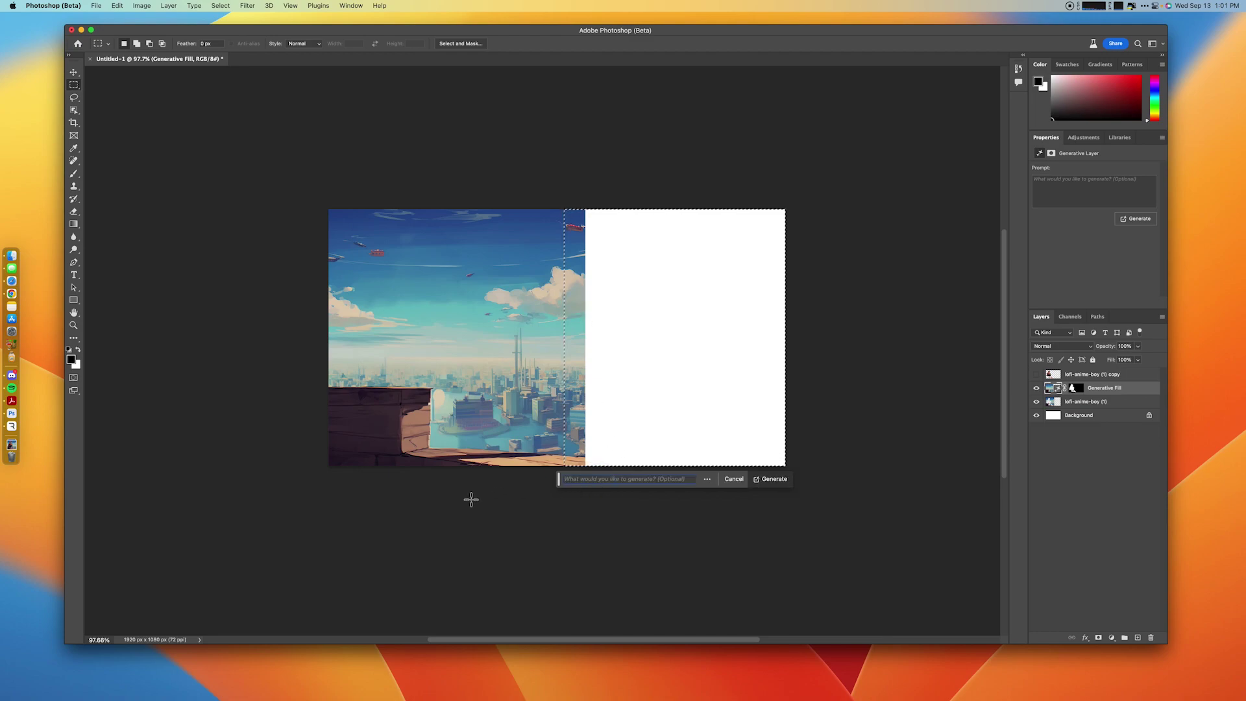
{"action": "left_click", "coordinate": [785, 481]}
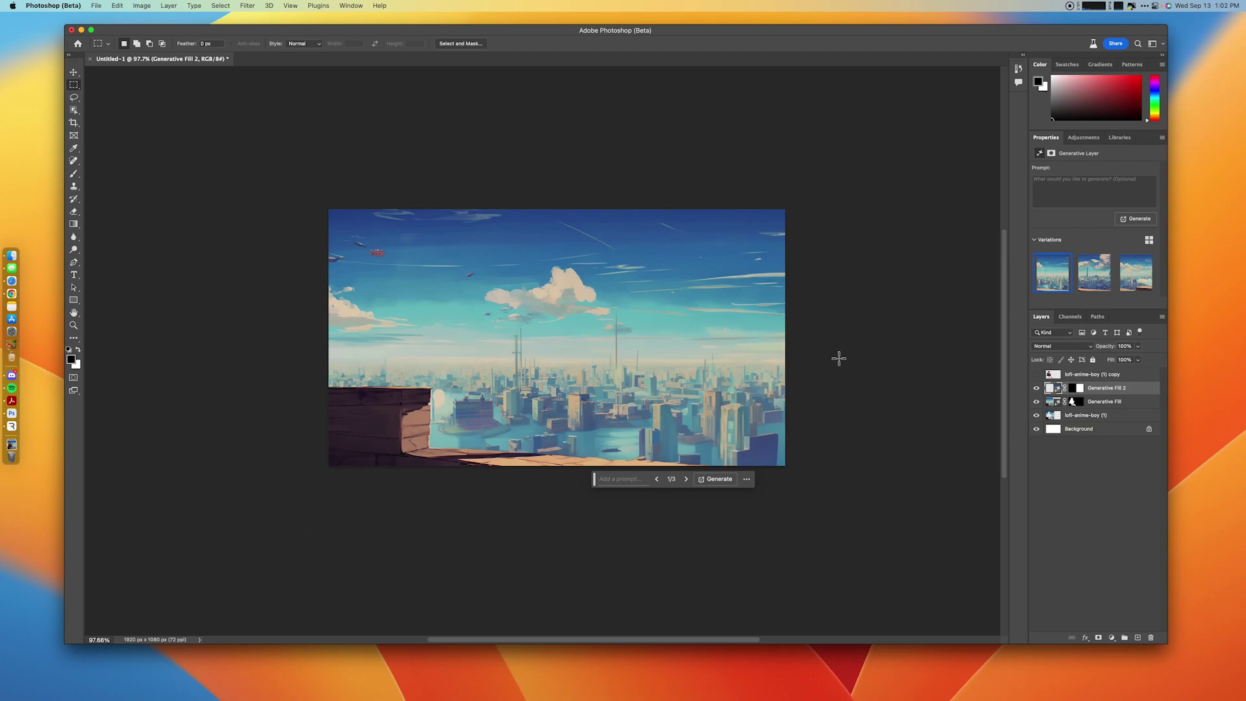
Step: Quit Discord, which is running in the background
{"action": "right_click", "coordinate": [11, 375]}
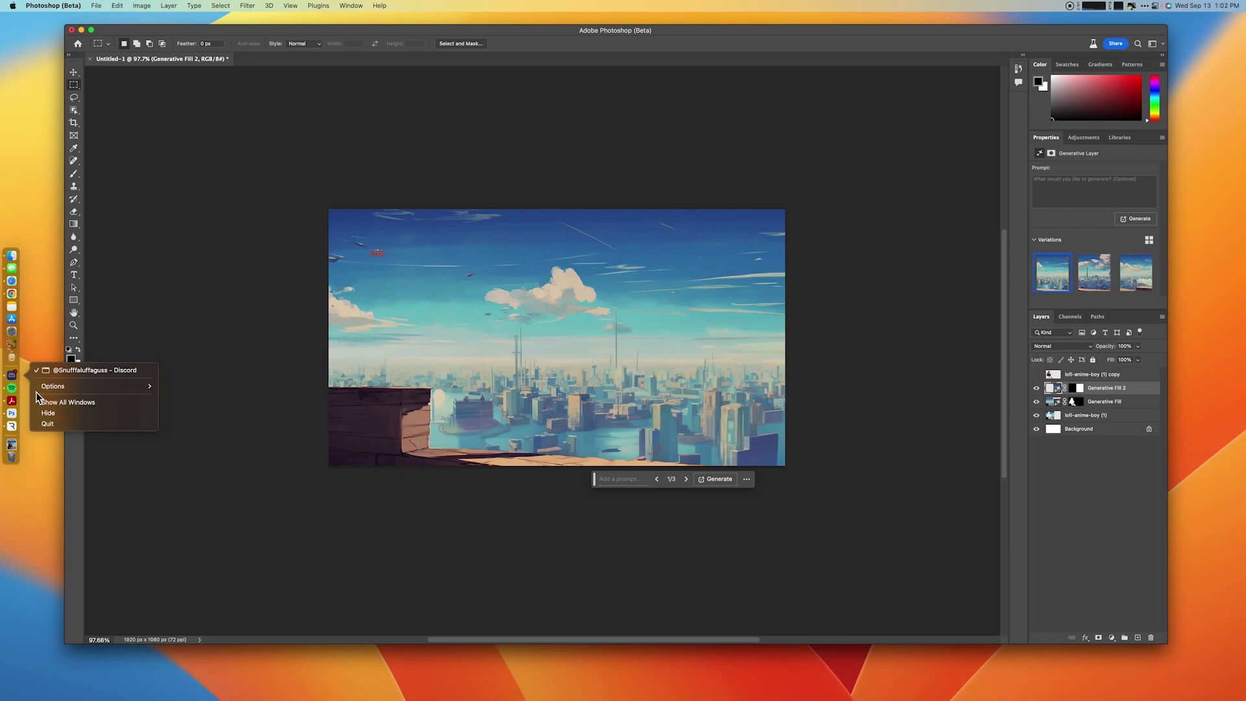
{"action": "left_click", "coordinate": [62, 423]}
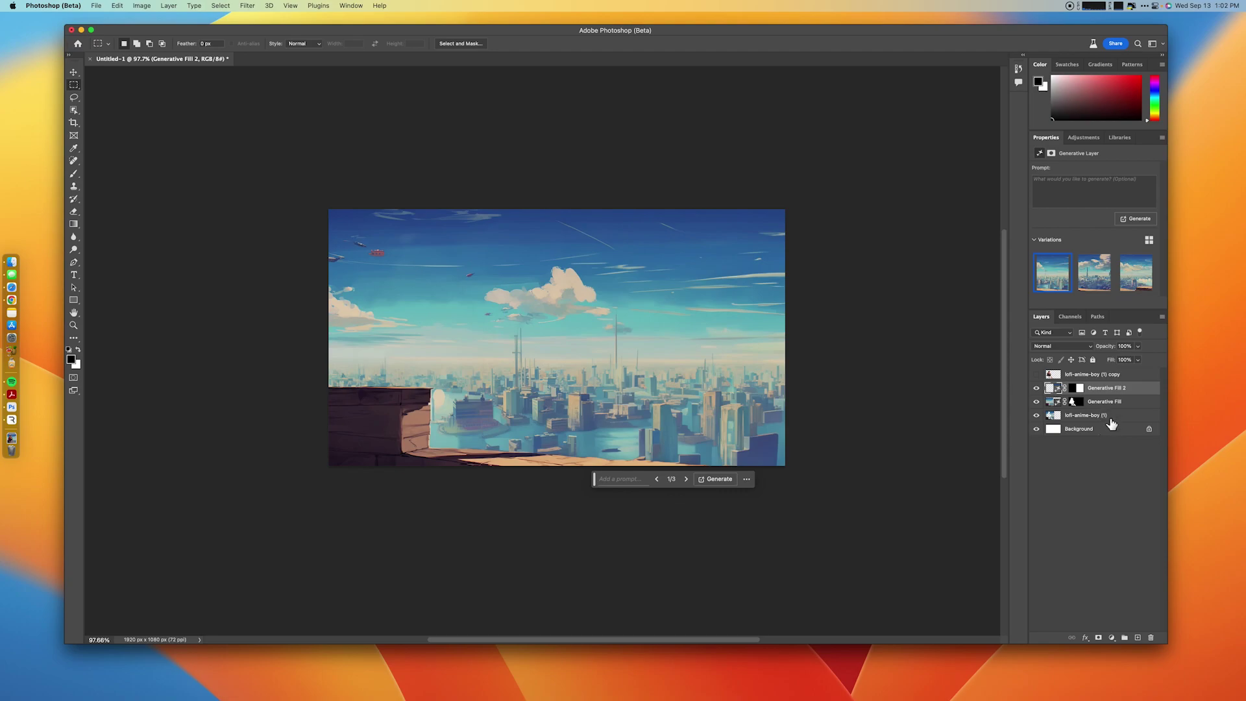
Step: Quick-export the completed background scene as a PNG named "luggy background.png"
{"action": "left_click", "coordinate": [65, 6]}
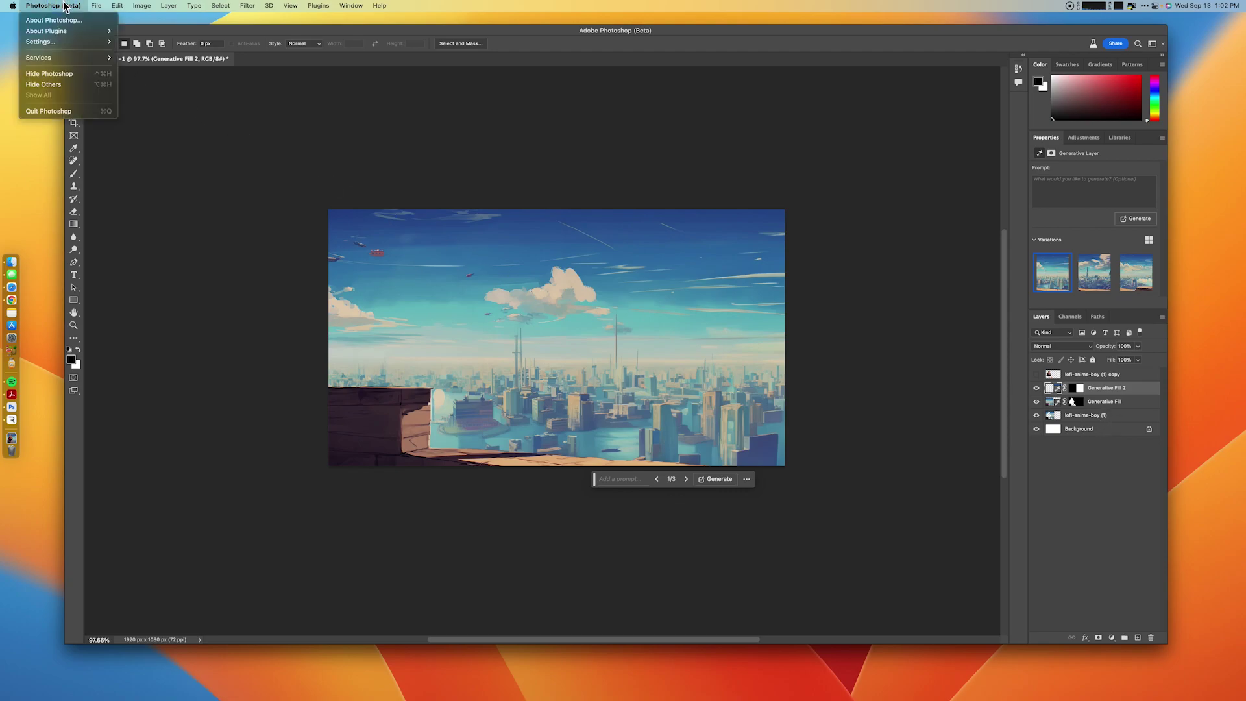
{"action": "mouse_move", "coordinate": [97, 5]}
{"action": "mouse_move", "coordinate": [177, 250]}
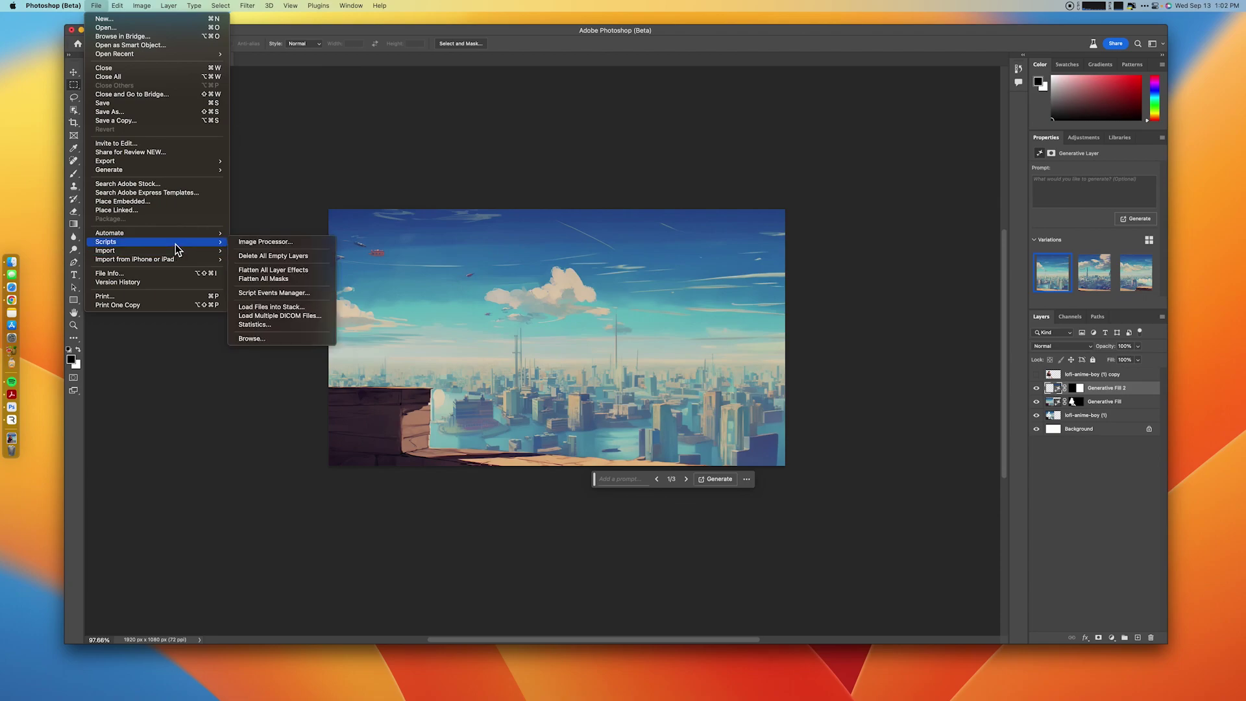
{"action": "mouse_move", "coordinate": [175, 162]}
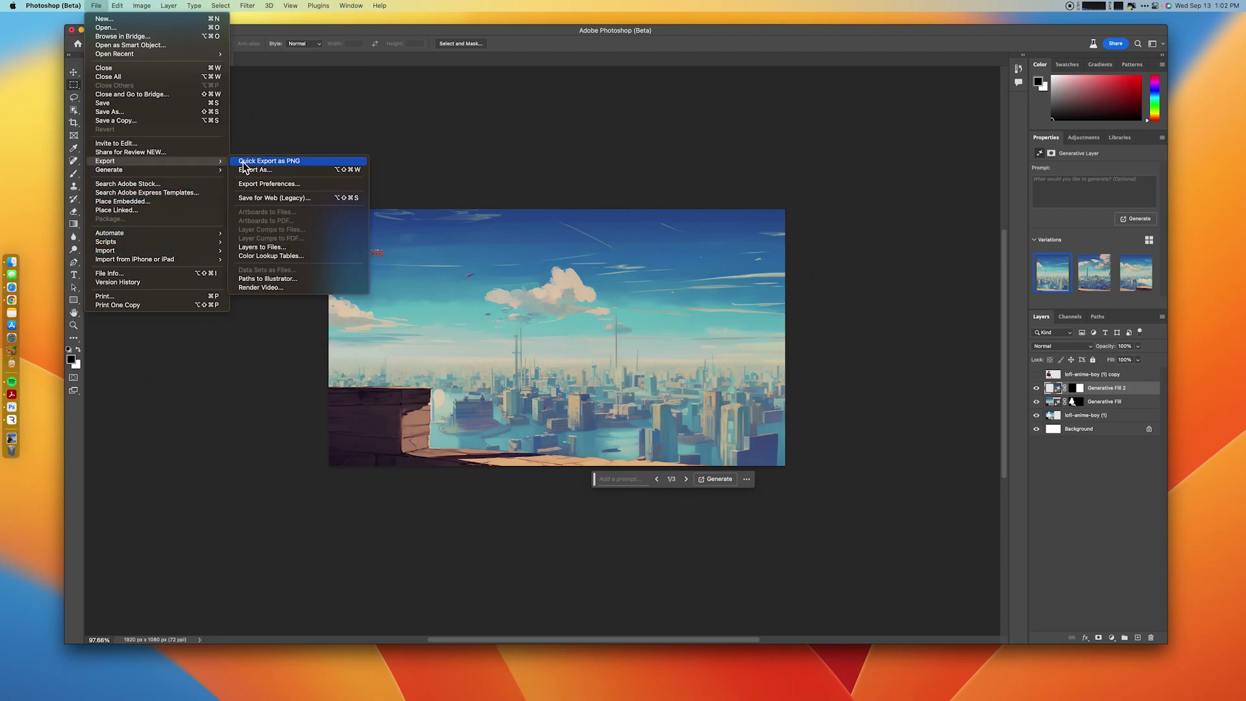
{"action": "left_click", "coordinate": [319, 166]}
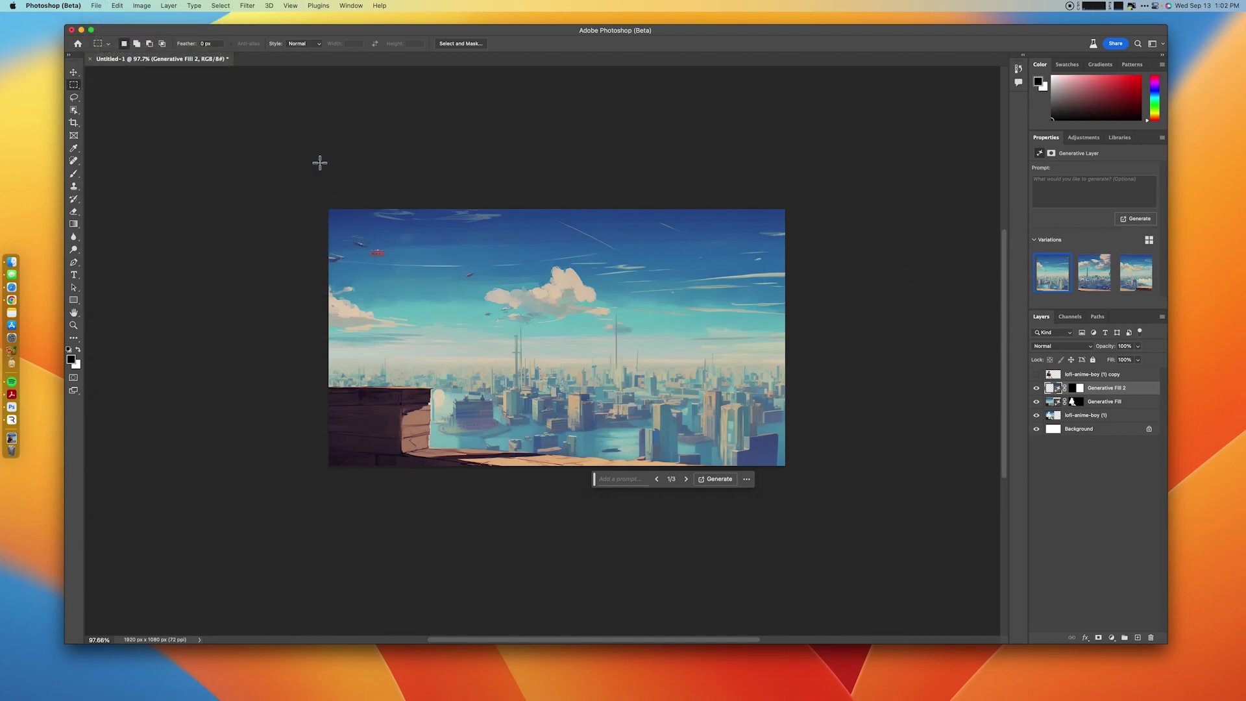
{"action": "type", "text": "luggy background.png"}
{"action": "key", "text": "Return"}
Step: Show only the cut-out character layer, hiding every background layer, and quick-export it as a PNG named "luffy"
{"action": "left_click_drag", "start_coordinate": [1037, 388], "coordinate": [1043, 457]}
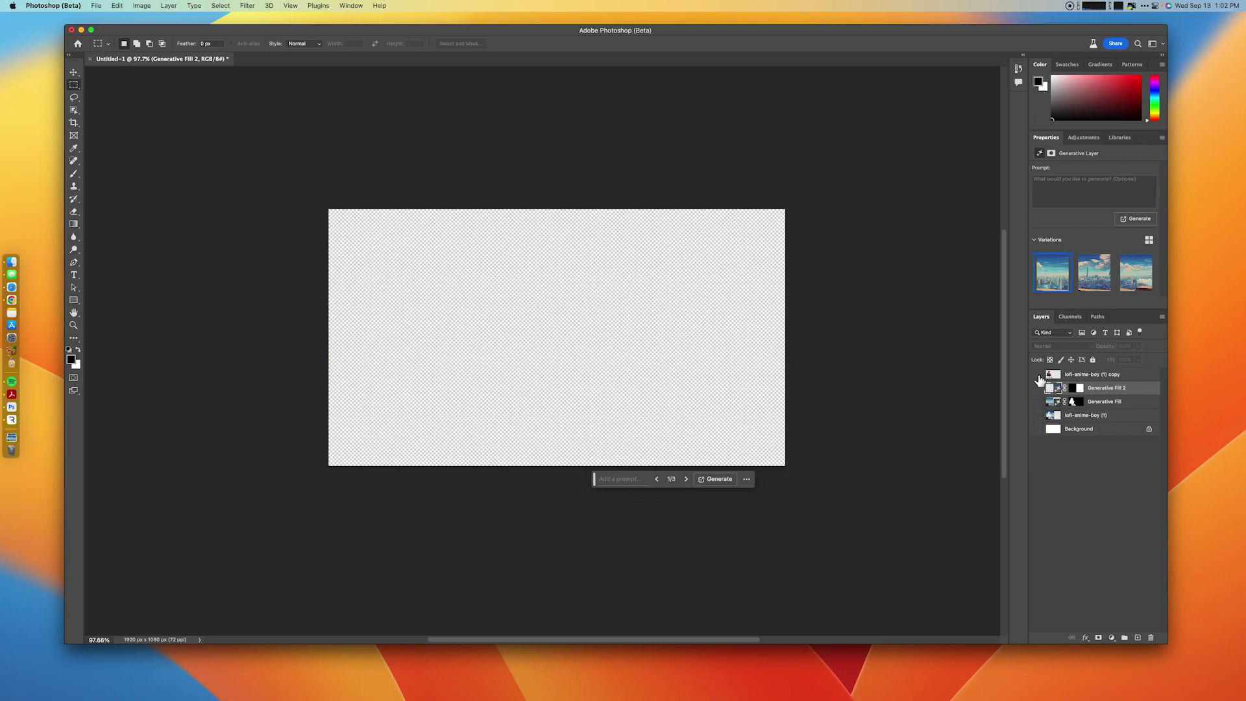
{"action": "left_click", "coordinate": [1037, 374]}
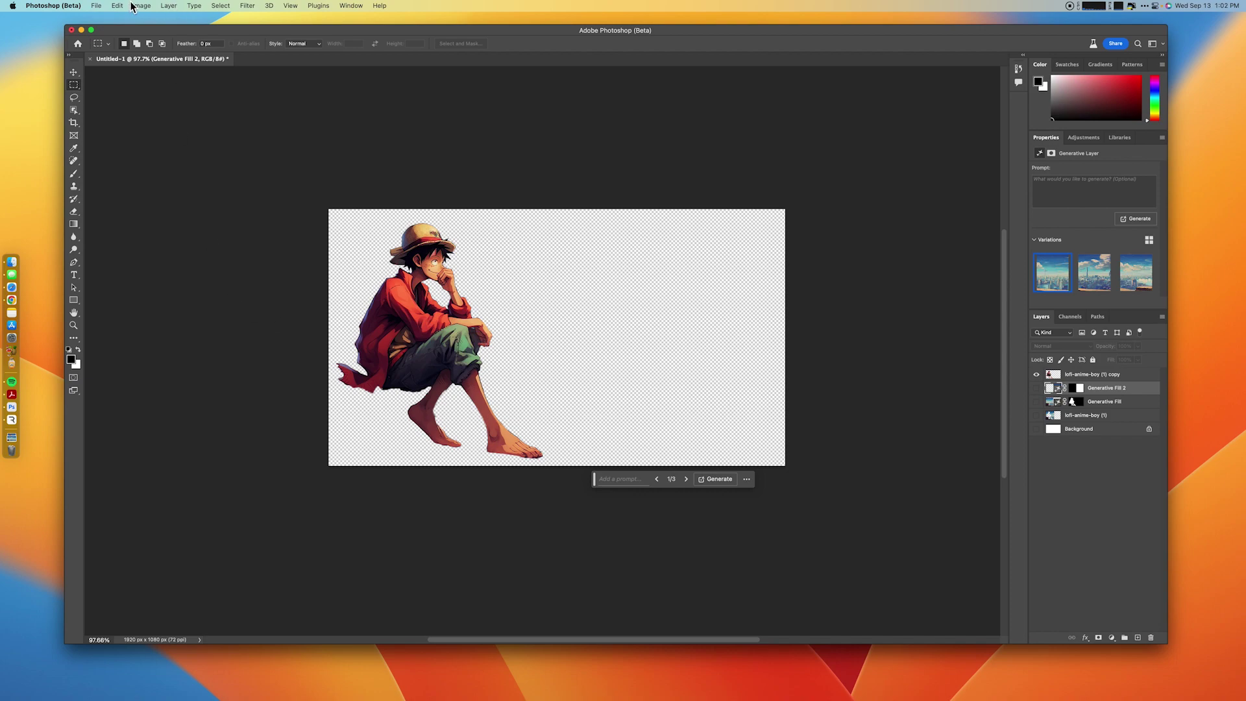
{"action": "left_click", "coordinate": [96, 6]}
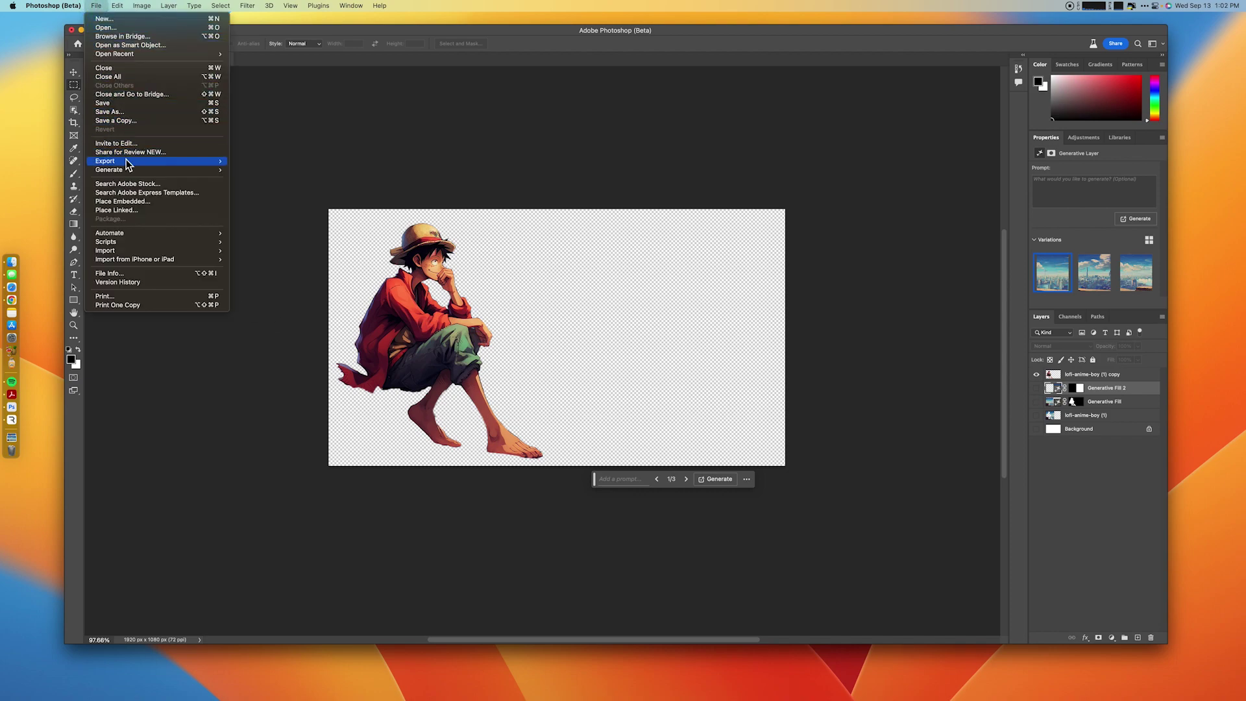
{"action": "left_click", "coordinate": [242, 160]}
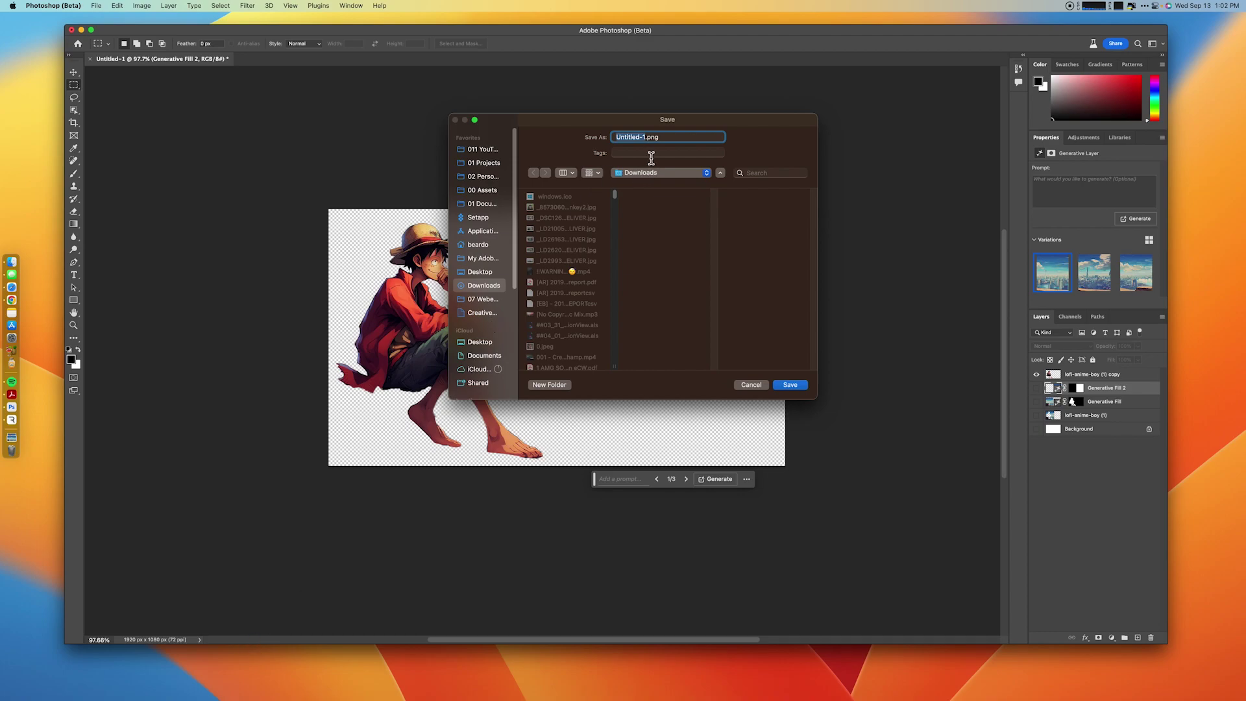
{"action": "type", "text": "lugg"}
{"action": "key", "text": "BackSpace"}
{"action": "key", "text": "BackSpace"}
{"action": "type", "text": "ffy"}
{"action": "left_click", "coordinate": [793, 386]}
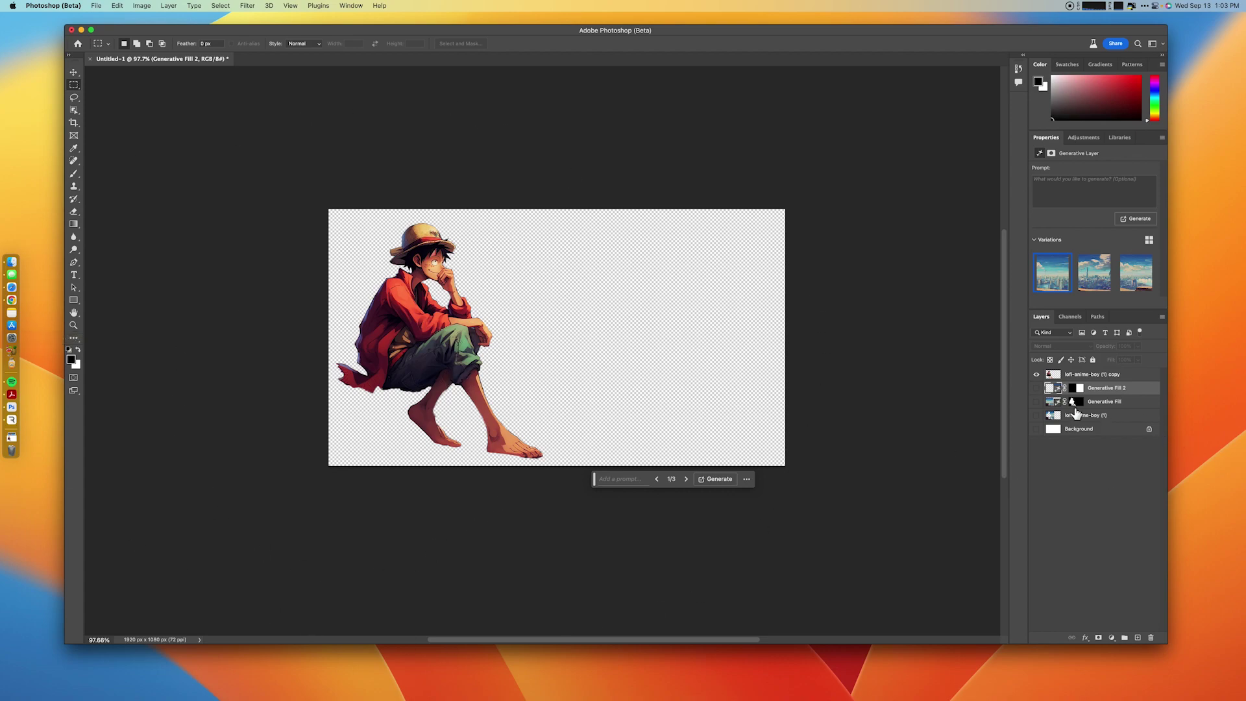
Step: Make both Generative Fill layers and the original lofi-anime-boy (1) layer visible again
{"action": "left_click", "coordinate": [1037, 388]}
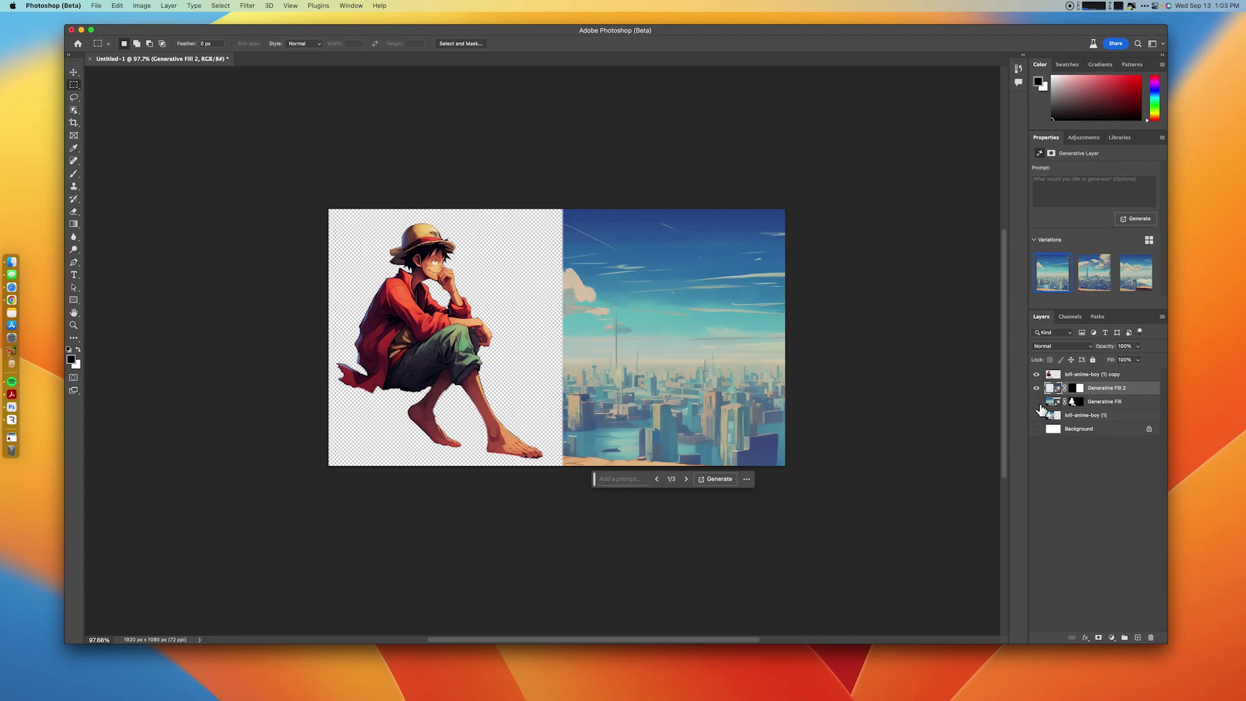
{"action": "left_click", "coordinate": [1037, 401]}
{"action": "left_click", "coordinate": [1037, 416]}
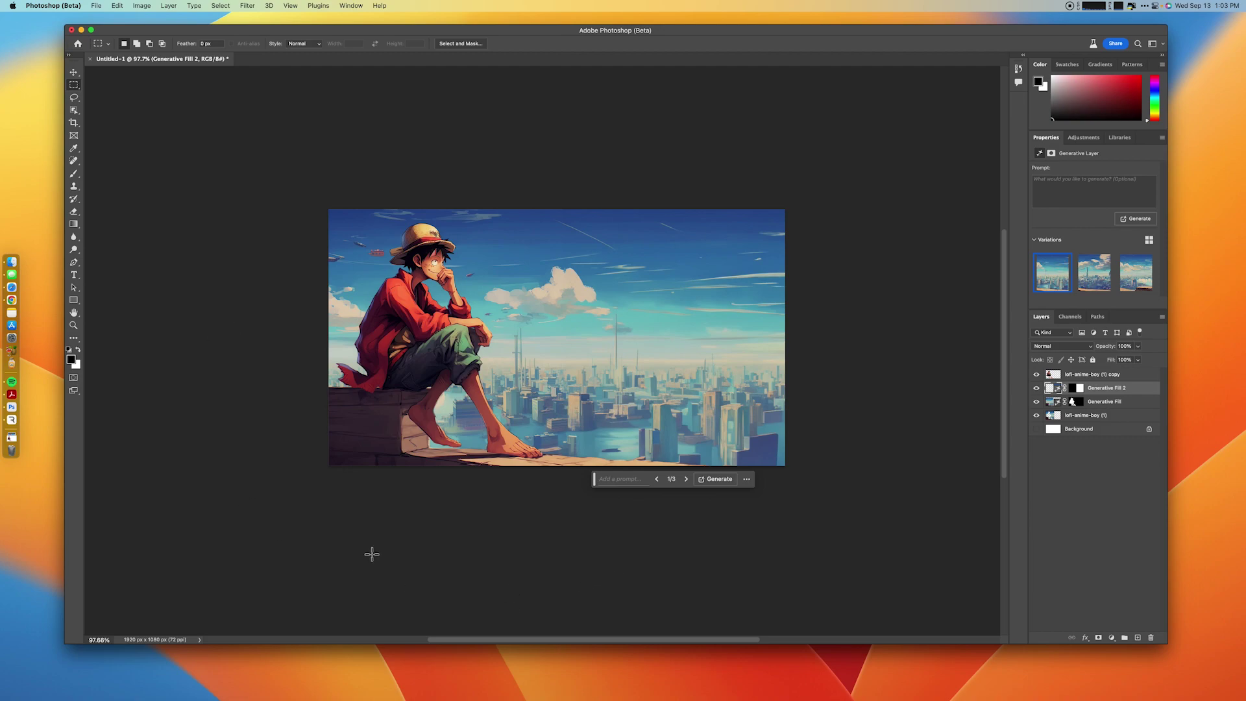
Step: Switch to Rive and create a new file with a blank 1920 × 1080 artboard
{"action": "key", "text": "super+Tab"}
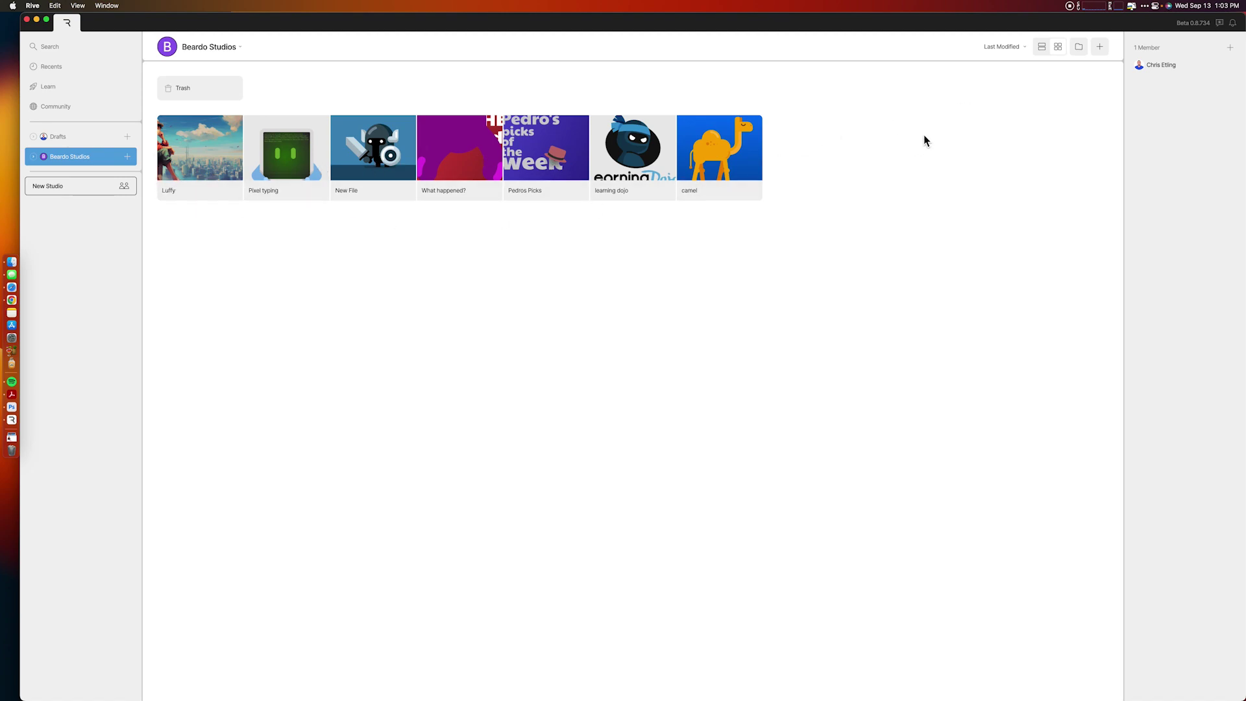
{"action": "left_click", "coordinate": [1101, 48]}
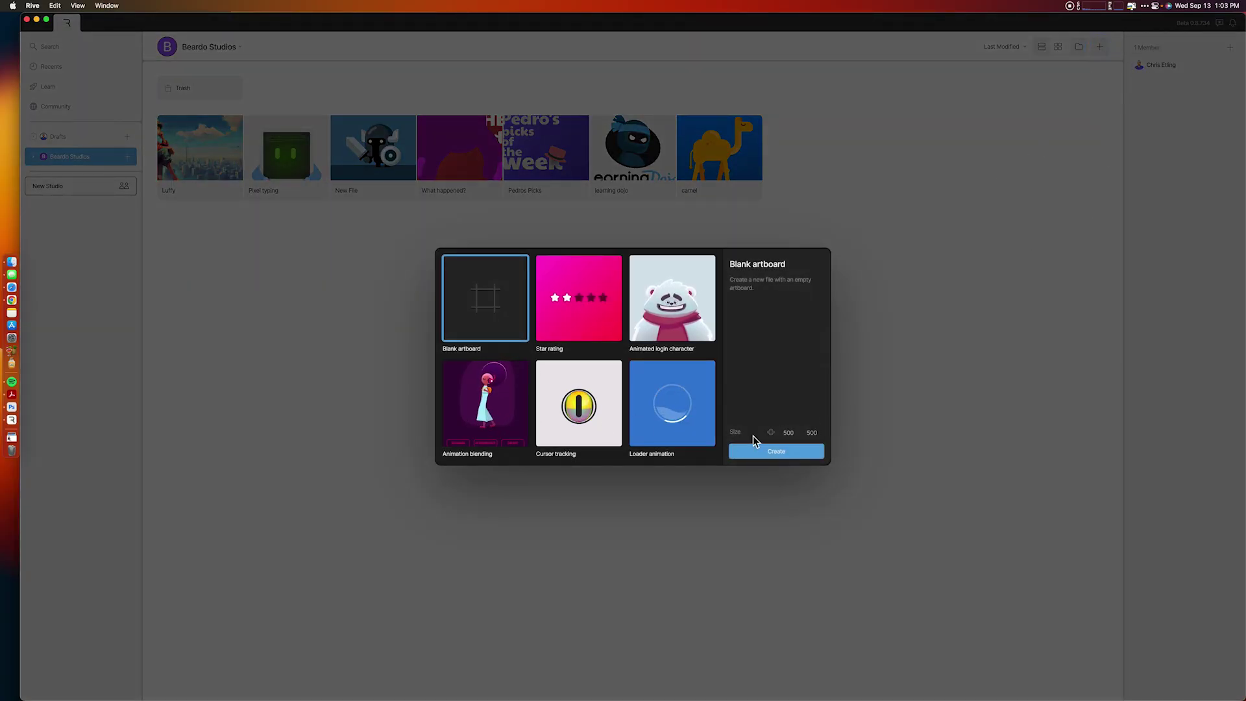
{"action": "left_click", "coordinate": [789, 433]}
{"action": "type", "text": "1920"}
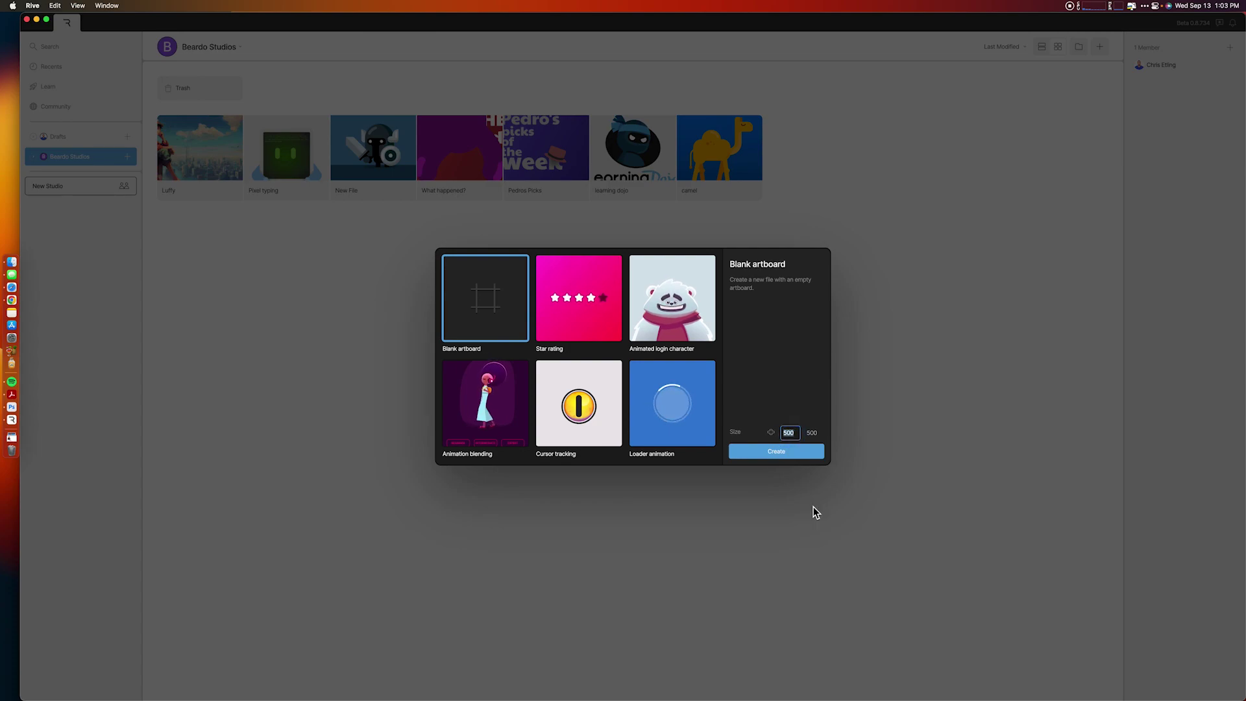
{"action": "key", "text": "Tab"}
{"action": "type", "text": "1080"}
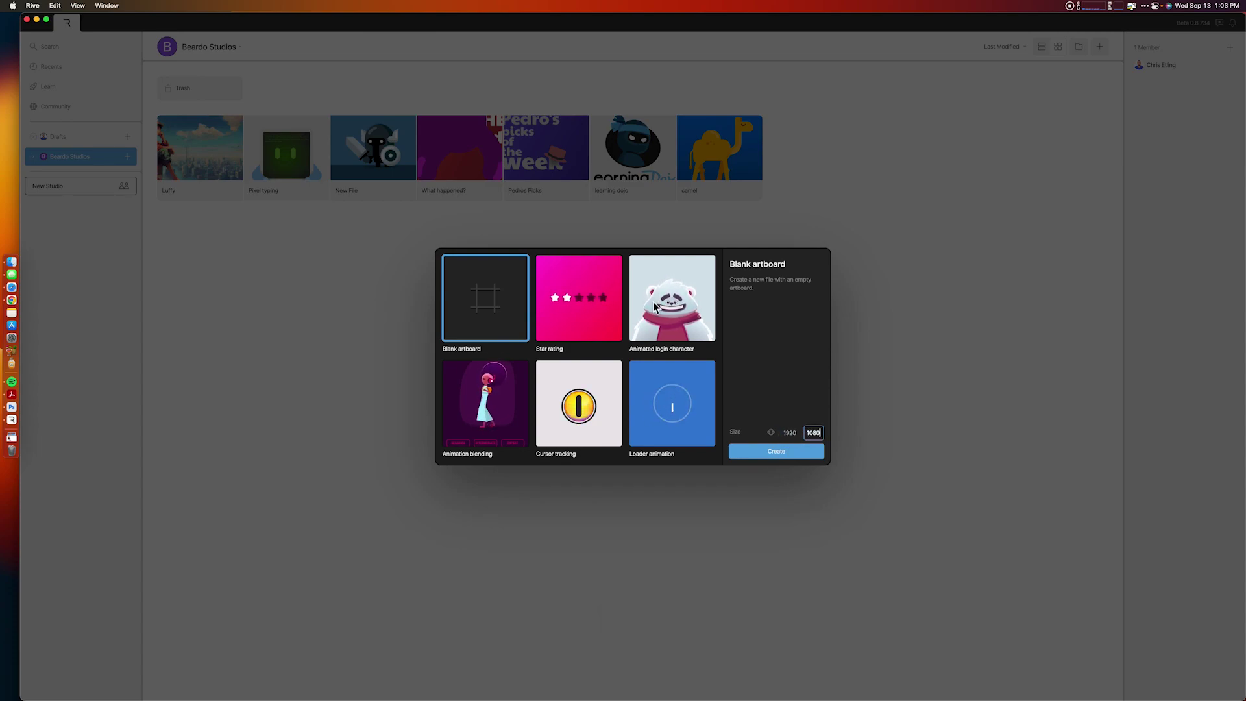
{"action": "left_click", "coordinate": [763, 452]}
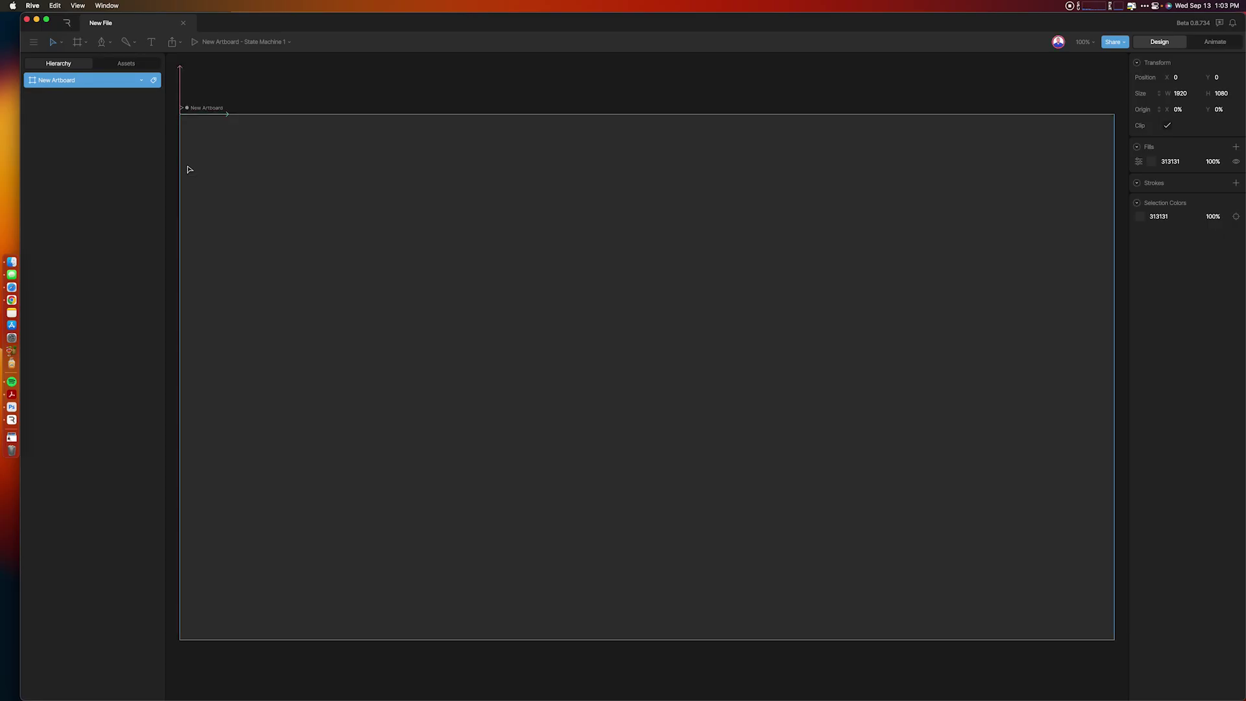
Step: Upload luffy.png and luggy background.png from Downloads as image assets
{"action": "left_click", "coordinate": [115, 65]}
{"action": "left_click", "coordinate": [156, 80]}
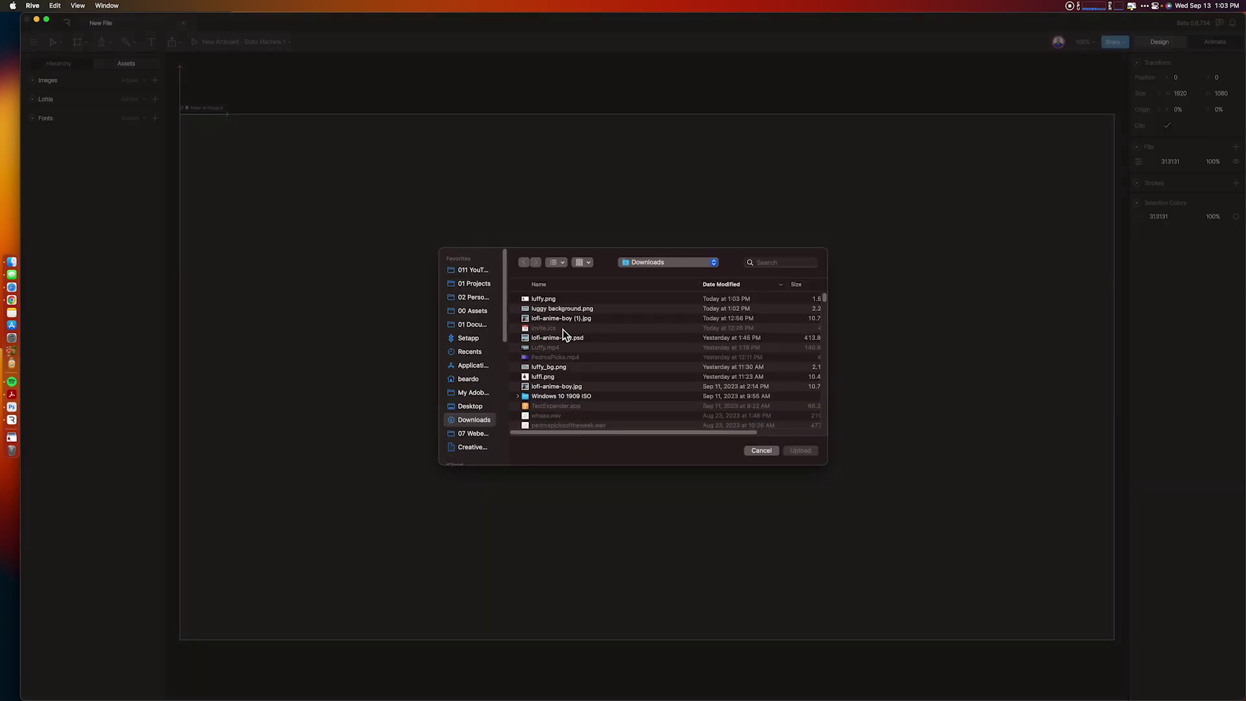
{"action": "left_click", "coordinate": [567, 311]}
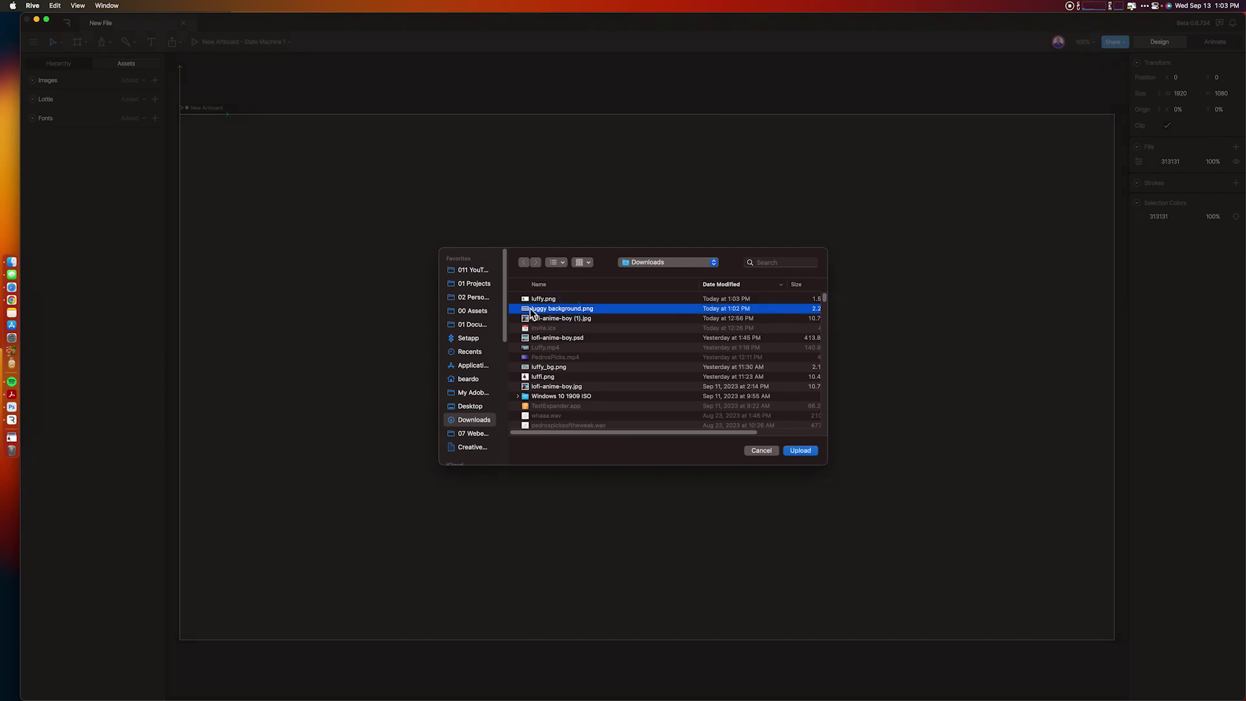
{"action": "left_click", "coordinate": [588, 299], "text": "shift"}
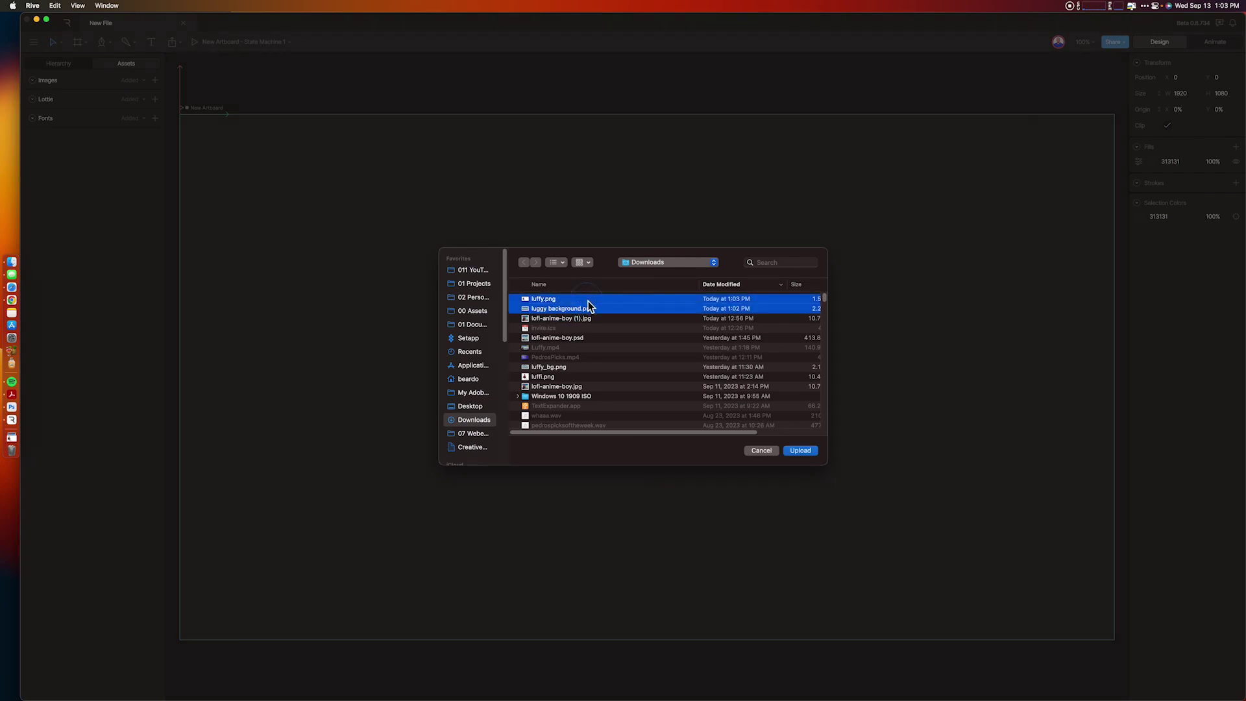
{"action": "left_click", "coordinate": [802, 453]}
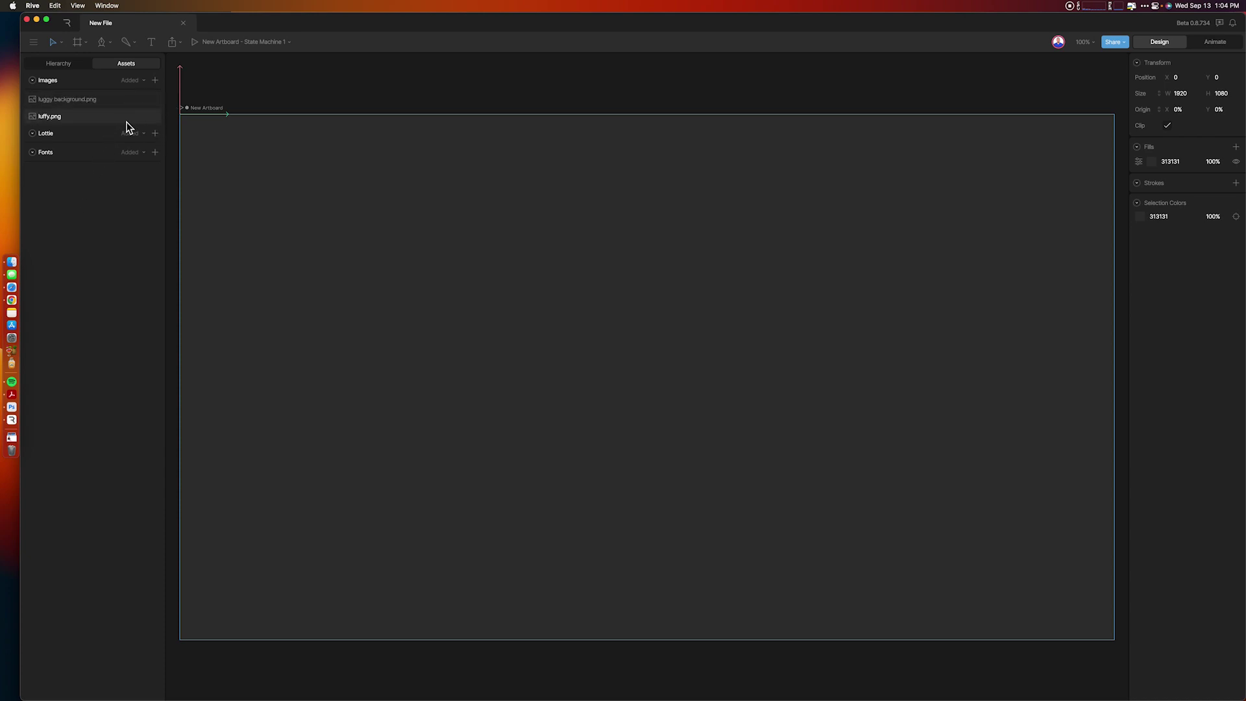
Step: Place luggy background.png on the artboard, centre it horizontally and vertically, and lock it
{"action": "left_click", "coordinate": [61, 103]}
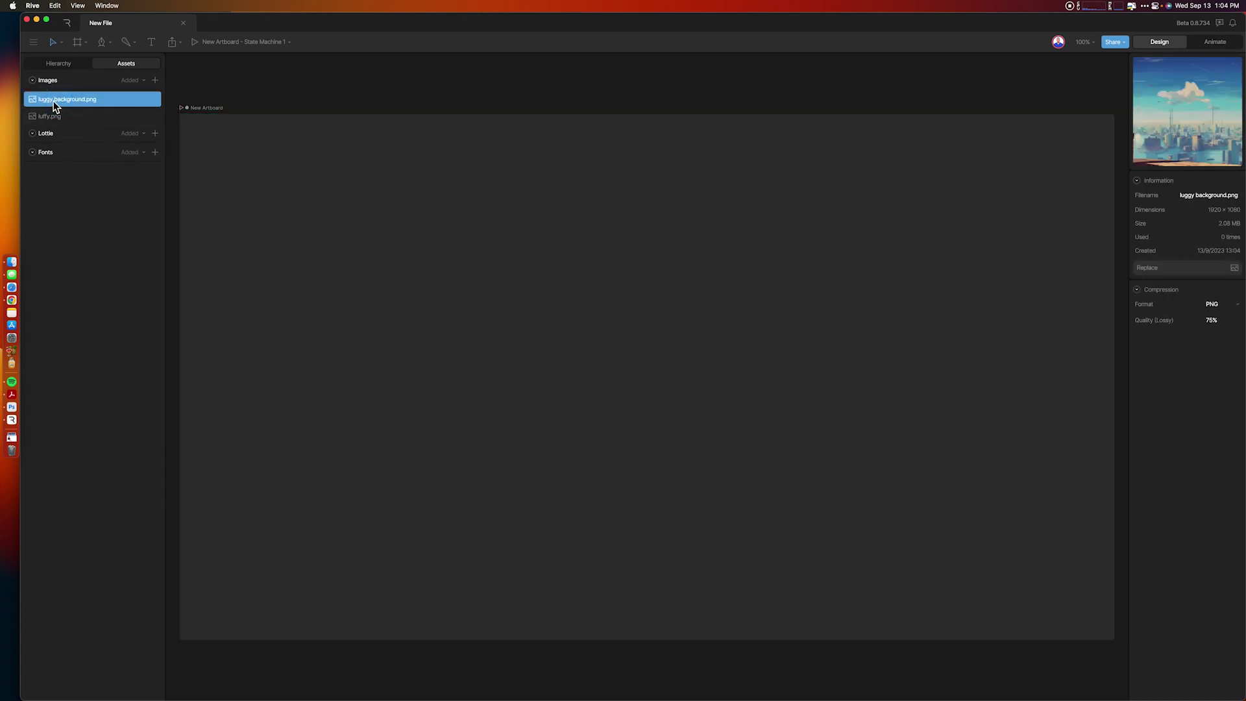
{"action": "left_click_drag", "start_coordinate": [55, 106], "coordinate": [380, 309]}
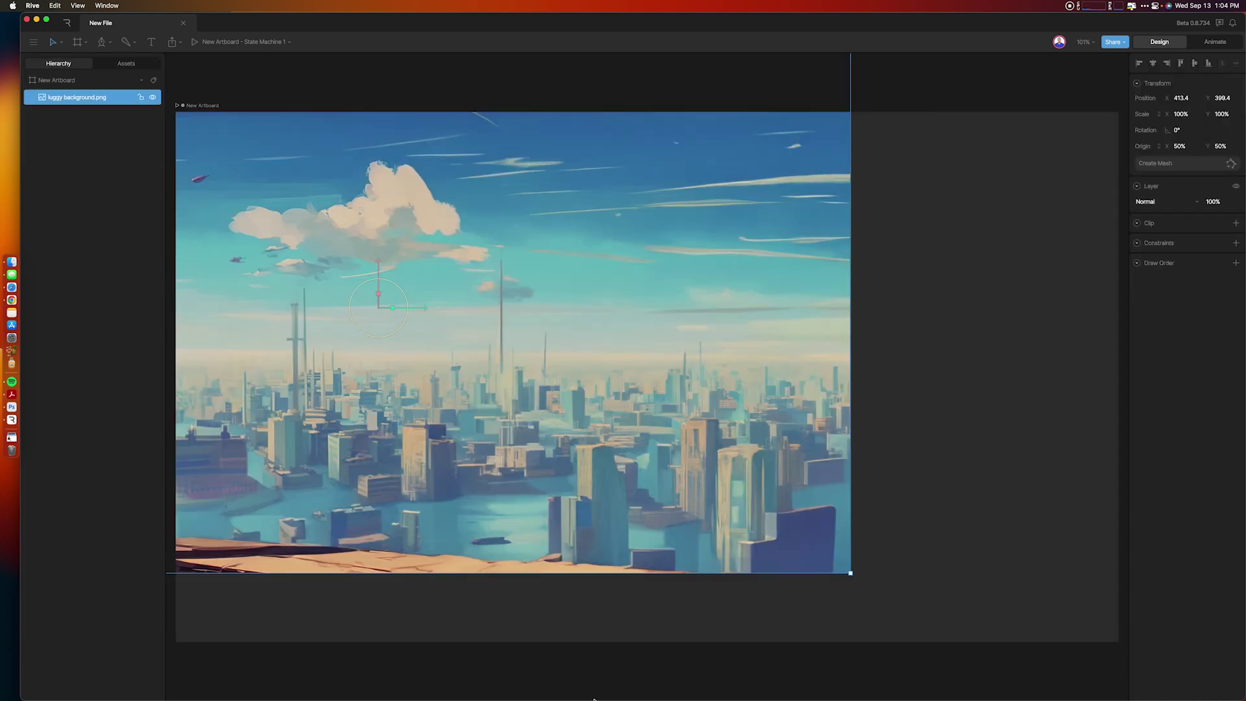
{"action": "left_click", "coordinate": [1194, 62]}
{"action": "left_click", "coordinate": [1154, 63]}
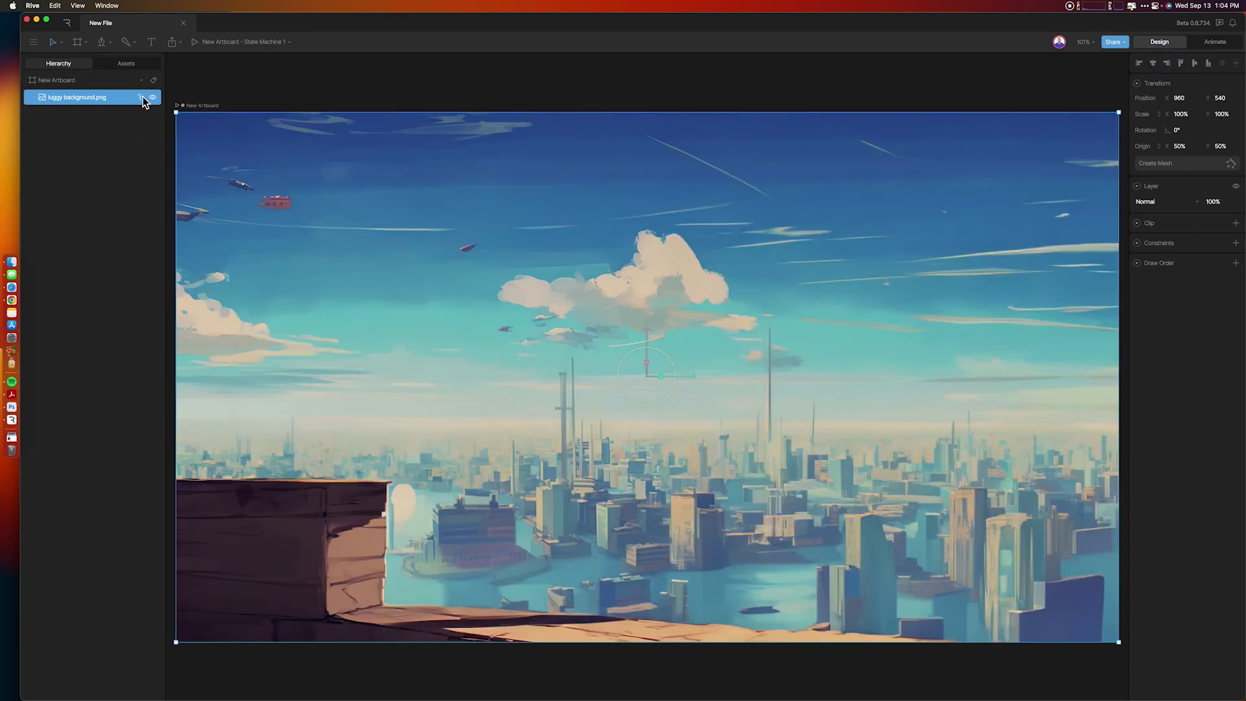
{"action": "left_click", "coordinate": [142, 98]}
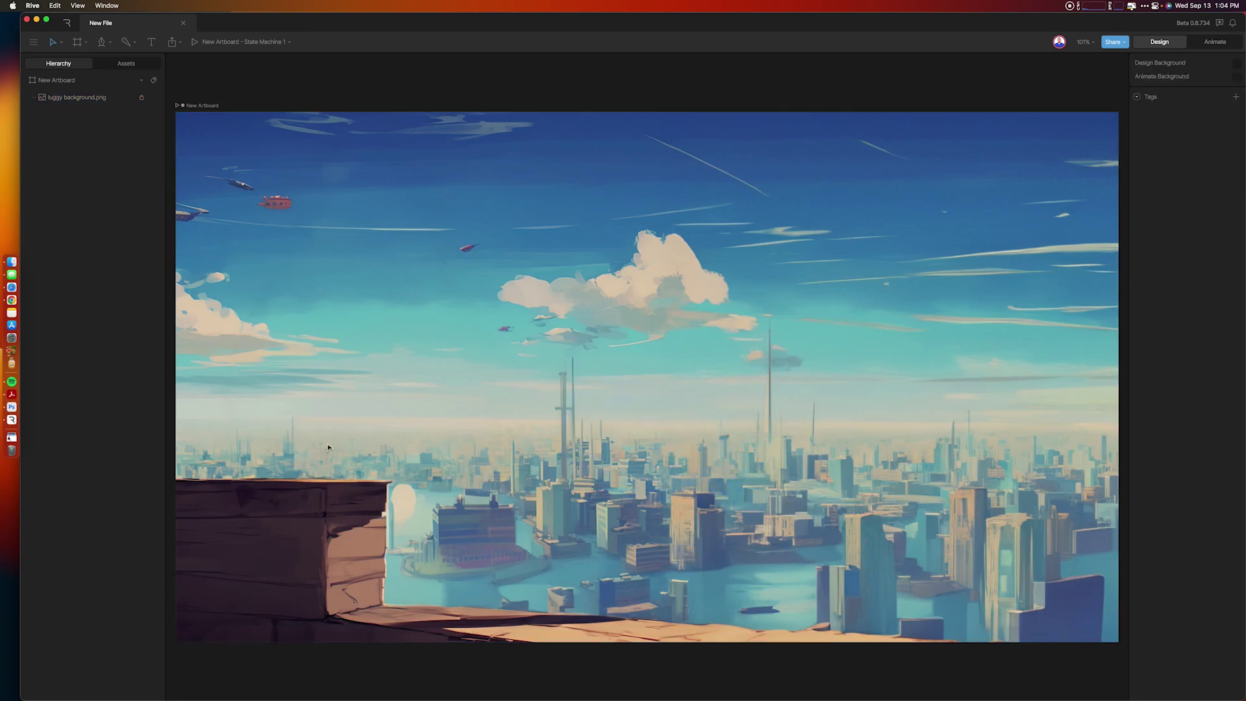
Step: Place luffy.png above the background and move it to X 960, Y 540 so it fits the artboard
{"action": "left_click", "coordinate": [124, 67]}
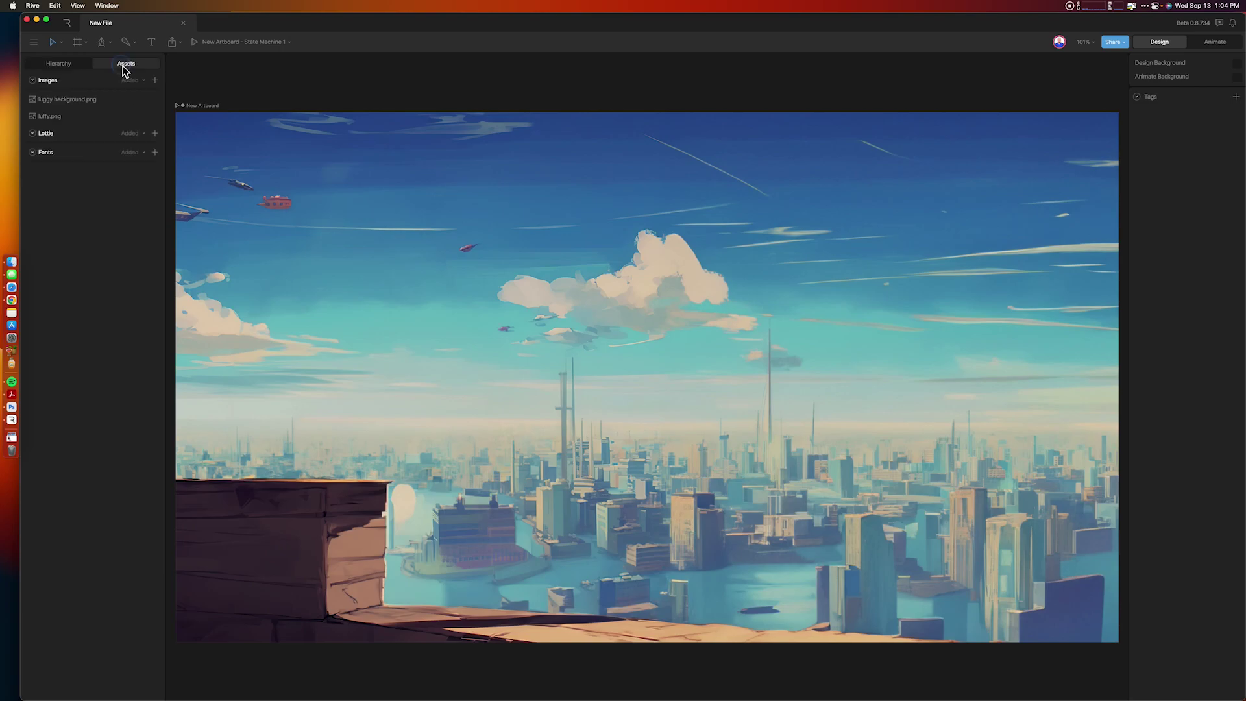
{"action": "left_click_drag", "start_coordinate": [57, 118], "coordinate": [512, 341]}
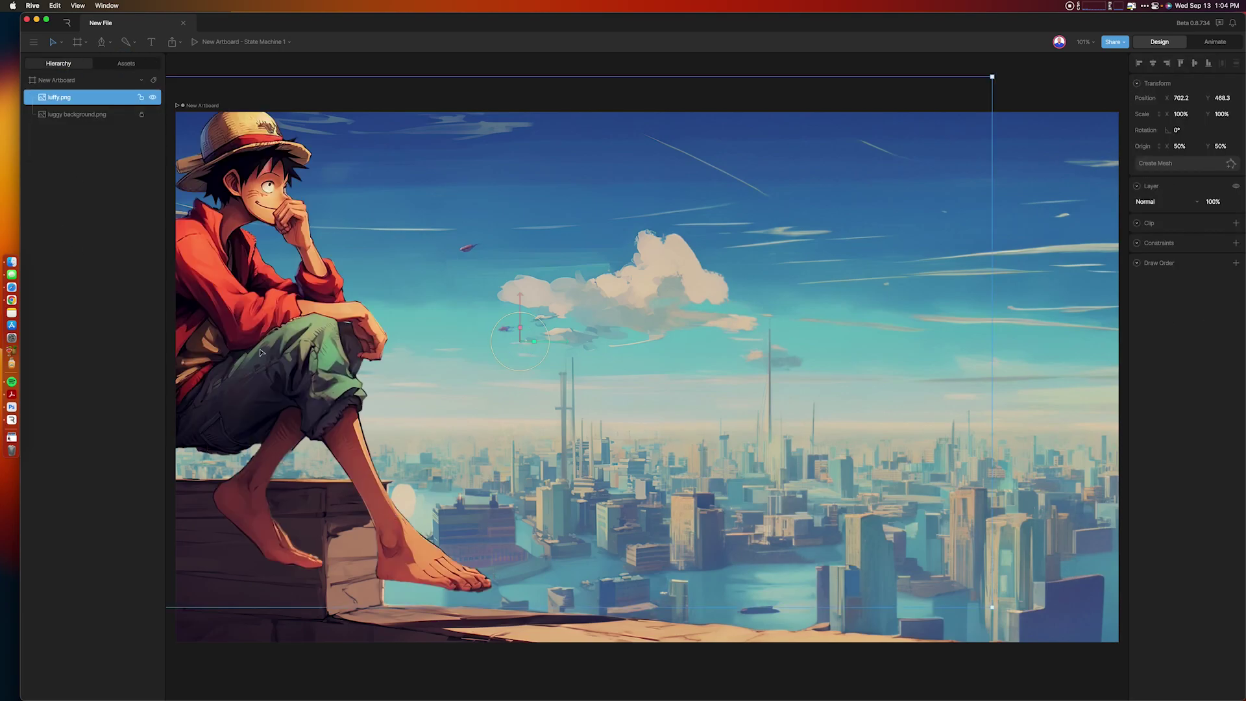
{"action": "left_click_drag", "start_coordinate": [273, 345], "coordinate": [403, 378]}
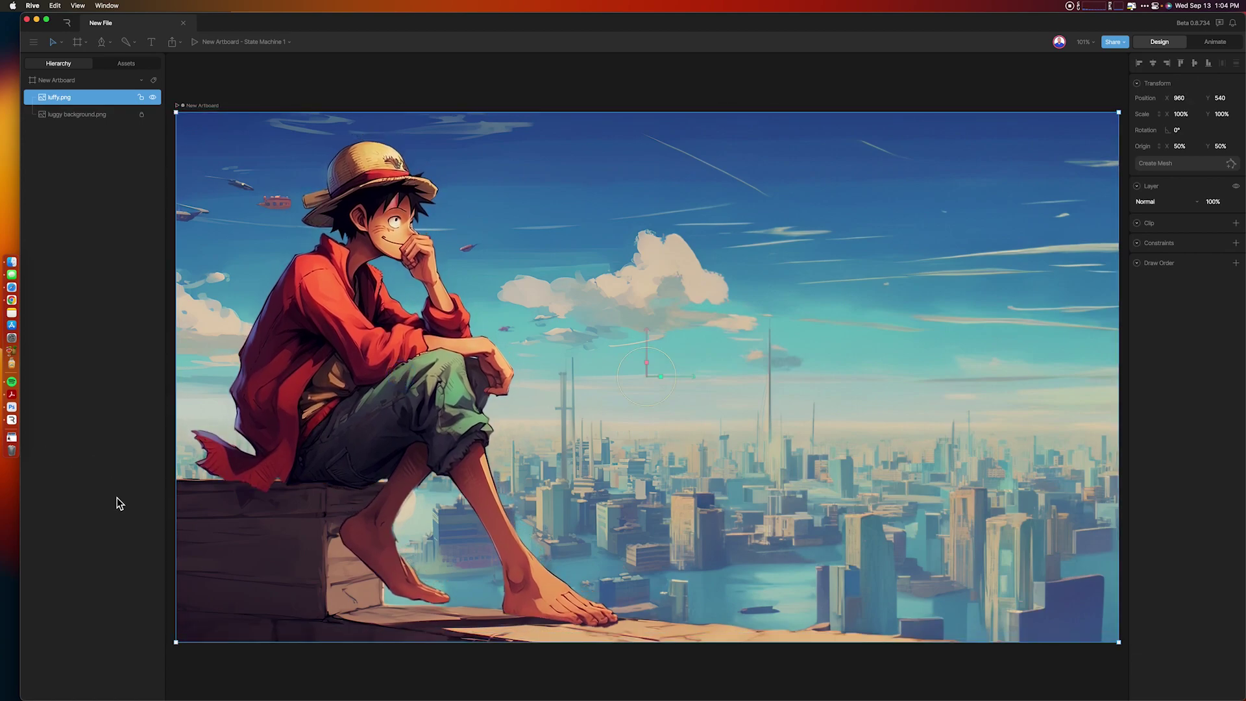
{"action": "left_click", "coordinate": [288, 670]}
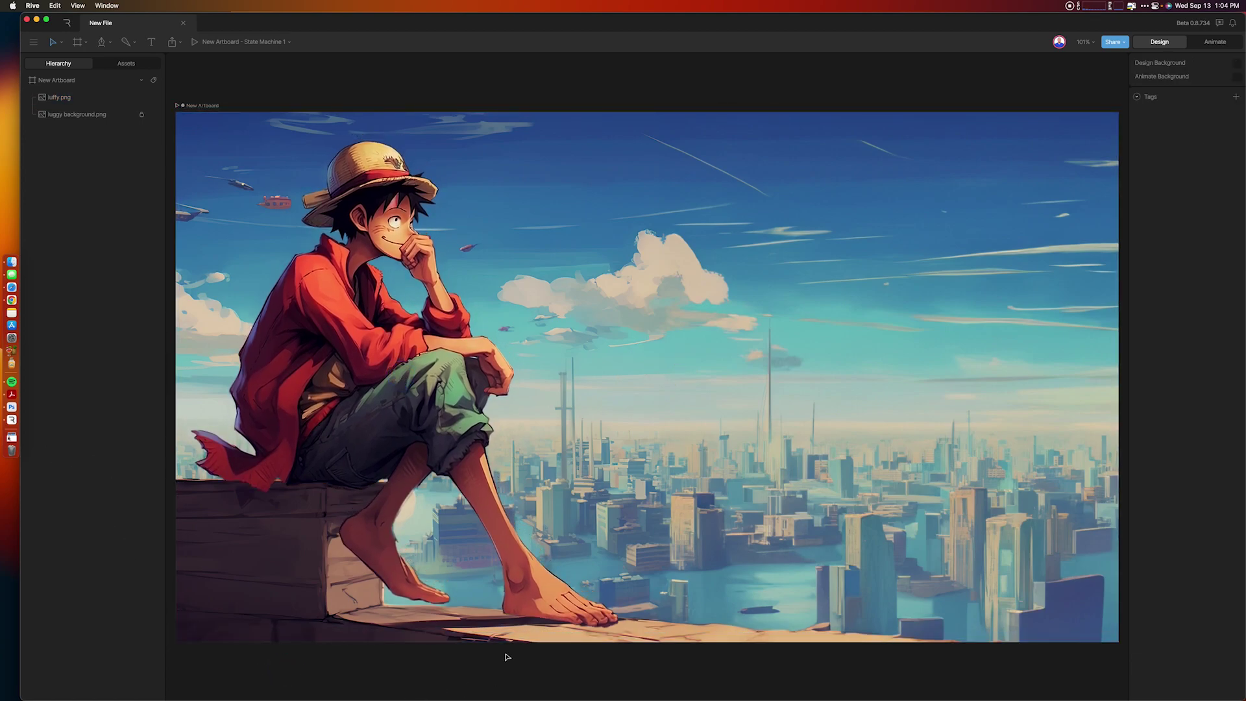
Step: Create a mesh on the luffy.png image and start a new contour for it
{"action": "key", "text": "super+minus"}
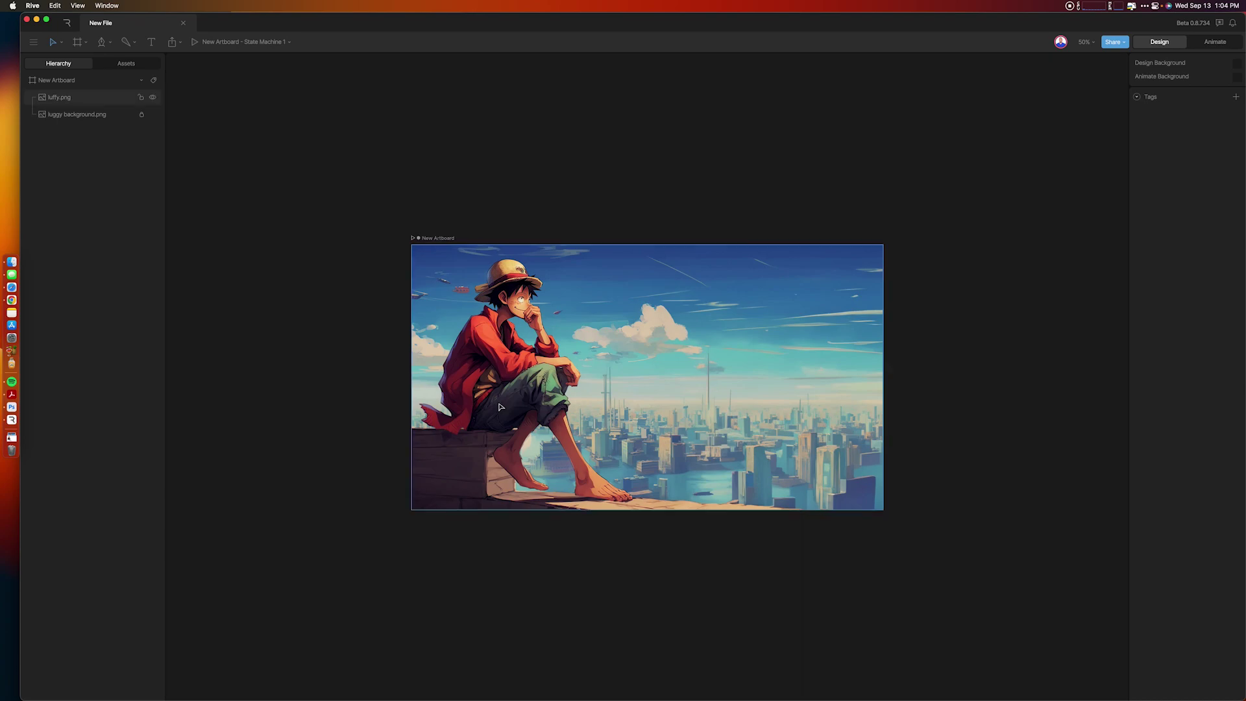
{"action": "left_click", "coordinate": [515, 363]}
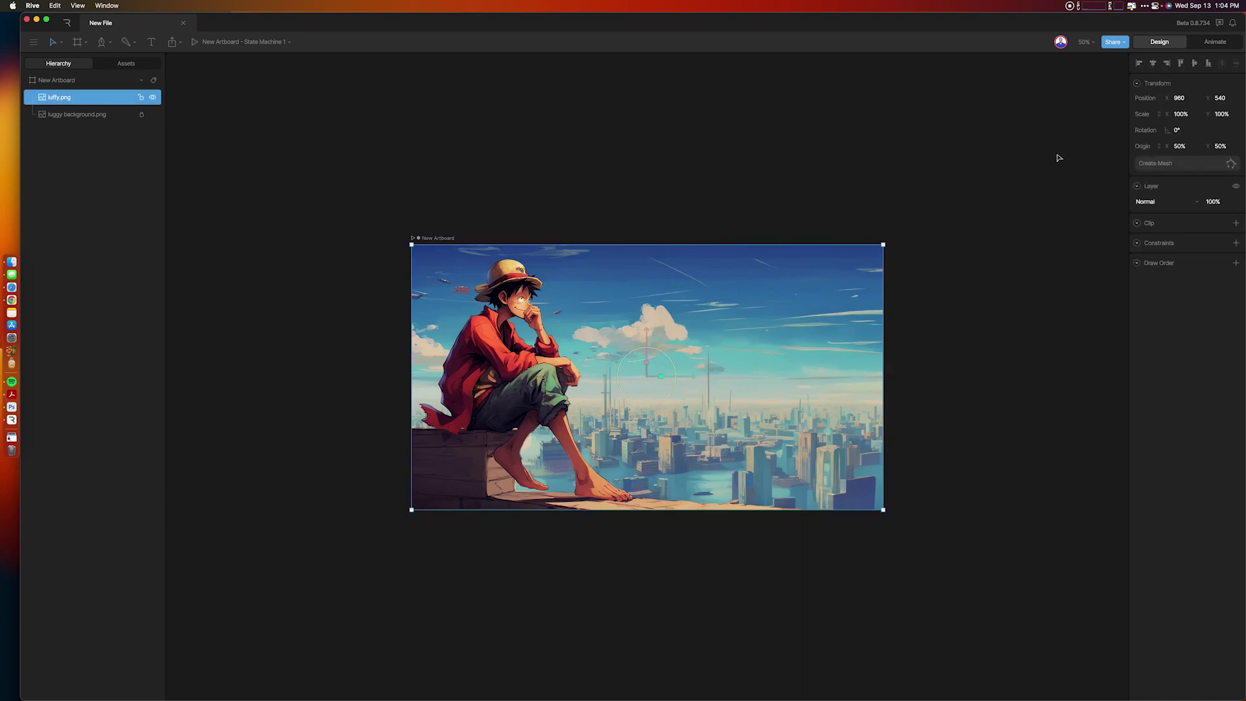
{"action": "left_click", "coordinate": [1227, 164]}
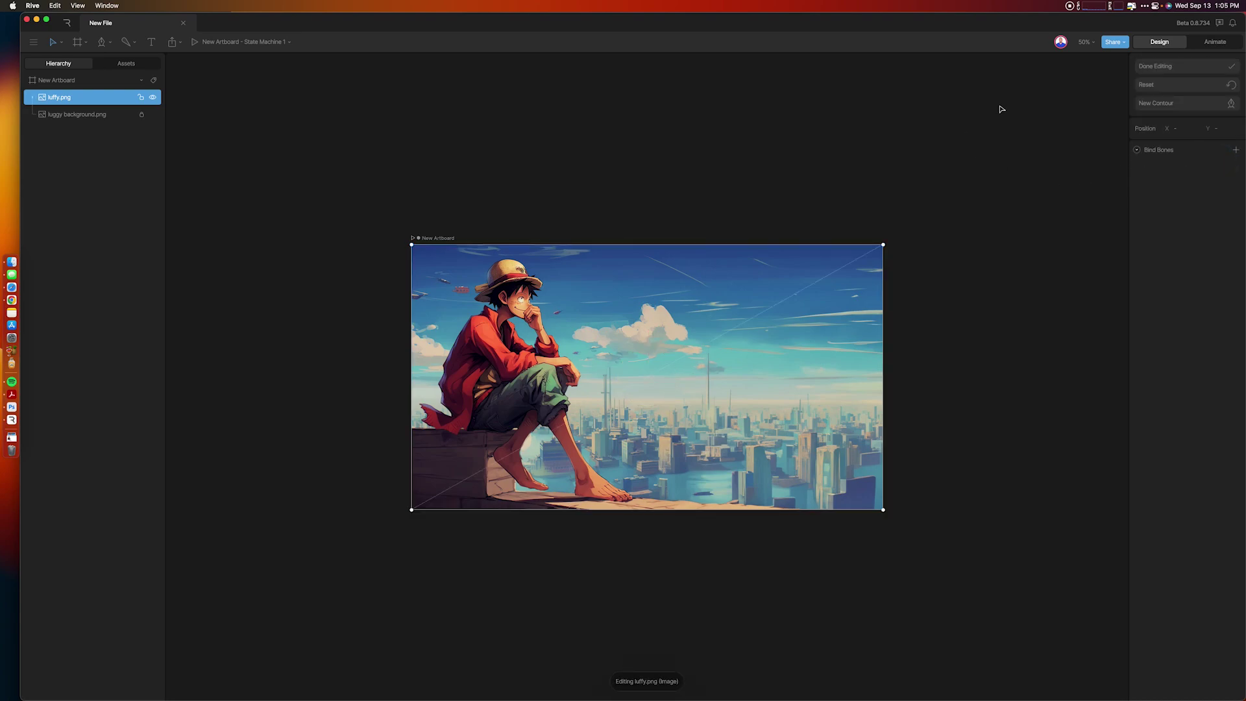
{"action": "left_click", "coordinate": [1159, 105]}
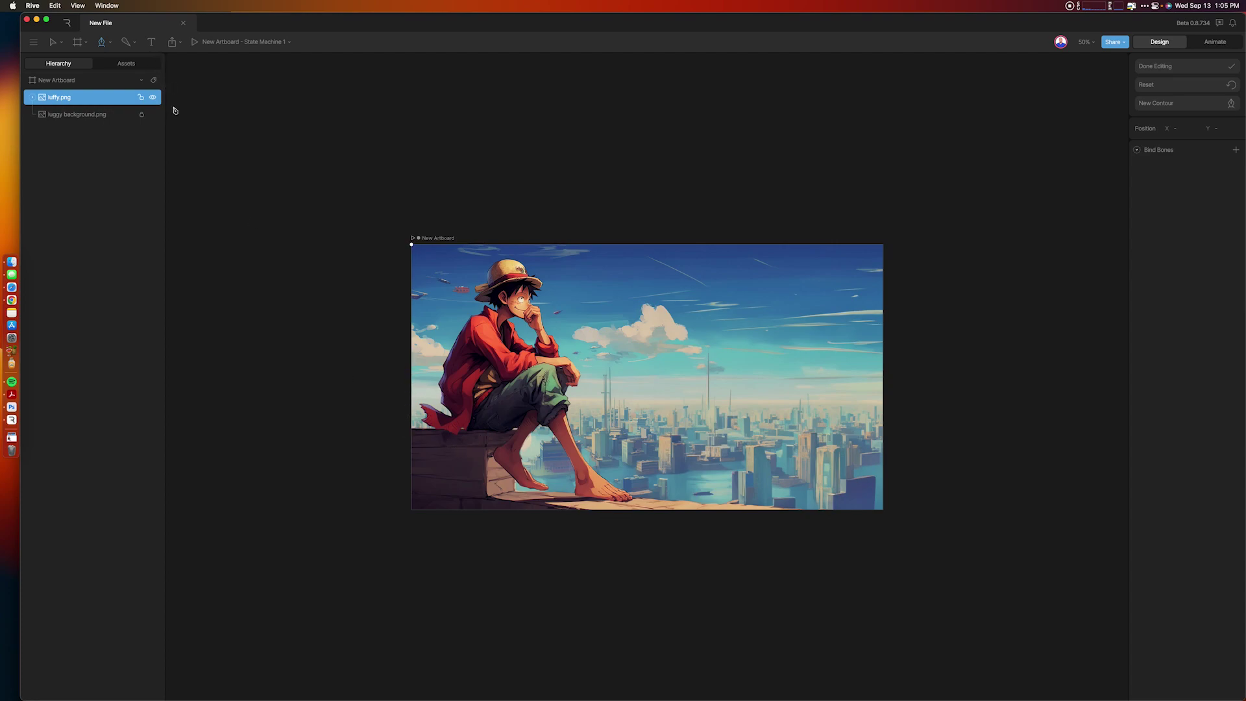
Step: Hide the luggy background.png image and leave mesh editing, with luffy.png selected
{"action": "left_click", "coordinate": [153, 116]}
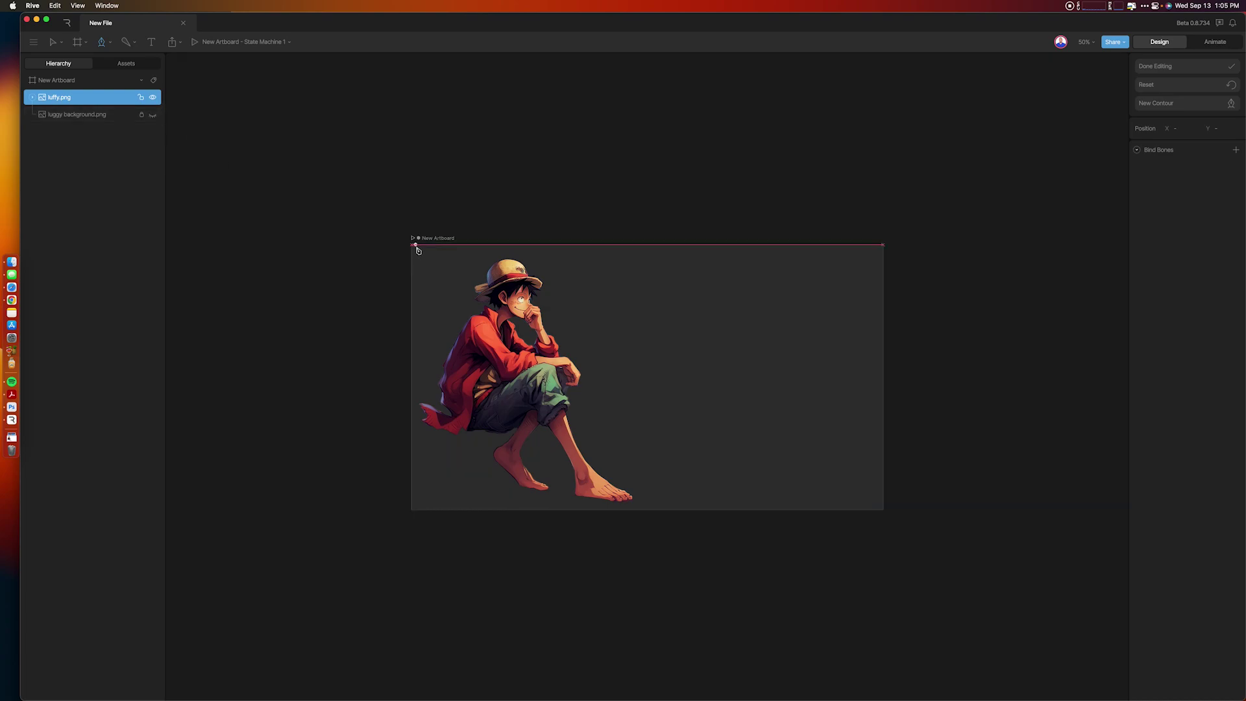
{"action": "left_click", "coordinate": [105, 83]}
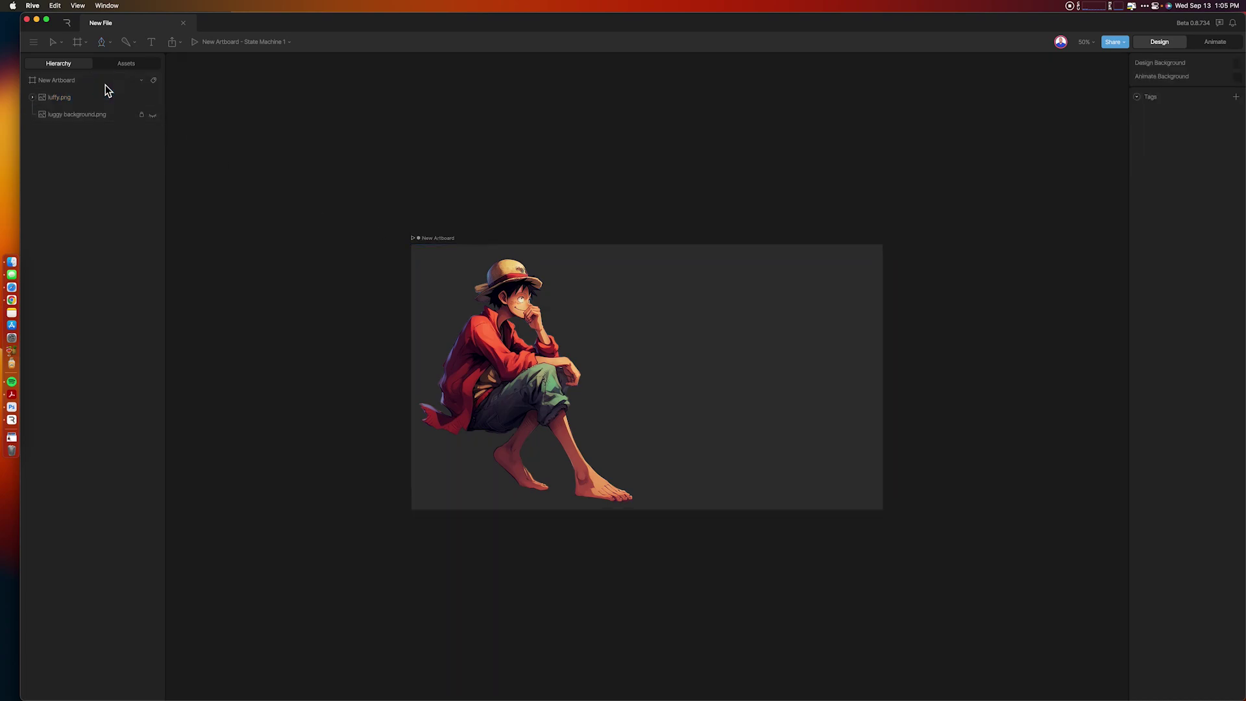
{"action": "left_click", "coordinate": [71, 96]}
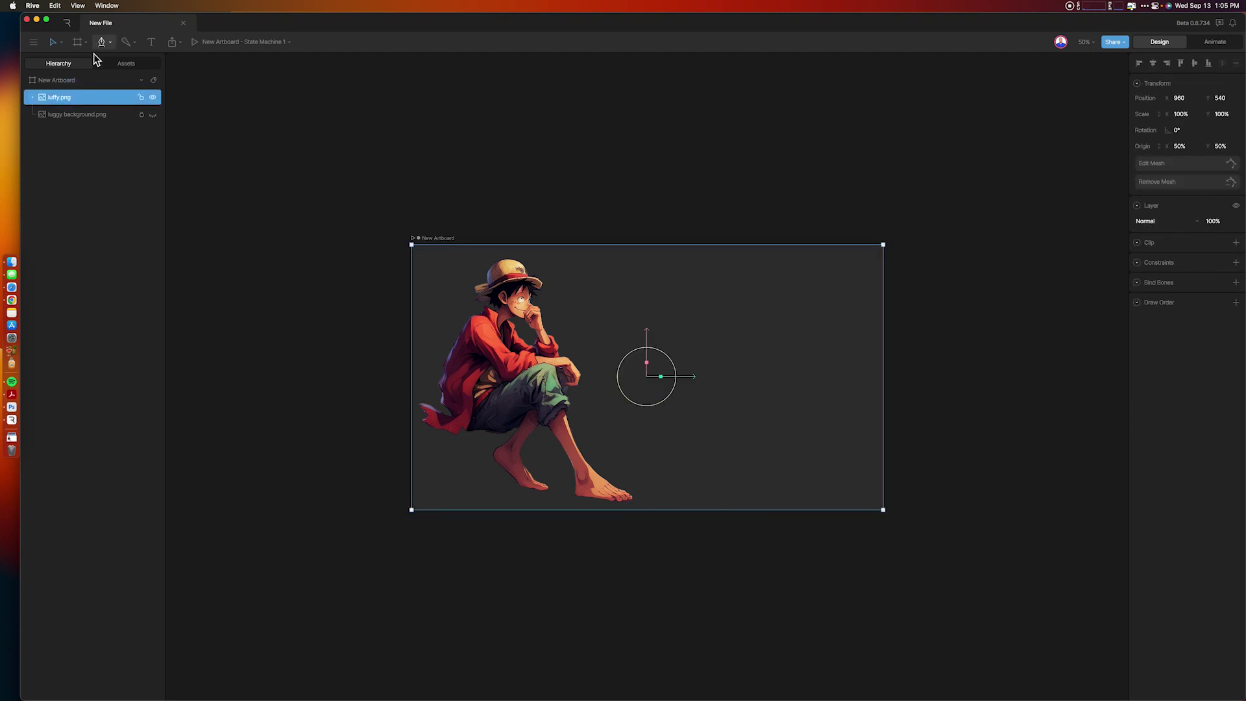
Step: Lighten the design background colour around the artboard to a medium grey
{"action": "left_click", "coordinate": [641, 144]}
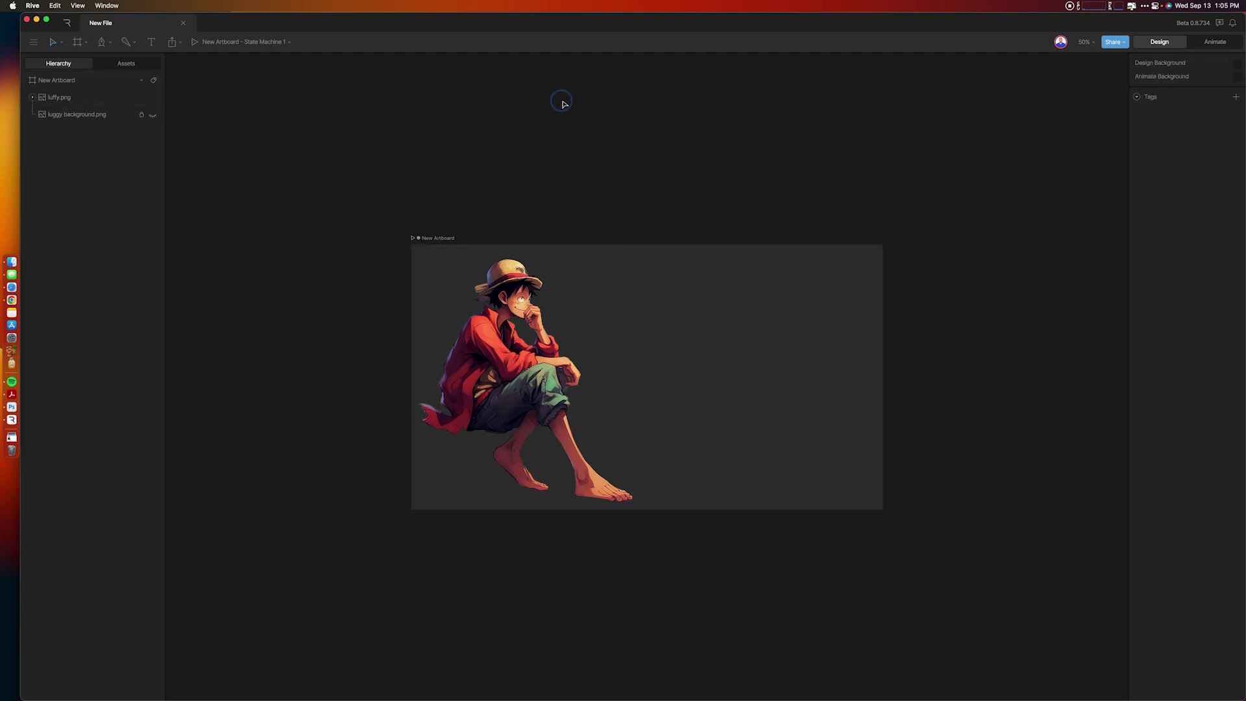
{"action": "left_click", "coordinate": [1237, 63]}
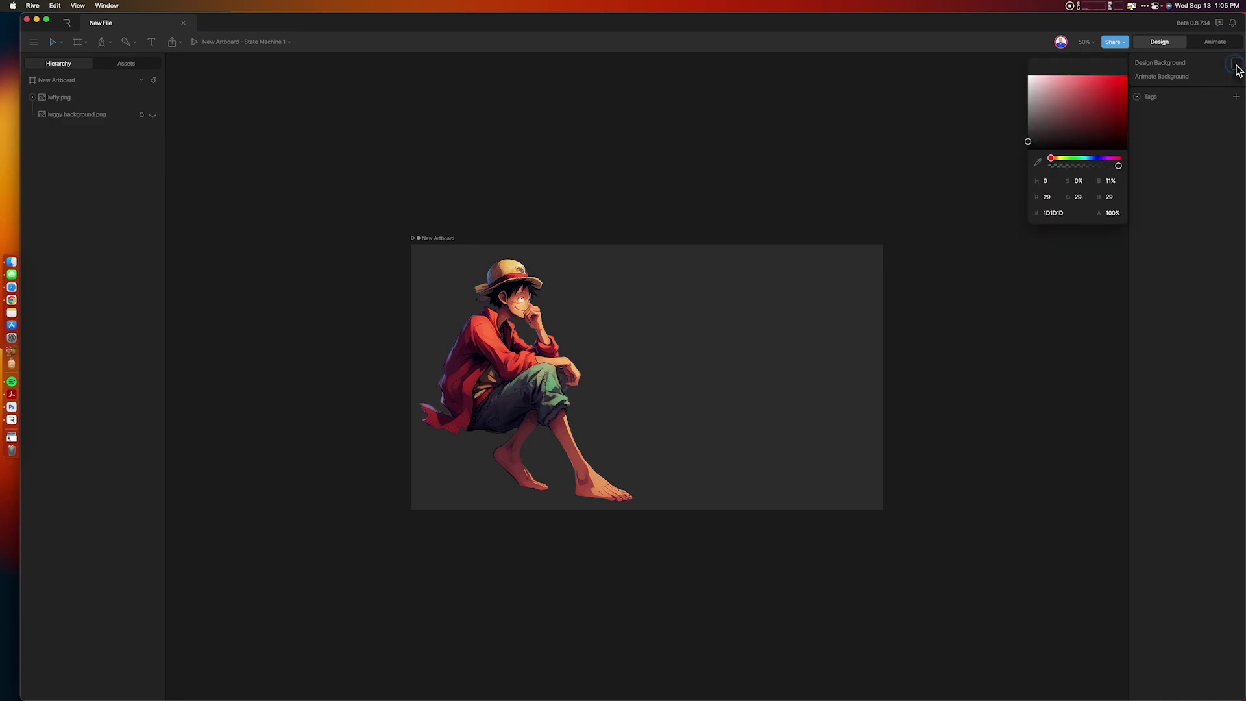
{"action": "left_click_drag", "start_coordinate": [1101, 96], "coordinate": [1033, 115]}
{"action": "left_click", "coordinate": [1178, 162]}
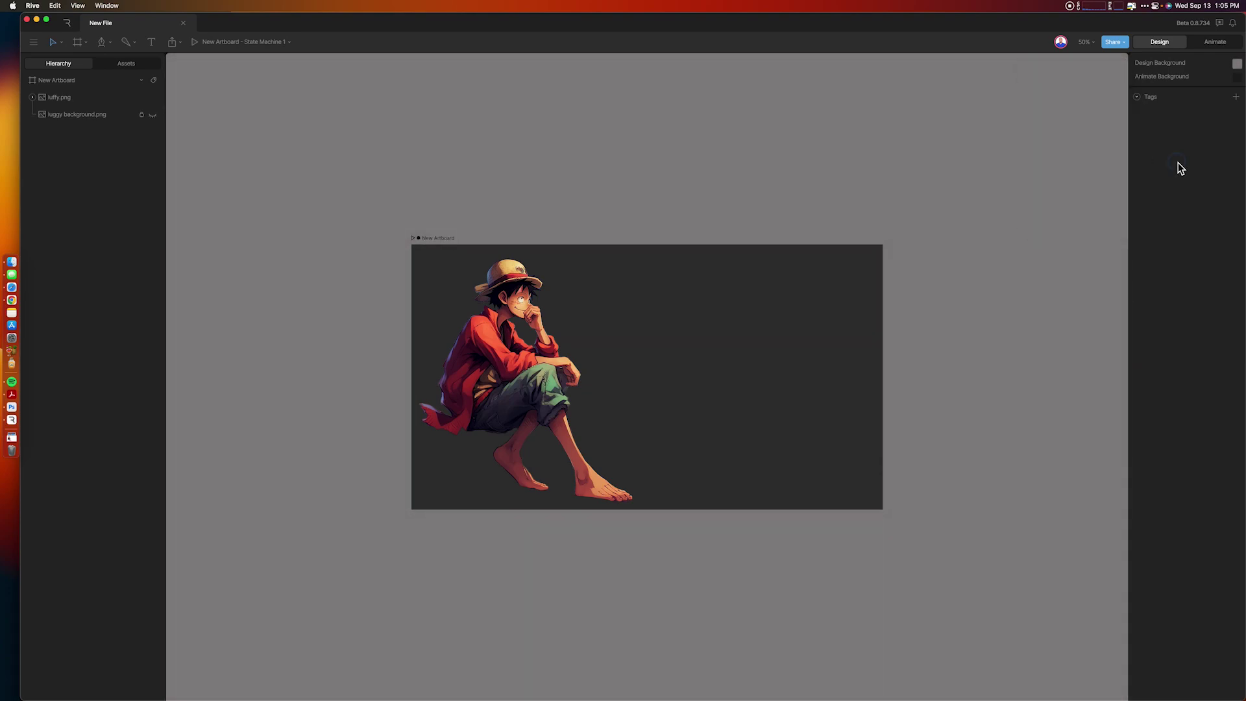
Step: Change the New Artboard fill colour to white (FFFFFF)
{"action": "left_click", "coordinate": [65, 81]}
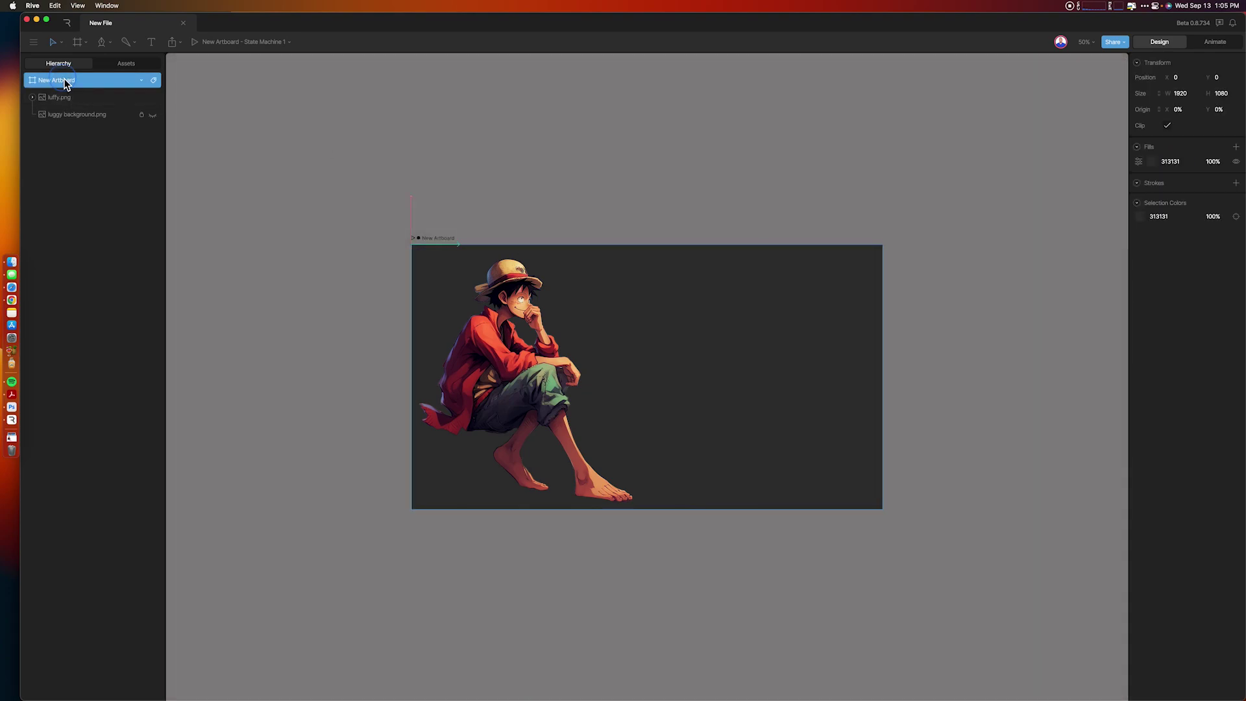
{"action": "left_click", "coordinate": [1155, 162]}
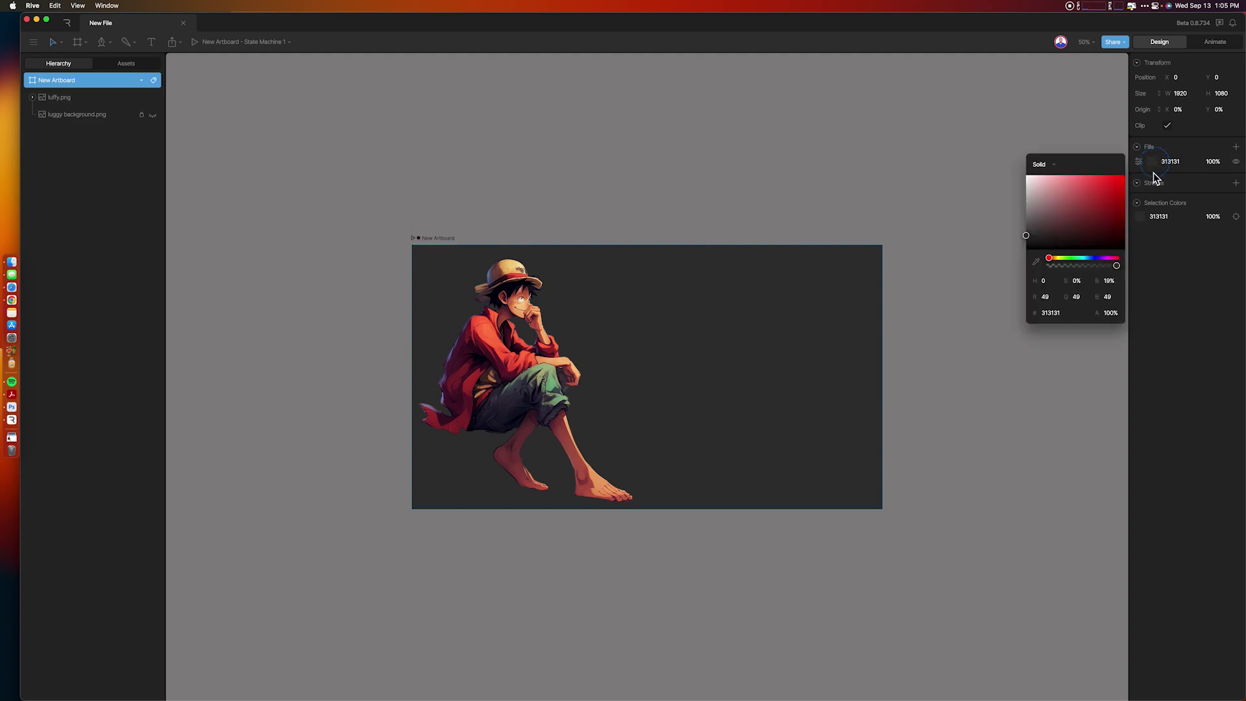
{"action": "left_click_drag", "start_coordinate": [1107, 202], "coordinate": [974, 136]}
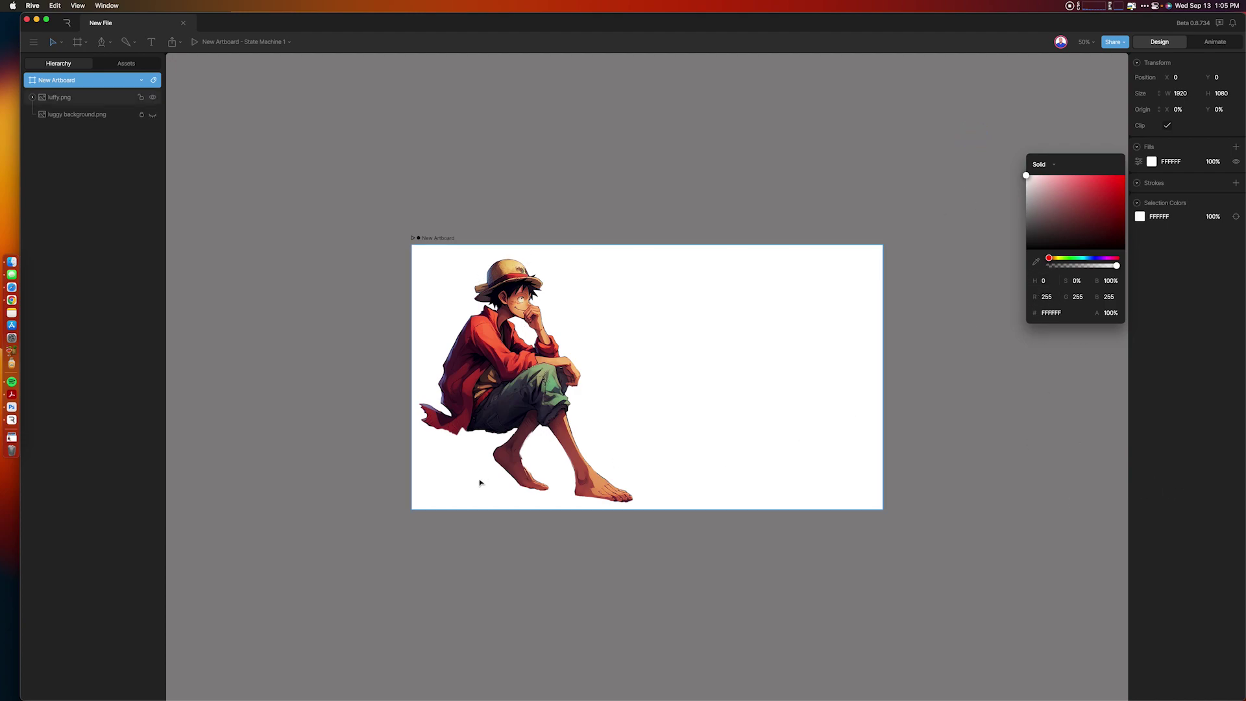
{"action": "left_click", "coordinate": [1171, 391]}
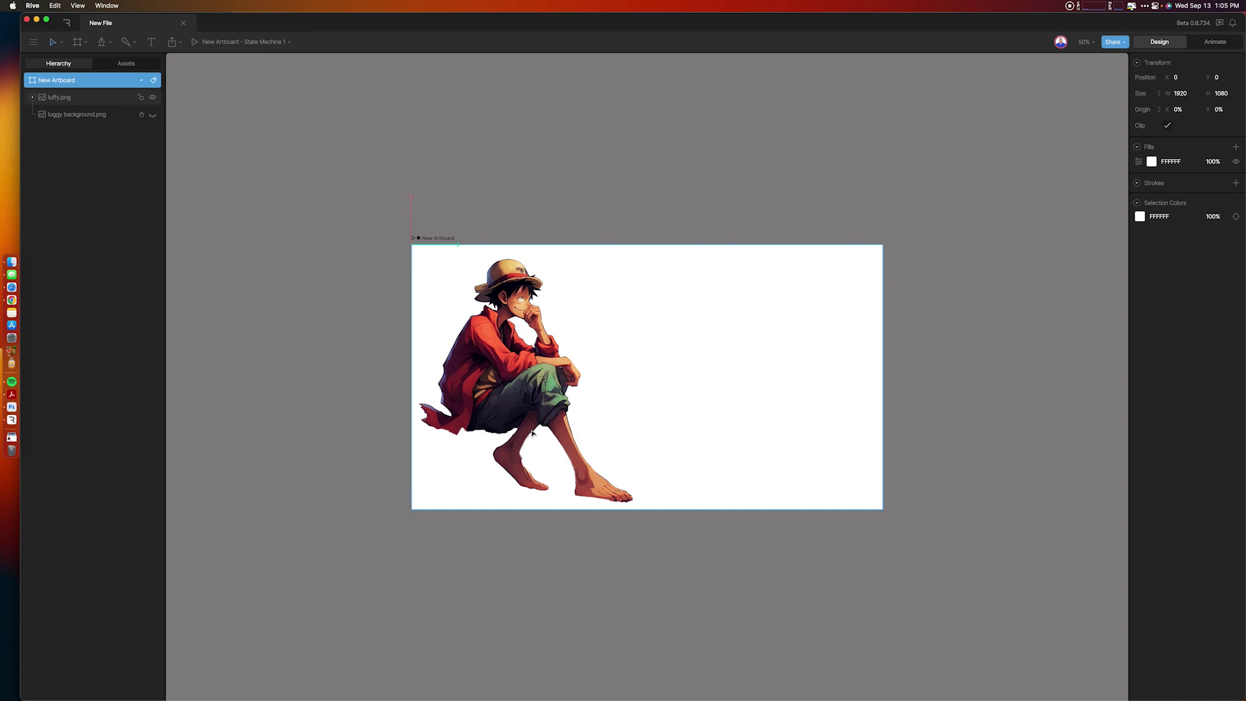
{"action": "left_click", "coordinate": [153, 115]}
{"action": "left_click", "coordinate": [152, 115]}
Step: Open the luffy.png mesh for editing and start a new contour
{"action": "left_click", "coordinate": [498, 390]}
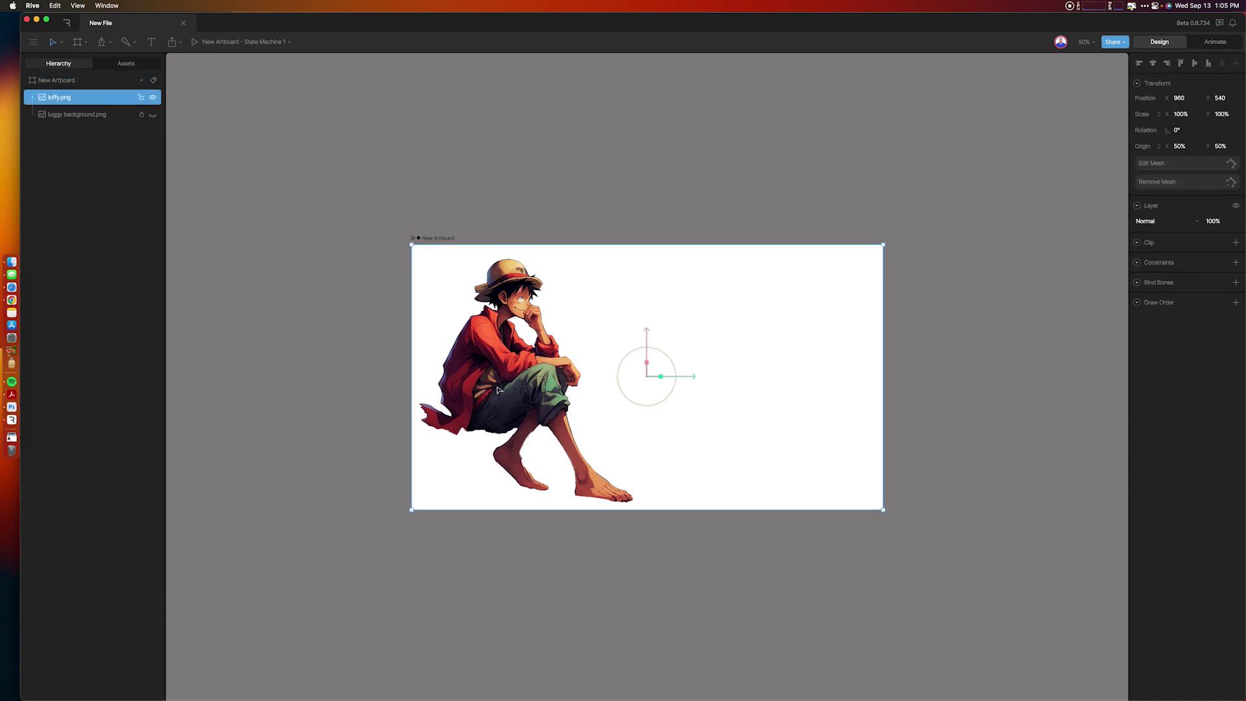
{"action": "left_click", "coordinate": [1218, 170]}
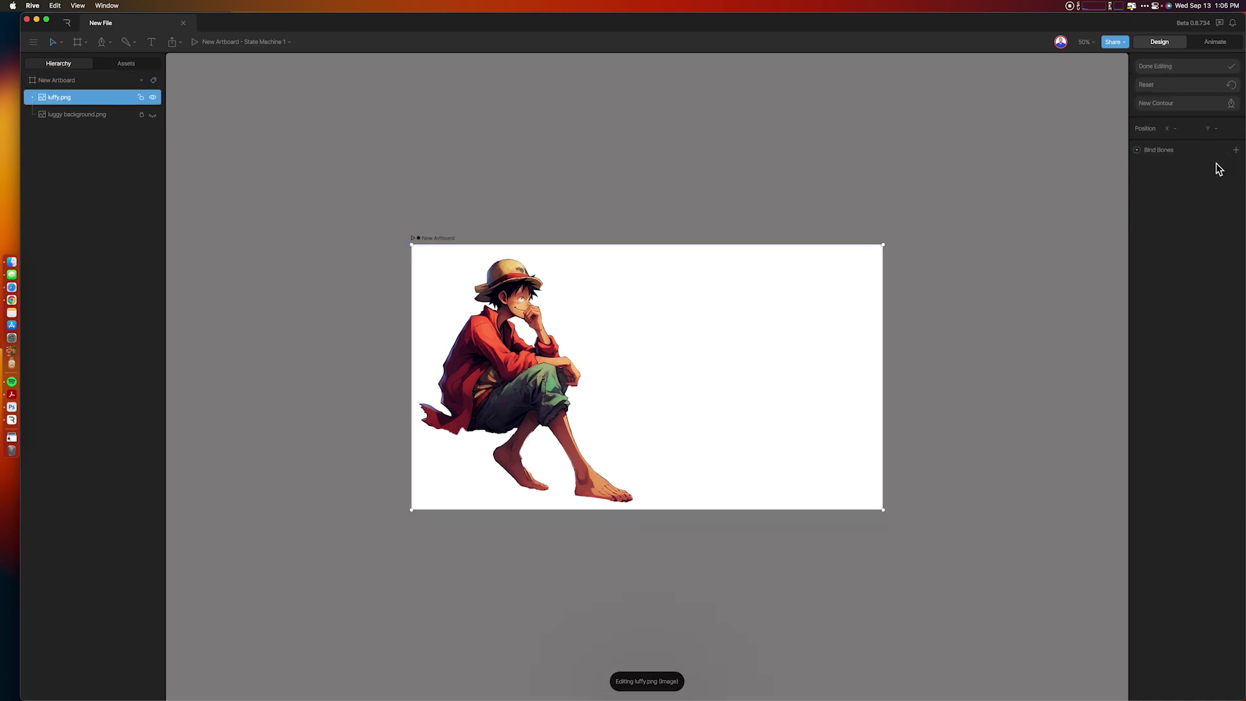
{"action": "left_click", "coordinate": [1183, 108]}
Step: Trace contour points along the underside of the character's rear foot, from the toe tip to the ball of the foot
{"action": "scroll", "coordinate": [504, 468], "scroll_direction": "up", "scroll_amount": 10}
{"action": "scroll", "coordinate": [507, 470], "scroll_direction": "down", "scroll_amount": 12}
{"action": "scroll", "coordinate": [507, 470], "scroll_direction": "up", "scroll_amount": 12}
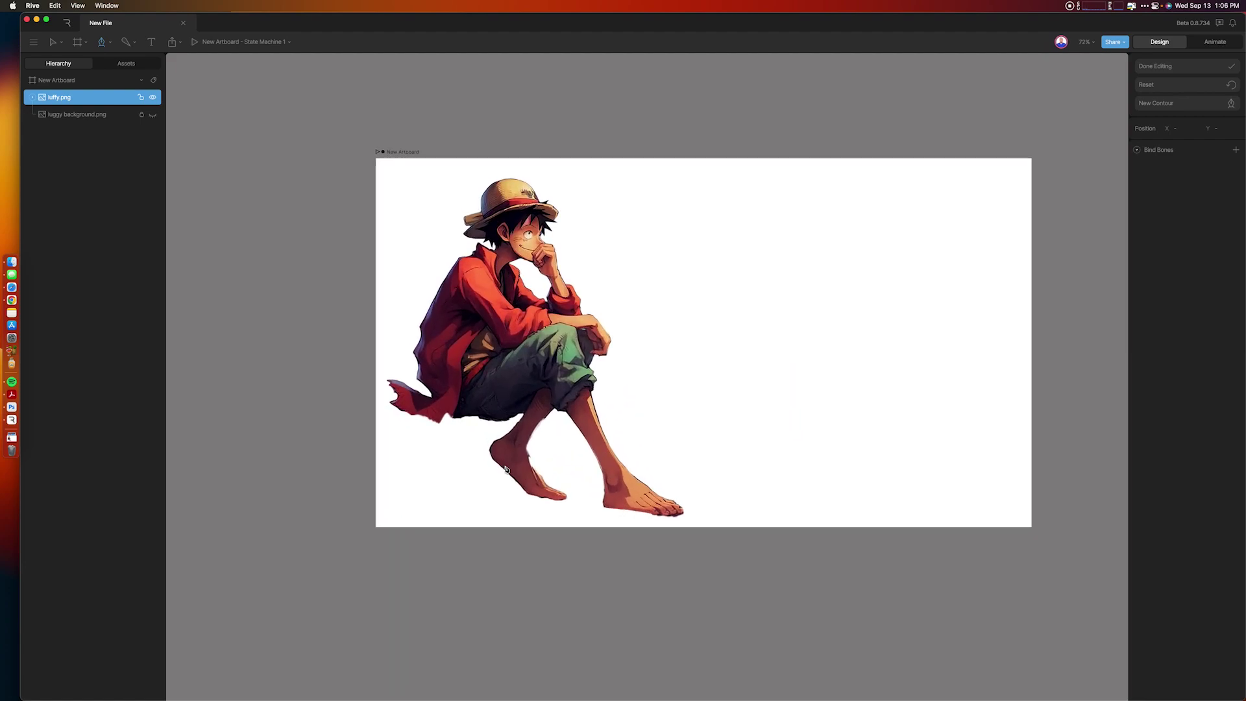
{"action": "scroll", "coordinate": [507, 470], "scroll_direction": "down", "scroll_amount": 6}
{"action": "scroll", "coordinate": [507, 470], "scroll_direction": "up", "scroll_amount": 3}
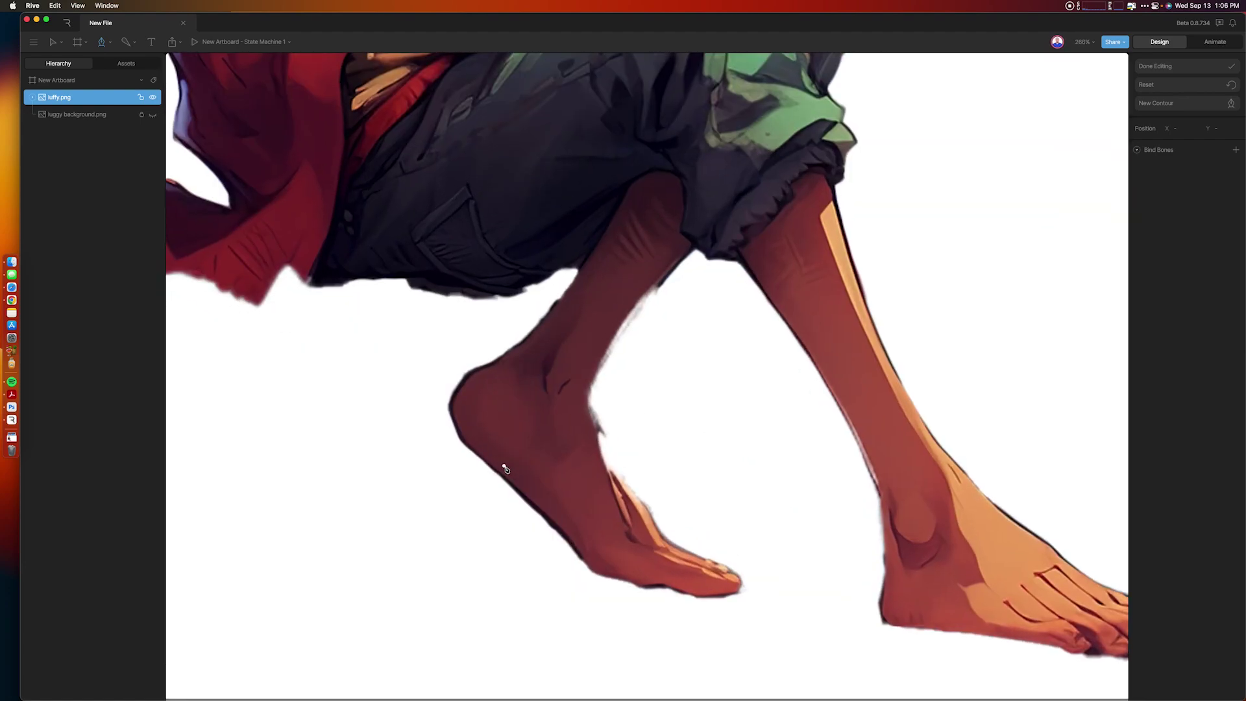
{"action": "key", "text": "super+minus"}
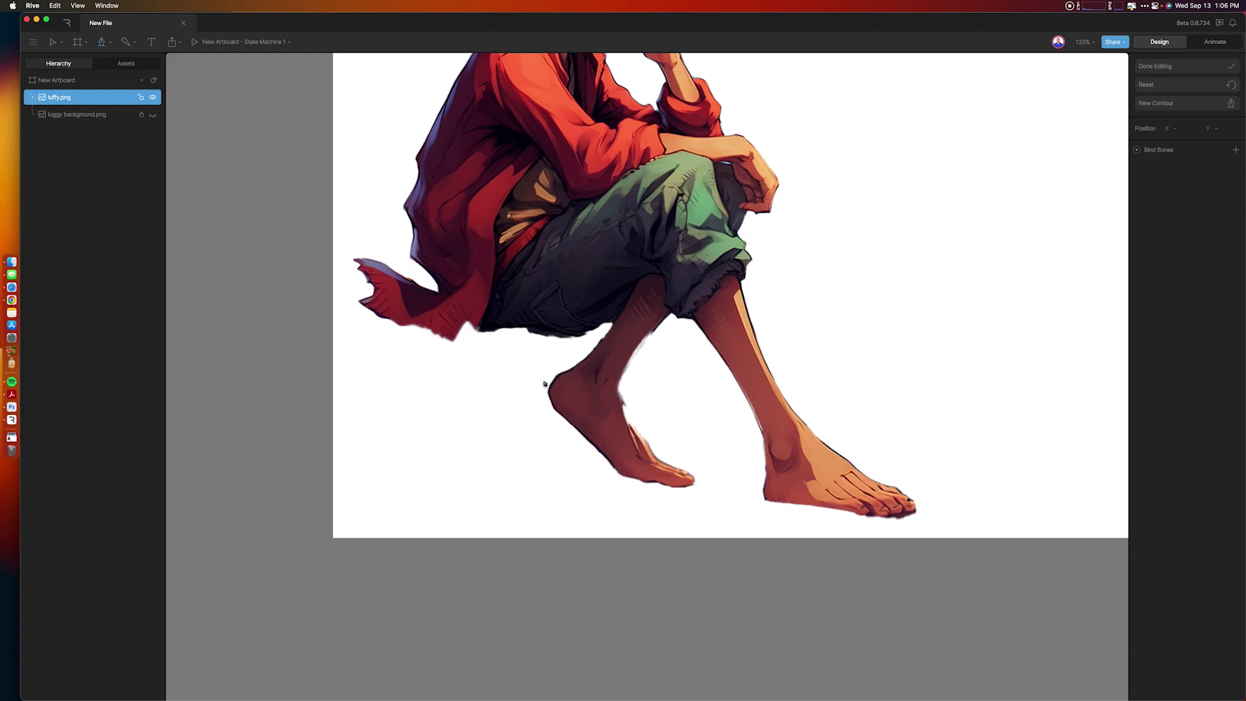
{"action": "left_click_drag", "start_coordinate": [603, 476], "coordinate": [486, 462]}
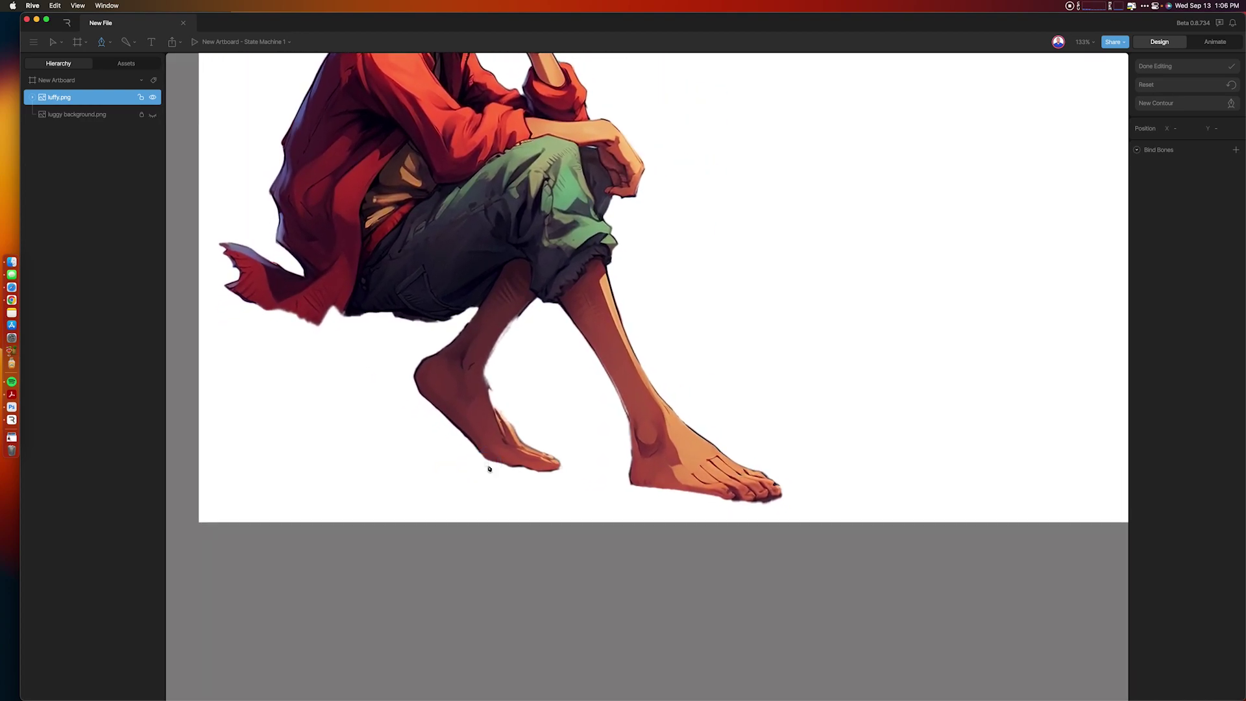
{"action": "key", "text": "super+equal"}
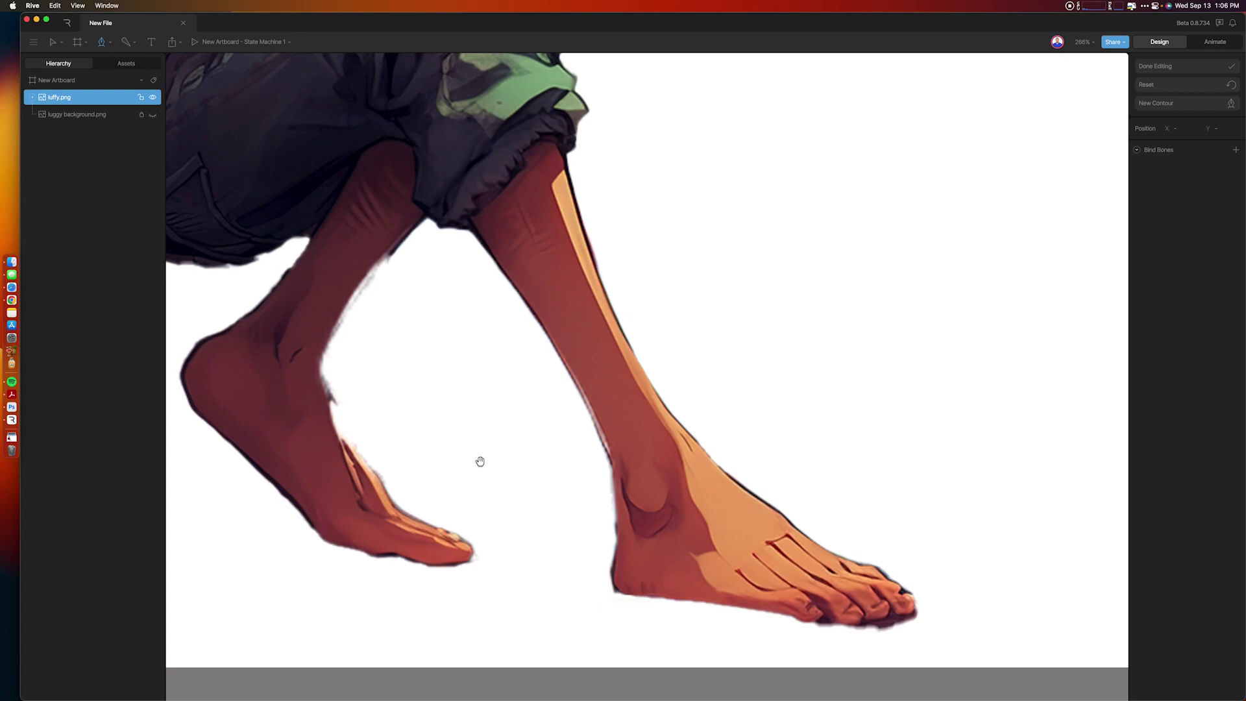
{"action": "left_click_drag", "start_coordinate": [431, 529], "coordinate": [578, 450]}
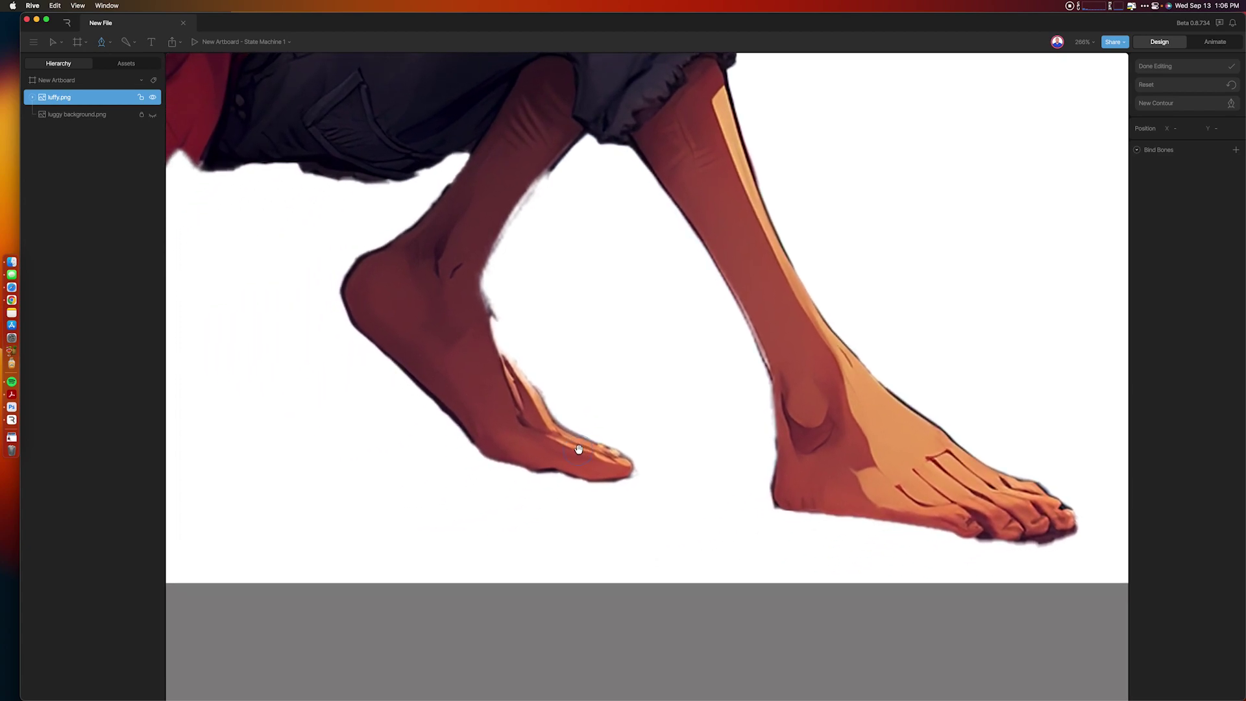
{"action": "left_click", "coordinate": [631, 479]}
{"action": "left_click", "coordinate": [618, 482]}
{"action": "left_click", "coordinate": [590, 482]}
{"action": "left_click", "coordinate": [558, 473]}
{"action": "left_click", "coordinate": [536, 472]}
{"action": "left_click", "coordinate": [508, 463]}
{"action": "left_click", "coordinate": [482, 454]}
Step: Continue the contour along the rear foot's sole, around the heel and up the calf to the trousers
{"action": "left_click", "coordinate": [417, 385]}
{"action": "left_click", "coordinate": [354, 327]}
{"action": "left_click", "coordinate": [341, 290]}
{"action": "left_click", "coordinate": [359, 257]}
{"action": "left_click", "coordinate": [387, 248]}
{"action": "left_click", "coordinate": [439, 200]}
{"action": "left_click", "coordinate": [467, 164]}
{"action": "left_click", "coordinate": [472, 154]}
Step: Continue the contour along the underside of the trousers to the notch where the red shirt begins
{"action": "left_click", "coordinate": [455, 155]}
{"action": "left_click", "coordinate": [407, 180]}
{"action": "left_click", "coordinate": [300, 167]}
{"action": "left_click", "coordinate": [248, 164]}
{"action": "left_click", "coordinate": [232, 171]}
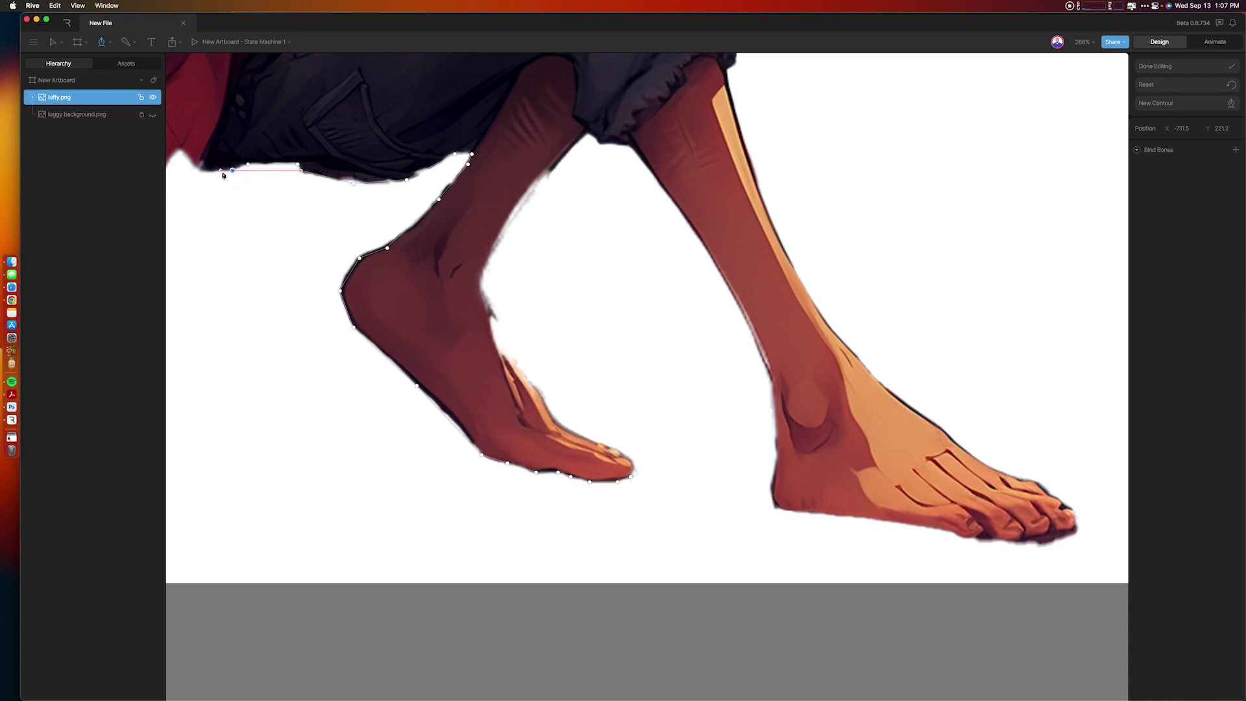
{"action": "left_click", "coordinate": [196, 165]}
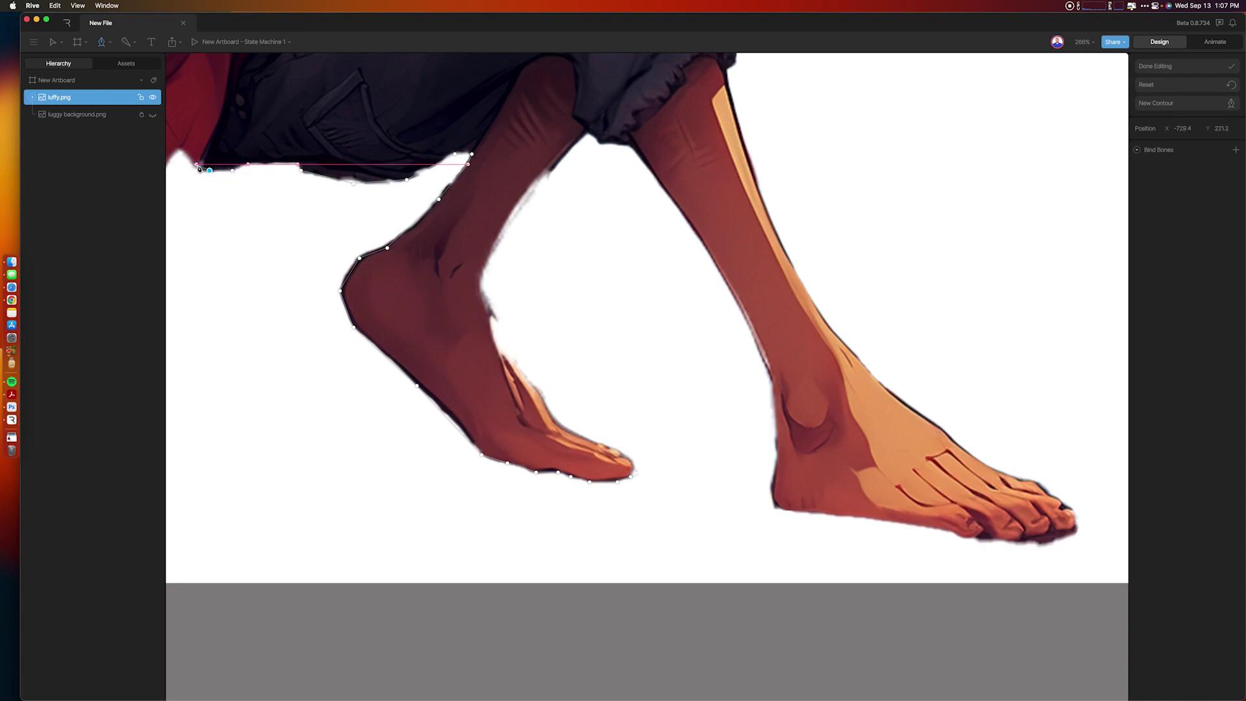
{"action": "left_click", "coordinate": [181, 150]}
Step: Trace the lower hem of the red shirt's tail with contour points
{"action": "left_click_drag", "start_coordinate": [324, 277], "coordinate": [812, 451]}
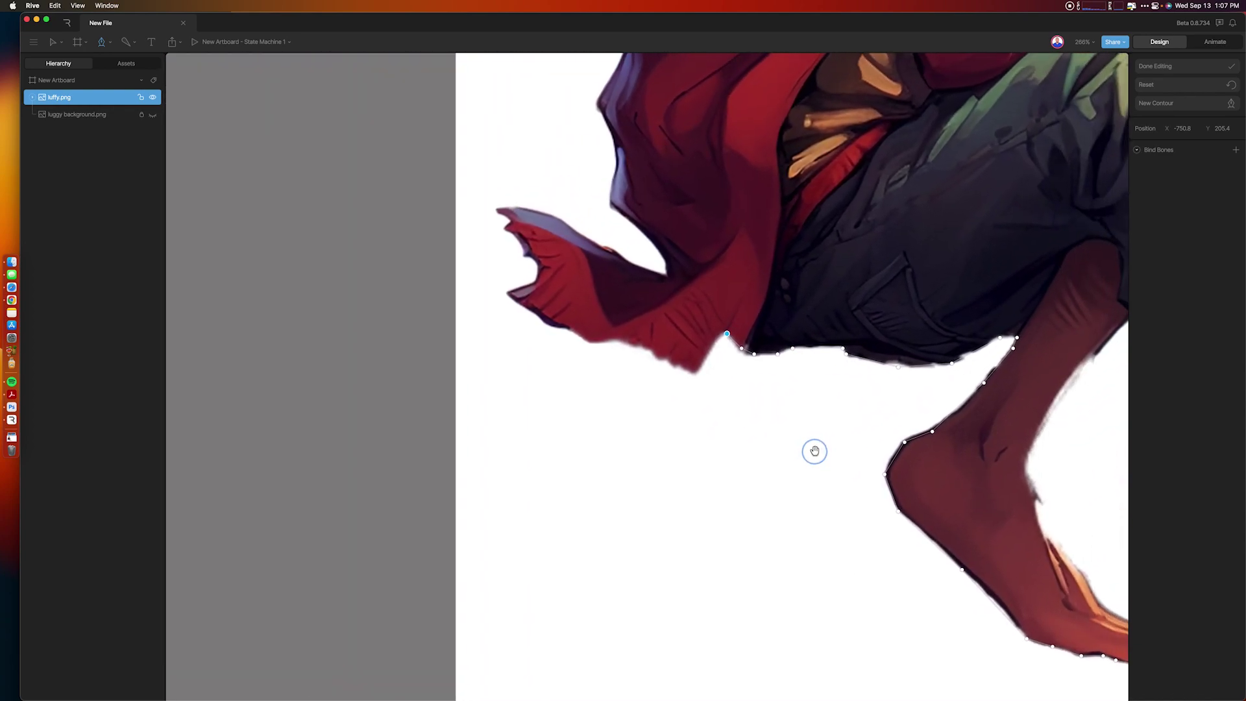
{"action": "left_click", "coordinate": [709, 349]}
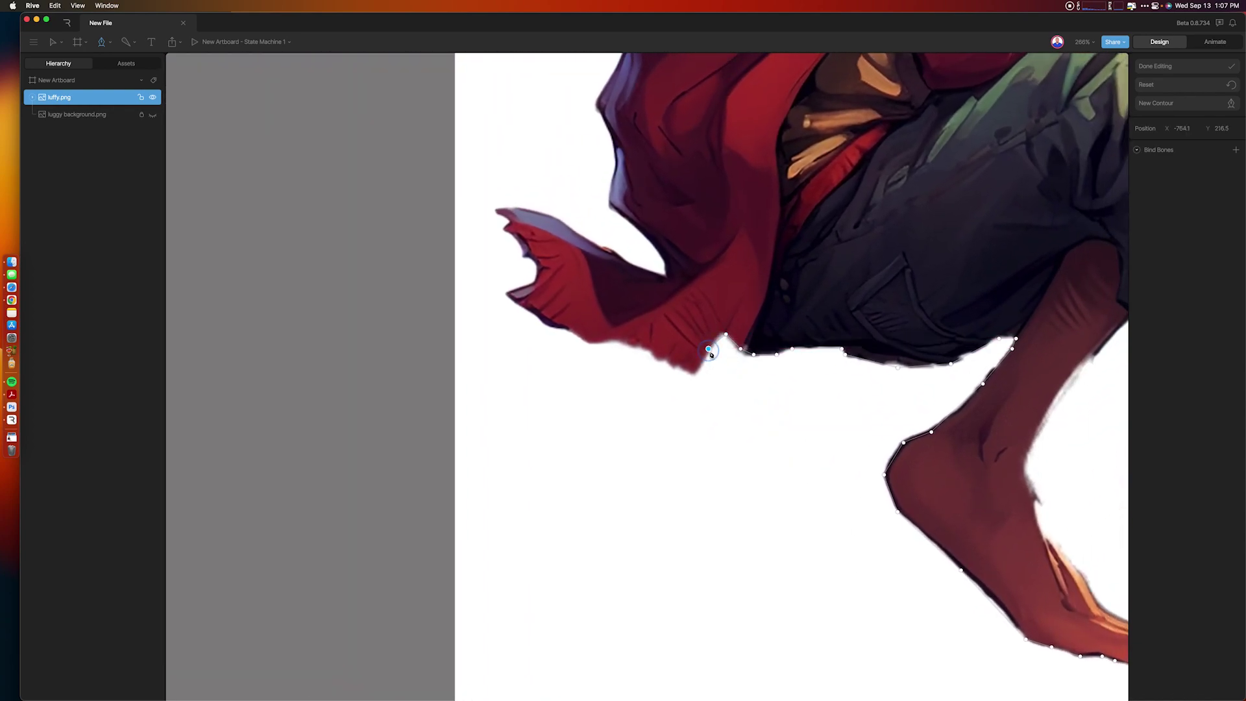
{"action": "left_click", "coordinate": [694, 375]}
{"action": "left_click", "coordinate": [685, 371]}
{"action": "left_click", "coordinate": [669, 368]}
{"action": "left_click", "coordinate": [633, 349]}
{"action": "left_click", "coordinate": [610, 338]}
Step: Outline the ragged tip of the shirt tail with contour points
{"action": "left_click", "coordinate": [570, 334]}
{"action": "left_click", "coordinate": [550, 325]}
{"action": "left_click", "coordinate": [507, 295]}
{"action": "left_click", "coordinate": [537, 265]}
{"action": "left_click", "coordinate": [518, 241]}
{"action": "left_click", "coordinate": [510, 222]}
{"action": "left_click", "coordinate": [496, 209]}
Step: Continue the contour along the shirt tail's upper edge and up the lower back of the shirt
{"action": "left_click", "coordinate": [554, 216]}
{"action": "left_click", "coordinate": [615, 255]}
{"action": "left_click", "coordinate": [666, 276]}
{"action": "left_click", "coordinate": [666, 262]}
{"action": "left_click", "coordinate": [640, 232]}
{"action": "left_click", "coordinate": [609, 206]}
{"action": "left_click", "coordinate": [615, 144]}
Step: Trace the character's back with contour points up to the shoulder
{"action": "scroll", "coordinate": [602, 131], "scroll_direction": "up", "scroll_amount": 10}
{"action": "left_click", "coordinate": [510, 572]}
{"action": "left_click", "coordinate": [540, 515]}
{"action": "left_click", "coordinate": [555, 438]}
{"action": "left_click", "coordinate": [580, 386]}
{"action": "left_click", "coordinate": [625, 303]}
{"action": "left_click", "coordinate": [686, 209]}
Step: Continue the contour around the shirt collar to the hair at the back of the neck
{"action": "left_click", "coordinate": [712, 208]}
{"action": "left_click", "coordinate": [737, 190]}
{"action": "left_click", "coordinate": [751, 182]}
{"action": "left_click", "coordinate": [749, 167]}
{"action": "left_click", "coordinate": [757, 153]}
{"action": "left_click", "coordinate": [799, 179]}
{"action": "left_click", "coordinate": [823, 172]}
{"action": "left_click", "coordinate": [818, 152]}
Step: Outline the rear brim of the straw hat with contour points
{"action": "left_click", "coordinate": [799, 144]}
{"action": "left_click", "coordinate": [713, 131]}
{"action": "left_click", "coordinate": [703, 122]}
{"action": "left_click", "coordinate": [710, 90]}
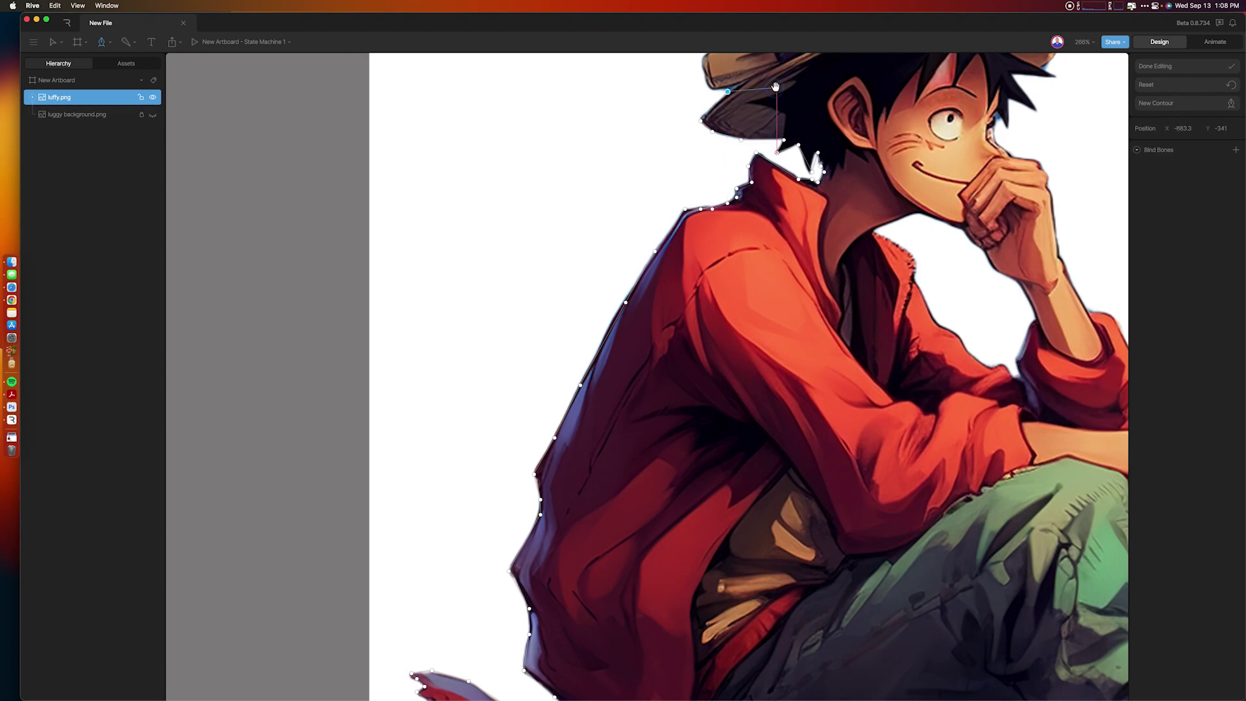
{"action": "scroll", "coordinate": [714, 97], "scroll_direction": "up", "scroll_amount": 10}
{"action": "scroll", "coordinate": [714, 97], "scroll_direction": "right", "scroll_amount": 3}
{"action": "left_click", "coordinate": [599, 423]}
{"action": "left_click", "coordinate": [594, 398]}
Step: Trace the hat's crown and front brim with contour points
{"action": "left_click", "coordinate": [663, 381]}
{"action": "left_click", "coordinate": [661, 329]}
{"action": "left_click", "coordinate": [679, 299]}
{"action": "left_click", "coordinate": [706, 273]}
{"action": "left_click", "coordinate": [770, 256]}
{"action": "left_click", "coordinate": [845, 279]}
{"action": "left_click", "coordinate": [876, 329]}
{"action": "left_click", "coordinate": [917, 336]}
{"action": "left_click", "coordinate": [956, 383]}
{"action": "left_click", "coordinate": [948, 419]}
Step: Continue the contour around the front hair and face to the raised hand
{"action": "left_click", "coordinate": [904, 419]}
{"action": "left_click", "coordinate": [904, 443]}
{"action": "left_click", "coordinate": [930, 455]}
{"action": "left_click", "coordinate": [893, 464]}
{"action": "left_click", "coordinate": [905, 500]}
{"action": "left_click", "coordinate": [935, 511]}
Step: Continue the contour down the raised arm's wrist and forearm and around its rolled sleeve
{"action": "scroll", "coordinate": [940, 528], "scroll_direction": "down", "scroll_amount": 1}
{"action": "scroll", "coordinate": [941, 528], "scroll_direction": "down", "scroll_amount": 15}
{"action": "left_click", "coordinate": [949, 325]}
{"action": "left_click", "coordinate": [956, 383]}
{"action": "left_click", "coordinate": [987, 439]}
{"action": "left_click", "coordinate": [1008, 441]}
{"action": "left_click", "coordinate": [1020, 469]}
{"action": "left_click", "coordinate": [1039, 495]}
{"action": "left_click", "coordinate": [1038, 535]}
Step: Outline the resting forearm and hanging hand above the knee with contour points
{"action": "scroll", "coordinate": [1038, 535], "scroll_direction": "down", "scroll_amount": 10}
{"action": "left_click", "coordinate": [484, 214]}
{"action": "left_click", "coordinate": [513, 246]}
{"action": "left_click", "coordinate": [538, 285]}
{"action": "left_click", "coordinate": [551, 307]}
{"action": "left_click", "coordinate": [534, 362]}
{"action": "left_click", "coordinate": [510, 363]}
Step: Continue the contour down the front trouser leg and around its cuff to the top of the shin
{"action": "left_click", "coordinate": [469, 408]}
{"action": "left_click", "coordinate": [486, 453]}
{"action": "left_click", "coordinate": [501, 470]}
{"action": "left_click", "coordinate": [480, 518]}
{"action": "left_click", "coordinate": [485, 546]}
Step: Trace the front leg's shin and the top of its foot to the toe tips
{"action": "scroll", "coordinate": [534, 557], "scroll_direction": "down", "scroll_amount": 20}
{"action": "left_click", "coordinate": [625, 302]}
{"action": "left_click", "coordinate": [675, 381]}
{"action": "left_click", "coordinate": [732, 441]}
{"action": "left_click", "coordinate": [786, 481]}
{"action": "left_click", "coordinate": [881, 533]}
{"action": "left_click", "coordinate": [915, 560]}
{"action": "left_click", "coordinate": [913, 584]}
Step: Continue the contour along the front foot's sole, around the heel and up the back of the calf to the trousers
{"action": "left_click", "coordinate": [863, 592]}
{"action": "left_click", "coordinate": [813, 586]}
{"action": "left_click", "coordinate": [614, 559]}
{"action": "left_click", "coordinate": [620, 491]}
{"action": "left_click", "coordinate": [616, 430]}
{"action": "left_click", "coordinate": [549, 298]}
{"action": "left_click", "coordinate": [473, 193]}
Step: Trace the rear leg's front edge and foot back to the toes, close the contour and finish editing the mesh
{"action": "left_click", "coordinate": [433, 184]}
{"action": "left_click", "coordinate": [324, 321]}
{"action": "left_click", "coordinate": [347, 394]}
{"action": "left_click", "coordinate": [372, 431]}
{"action": "left_click", "coordinate": [394, 466]}
{"action": "left_click", "coordinate": [440, 493]}
{"action": "left_click", "coordinate": [459, 502]}
{"action": "left_click", "coordinate": [477, 520]}
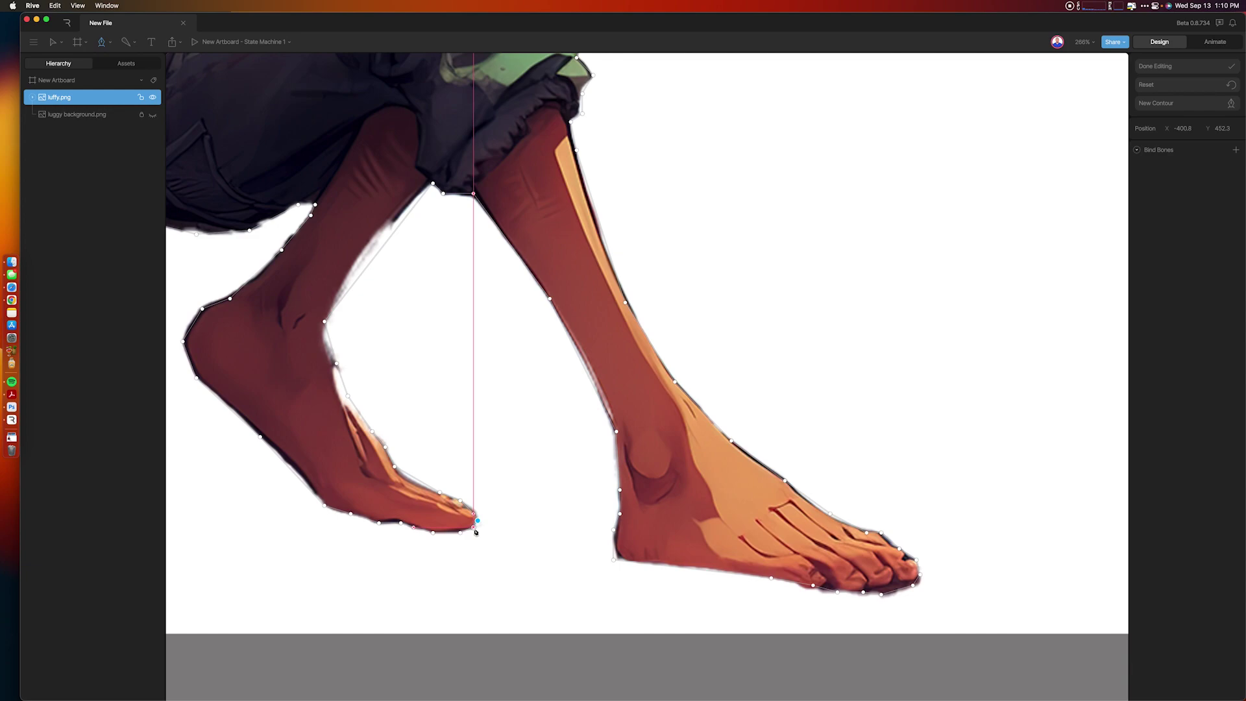
{"action": "left_click", "coordinate": [474, 526]}
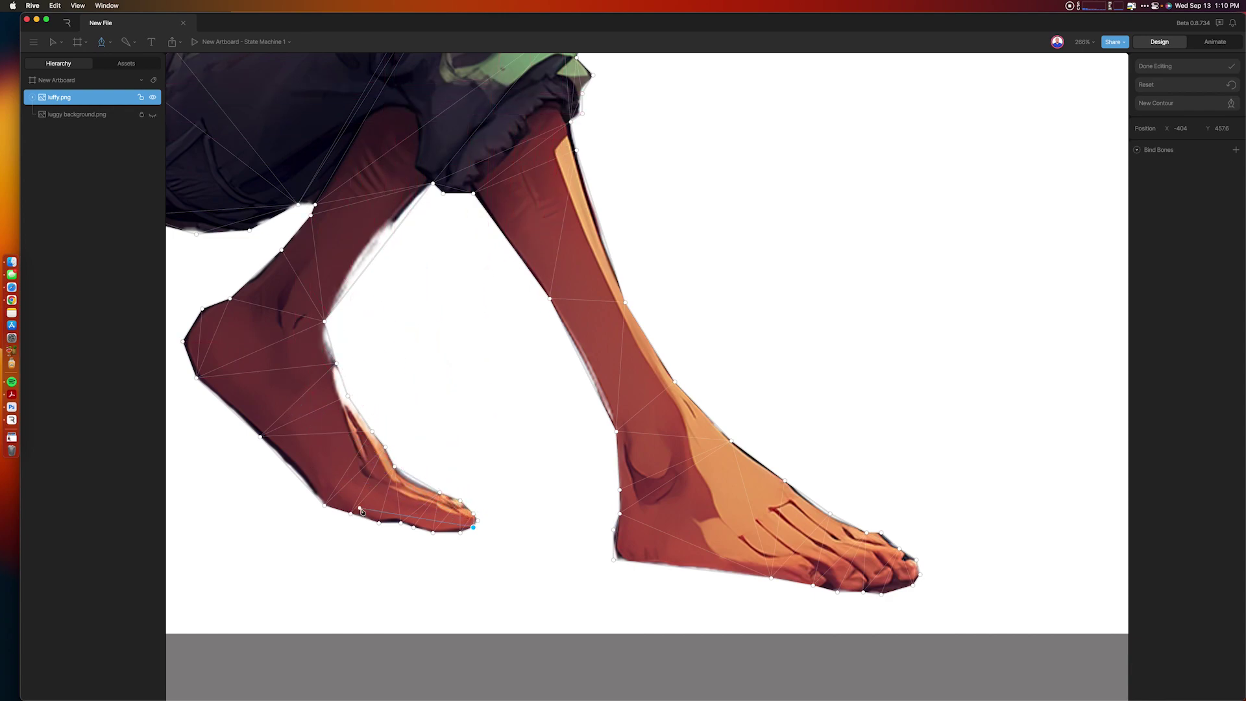
{"action": "left_click", "coordinate": [1198, 70]}
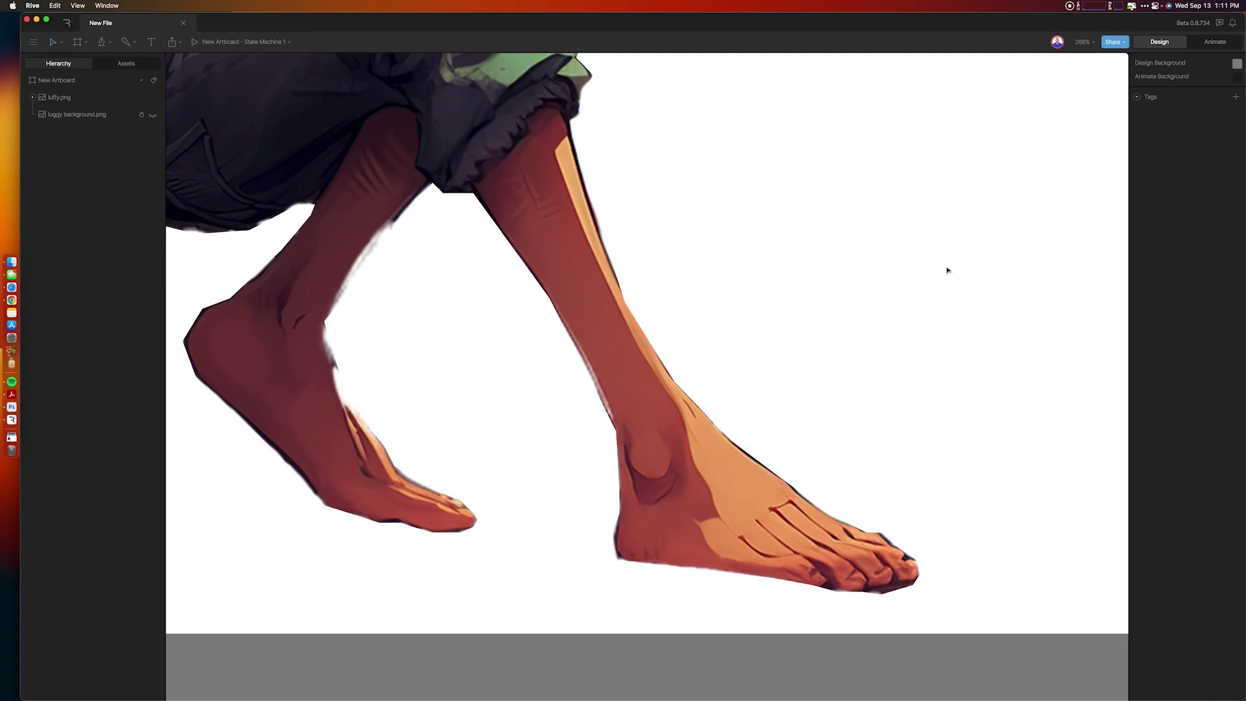
Step: Draw a bone down the character's front leg, from the trouser cuff below the knee to the ankle
{"action": "left_click_drag", "start_coordinate": [502, 319], "coordinate": [912, 509]}
{"action": "key", "text": "super+minus"}
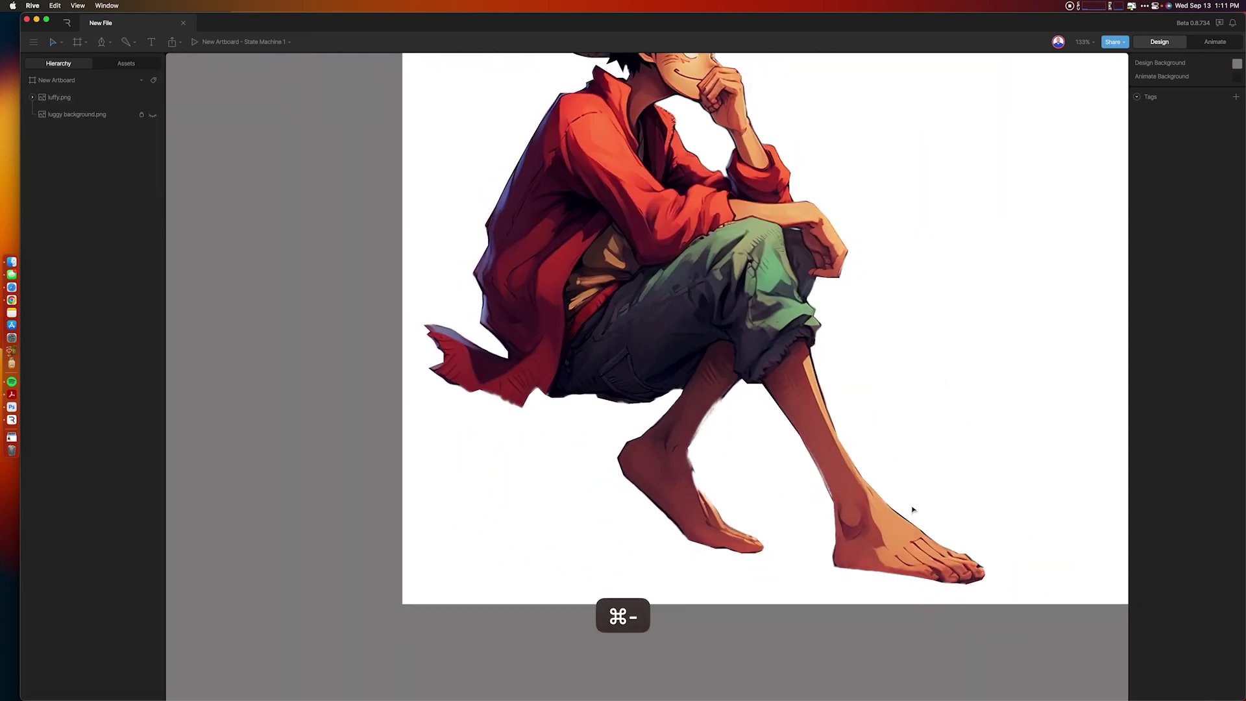
{"action": "key", "text": "super+minus"}
{"action": "left_click_drag", "start_coordinate": [891, 552], "coordinate": [694, 522]}
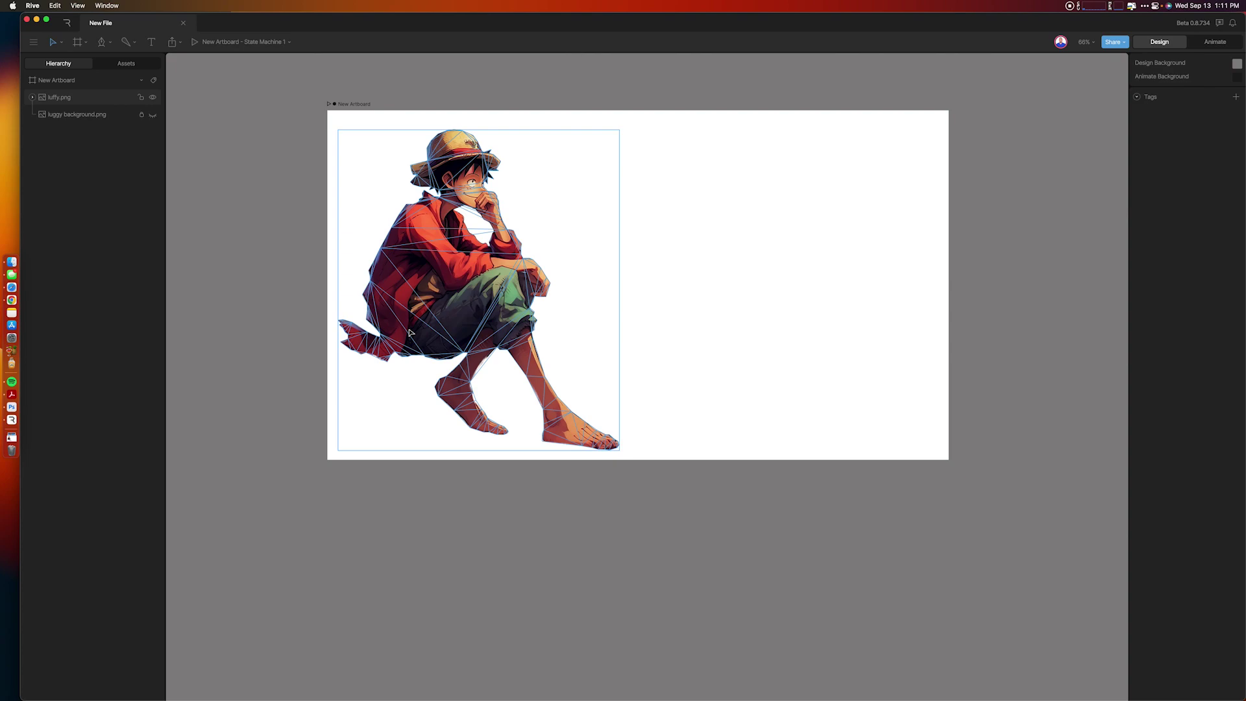
{"action": "left_click", "coordinate": [345, 290]}
{"action": "left_click", "coordinate": [346, 292]}
{"action": "left_click", "coordinate": [286, 236]}
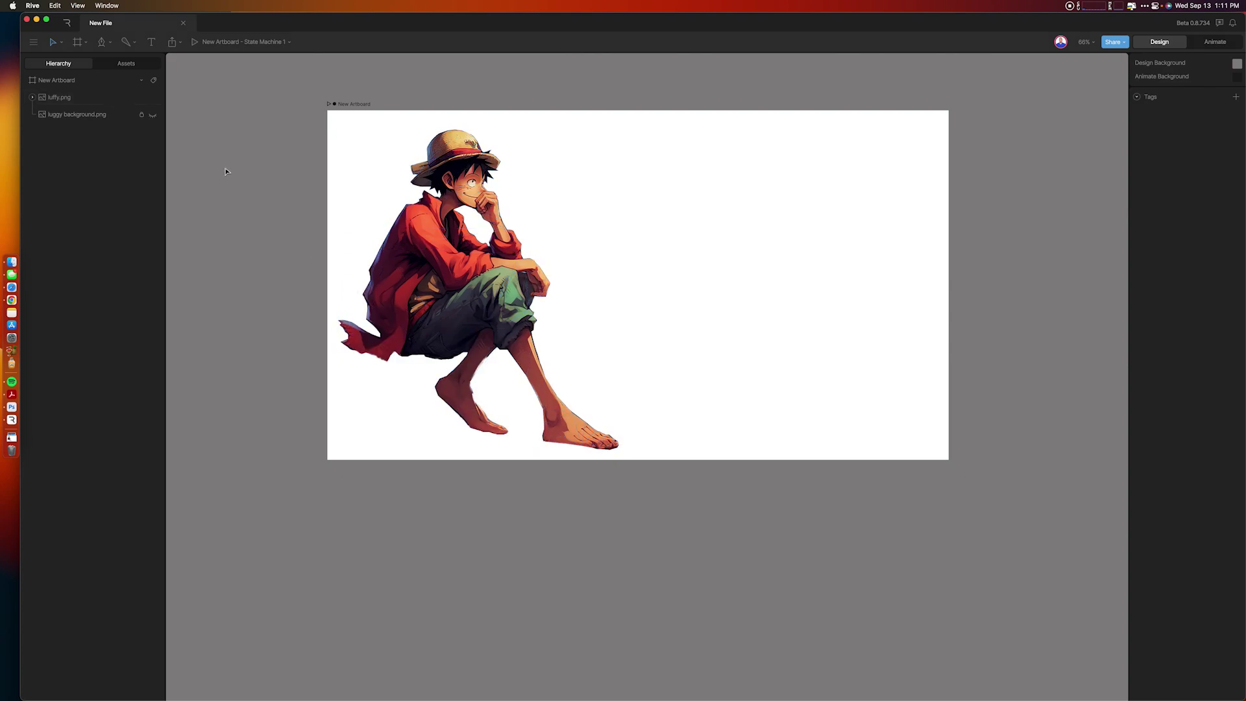
{"action": "left_click", "coordinate": [129, 45]}
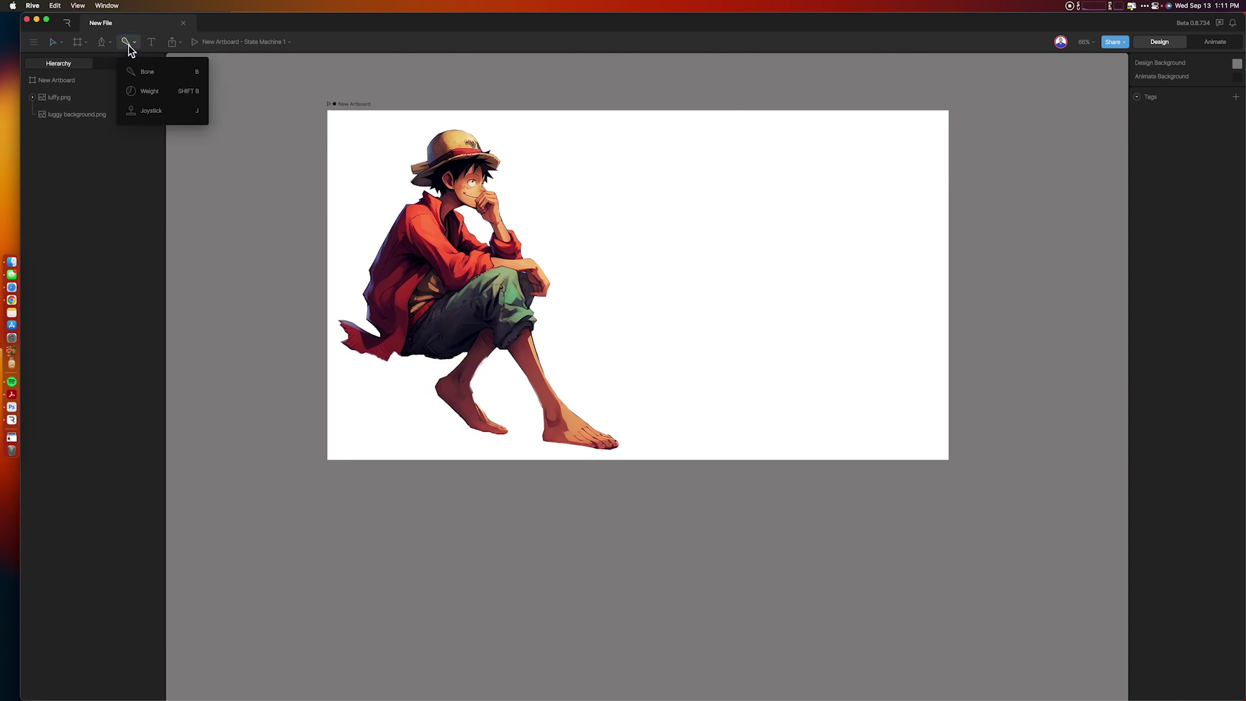
{"action": "left_click", "coordinate": [150, 73]}
{"action": "left_click", "coordinate": [127, 43]}
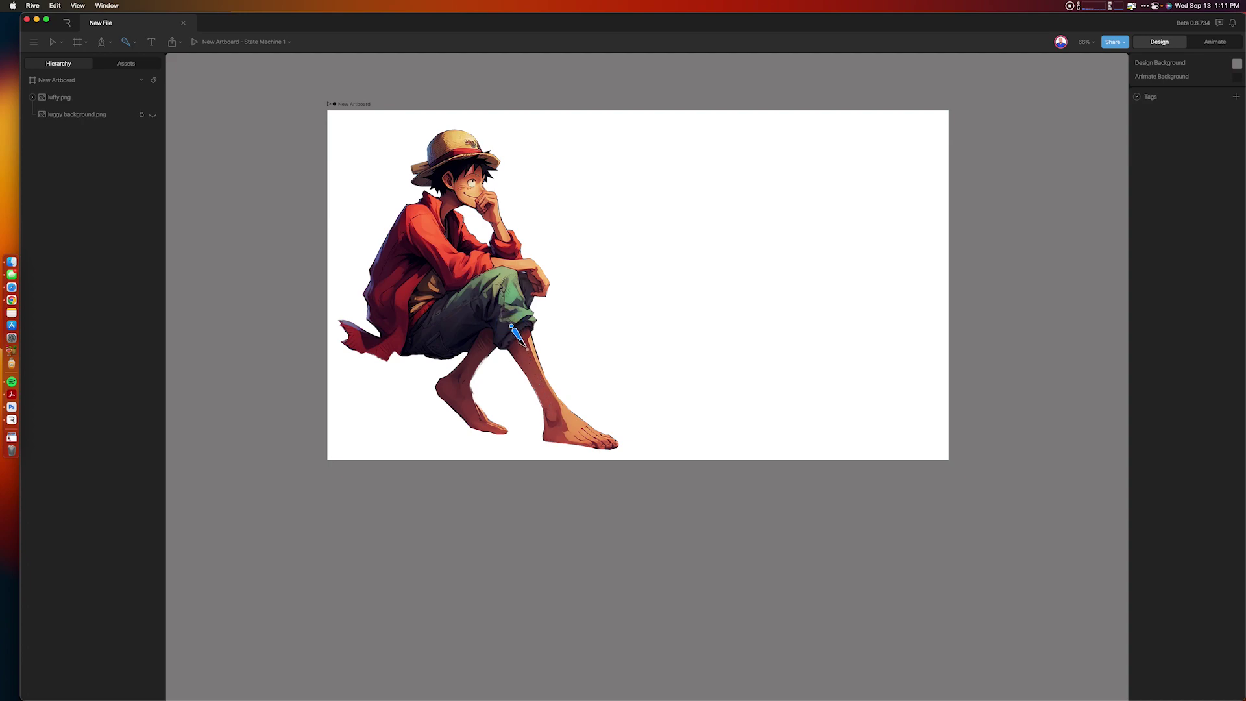
{"action": "left_click", "coordinate": [511, 325]}
{"action": "left_click", "coordinate": [553, 426]}
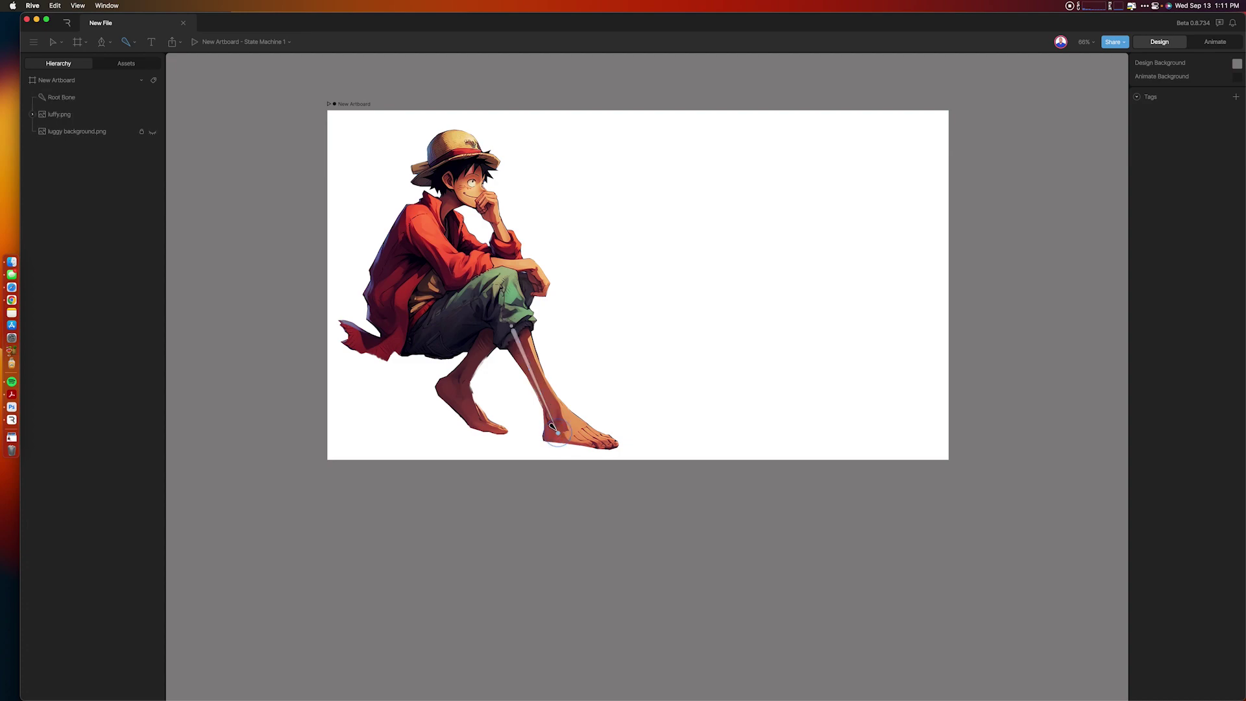
Step: Extend the front leg's bone chain with a foot bone from the ankle to the toes
{"action": "left_click", "coordinate": [609, 442]}
{"action": "key", "text": "super+z"}
{"action": "left_click", "coordinate": [576, 389]}
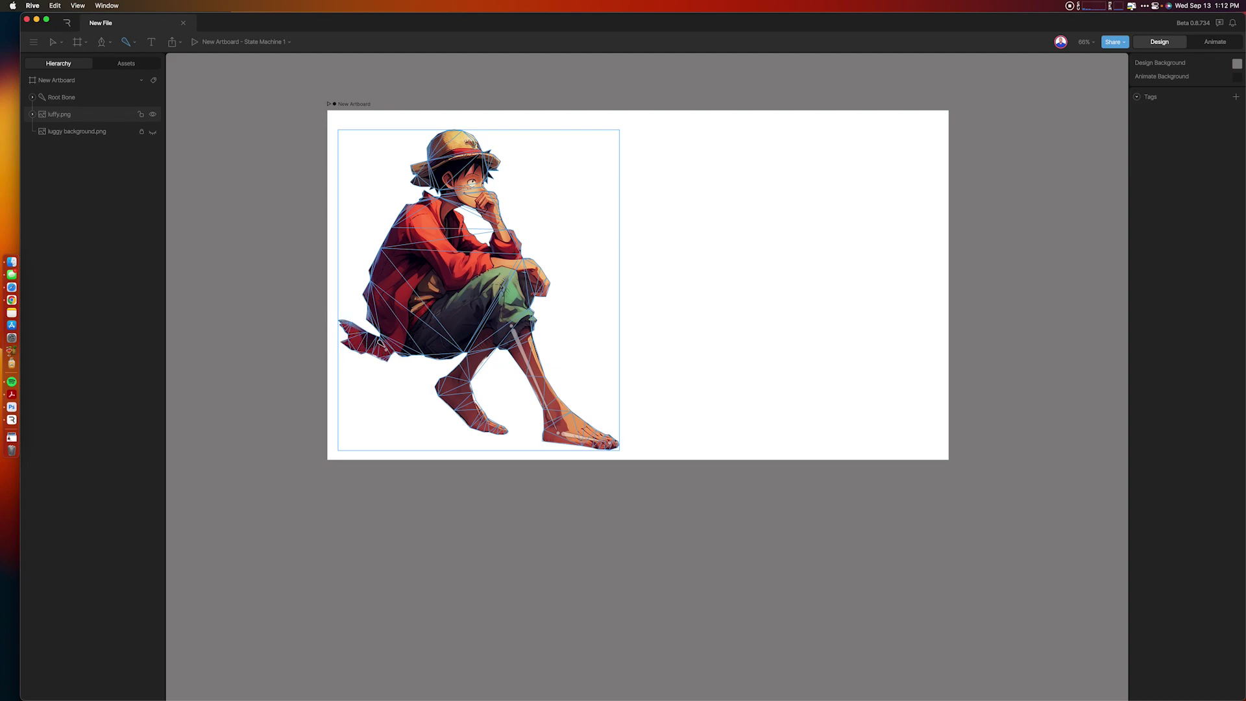
Step: Draw a two-bone chain along the jacket's tail and a separate single bone from the base of the neck to the face
{"action": "left_click_drag", "start_coordinate": [387, 348], "coordinate": [357, 335]}
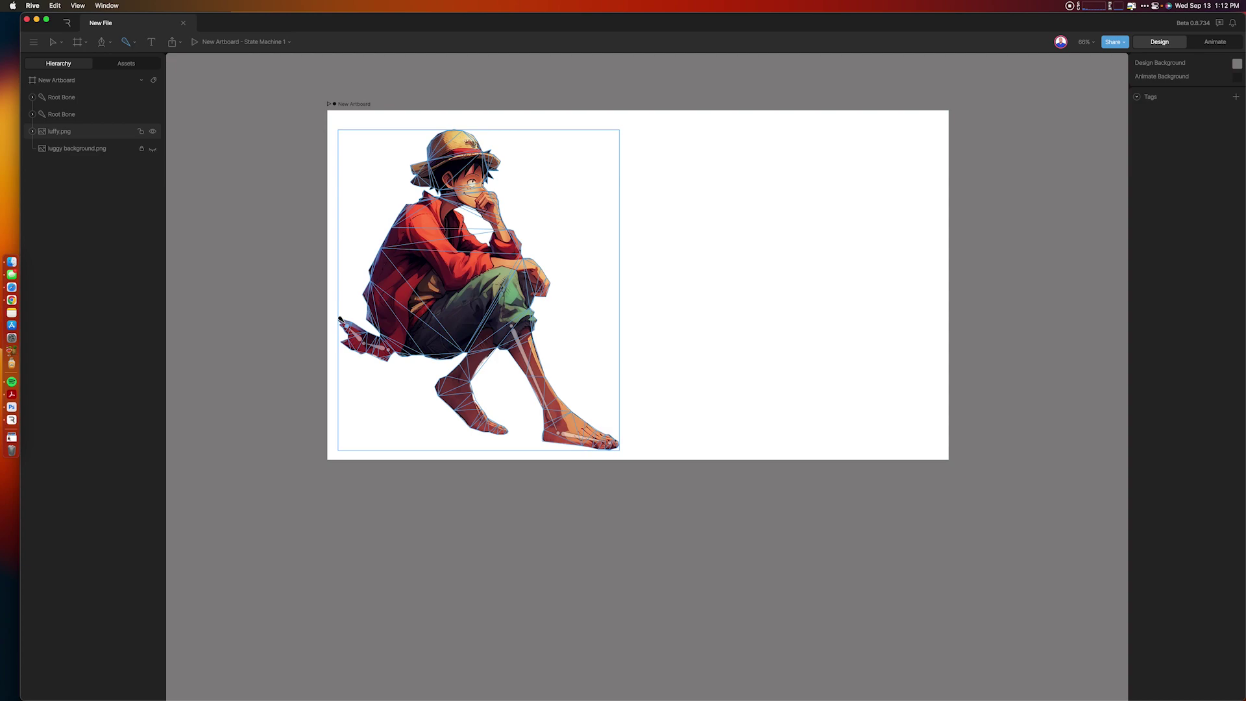
{"action": "key", "text": "super+z"}
{"action": "left_click", "coordinate": [433, 216]}
{"action": "left_click", "coordinate": [461, 173]}
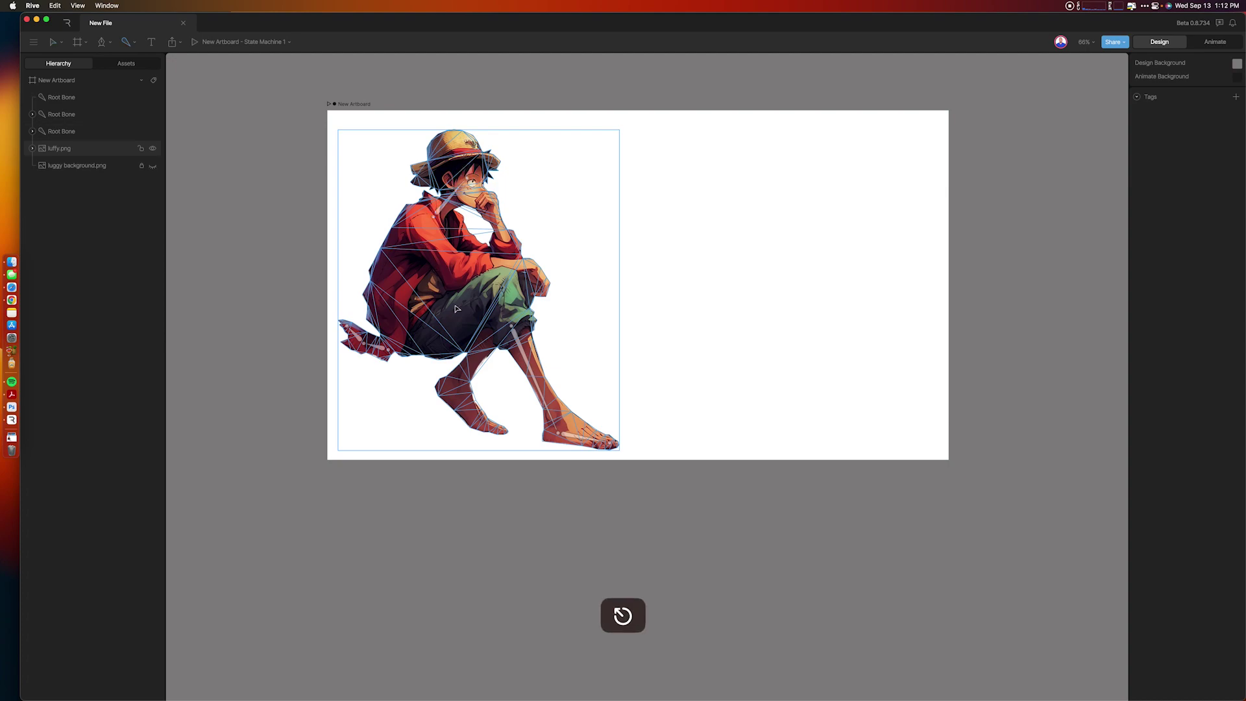
{"action": "key", "text": "Escape"}
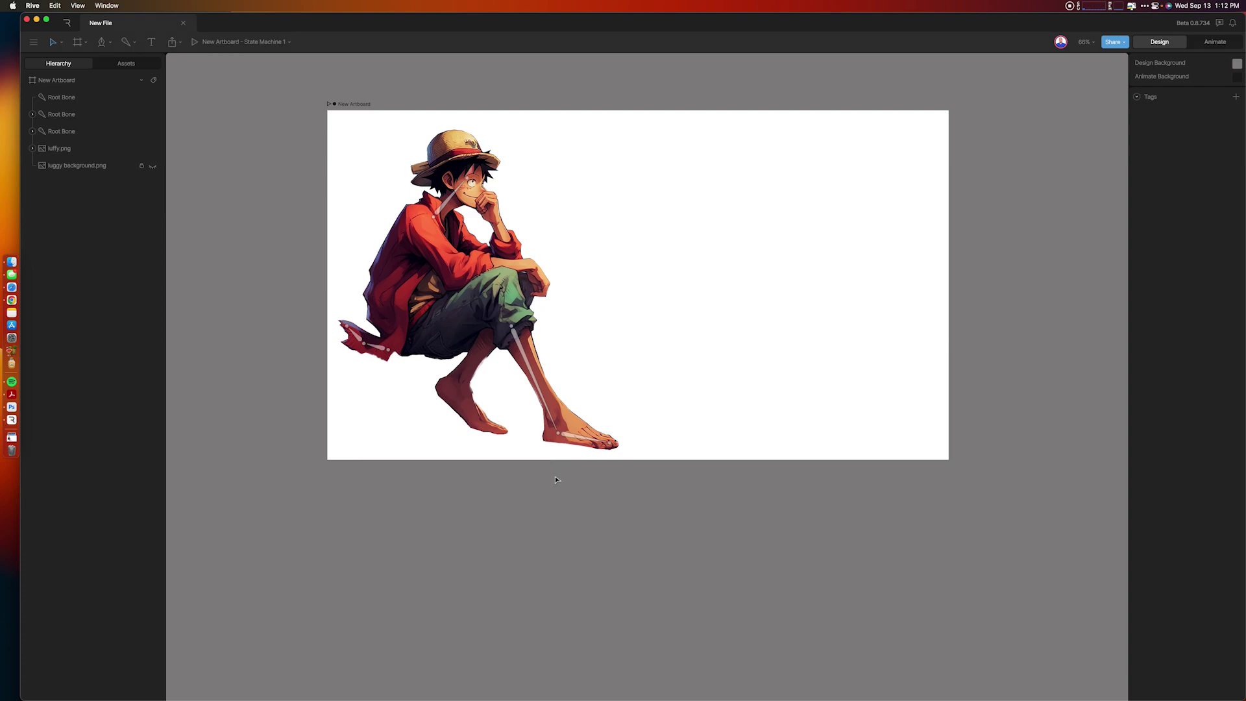
Step: Bind the luffy.png image to all five bones: shin, foot, both jacket tail bones and the neck bone
{"action": "left_click", "coordinate": [467, 351]}
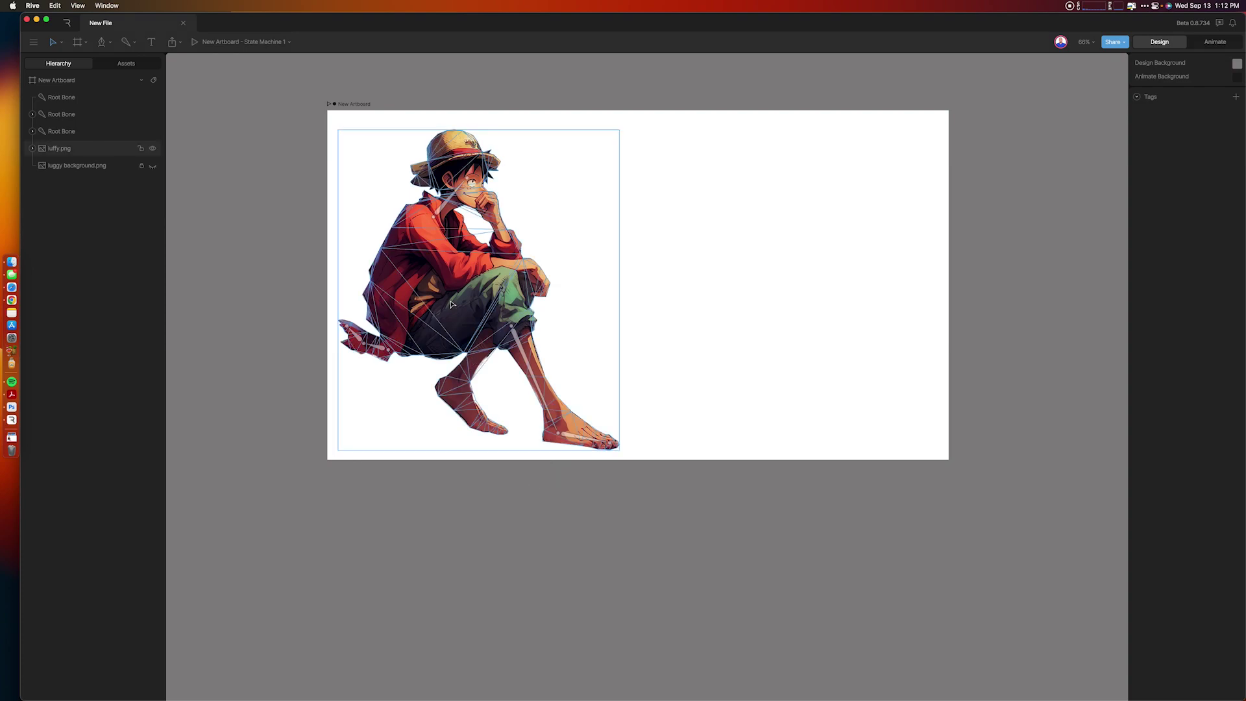
{"action": "left_click", "coordinate": [463, 327]}
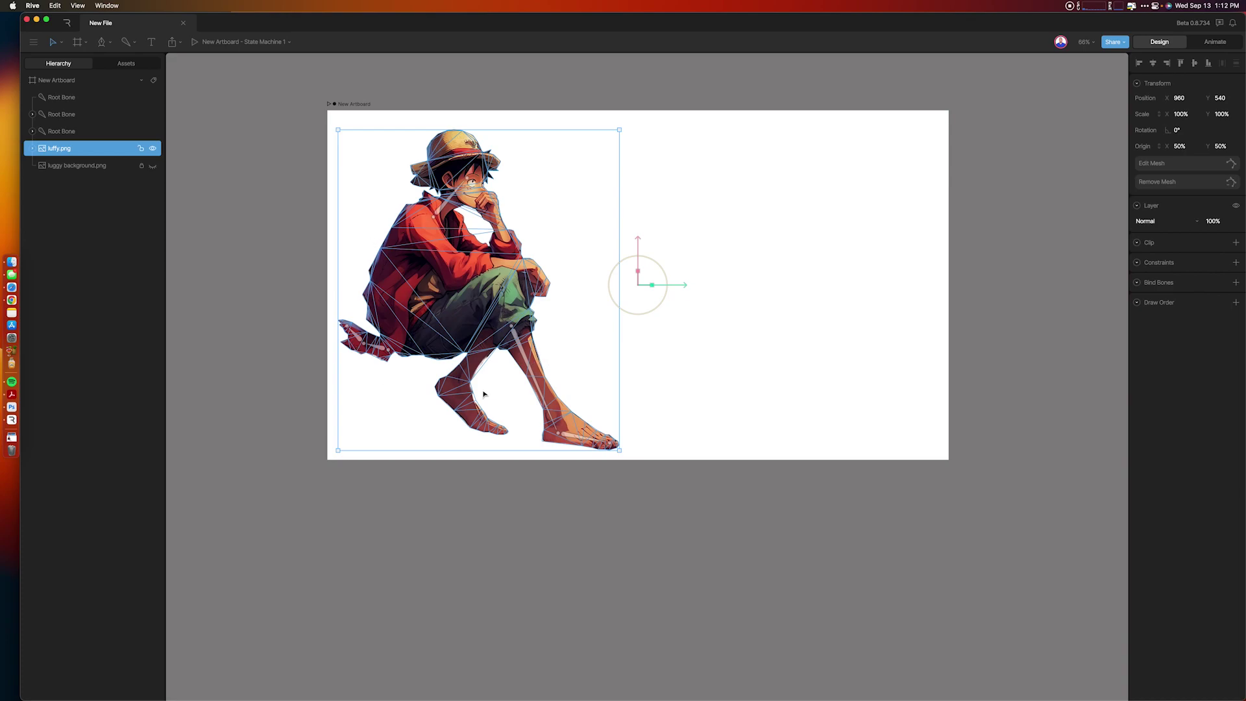
{"action": "left_click", "coordinate": [1237, 284]}
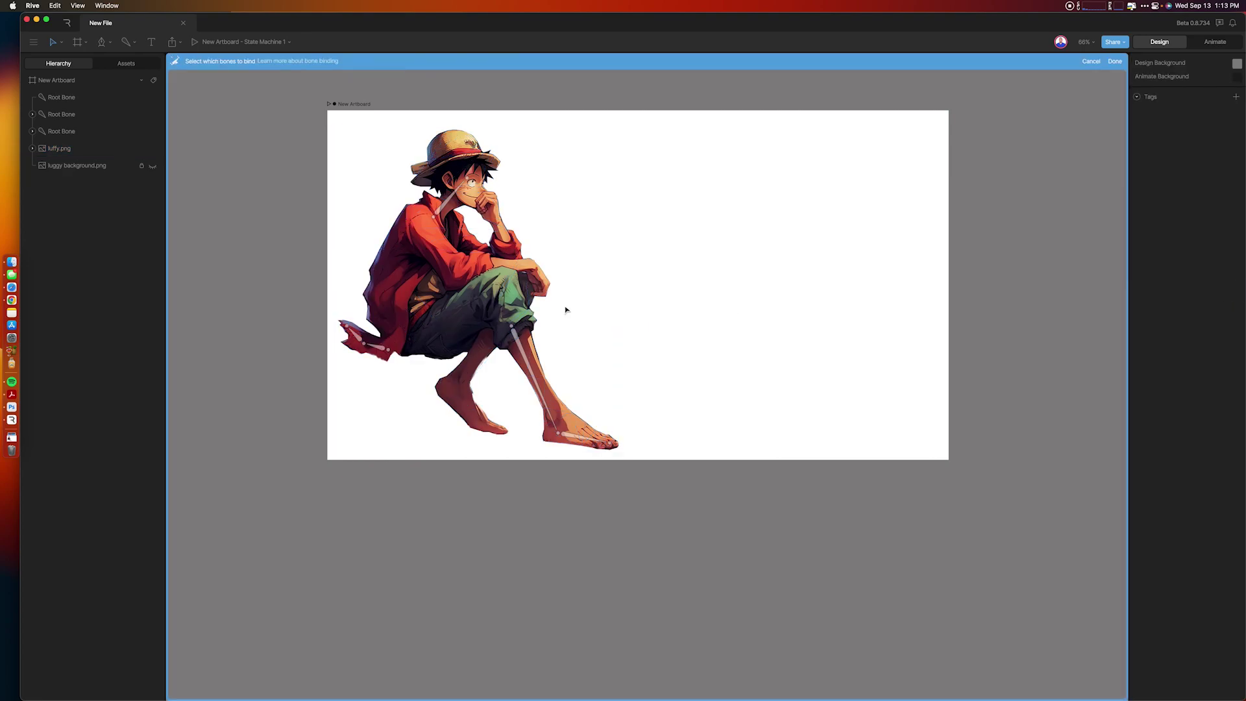
{"action": "left_click", "coordinate": [523, 350]}
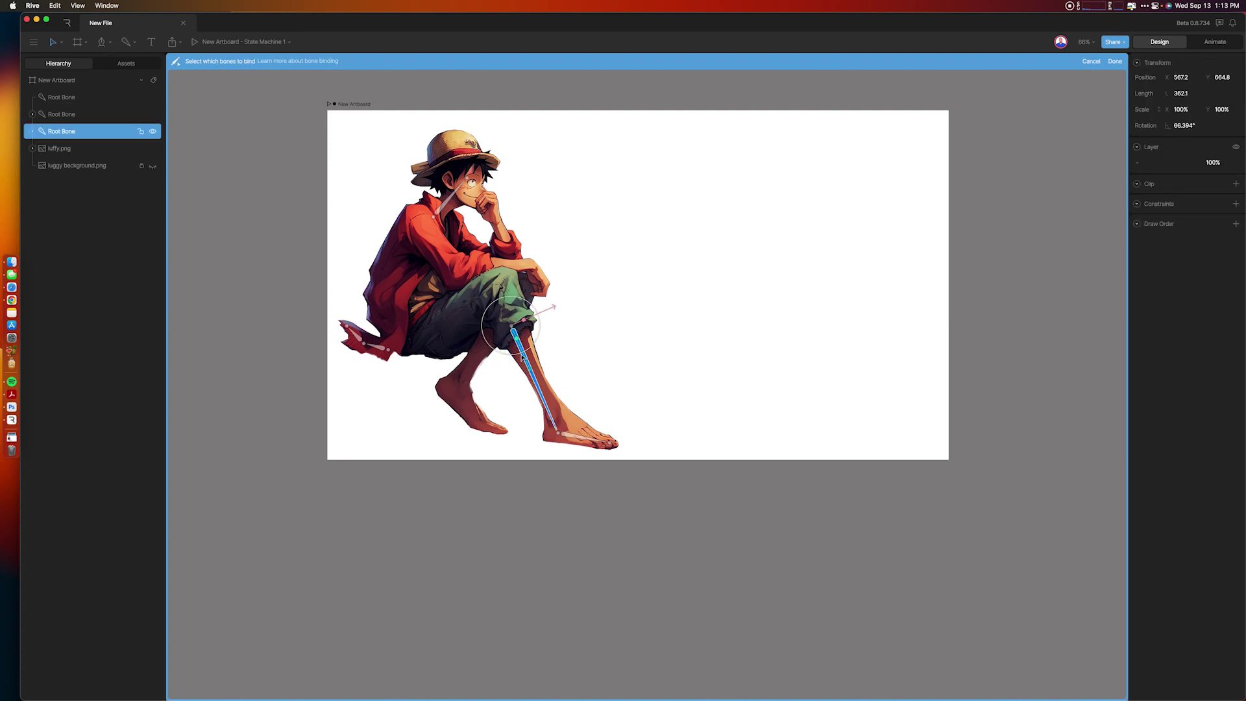
{"action": "left_click", "coordinate": [583, 437], "text": "shift"}
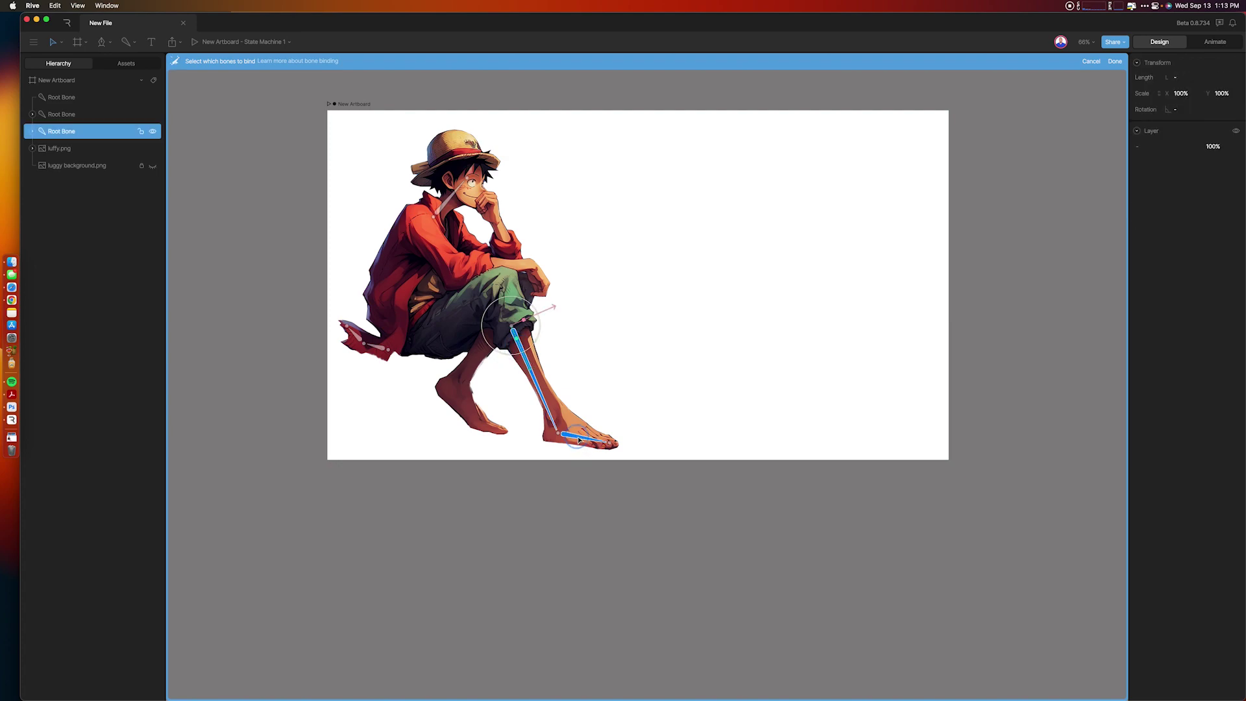
{"action": "left_click", "coordinate": [373, 347], "text": "shift"}
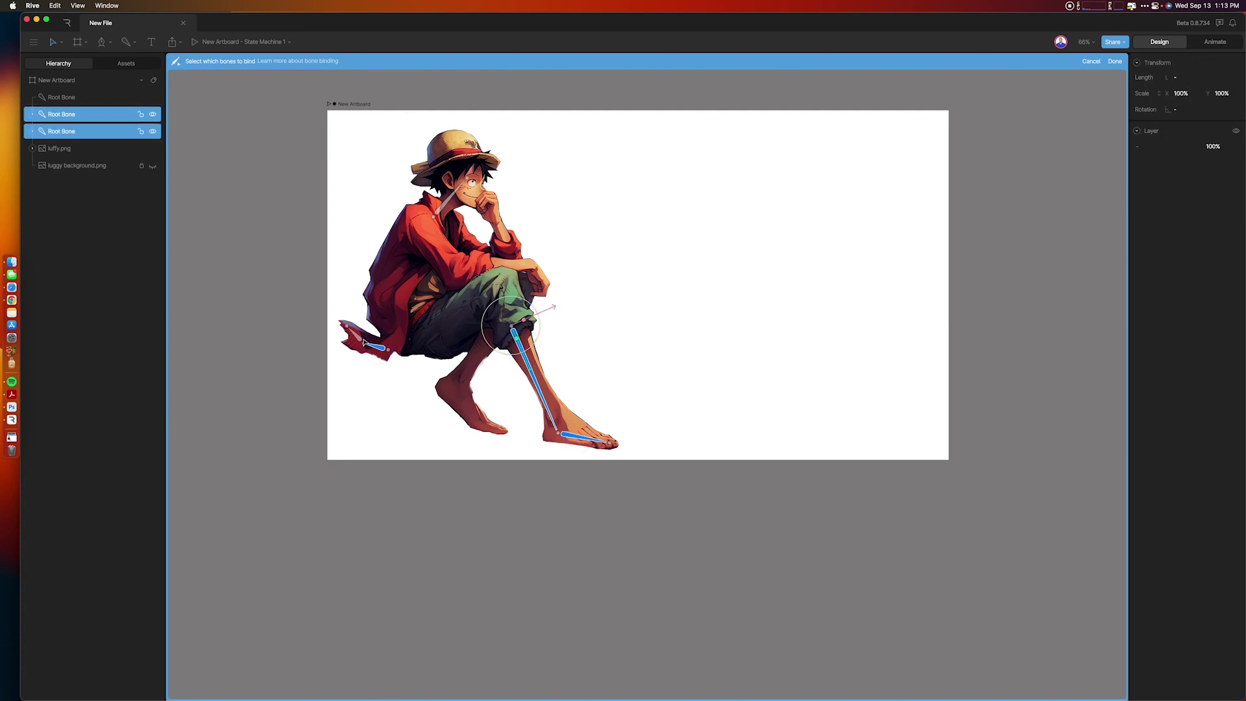
{"action": "left_click", "coordinate": [358, 337], "text": "shift"}
{"action": "left_click", "coordinate": [449, 204], "text": "shift"}
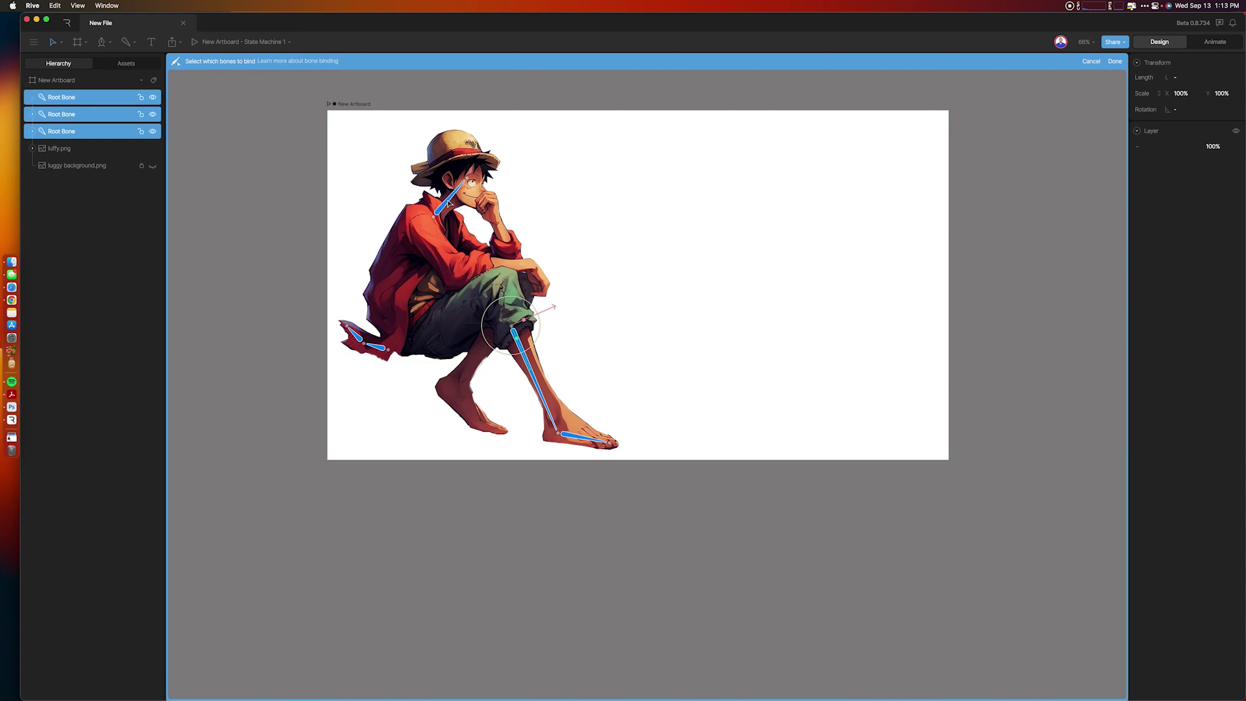
{"action": "left_click", "coordinate": [1115, 62]}
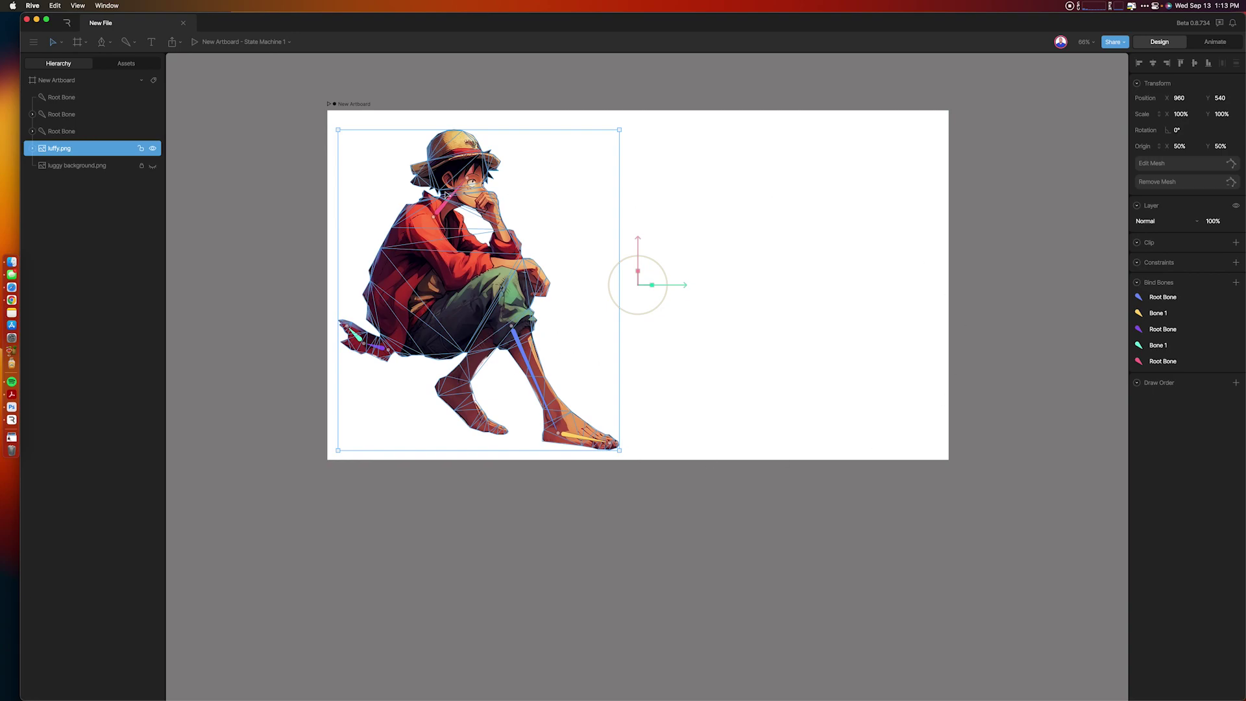
Step: Try rotating the neck bone to about -2° to test its effect on the head, and undo the rotation
{"action": "left_click", "coordinate": [448, 203]}
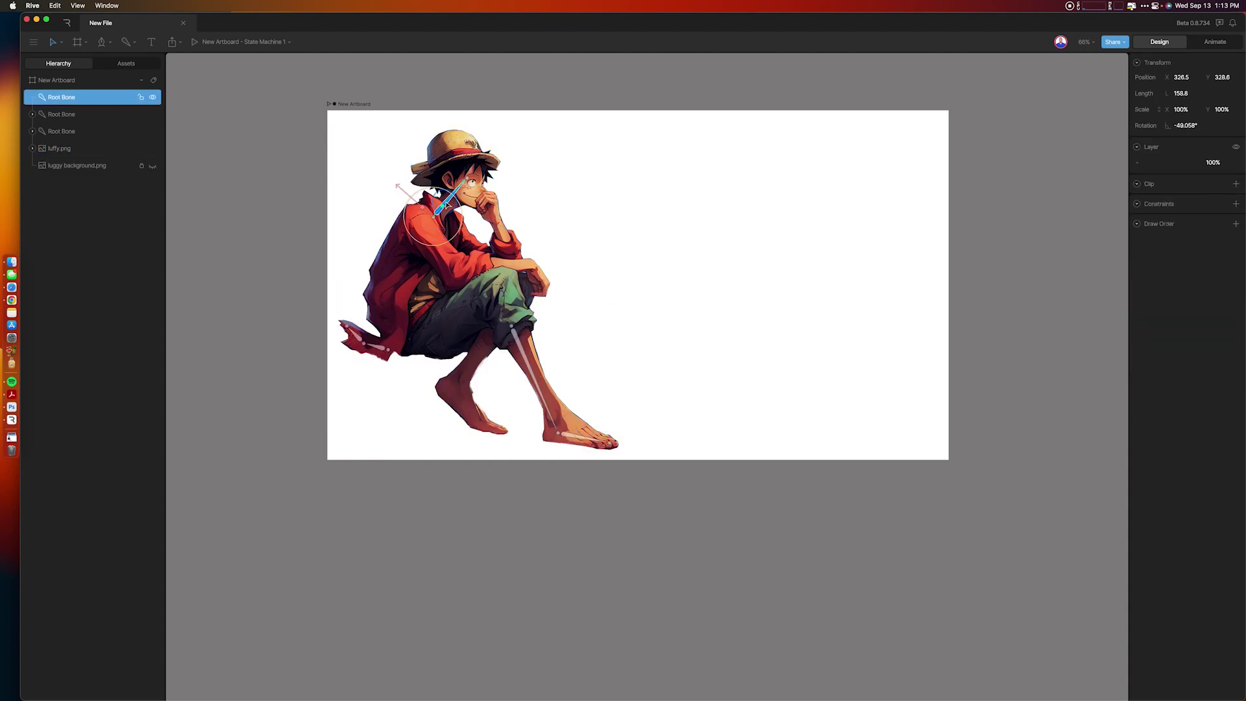
{"action": "left_click_drag", "start_coordinate": [462, 213], "coordinate": [503, 215]}
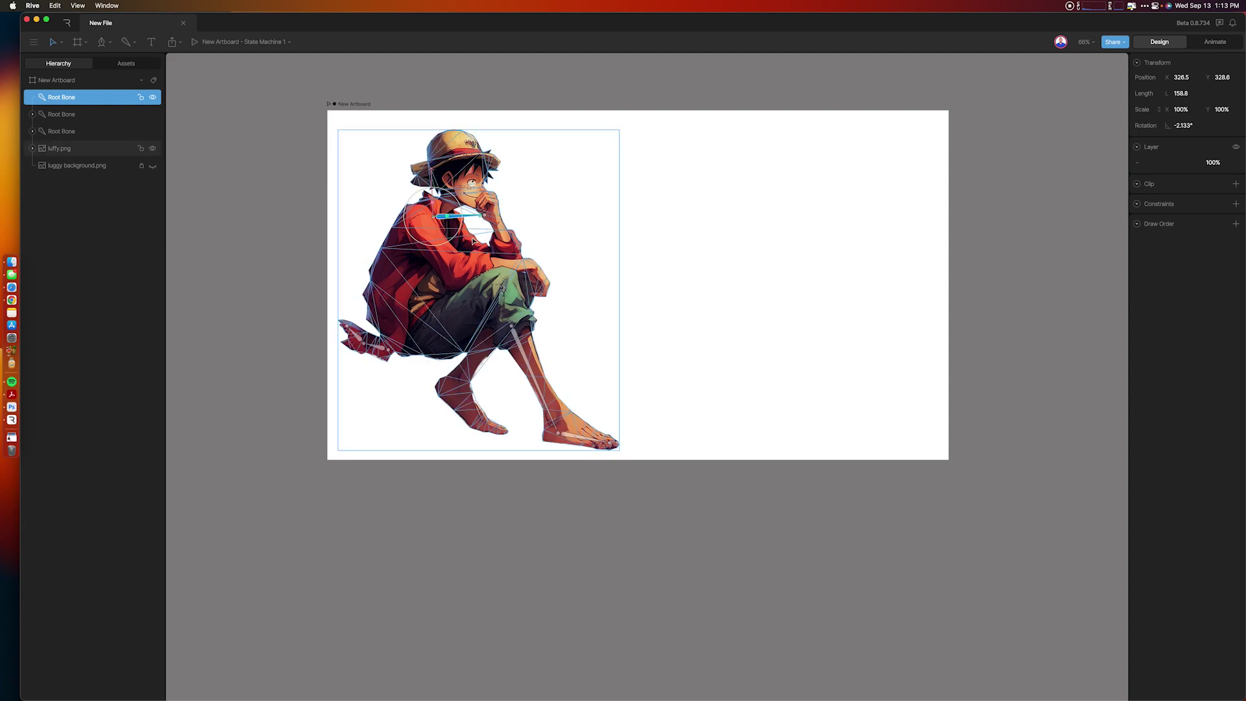
{"action": "key", "text": "super+z"}
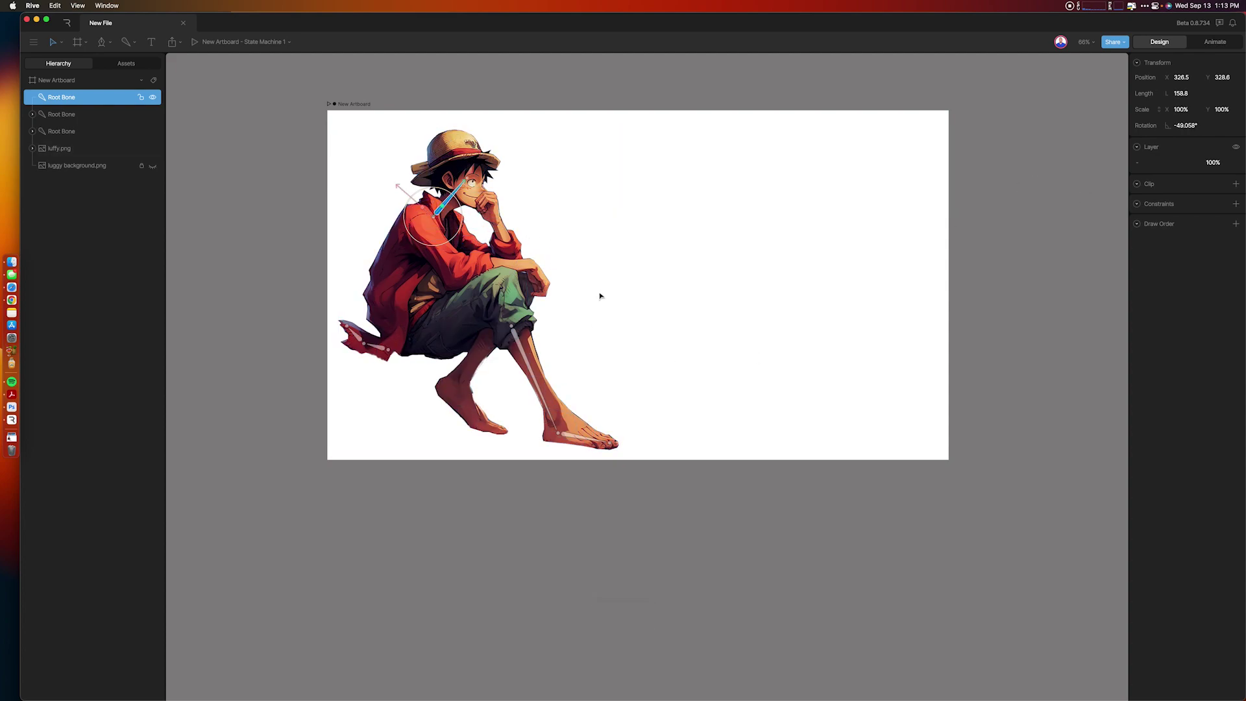
Step: Open the character's mesh for editing and weight the front foot's vertices, from heel to toes, 100% to the foot bone
{"action": "left_click", "coordinate": [440, 268]}
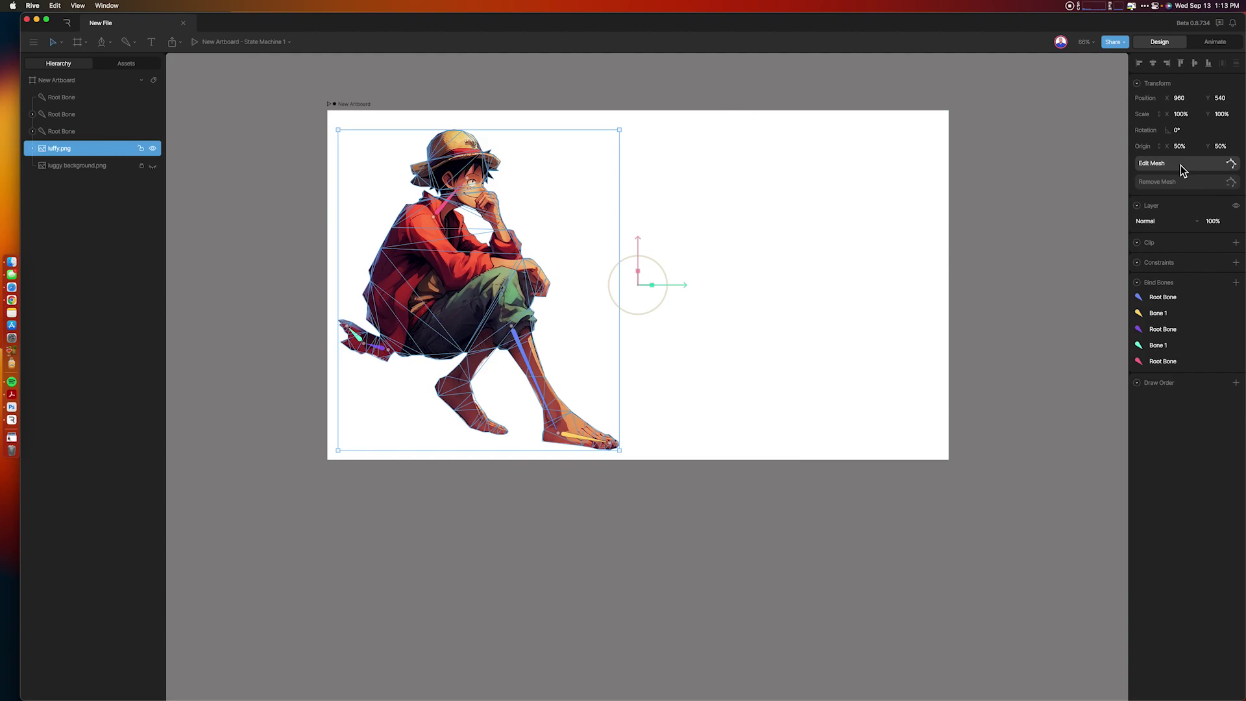
{"action": "left_click", "coordinate": [1181, 164]}
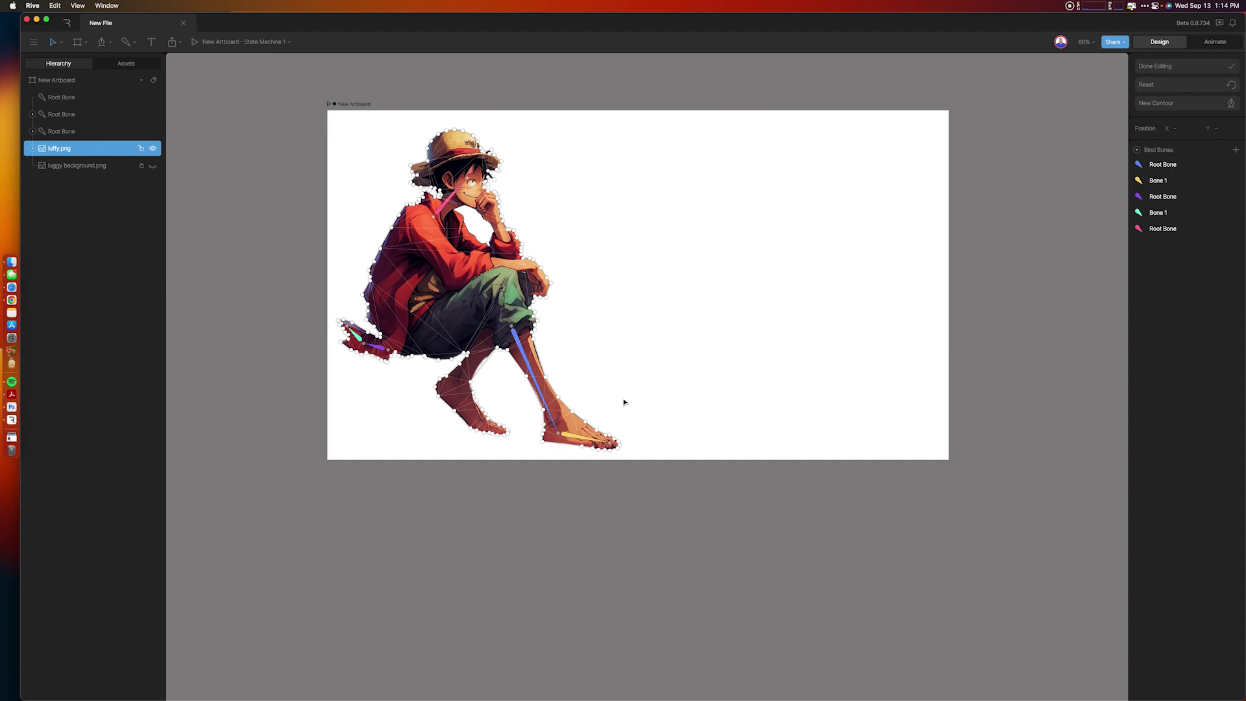
{"action": "scroll", "coordinate": [624, 401], "scroll_direction": "up", "scroll_amount": 15}
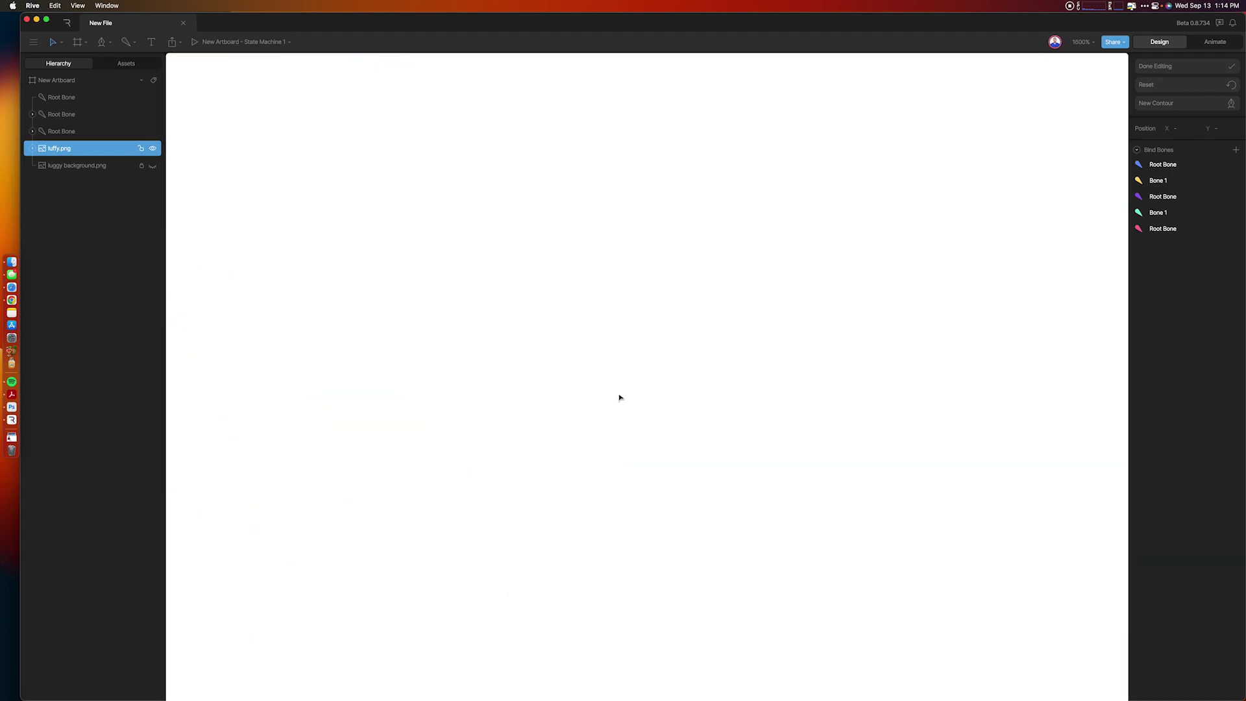
{"action": "key", "text": "super+minus"}
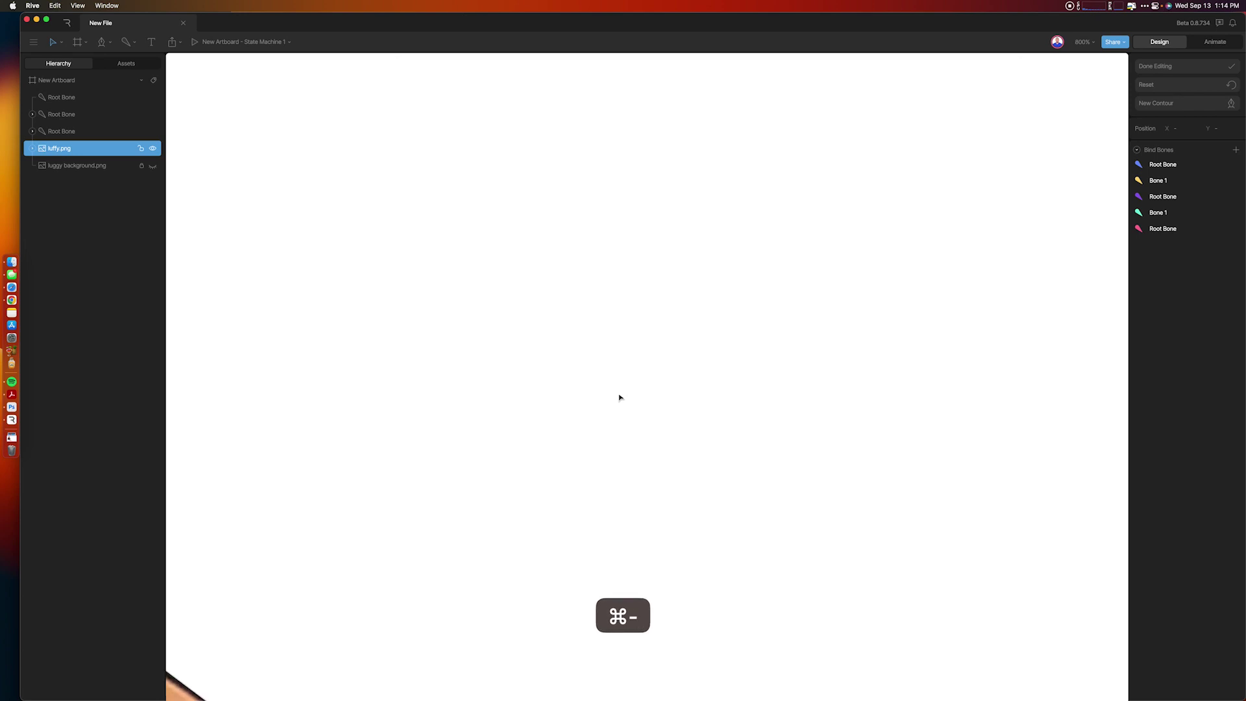
{"action": "key", "text": "super+minus"}
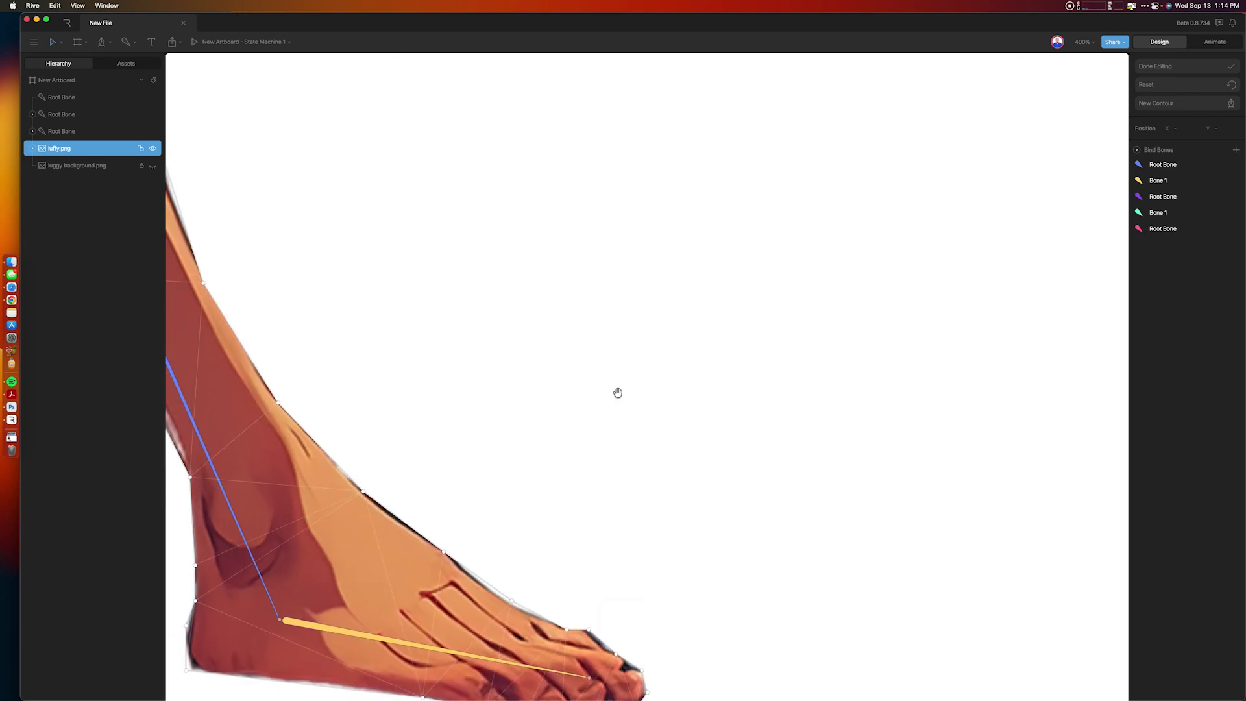
{"action": "left_click_drag", "start_coordinate": [431, 387], "coordinate": [604, 210]}
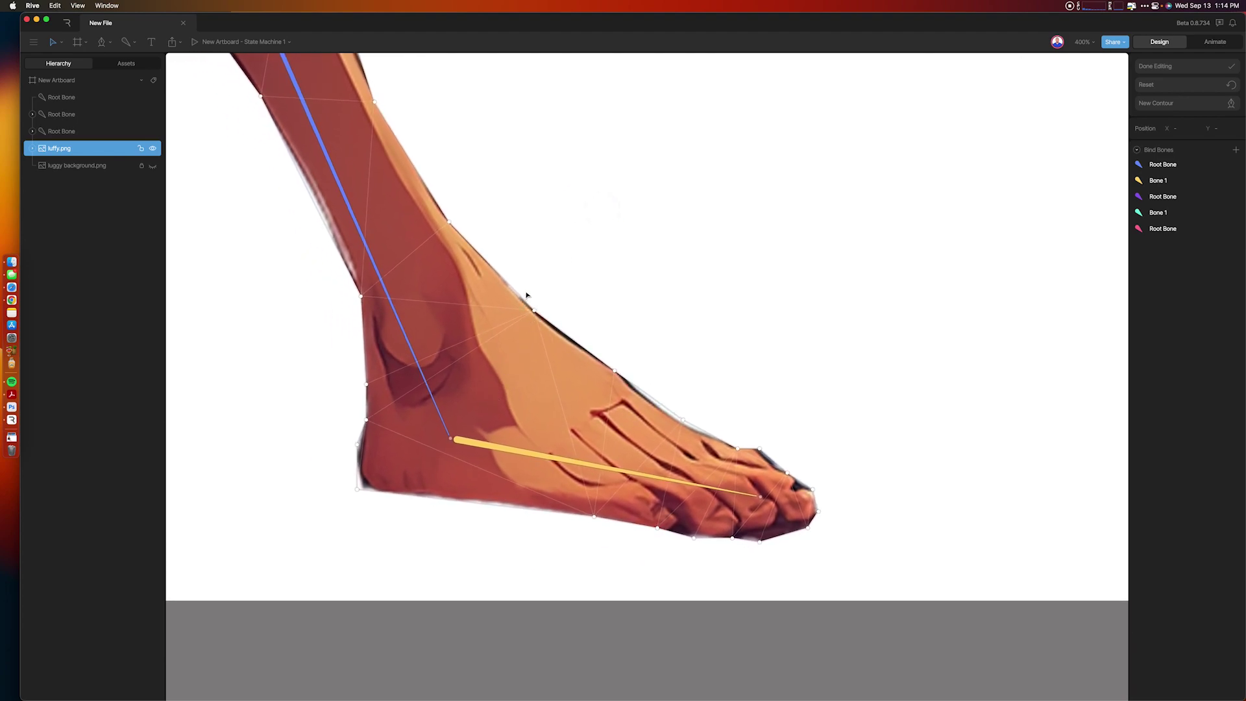
{"action": "left_click_drag", "start_coordinate": [527, 287], "coordinate": [883, 588]}
{"action": "left_click_drag", "start_coordinate": [339, 409], "coordinate": [431, 518]}
{"action": "left_click_drag", "start_coordinate": [1214, 181], "coordinate": [1210, 167]}
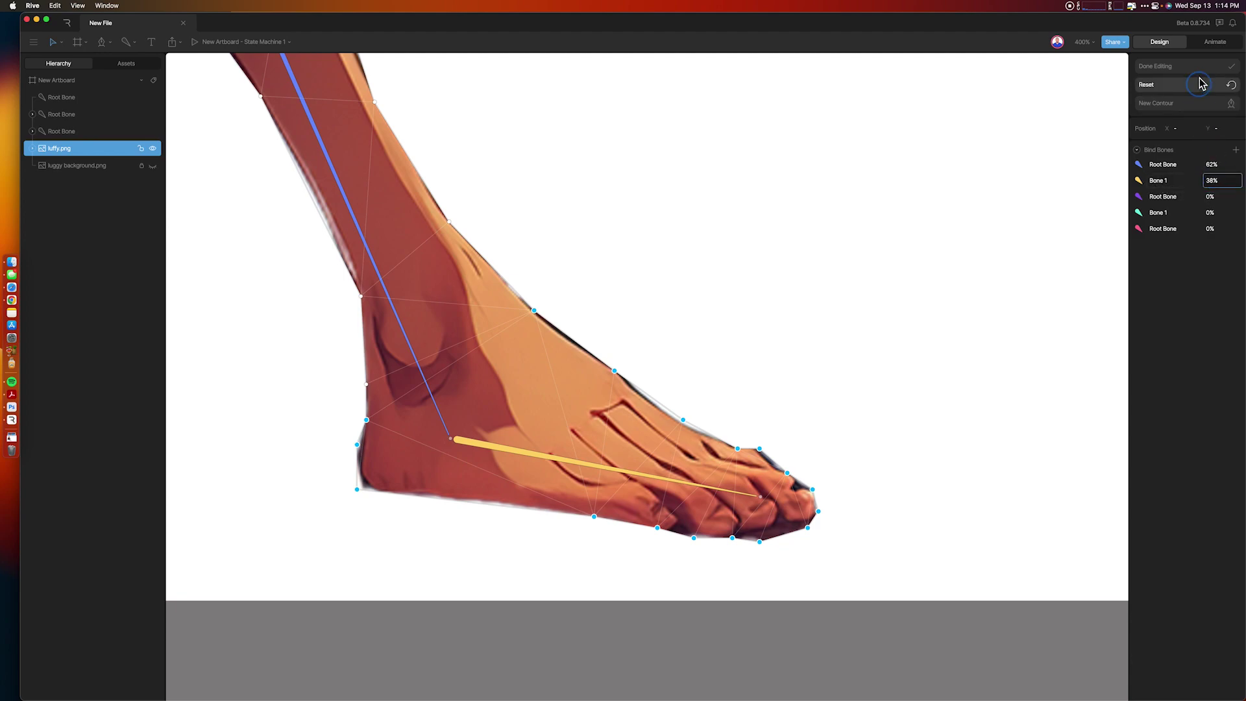
{"action": "left_click", "coordinate": [1213, 180]}
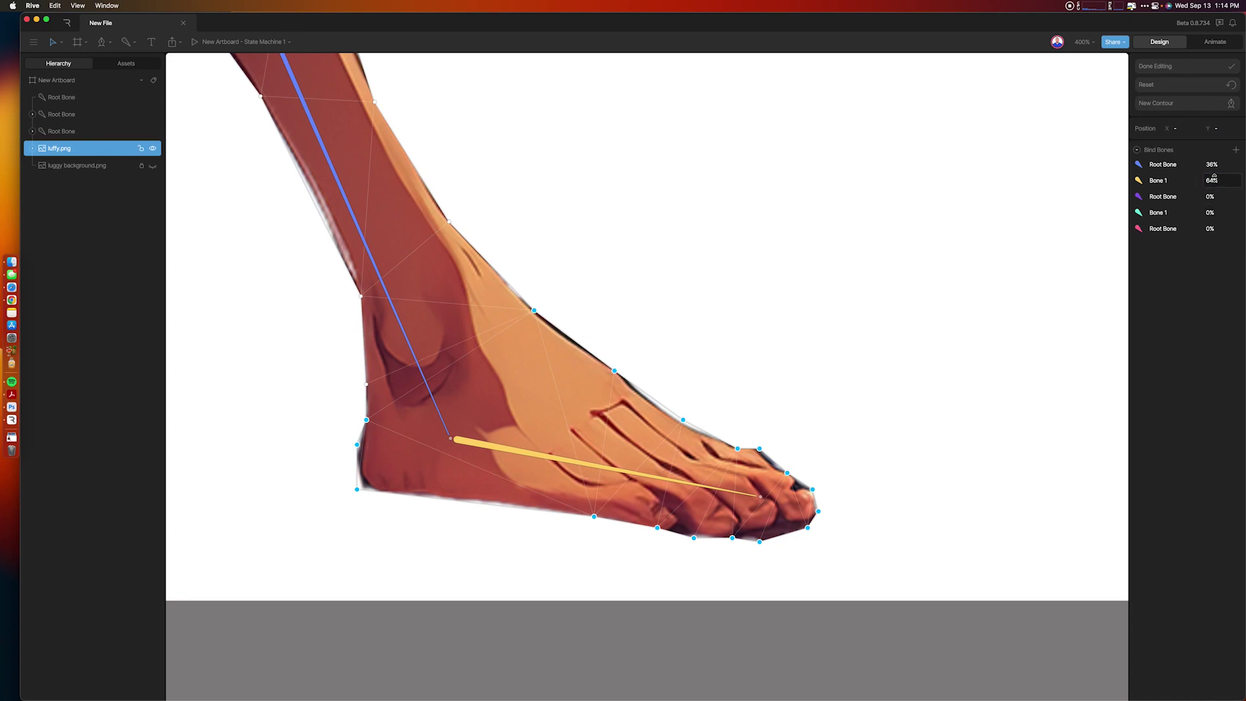
{"action": "type", "text": "100"}
{"action": "key", "text": "Tab"}
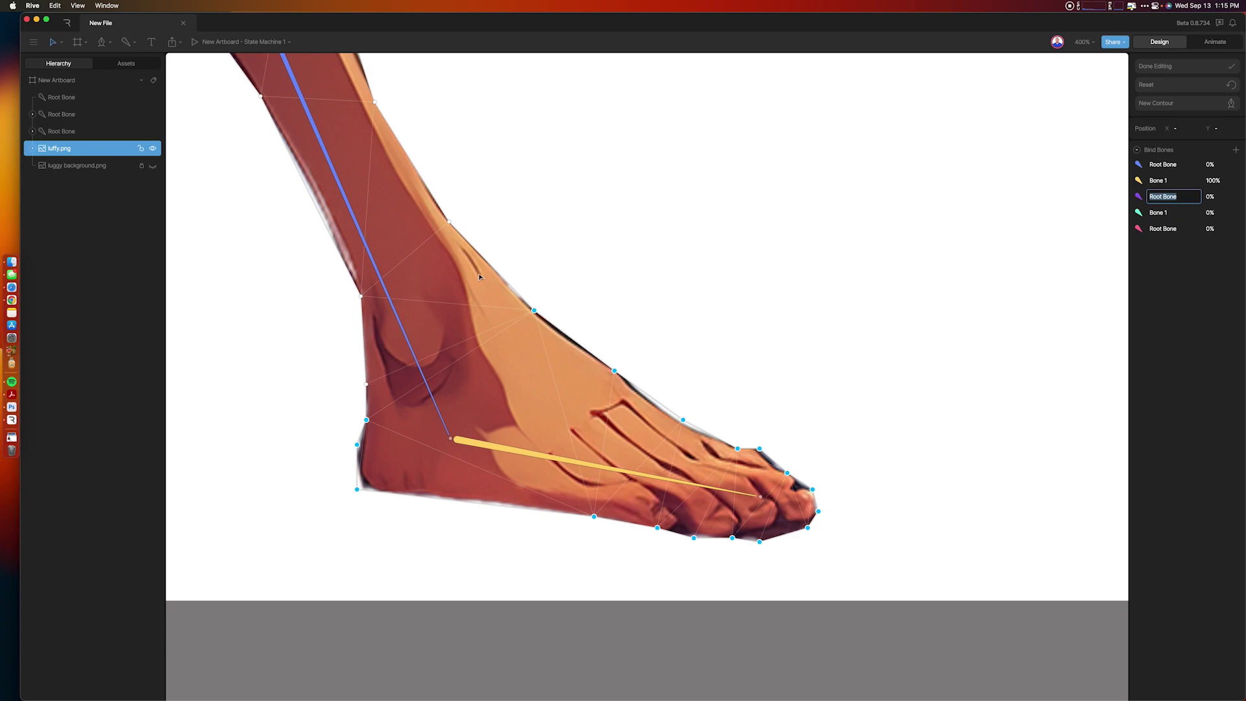
{"action": "key", "text": "super+minus"}
{"action": "key", "text": "Escape"}
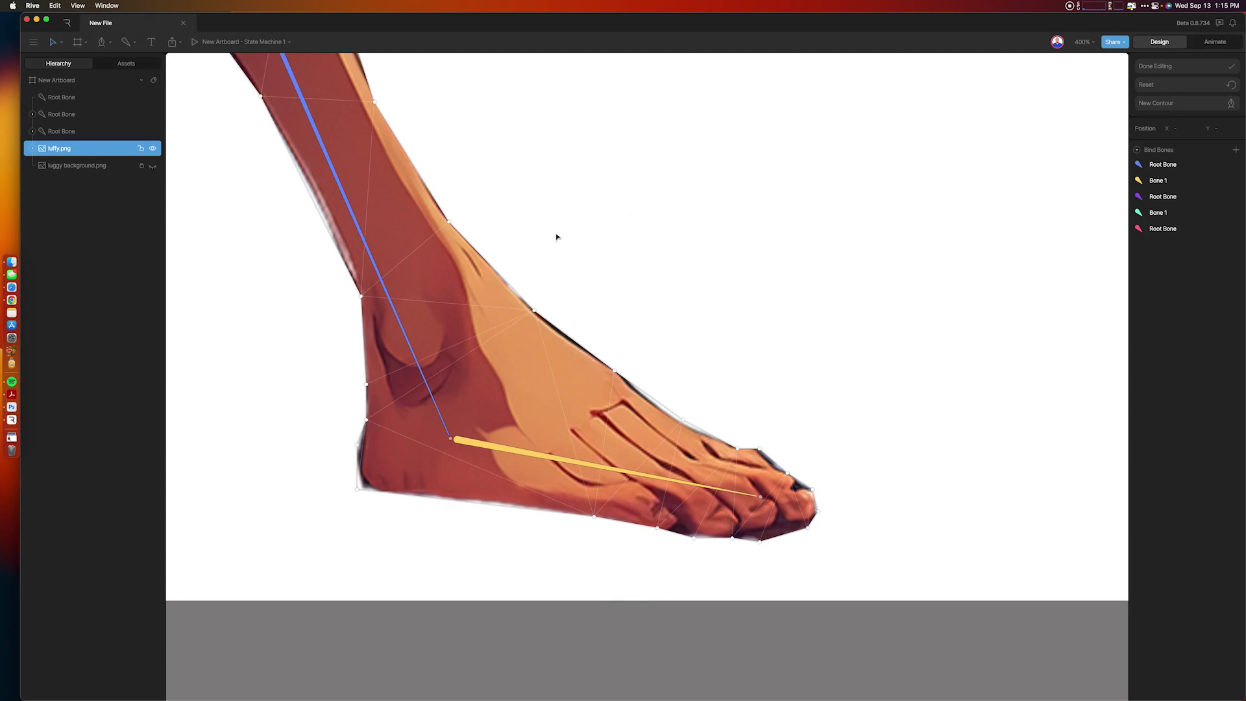
Step: Select the front leg's mesh vertices from the trouser cuff to the ankle and check their bone weights
{"action": "key", "text": "super+minus"}
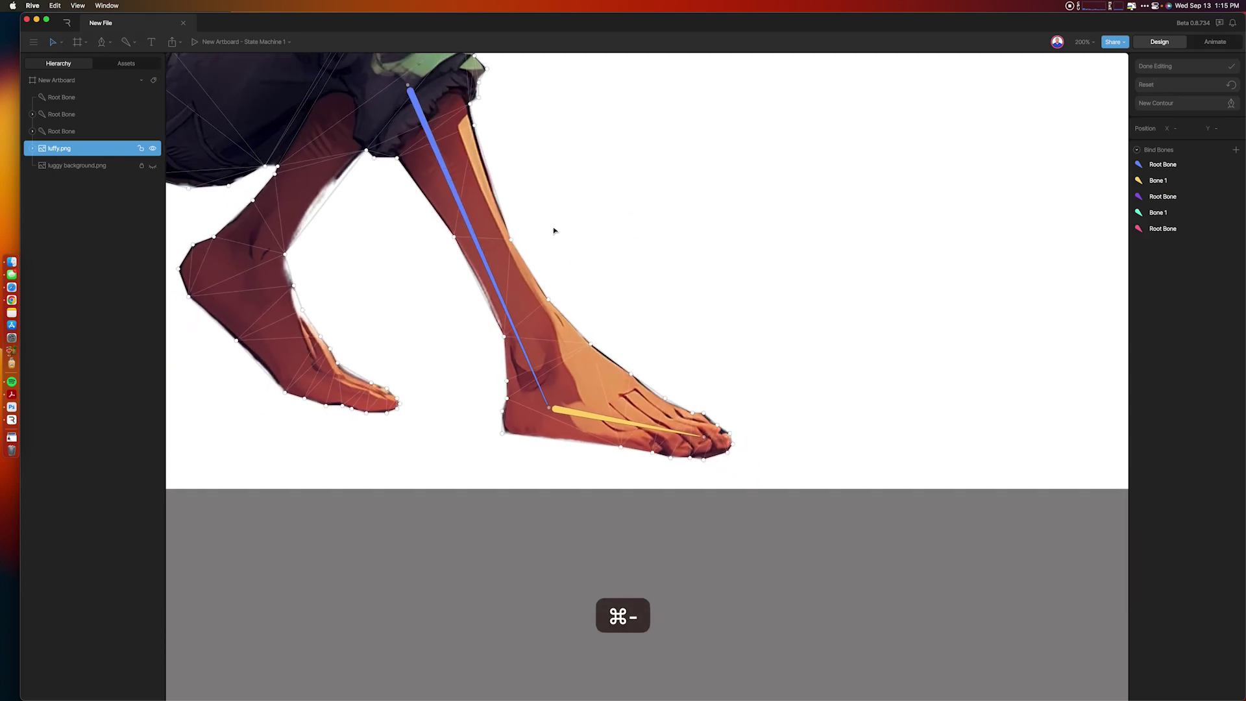
{"action": "left_click_drag", "start_coordinate": [556, 198], "coordinate": [601, 251]}
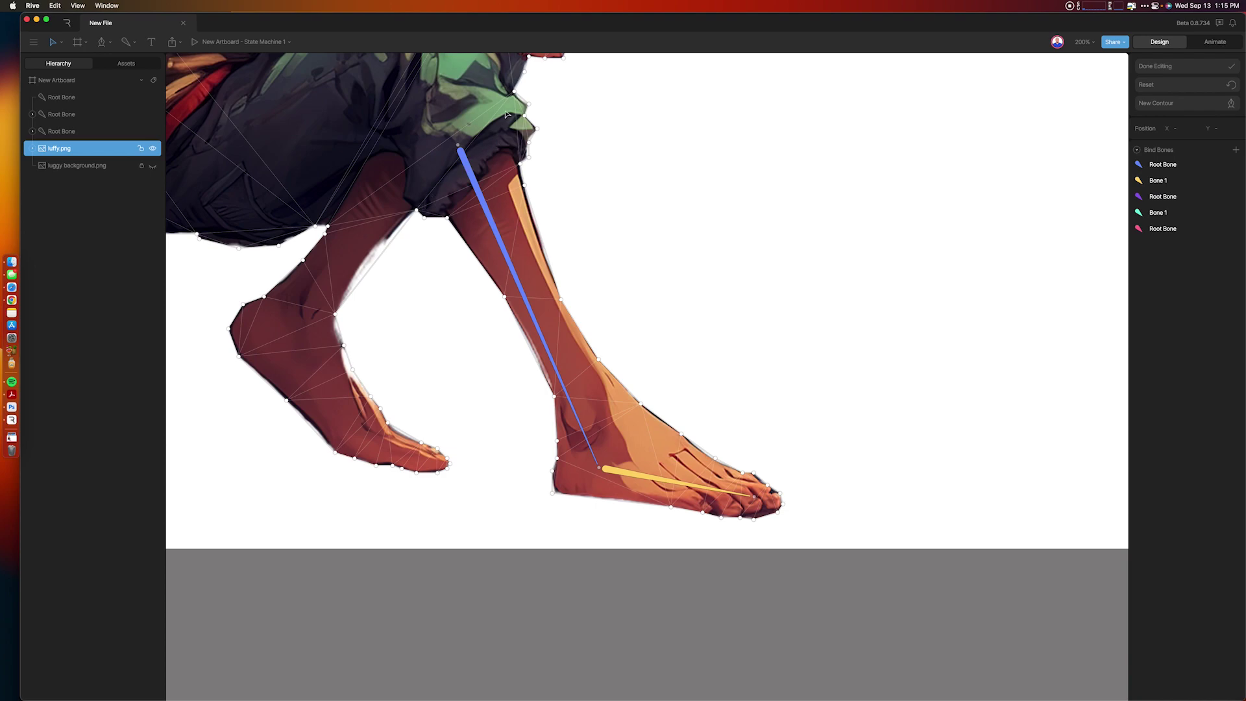
{"action": "left_click_drag", "start_coordinate": [498, 85], "coordinate": [620, 407]}
{"action": "left_click", "coordinate": [447, 218], "text": "shift"}
{"action": "left_click", "coordinate": [424, 217], "text": "shift"}
{"action": "left_click", "coordinate": [416, 211], "text": "shift"}
{"action": "left_click", "coordinate": [557, 441]}
{"action": "left_click", "coordinate": [557, 459]}
Step: Weight the mesh vertices at the outer end of the jacket's tail 100% to the tail's tip bone
{"action": "left_click_drag", "start_coordinate": [414, 342], "coordinate": [982, 453]}
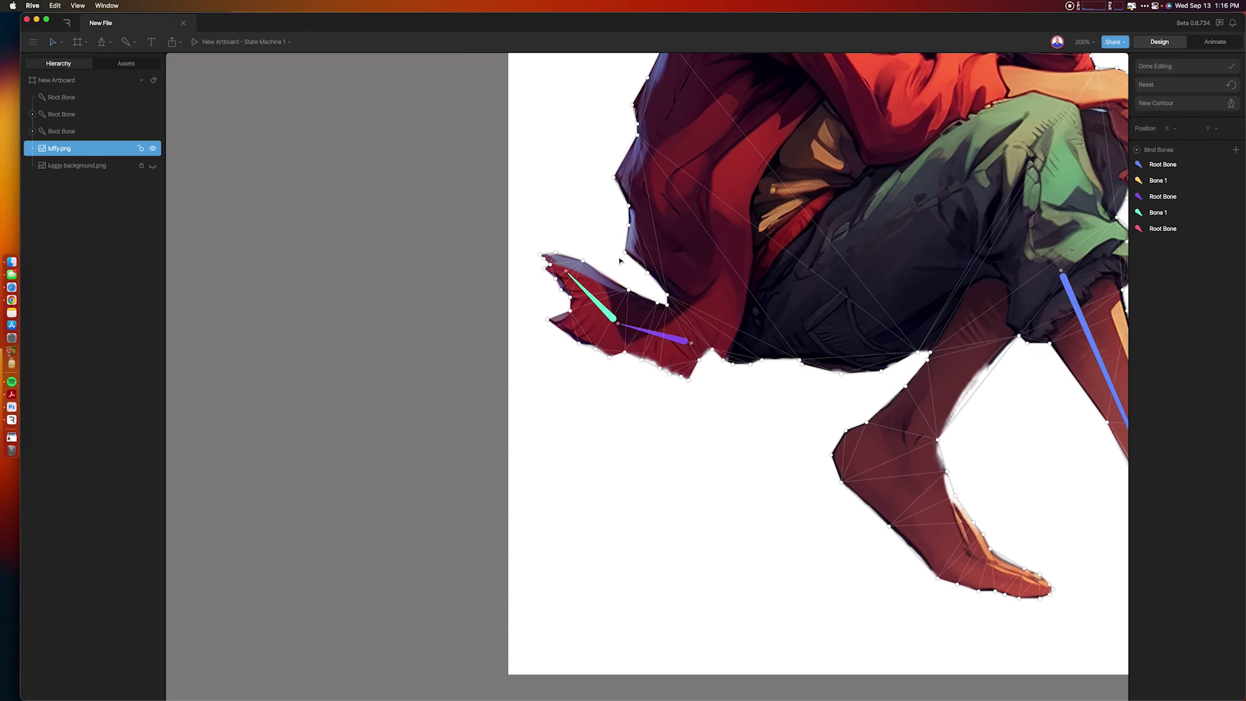
{"action": "left_click_drag", "start_coordinate": [608, 242], "coordinate": [530, 364]}
{"action": "left_click", "coordinate": [610, 357], "text": "shift"}
{"action": "left_click", "coordinate": [1210, 215]}
{"action": "type", "text": "100"}
{"action": "key", "text": "Tab"}
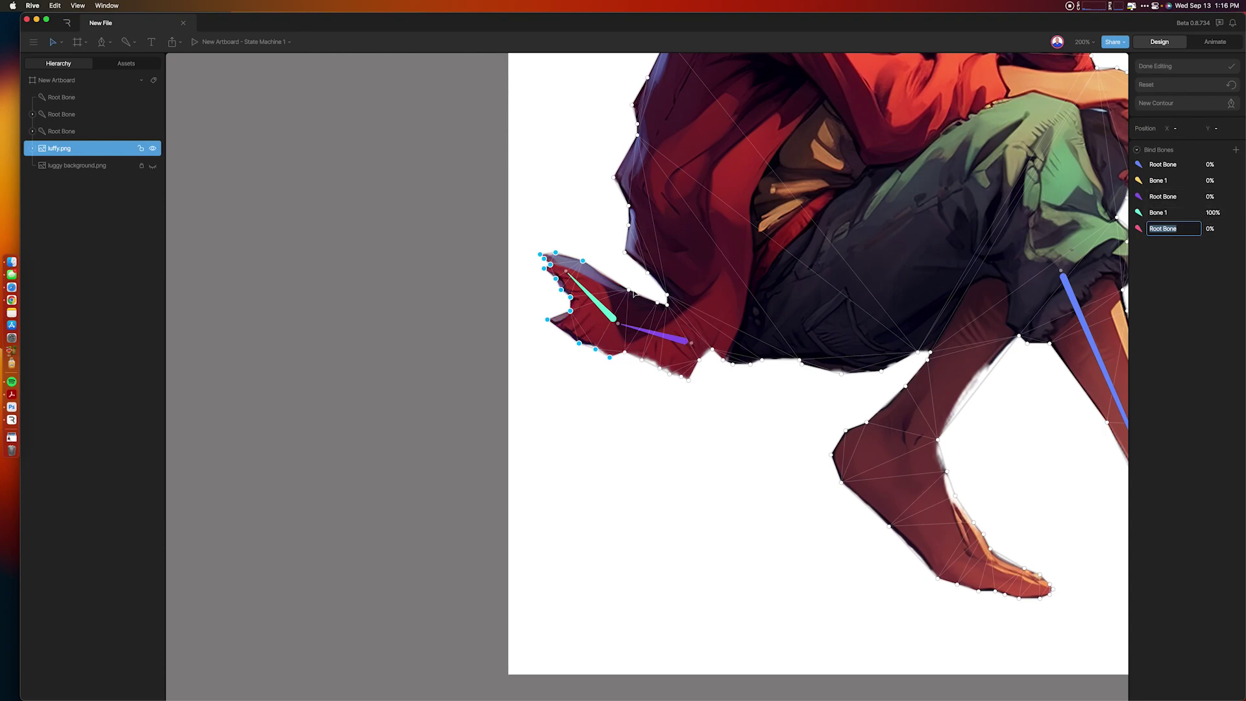
Step: Assign weight from the tail's root bone to the mesh vertices at the base of the jacket's tail
{"action": "left_click_drag", "start_coordinate": [617, 270], "coordinate": [646, 365]}
{"action": "left_click_drag", "start_coordinate": [708, 400], "coordinate": [652, 302]}
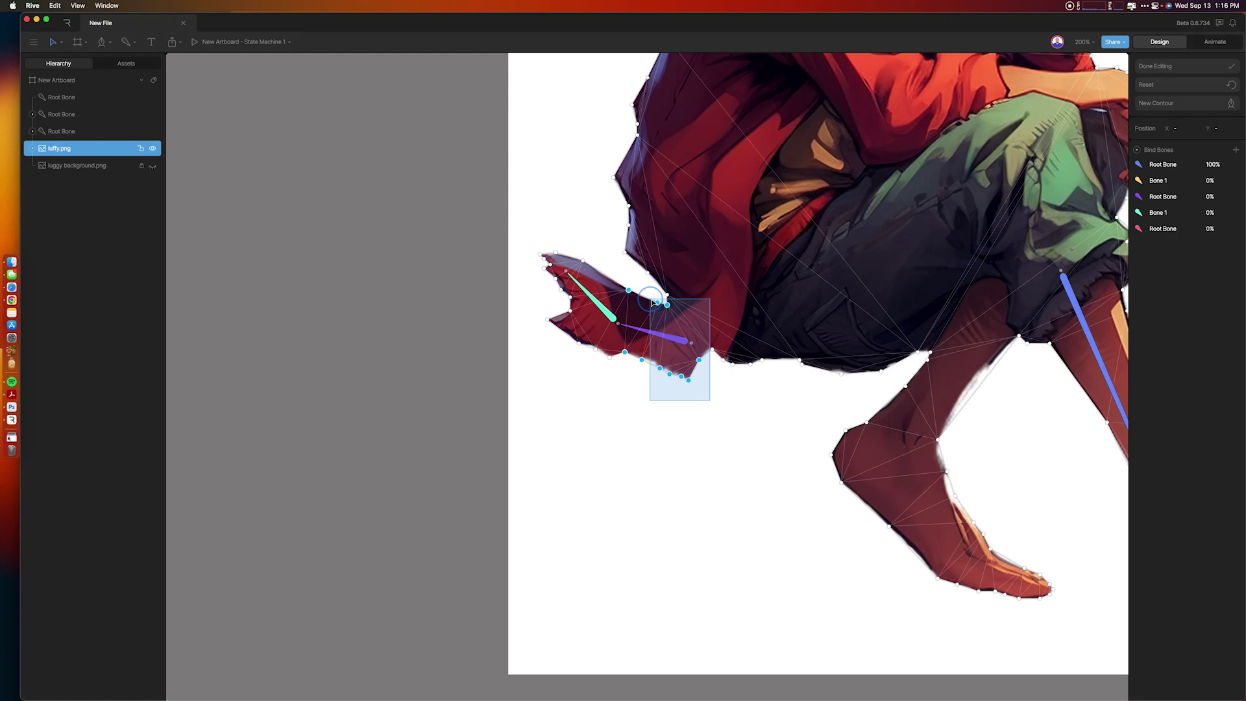
{"action": "left_click_drag", "start_coordinate": [653, 302], "coordinate": [652, 303]}
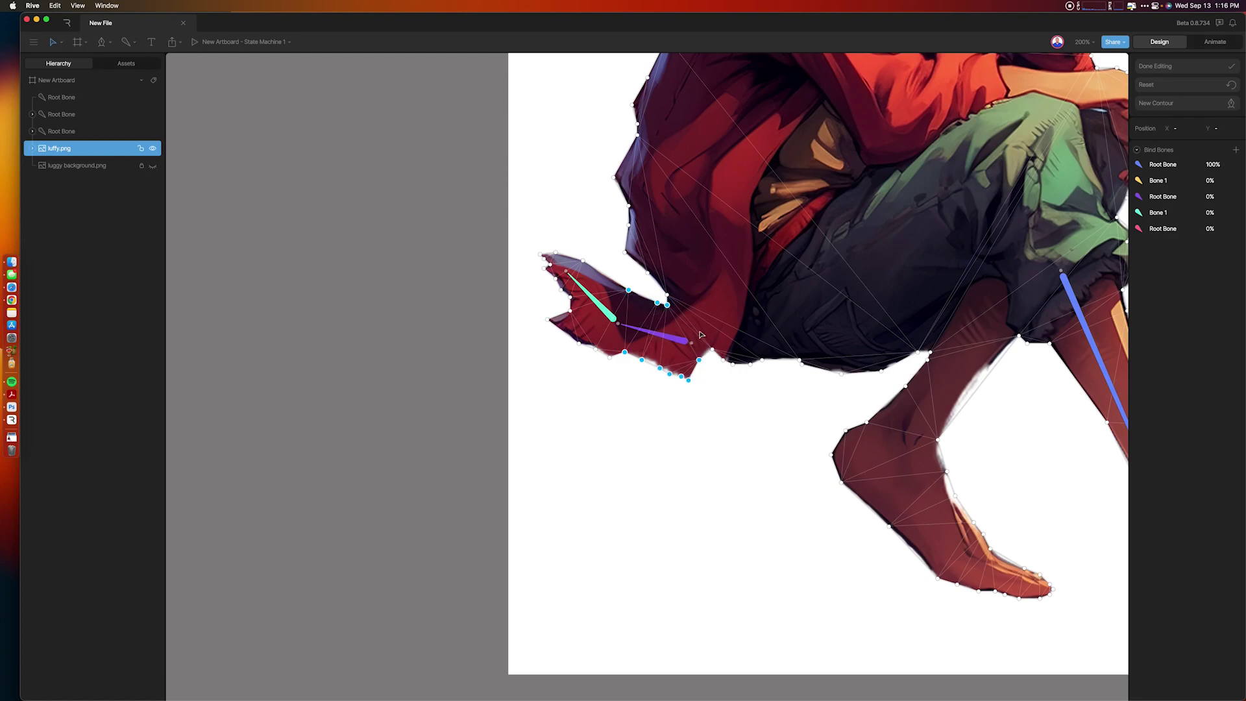
{"action": "left_click", "coordinate": [1211, 196]}
{"action": "type", "text": "10"}
{"action": "key", "text": "Return"}
{"action": "left_click", "coordinate": [577, 424]}
Step: Weight the mesh vertices around the hat, hair, face and raised hand 100% to the neck bone and finish editing the mesh
{"action": "left_click_drag", "start_coordinate": [787, 365], "coordinate": [522, 699]}
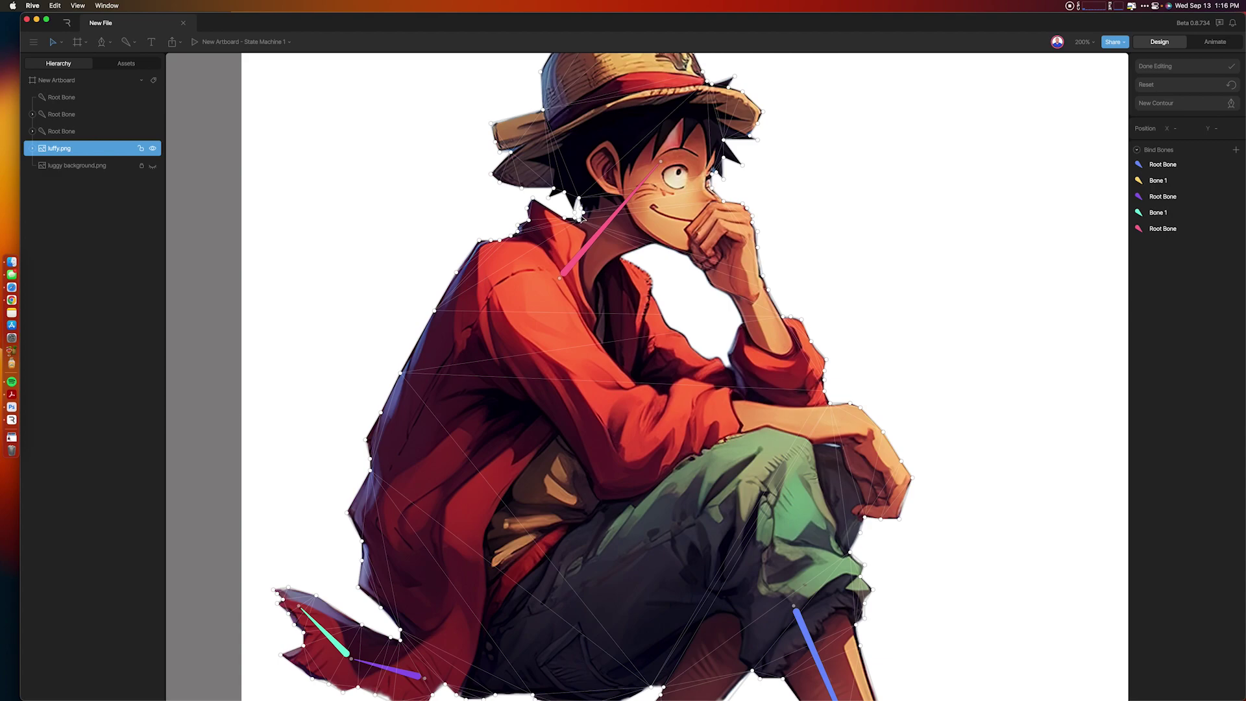
{"action": "left_click", "coordinate": [579, 213]}
{"action": "left_click", "coordinate": [578, 198], "text": "shift"}
{"action": "left_click_drag", "start_coordinate": [458, 143], "coordinate": [587, 192]}
{"action": "left_click_drag", "start_coordinate": [456, 89], "coordinate": [561, 144]}
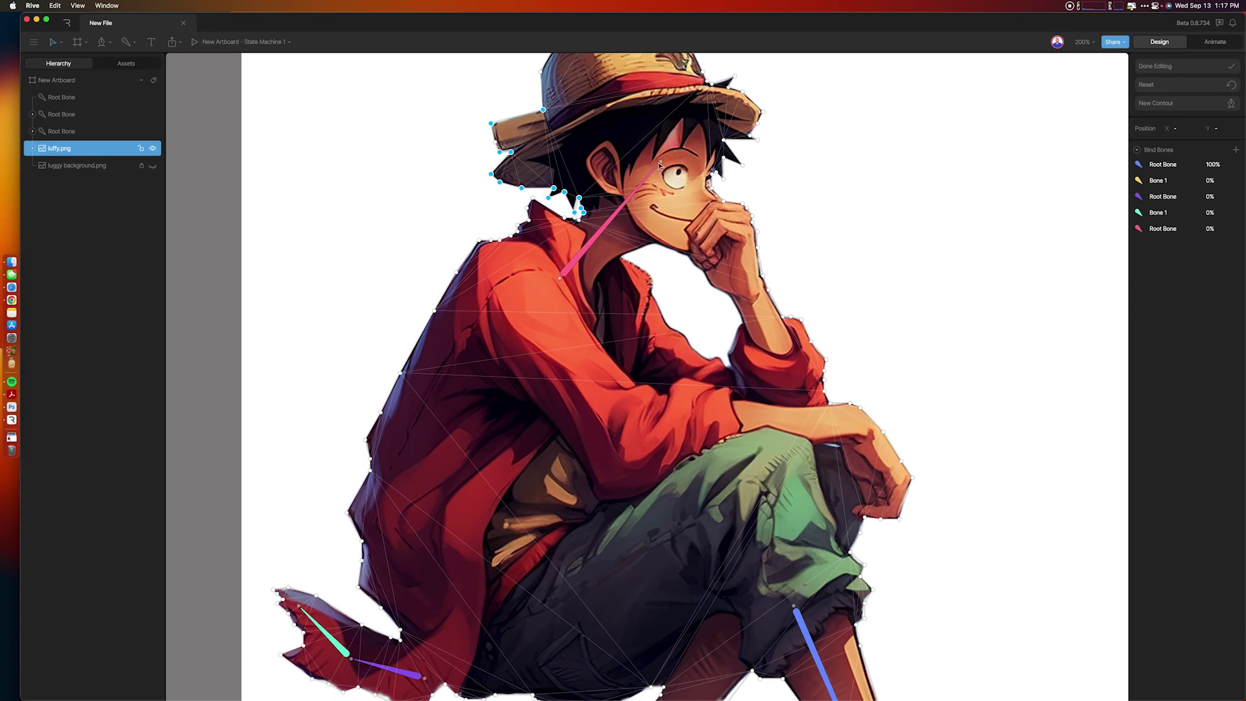
{"action": "left_click", "coordinate": [496, 143]}
{"action": "left_click_drag", "start_coordinate": [806, 287], "coordinate": [658, 51]}
{"action": "scroll", "coordinate": [812, 222], "scroll_direction": "up", "scroll_amount": 4}
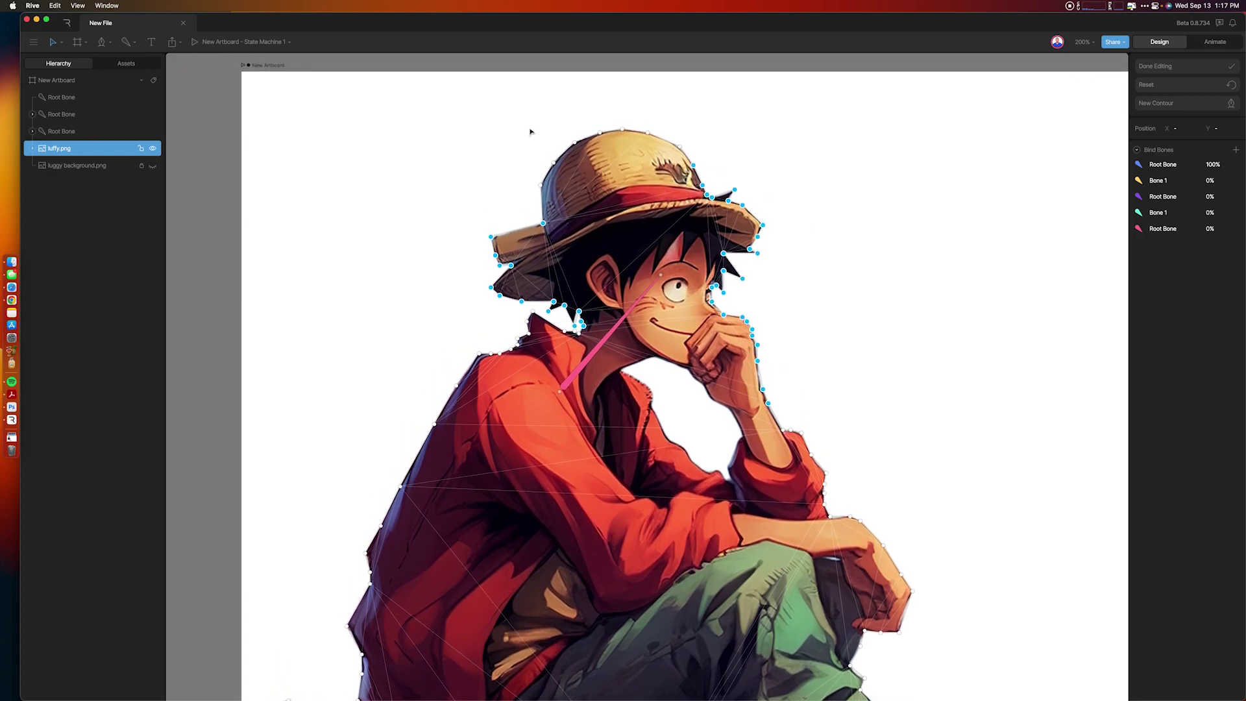
{"action": "left_click_drag", "start_coordinate": [475, 106], "coordinate": [673, 205]}
{"action": "left_click", "coordinate": [1219, 231]}
{"action": "type", "text": "100"}
{"action": "key", "text": "Tab"}
{"action": "left_click", "coordinate": [1198, 68]}
{"action": "left_click", "coordinate": [901, 272]}
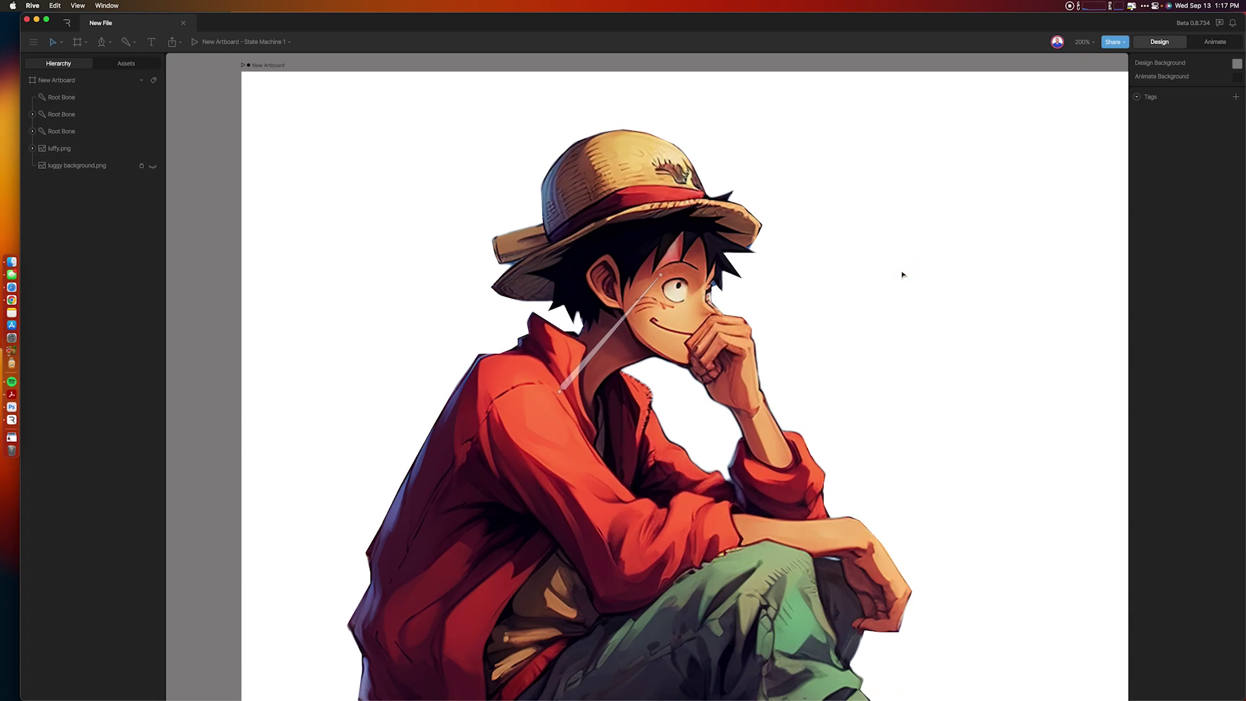
Step: Test the neck bone's effect on the head by rotating and scaling it, and undo both changes
{"action": "key", "text": "super+minus"}
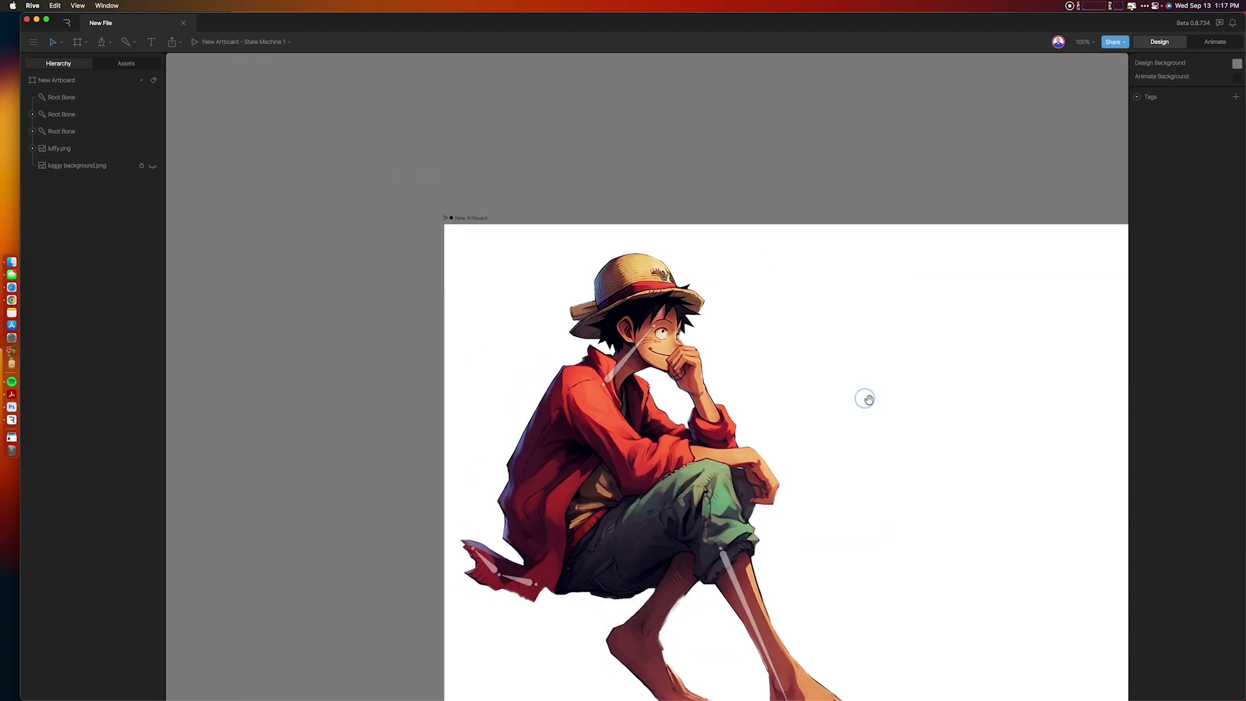
{"action": "left_click_drag", "start_coordinate": [865, 398], "coordinate": [710, 281]}
{"action": "left_click", "coordinate": [474, 255]}
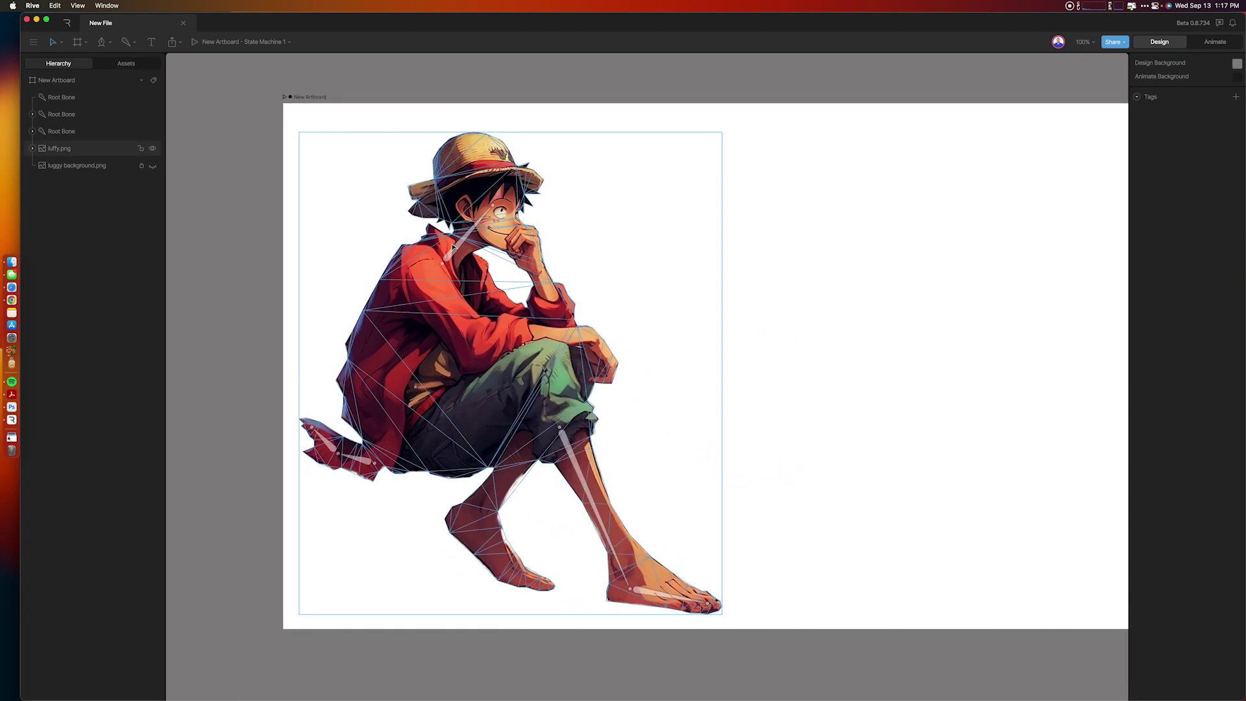
{"action": "left_click", "coordinate": [458, 250]}
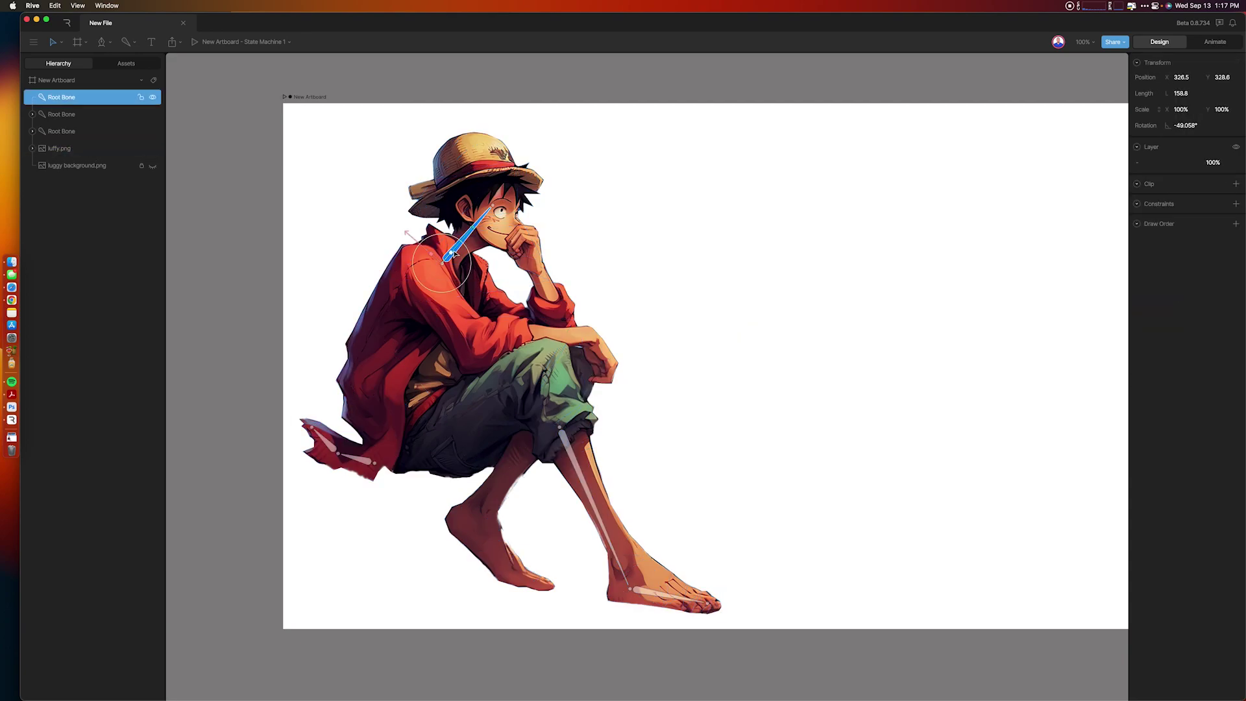
{"action": "left_click_drag", "start_coordinate": [472, 261], "coordinate": [468, 256]}
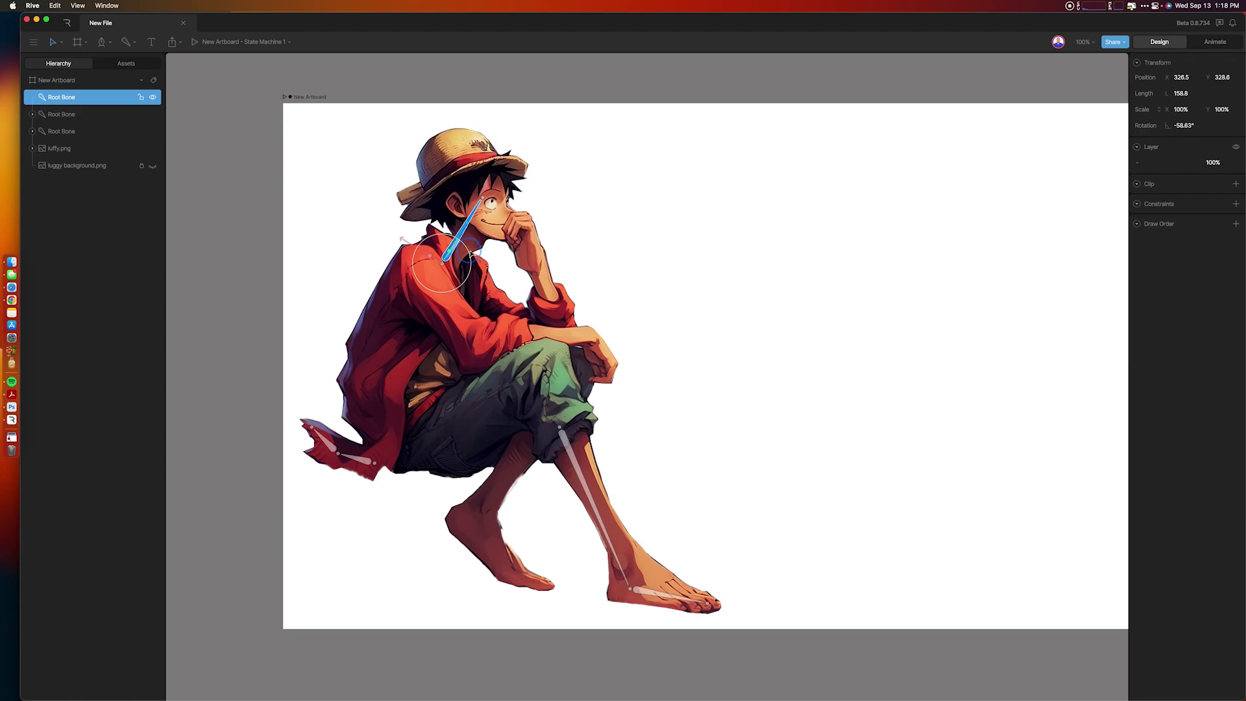
{"action": "key", "text": "super+z"}
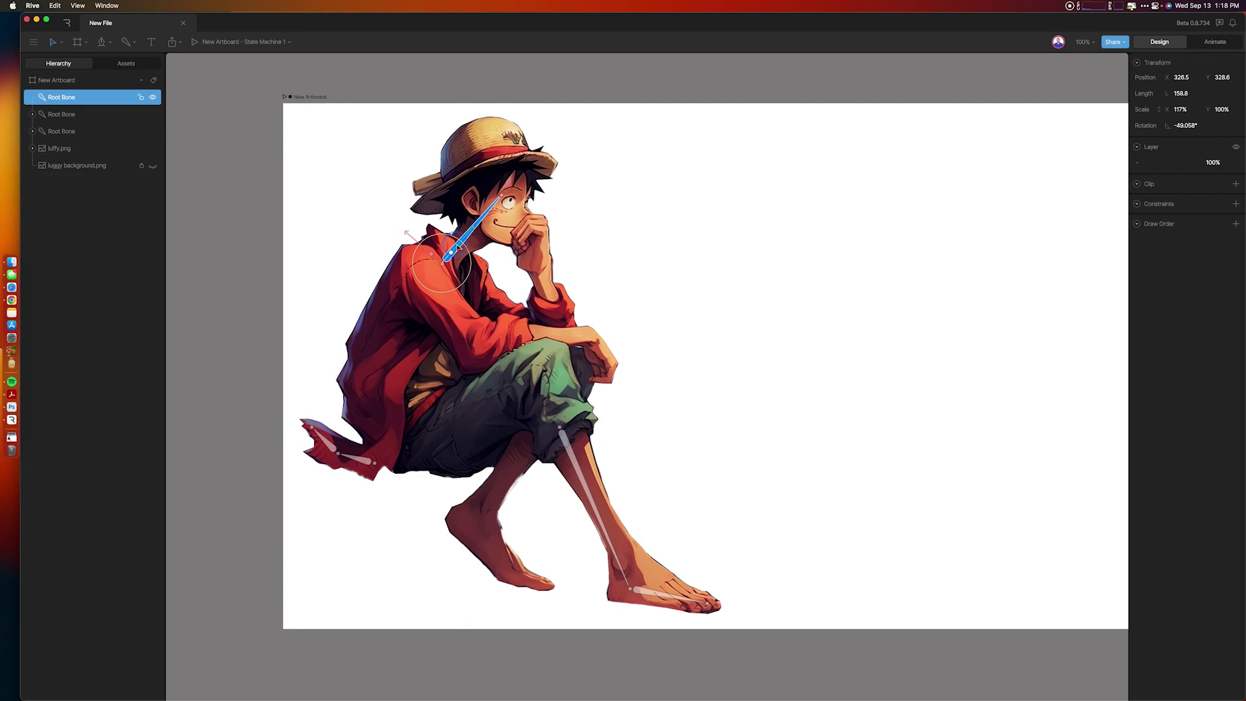
{"action": "left_click_drag", "start_coordinate": [440, 275], "coordinate": [516, 274]}
{"action": "key", "text": "super+z"}
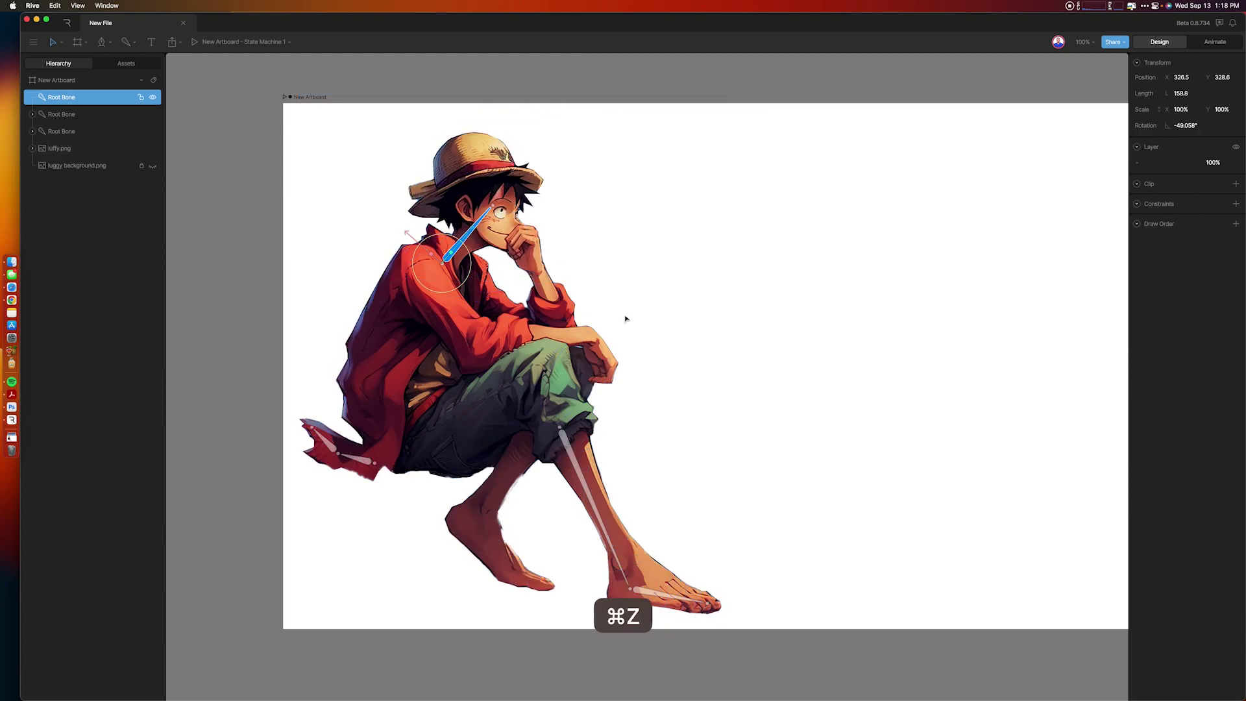
Step: Test the rotation of the front leg's shin and foot bones, undoing each change
{"action": "left_click", "coordinate": [589, 494]}
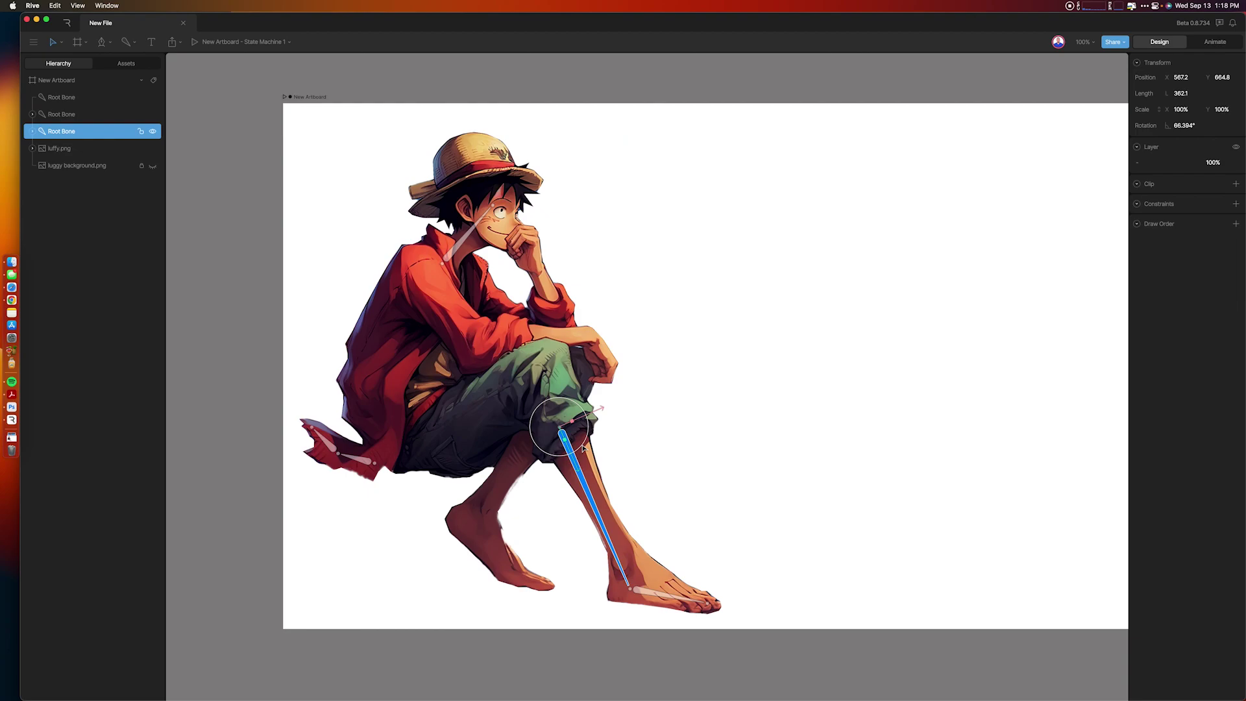
{"action": "left_click_drag", "start_coordinate": [583, 448], "coordinate": [720, 444]}
{"action": "key", "text": "super+z"}
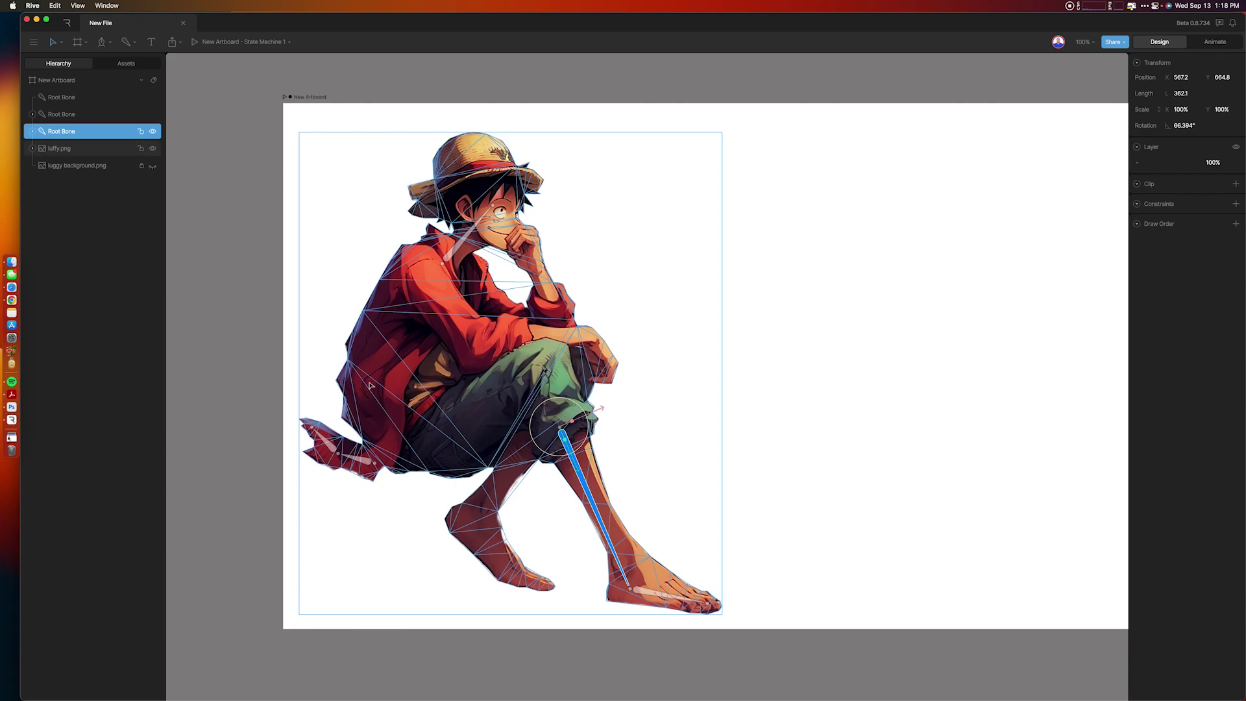
{"action": "left_click", "coordinate": [646, 594]}
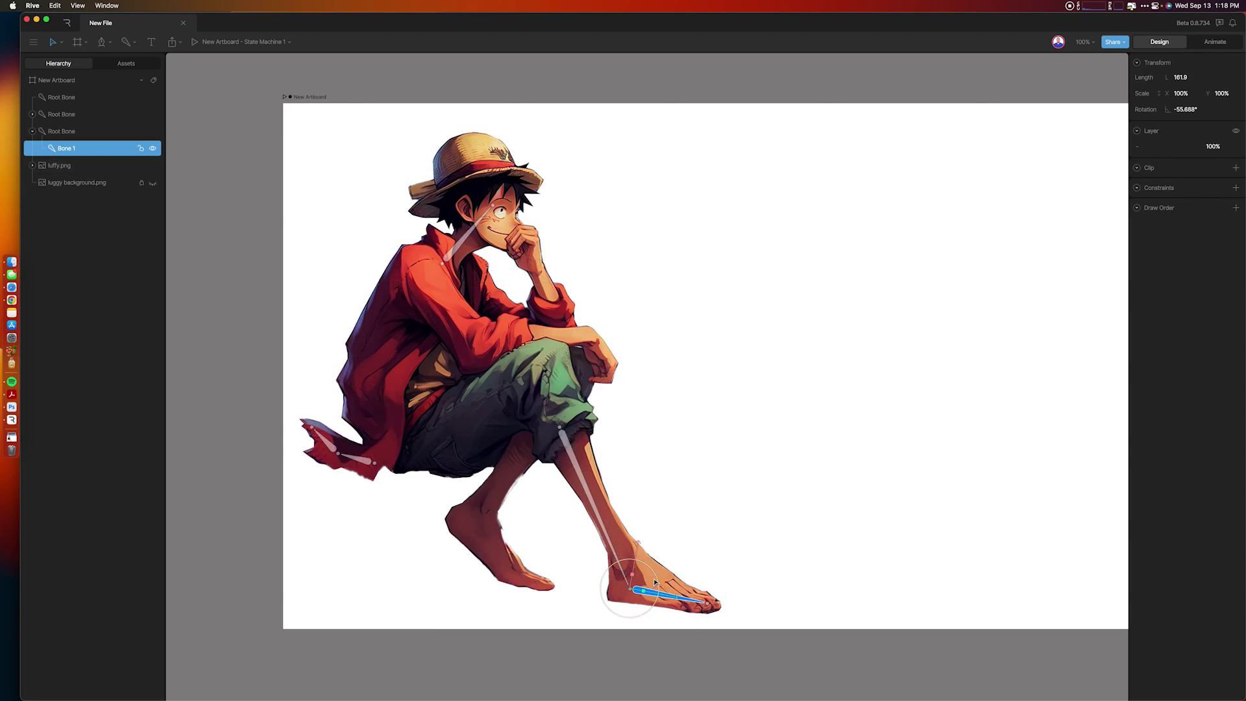
{"action": "left_click_drag", "start_coordinate": [659, 582], "coordinate": [653, 566]}
{"action": "key", "text": "super+z"}
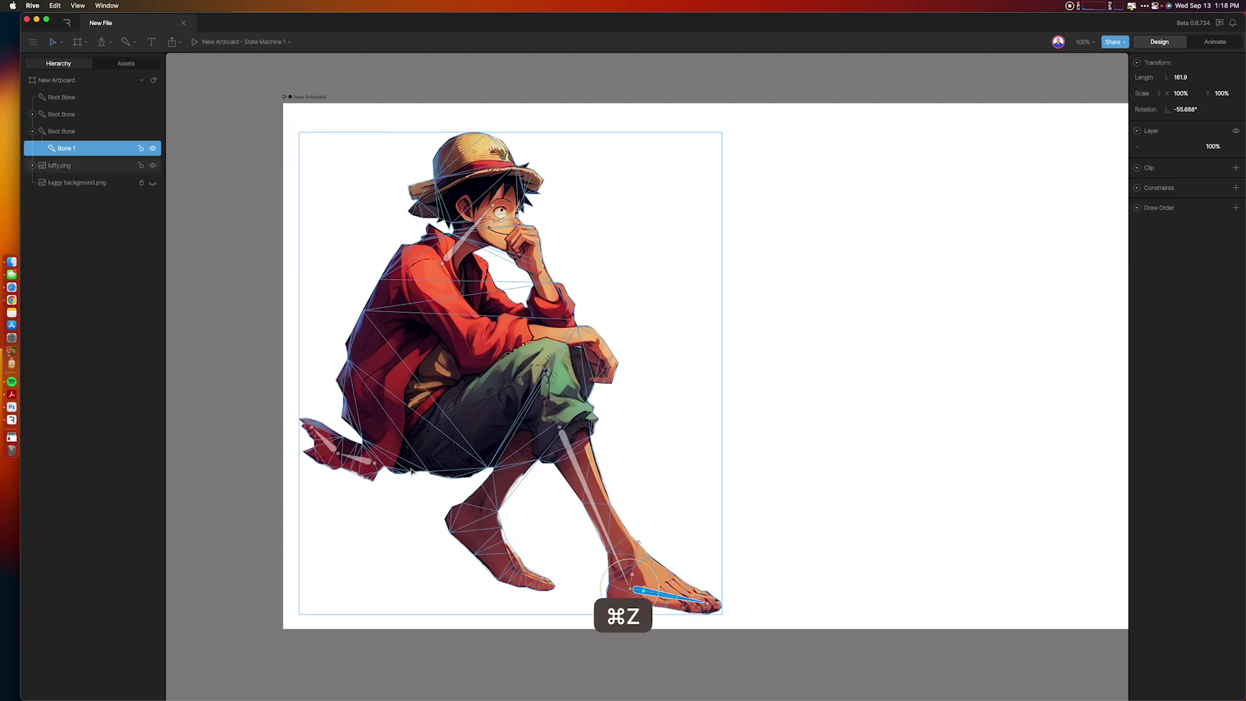
Step: Test the rotation of the jacket tail's root and tip bones, undoing each change and clearing the selection
{"action": "left_click", "coordinate": [356, 461]}
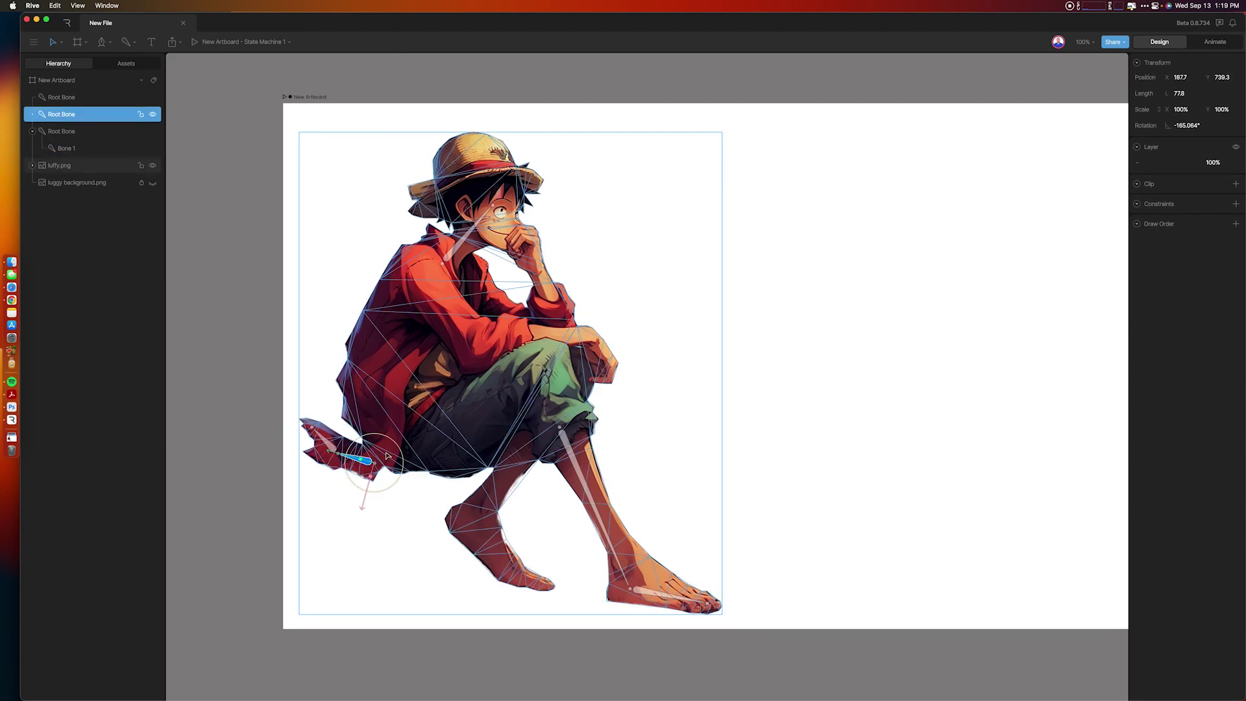
{"action": "left_click_drag", "start_coordinate": [402, 452], "coordinate": [420, 426]}
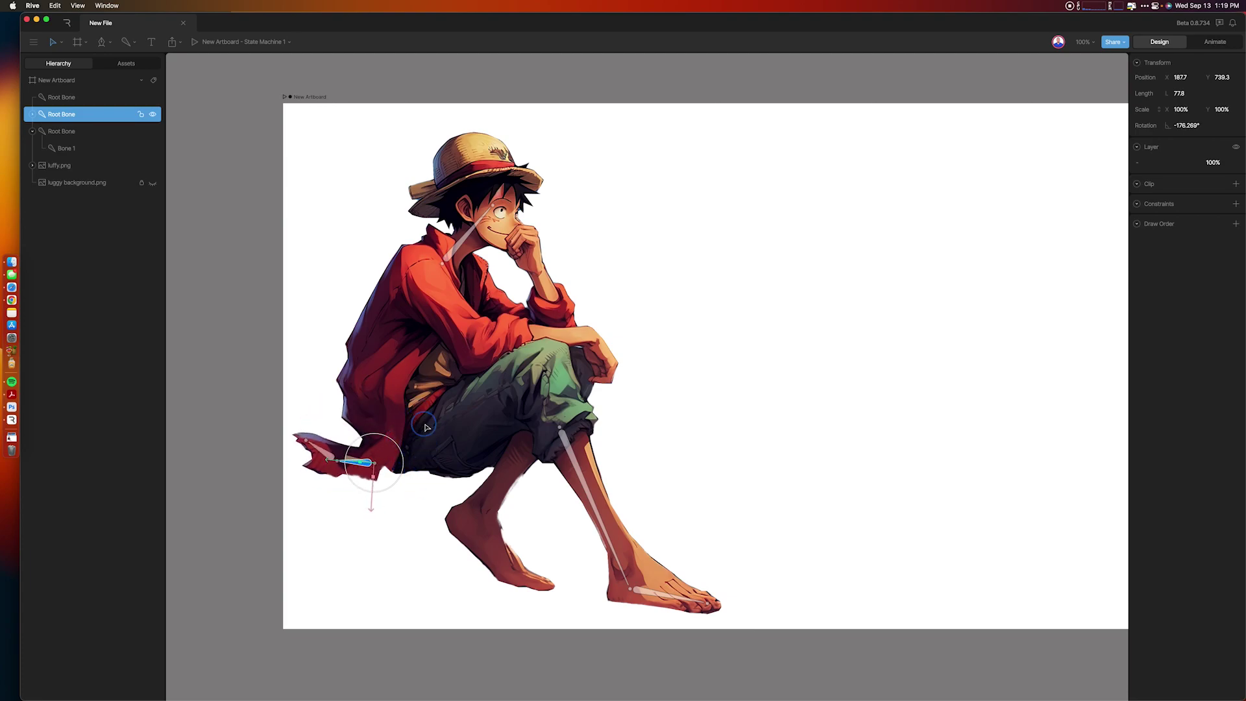
{"action": "key", "text": "super+z"}
{"action": "left_click_drag", "start_coordinate": [329, 448], "coordinate": [362, 418]}
{"action": "key", "text": "super+z"}
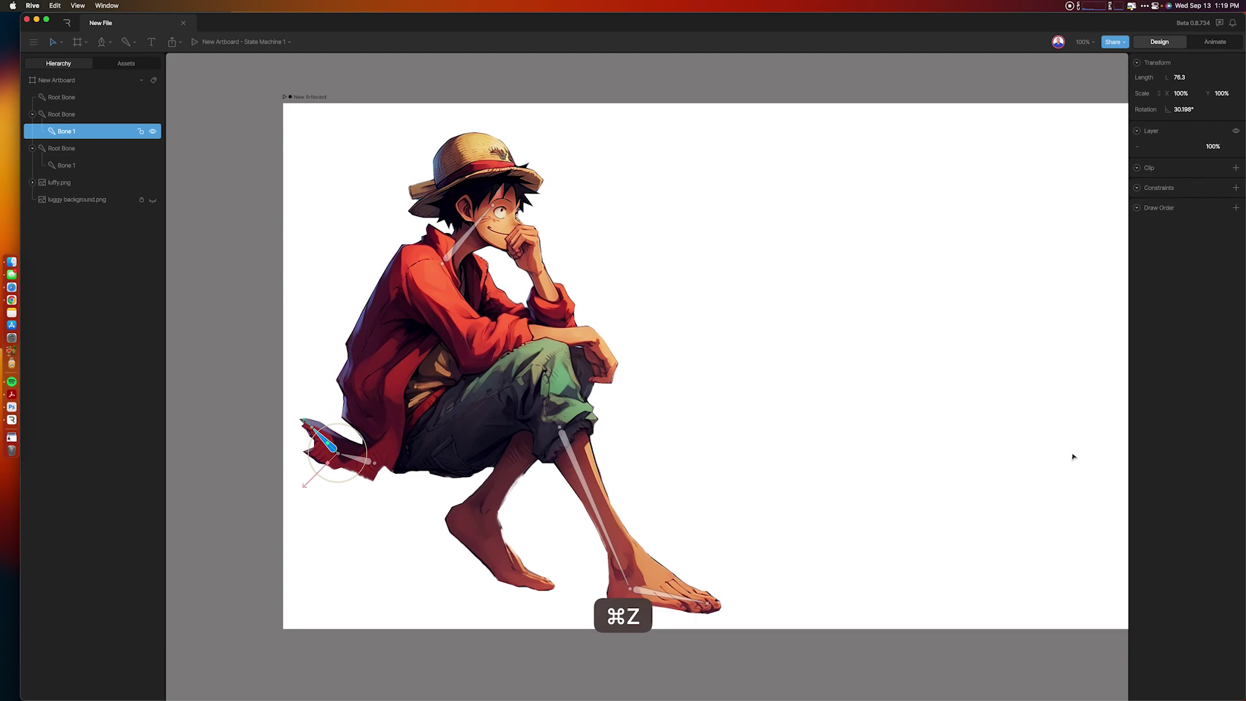
{"action": "left_click", "coordinate": [982, 414]}
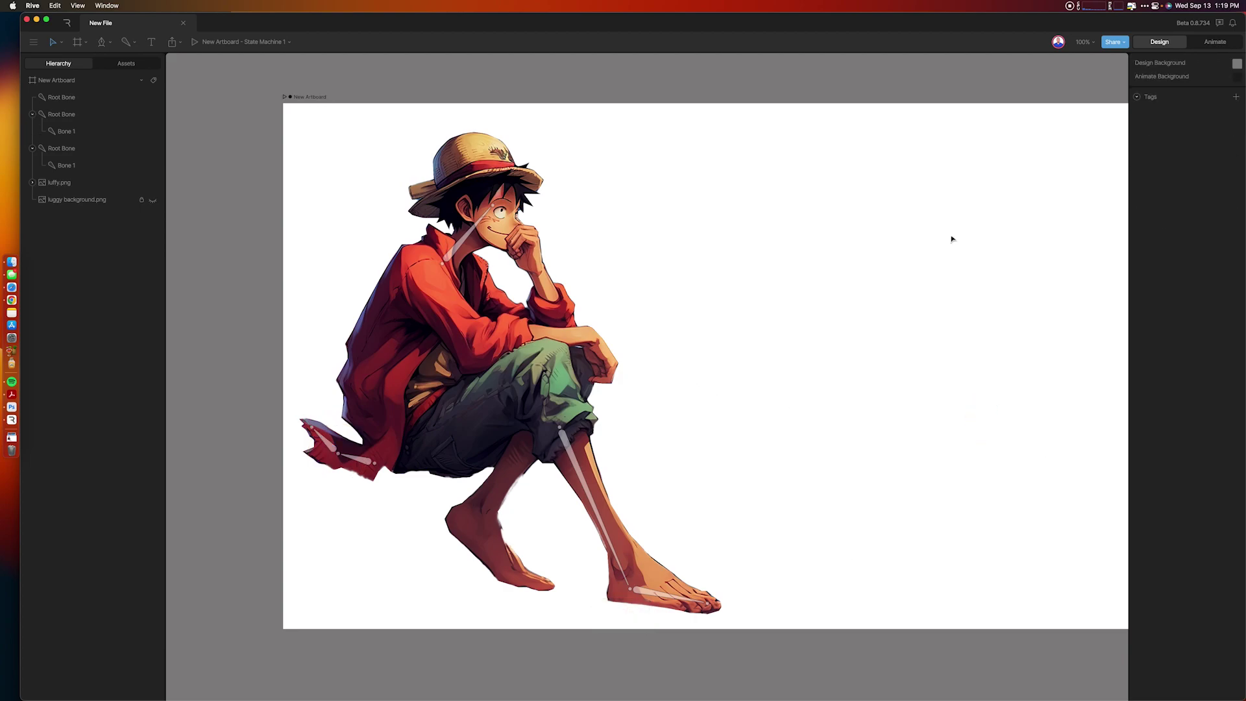
Step: Try to set the front leg root bone's weight to 0% for the mesh vertices around the back leg, seat, jacket and arms
{"action": "left_click", "coordinate": [681, 364]}
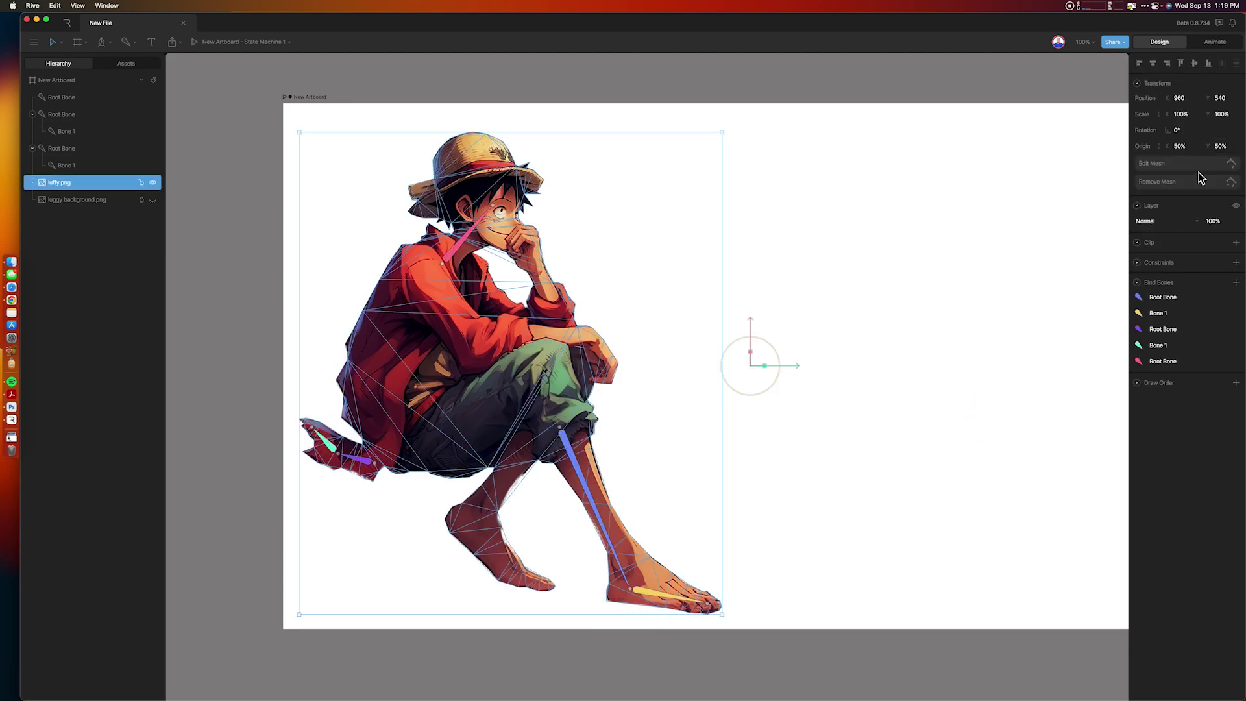
{"action": "left_click", "coordinate": [1199, 168]}
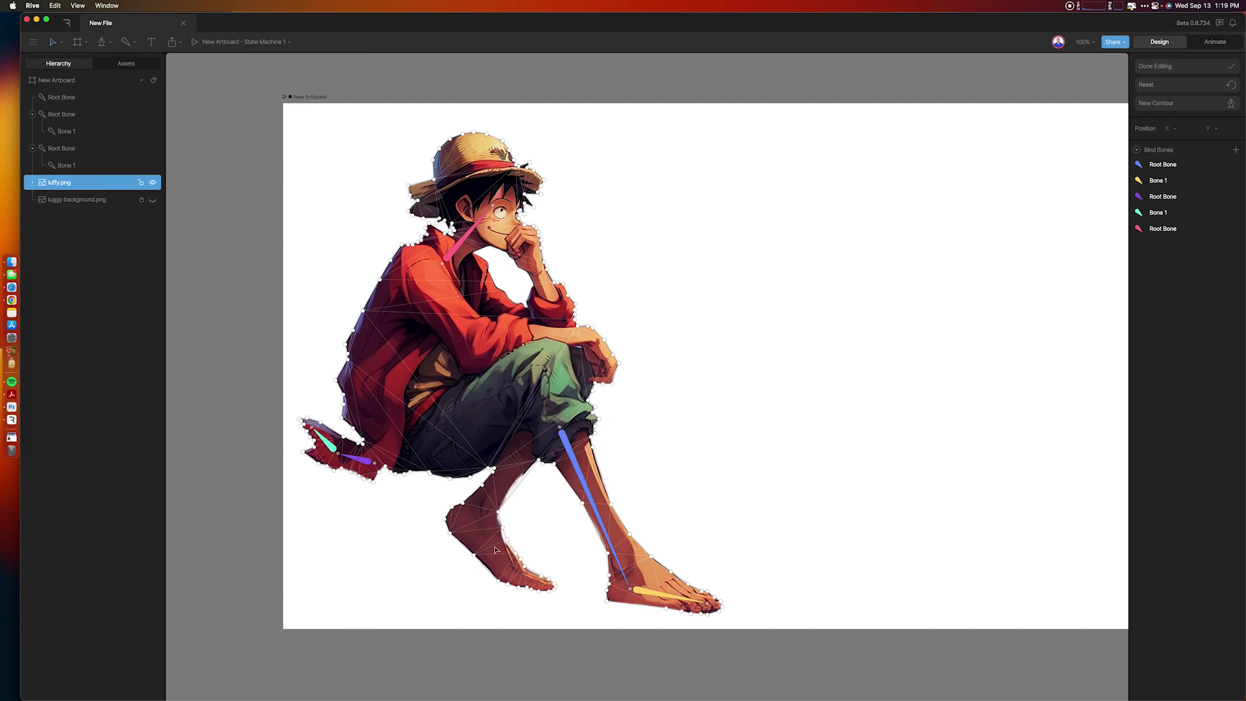
{"action": "left_click_drag", "start_coordinate": [570, 615], "coordinate": [384, 466]}
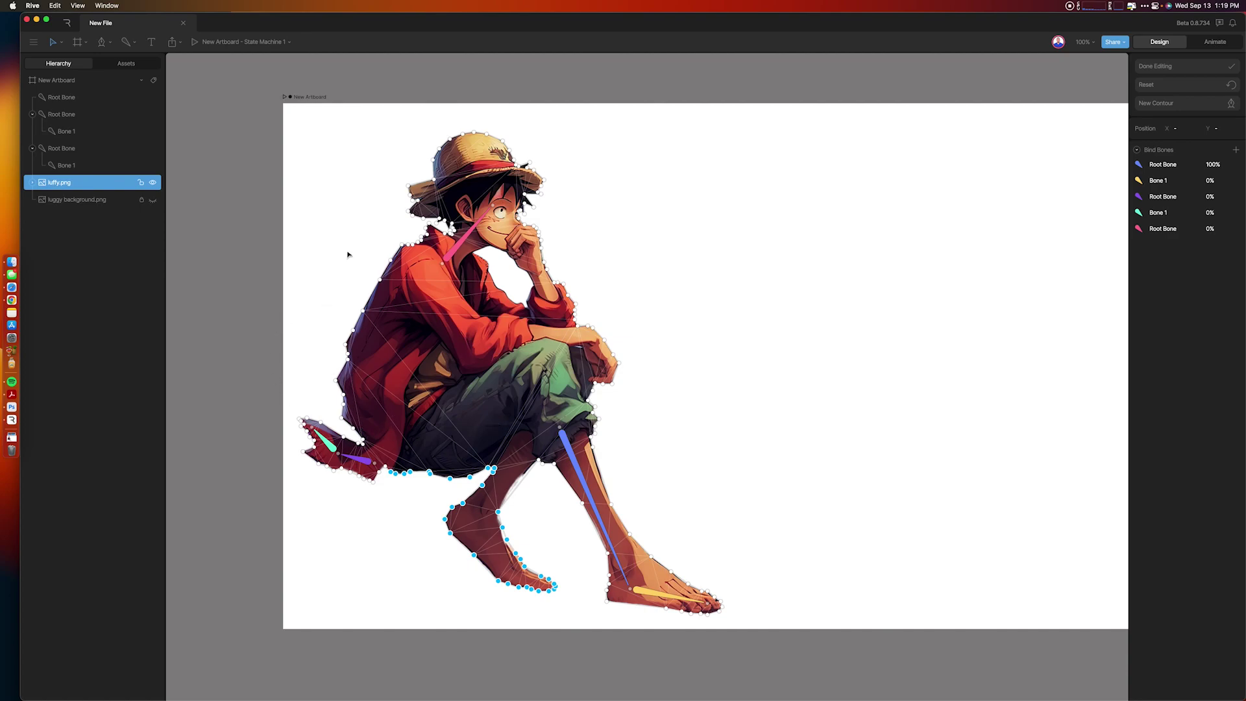
{"action": "left_click_drag", "start_coordinate": [320, 209], "coordinate": [407, 420]}
{"action": "left_click_drag", "start_coordinate": [332, 407], "coordinate": [365, 443]}
{"action": "left_click_drag", "start_coordinate": [404, 222], "coordinate": [441, 259]}
{"action": "left_click_drag", "start_coordinate": [647, 404], "coordinate": [523, 280]}
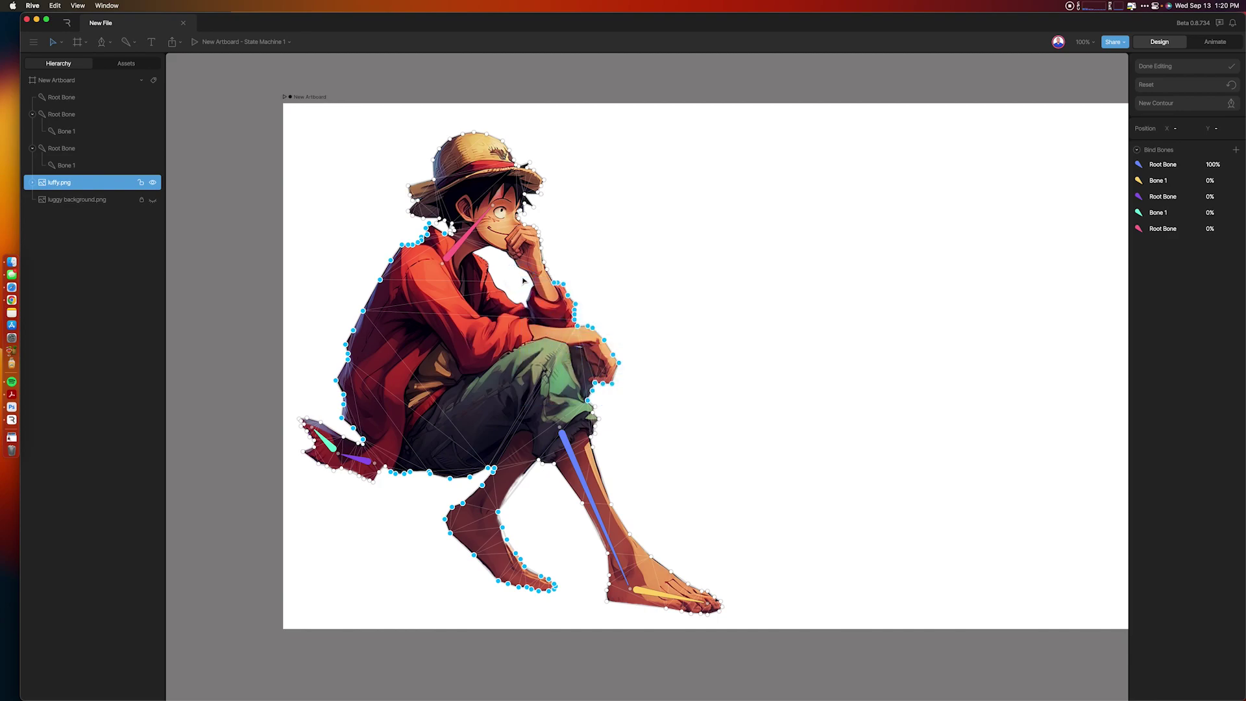
{"action": "left_click", "coordinate": [596, 409]}
{"action": "left_click", "coordinate": [596, 435]}
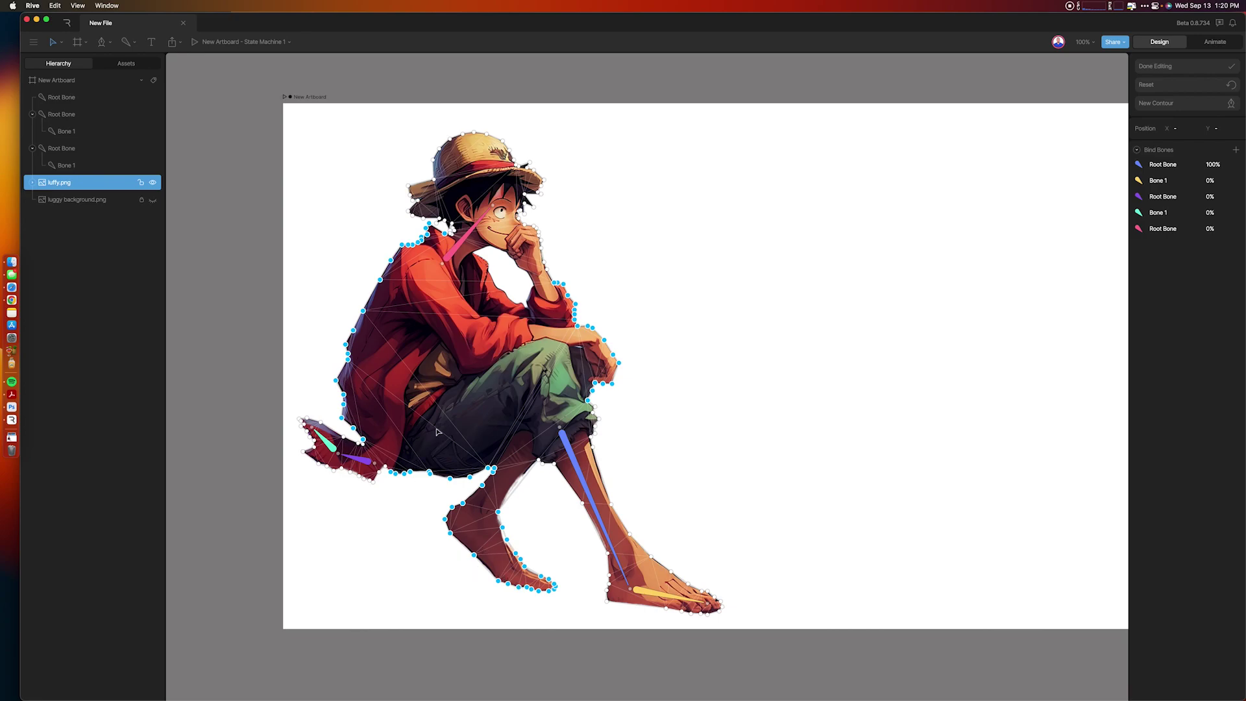
{"action": "left_click", "coordinate": [1212, 165]}
{"action": "type", "text": "0"}
{"action": "key", "text": "Tab"}
{"action": "left_click", "coordinate": [1212, 181]}
{"action": "key", "text": "BackSpace"}
{"action": "left_click", "coordinate": [973, 263]}
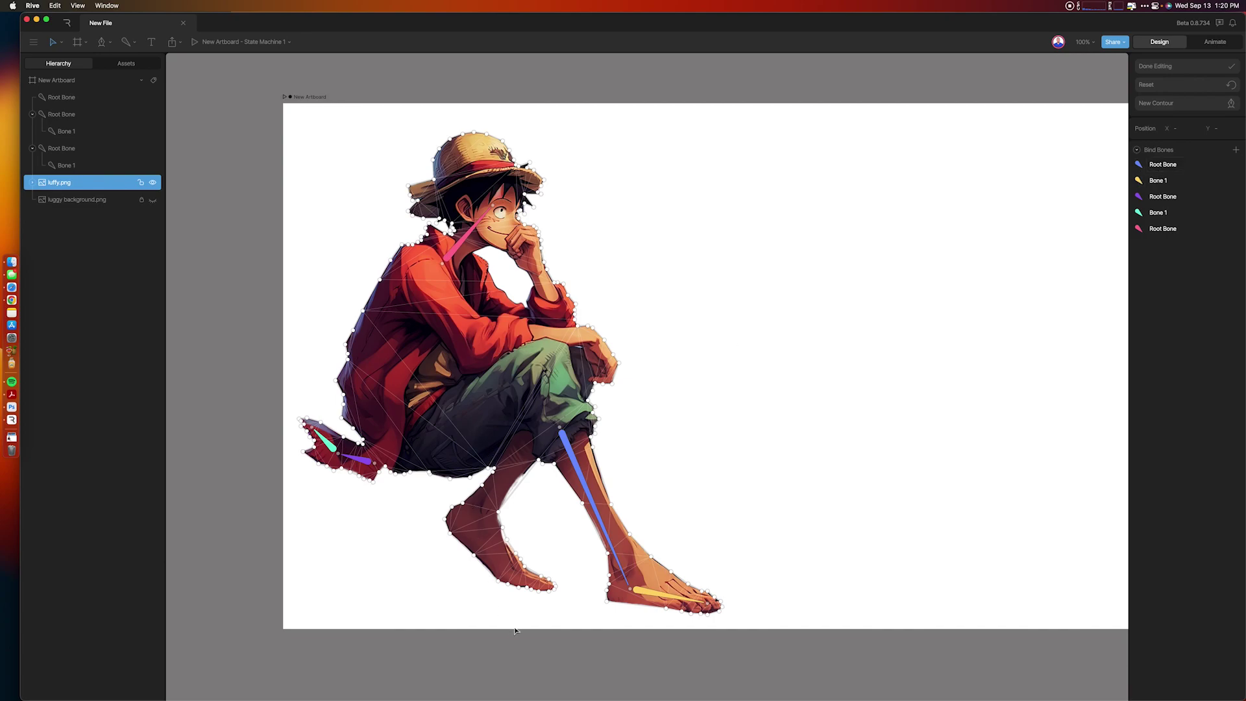
Step: Select the back leg's mesh vertices to recheck their bone weights, and clear the selection
{"action": "left_click_drag", "start_coordinate": [534, 623], "coordinate": [422, 465]}
{"action": "left_click", "coordinate": [757, 317]}
{"action": "key", "text": "super+z"}
{"action": "left_click", "coordinate": [747, 329]}
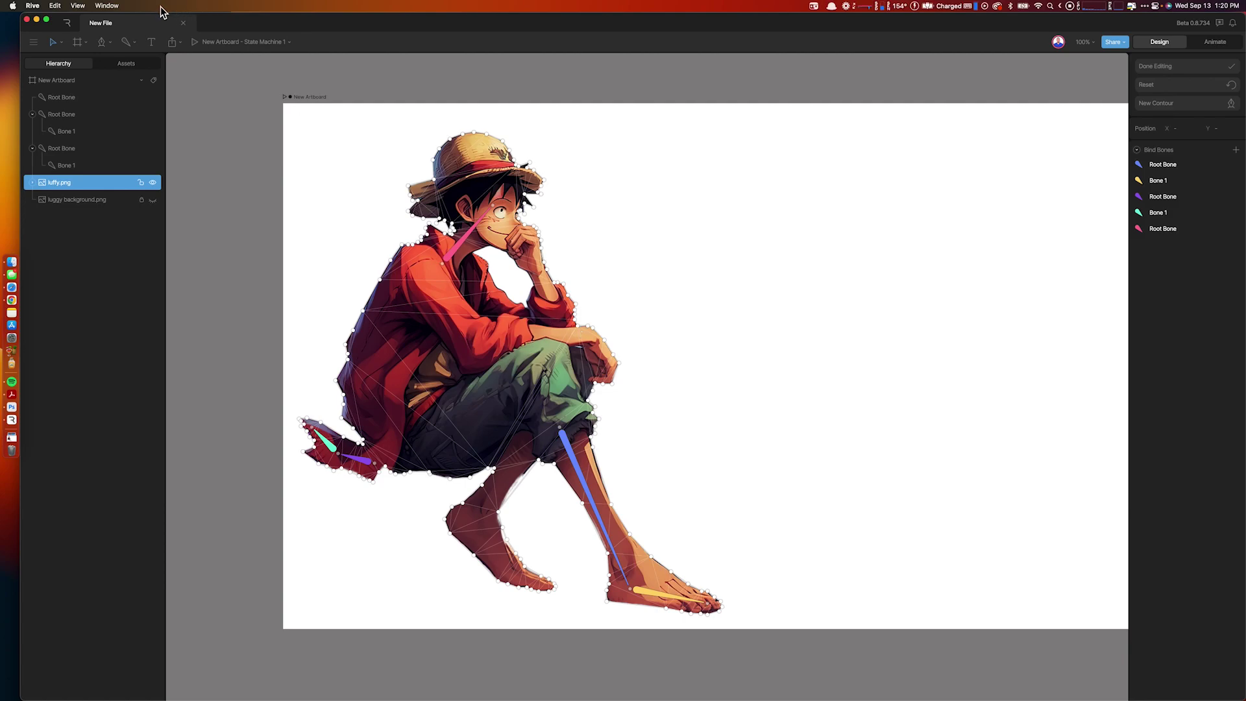
Step: Draw a bone about 286 long from the hips up to the chest and finish editing the mesh
{"action": "left_click", "coordinate": [127, 43]}
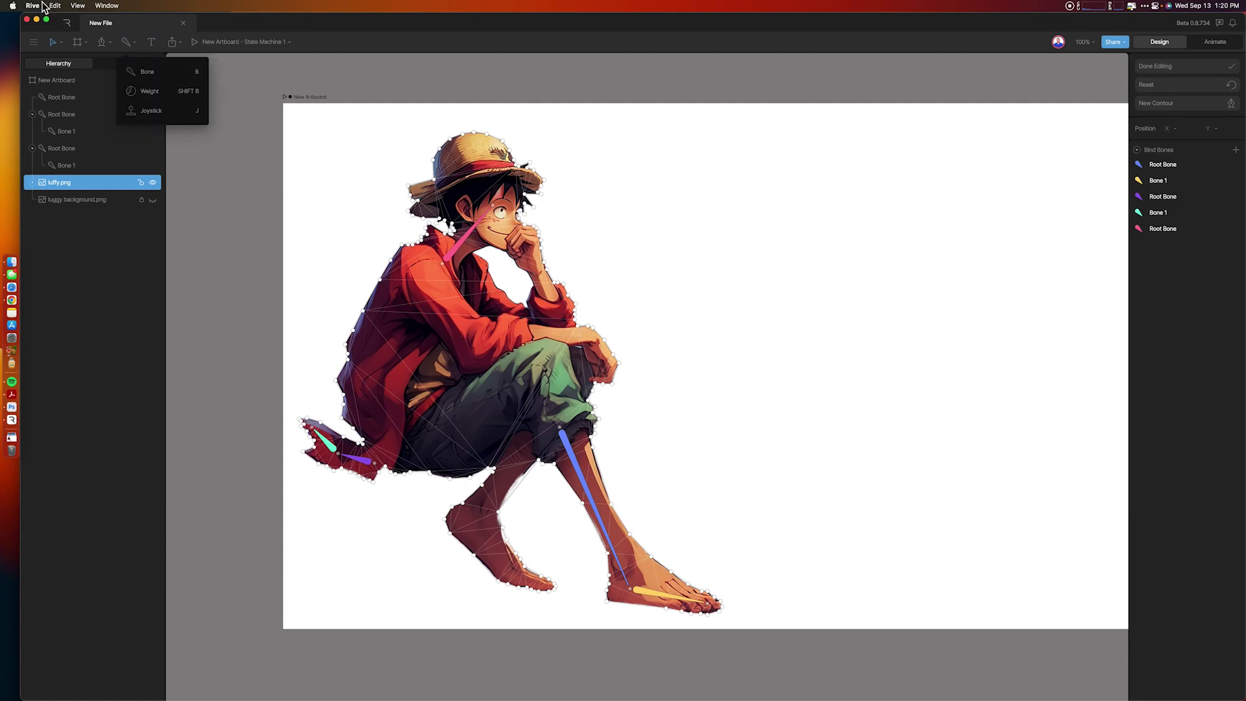
{"action": "left_click", "coordinate": [169, 77]}
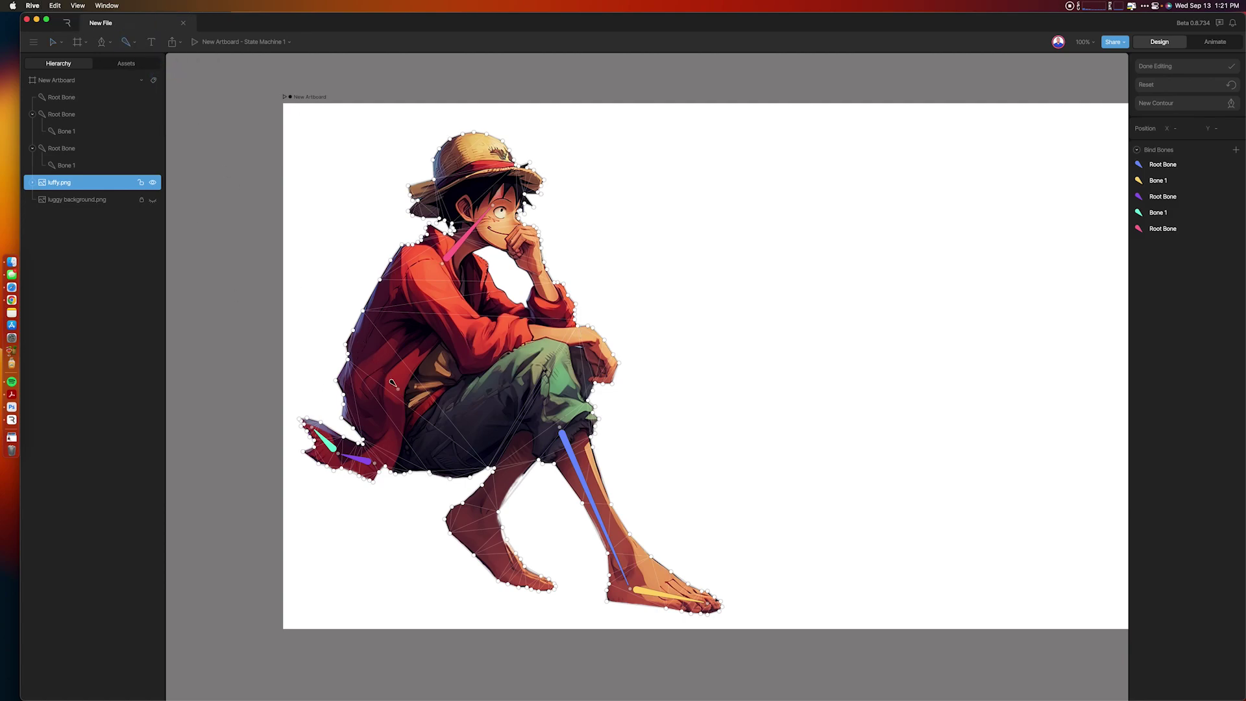
{"action": "left_click", "coordinate": [450, 442]}
{"action": "left_click", "coordinate": [429, 339]}
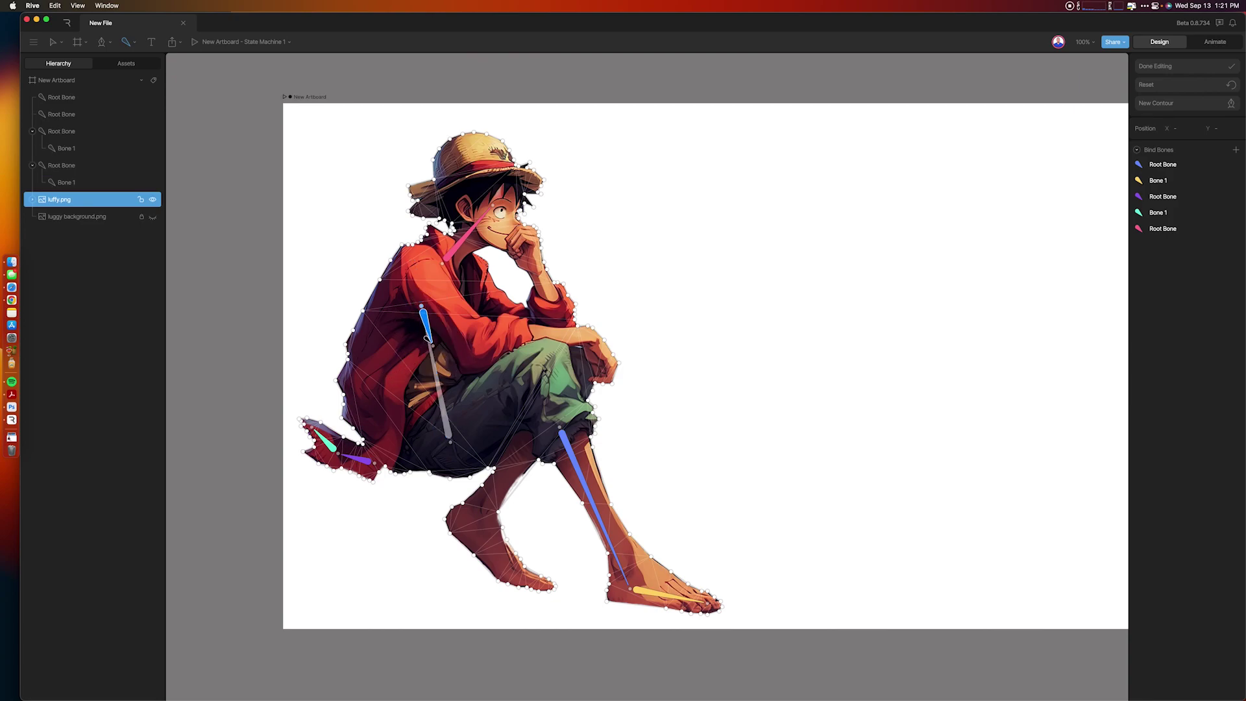
{"action": "key", "text": "Escape"}
{"action": "key", "text": "Escape"}
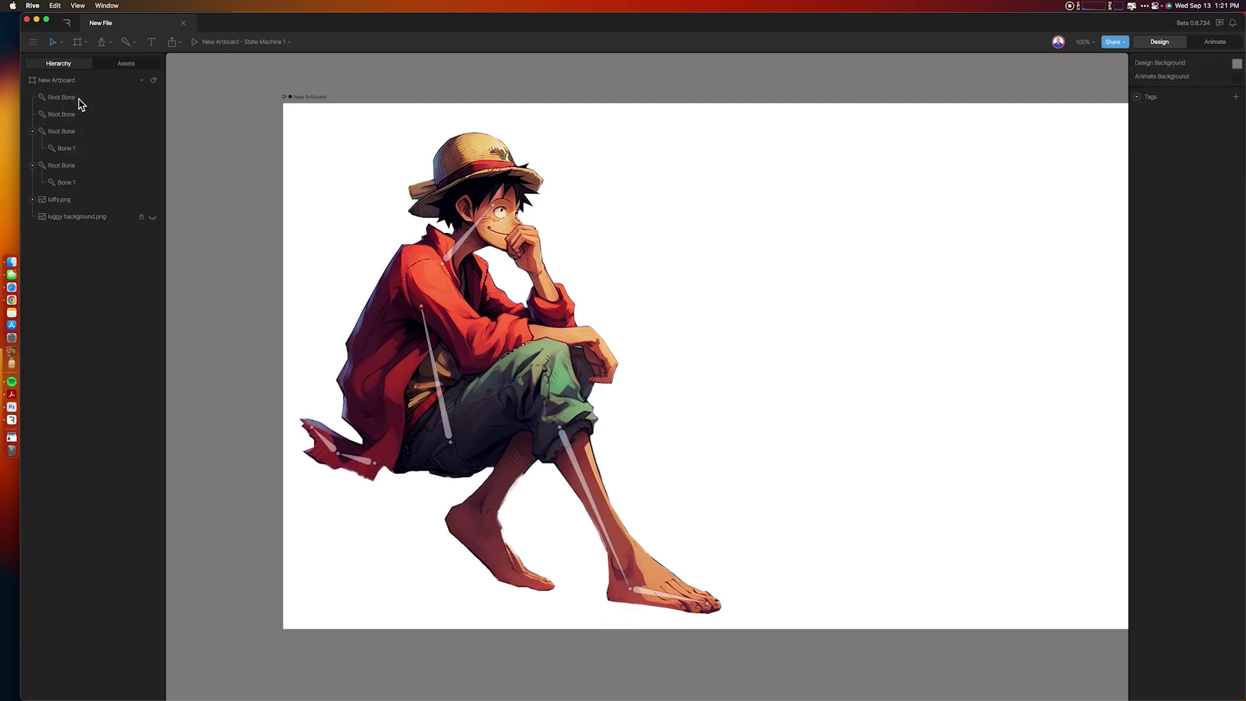
Step: Bind the luffy.png mesh to only the new torso bone
{"action": "left_click", "coordinate": [76, 98]}
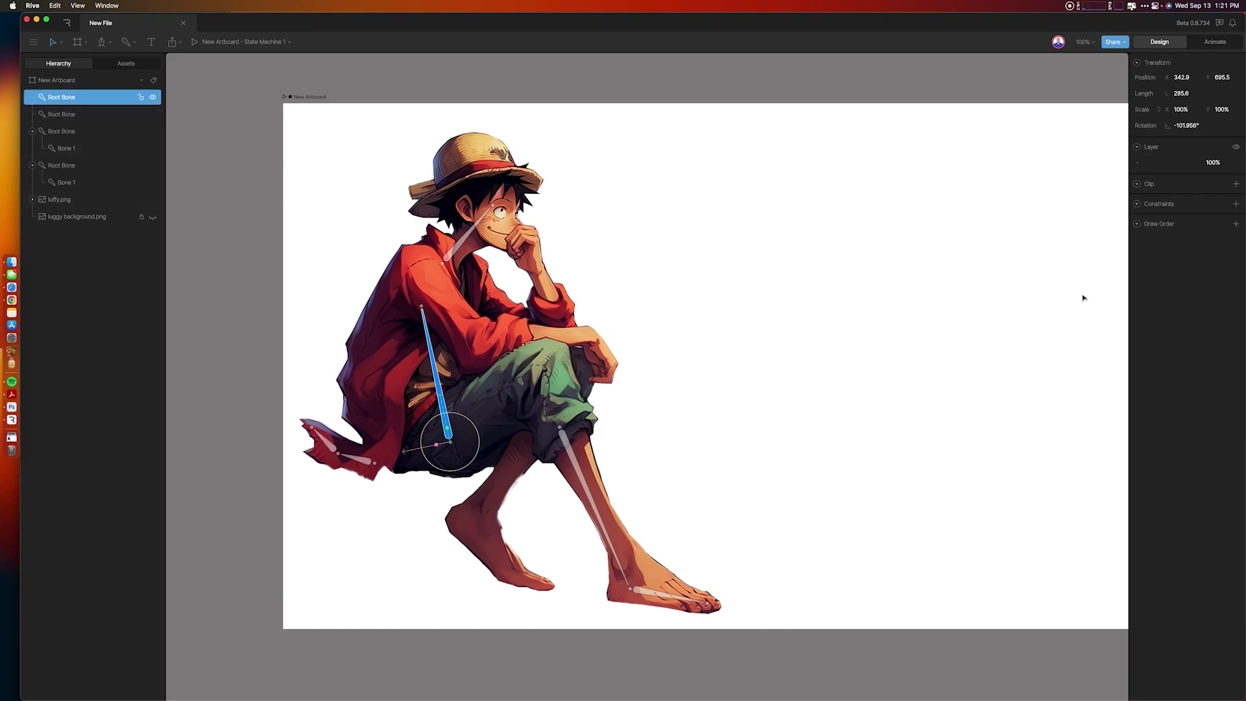
{"action": "left_click", "coordinate": [483, 383]}
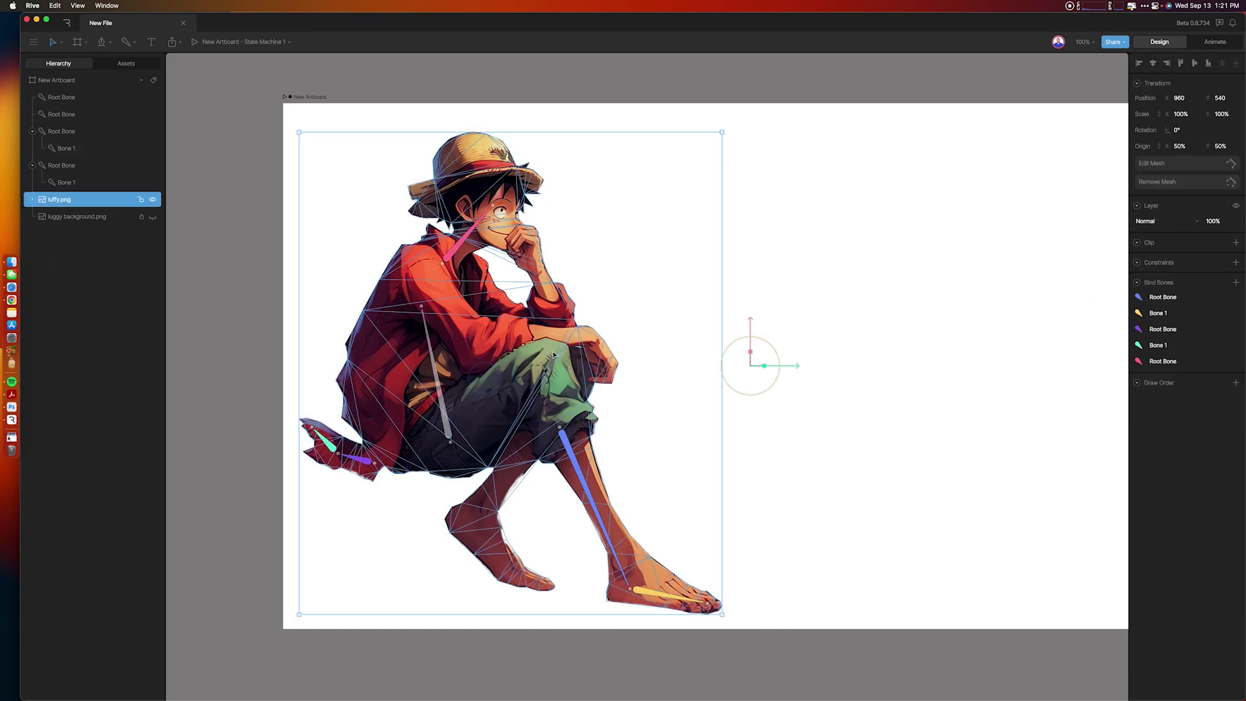
{"action": "left_click", "coordinate": [1235, 283]}
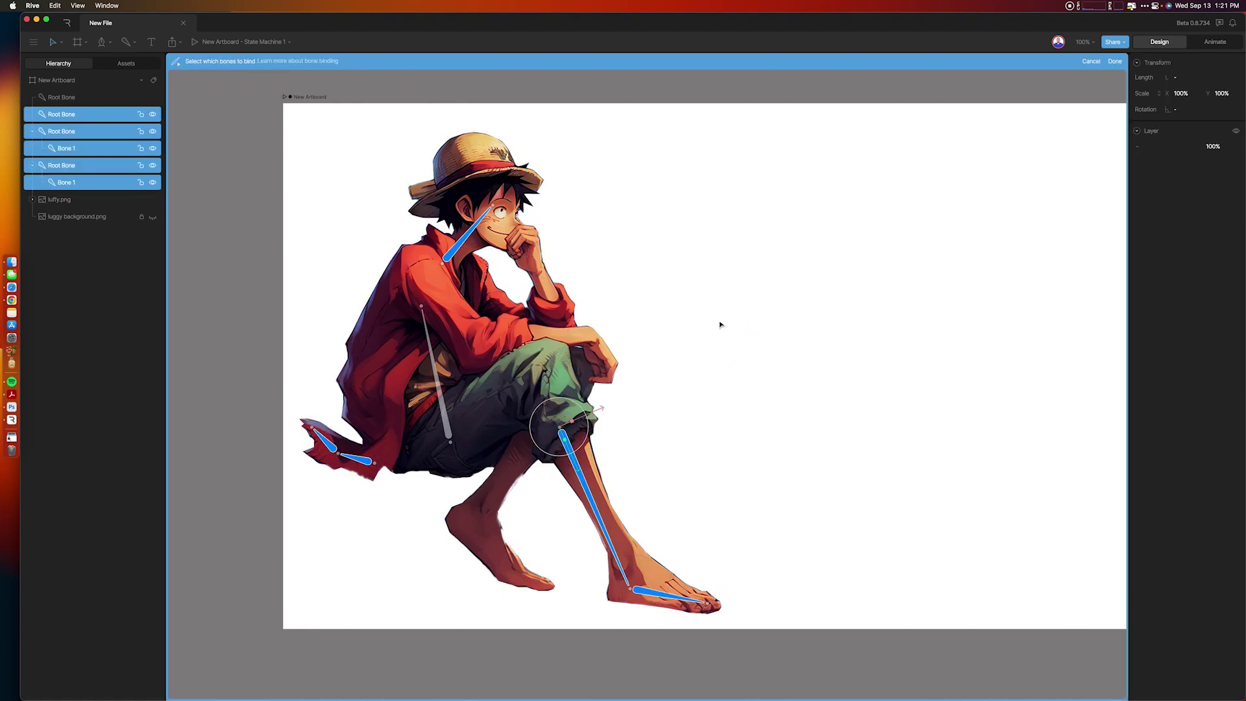
{"action": "left_click", "coordinate": [70, 96]}
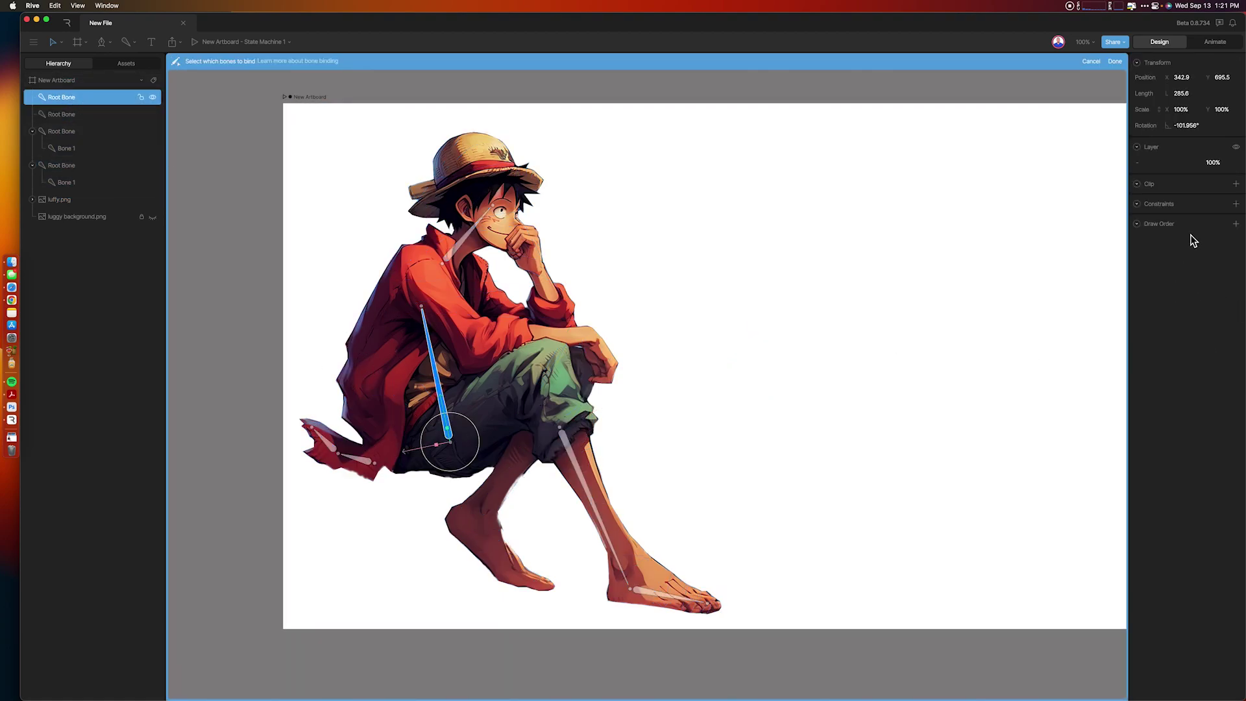
{"action": "left_click", "coordinate": [1115, 61]}
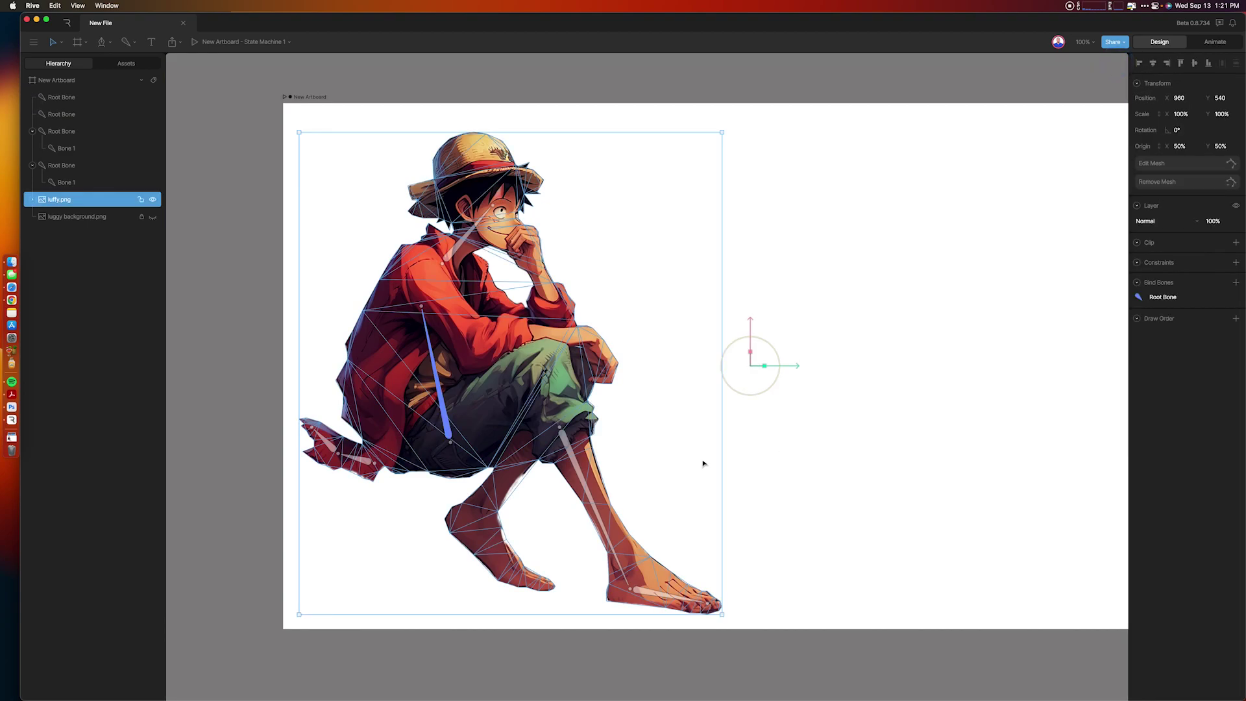
Step: Test the torso bone's rotation on the character, undo it, and reselect luffy.png to check its bound bones
{"action": "left_click", "coordinate": [783, 490]}
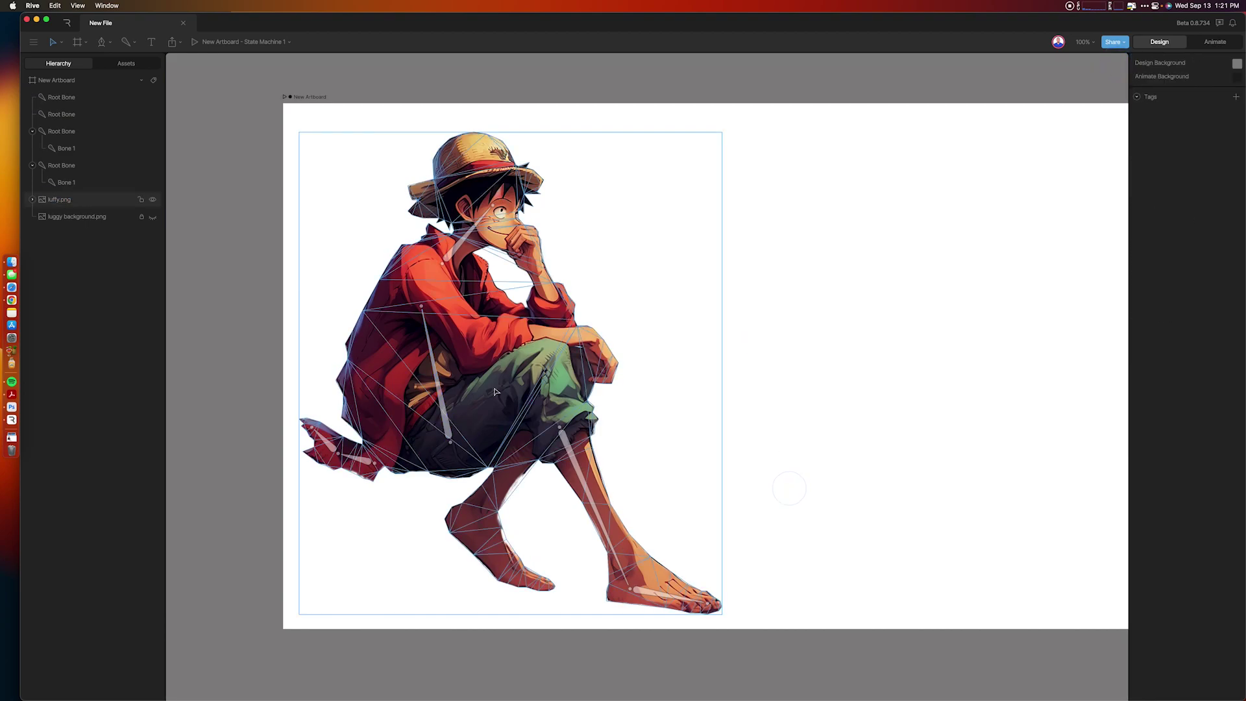
{"action": "left_click", "coordinate": [444, 390]}
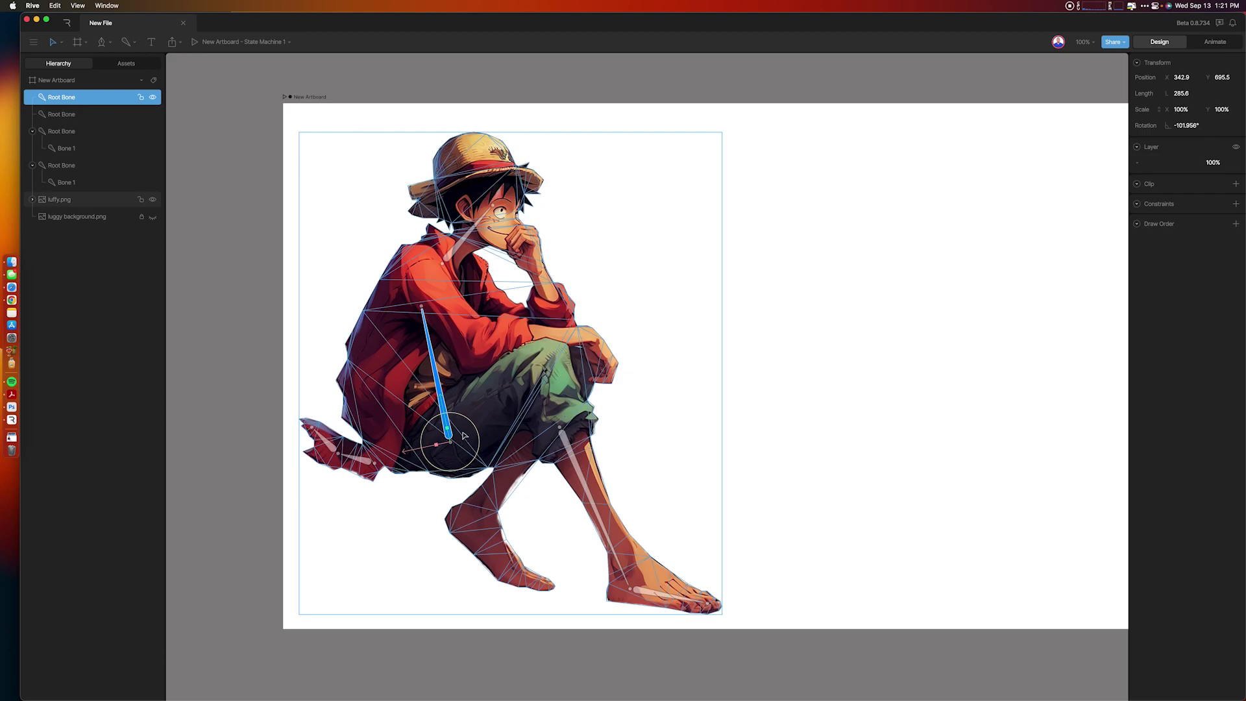
{"action": "left_click_drag", "start_coordinate": [476, 428], "coordinate": [477, 389]}
{"action": "key", "text": "super+z"}
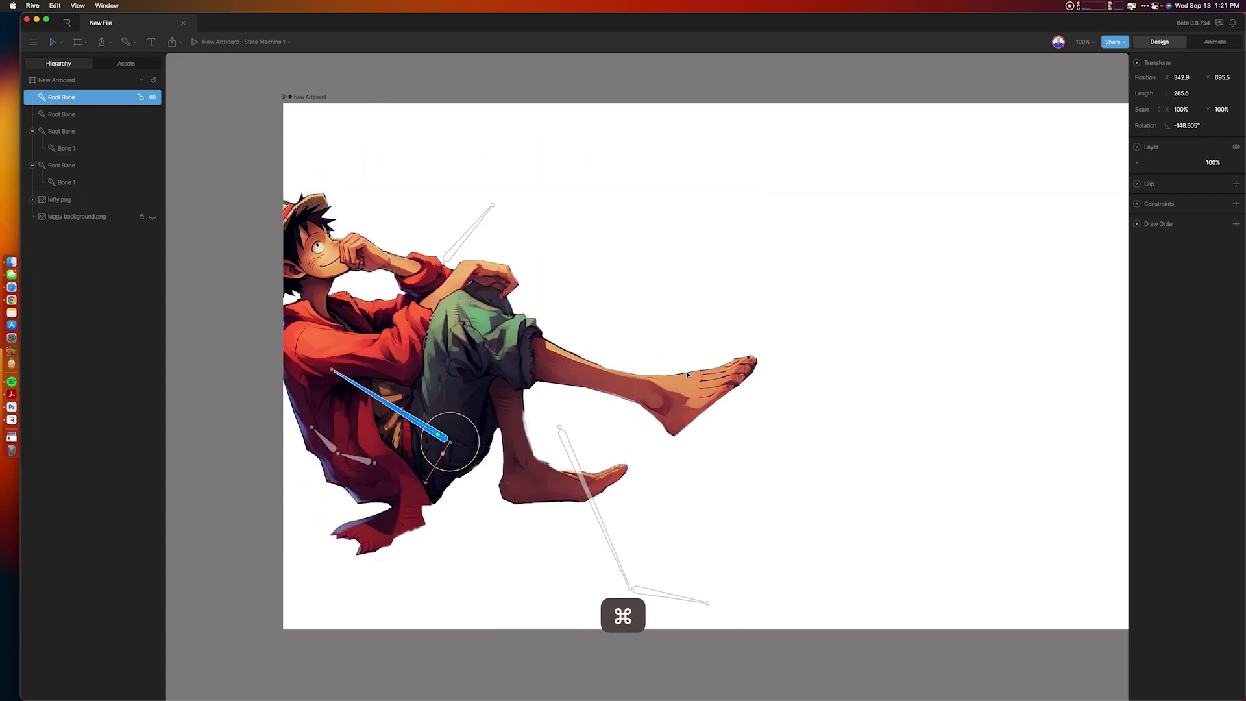
{"action": "left_click", "coordinate": [845, 352]}
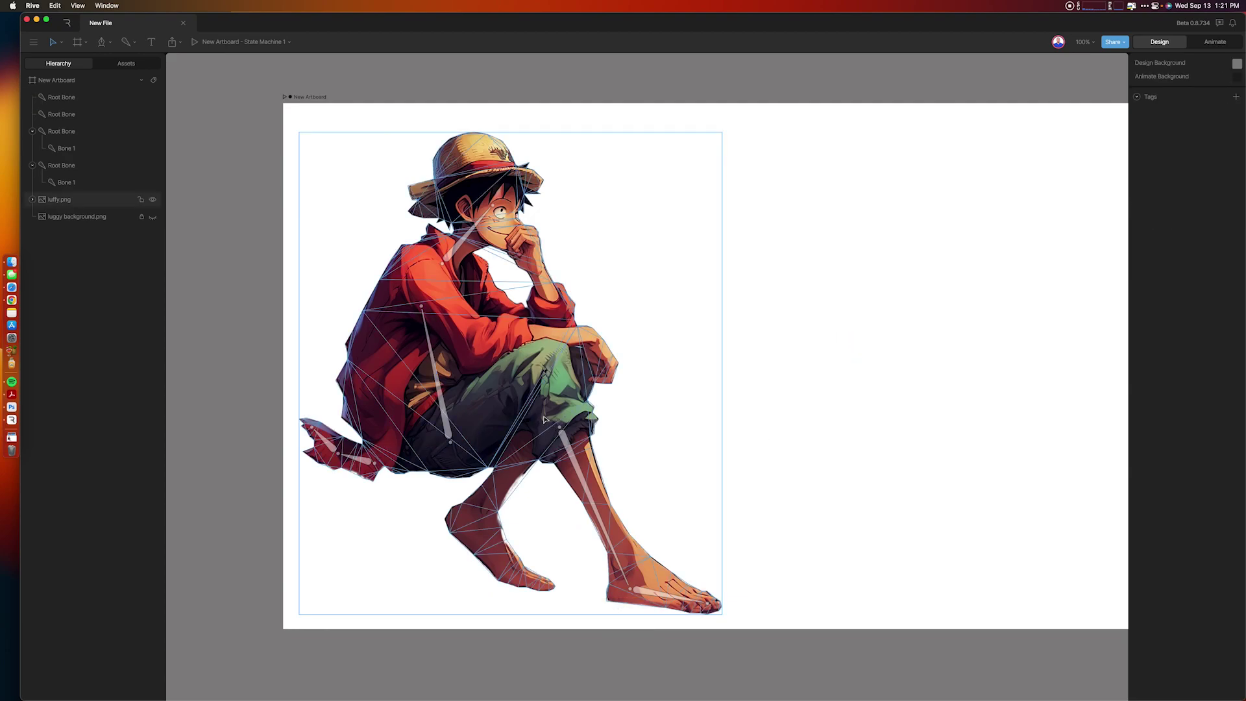
{"action": "left_click", "coordinate": [545, 420]}
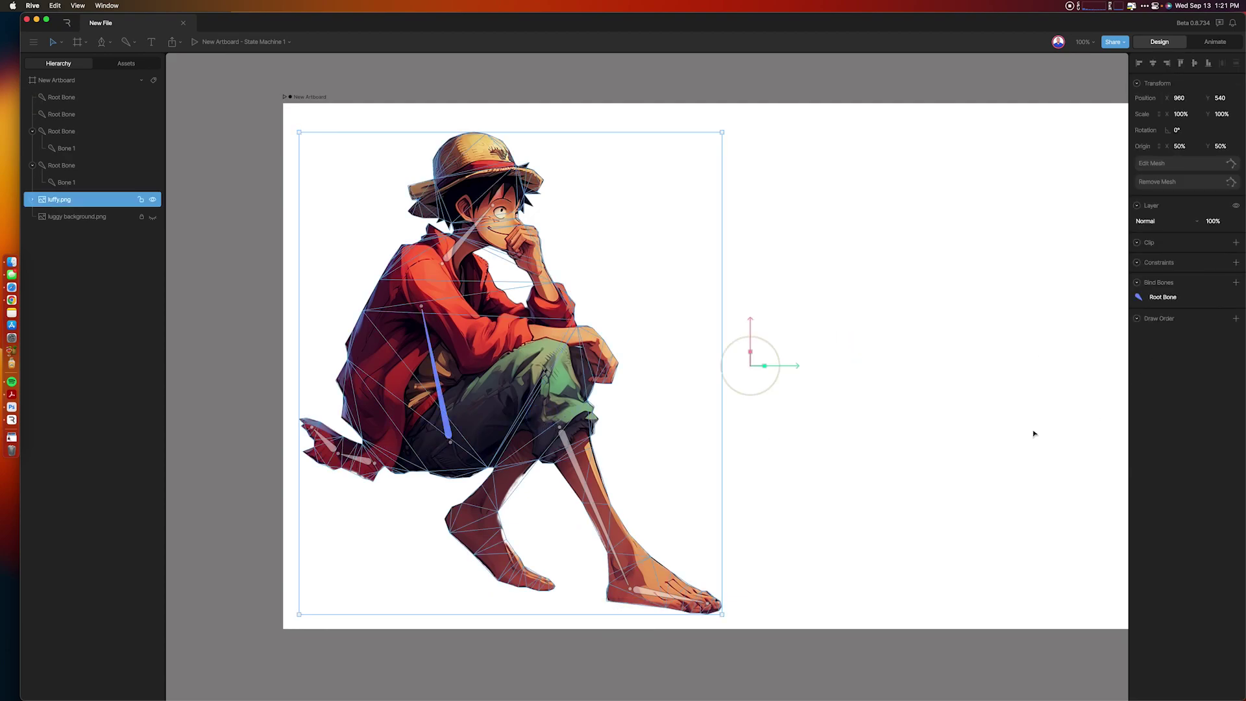
Step: Undo the torso-only binding of the mesh, test the front shin bone's rotation, and undo that test
{"action": "key", "text": "super+z"}
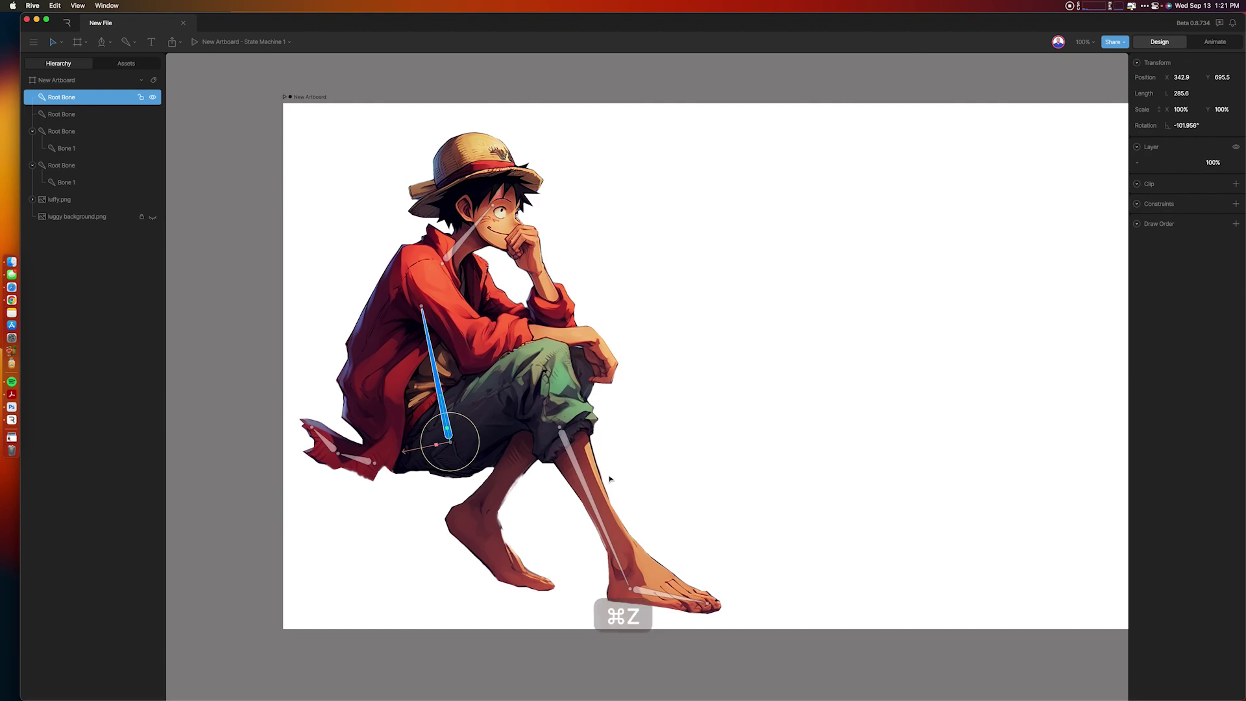
{"action": "left_click", "coordinate": [584, 487]}
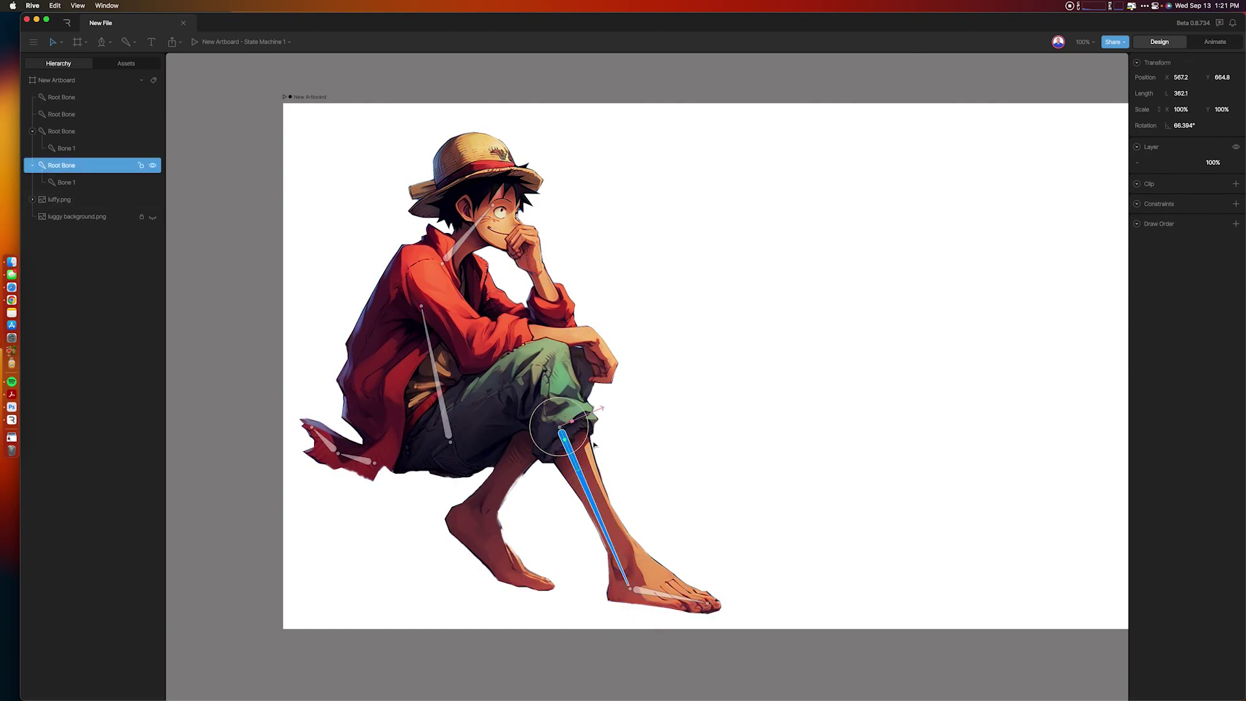
{"action": "left_click_drag", "start_coordinate": [586, 440], "coordinate": [657, 425]}
{"action": "key", "text": "super+z"}
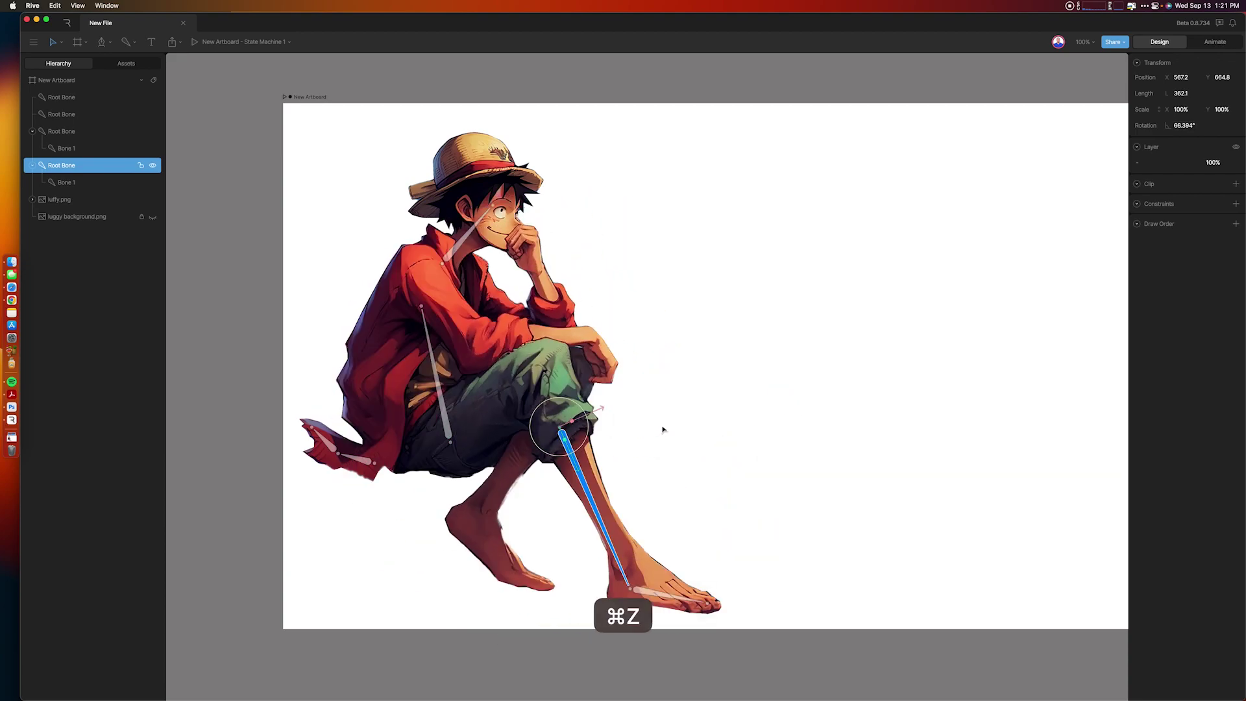
Step: Delete the torso bone and make the background image visible again
{"action": "left_click", "coordinate": [440, 384]}
{"action": "key", "text": "Delete"}
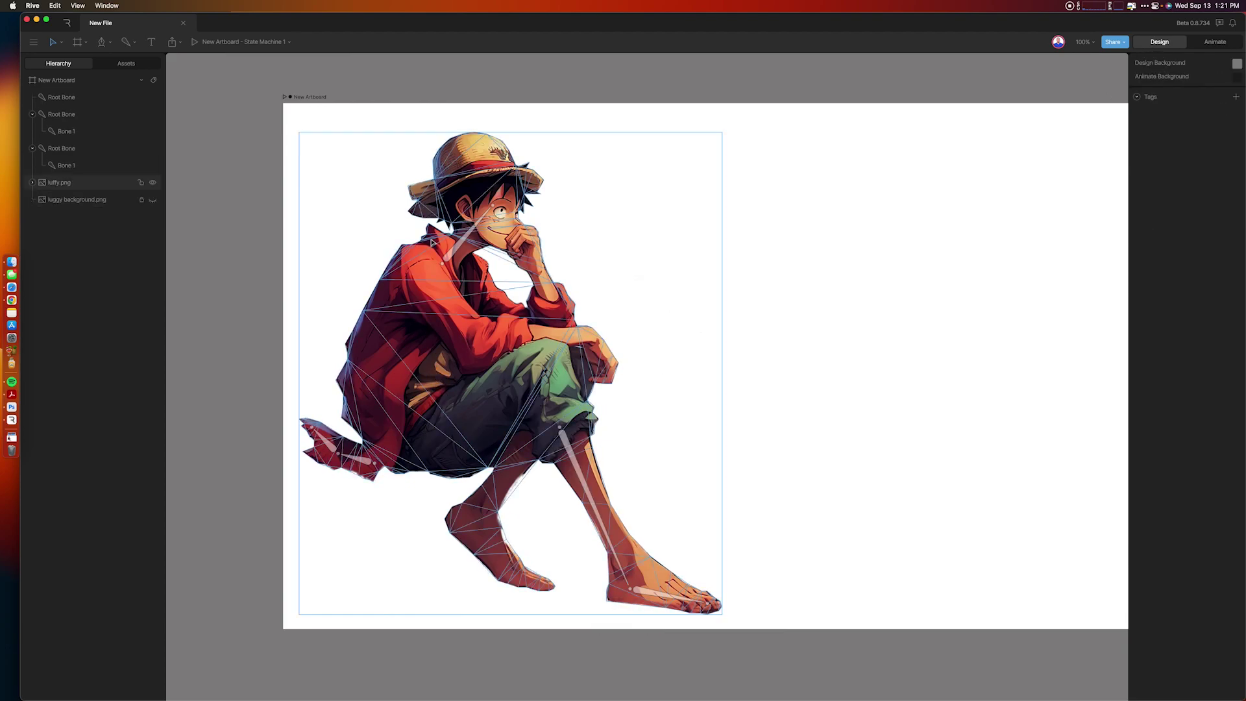
{"action": "left_click", "coordinate": [154, 202]}
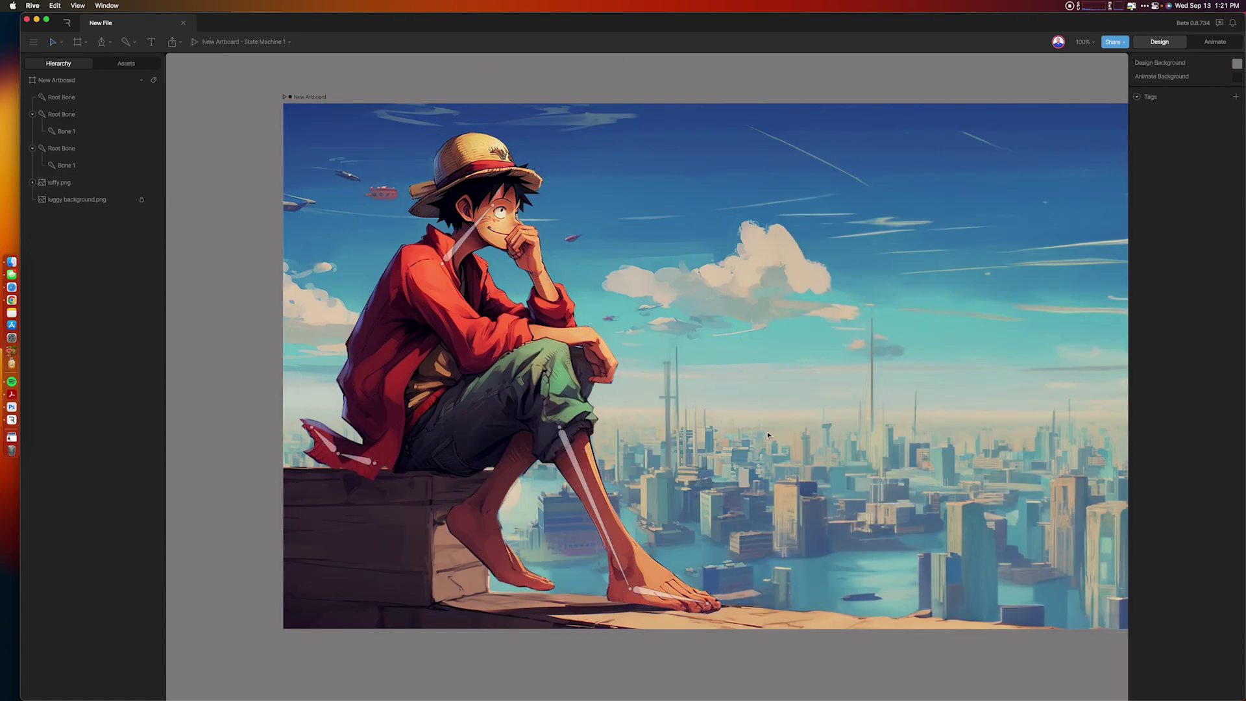
Step: Switch to Animate mode with the whole artboard in view and open Timeline 1 for editing
{"action": "left_click", "coordinate": [1215, 43]}
{"action": "left_click", "coordinate": [720, 422]}
{"action": "key", "text": "super+minus"}
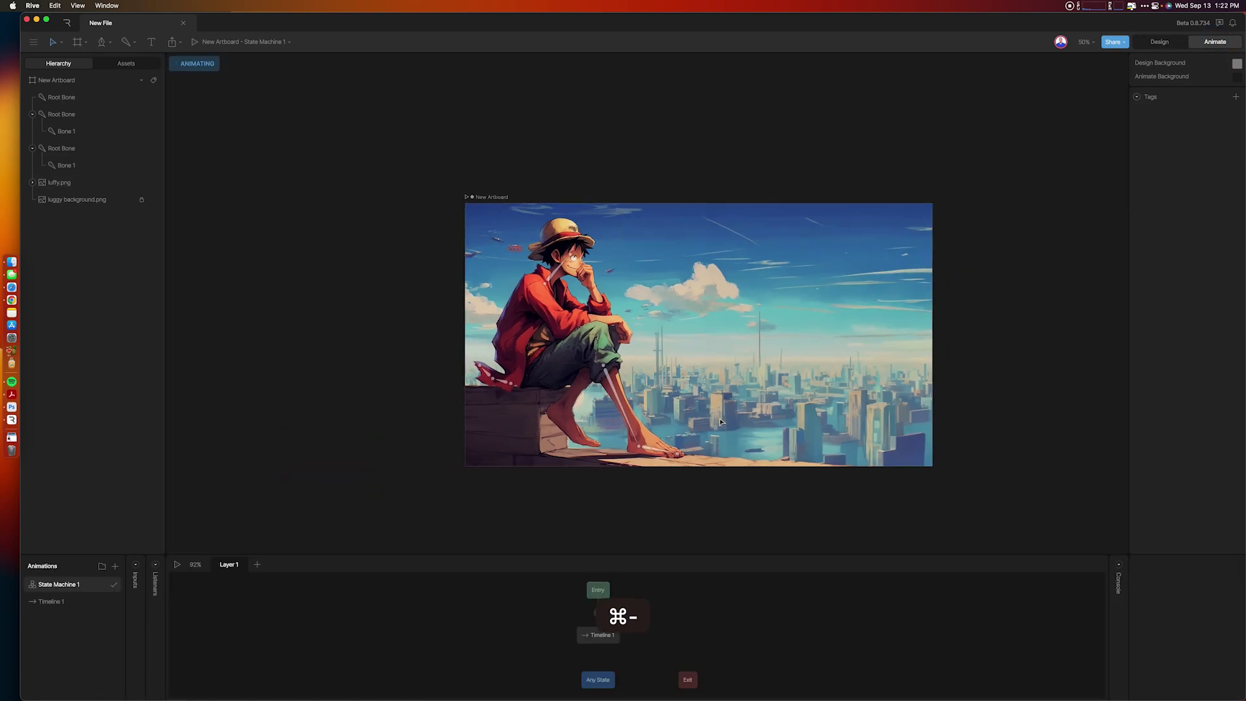
{"action": "scroll", "coordinate": [750, 416], "scroll_direction": "down", "scroll_amount": 5}
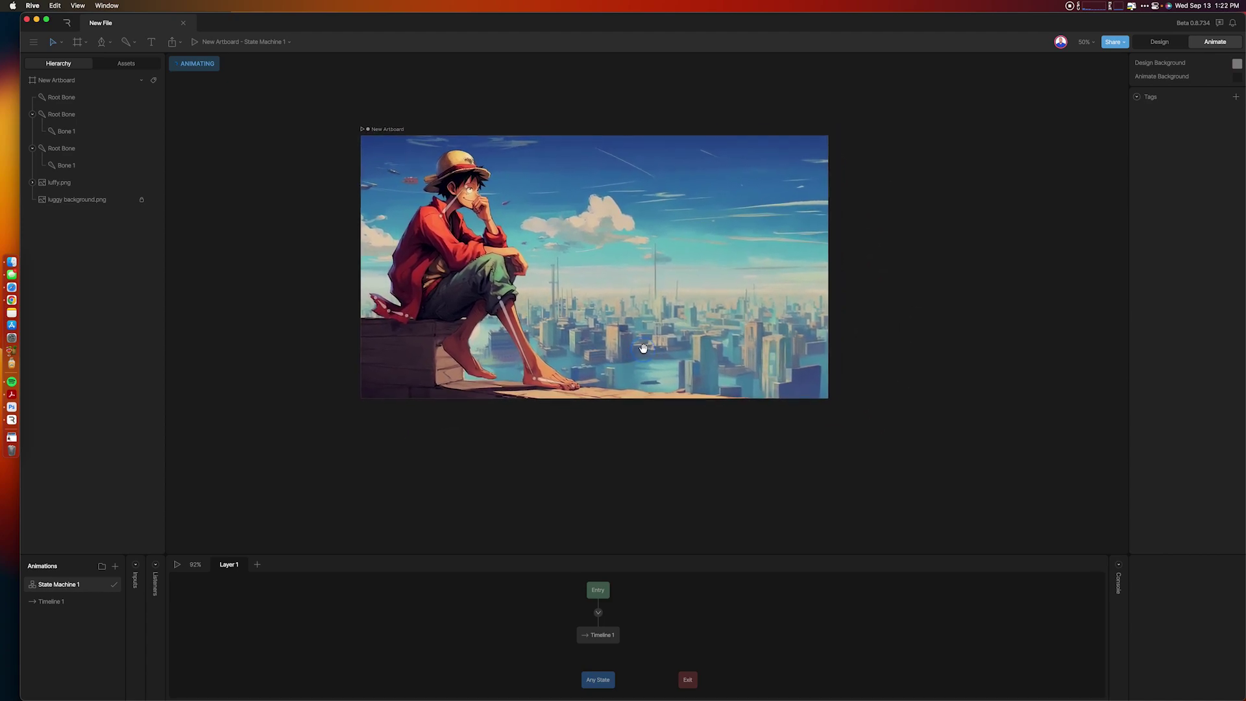
{"action": "left_click", "coordinate": [58, 604]}
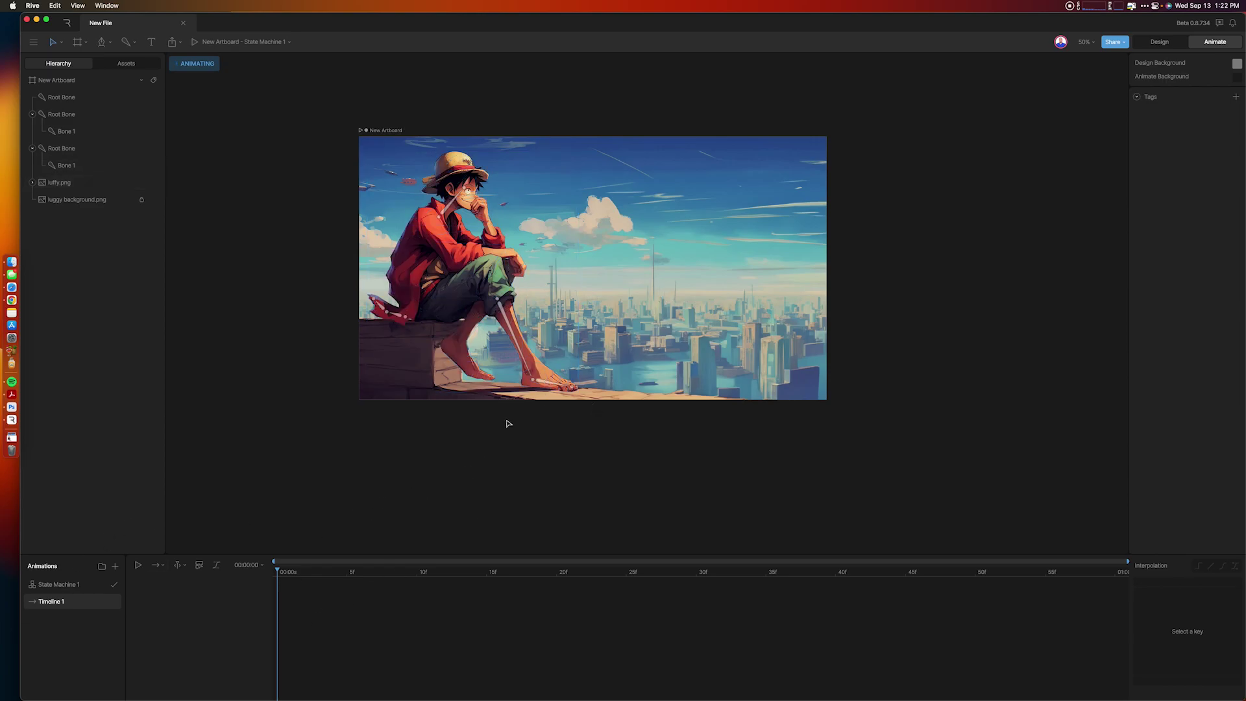
Step: Set the duration of Timeline 1 to 4 seconds
{"action": "left_click", "coordinate": [249, 566]}
{"action": "left_click", "coordinate": [315, 613]}
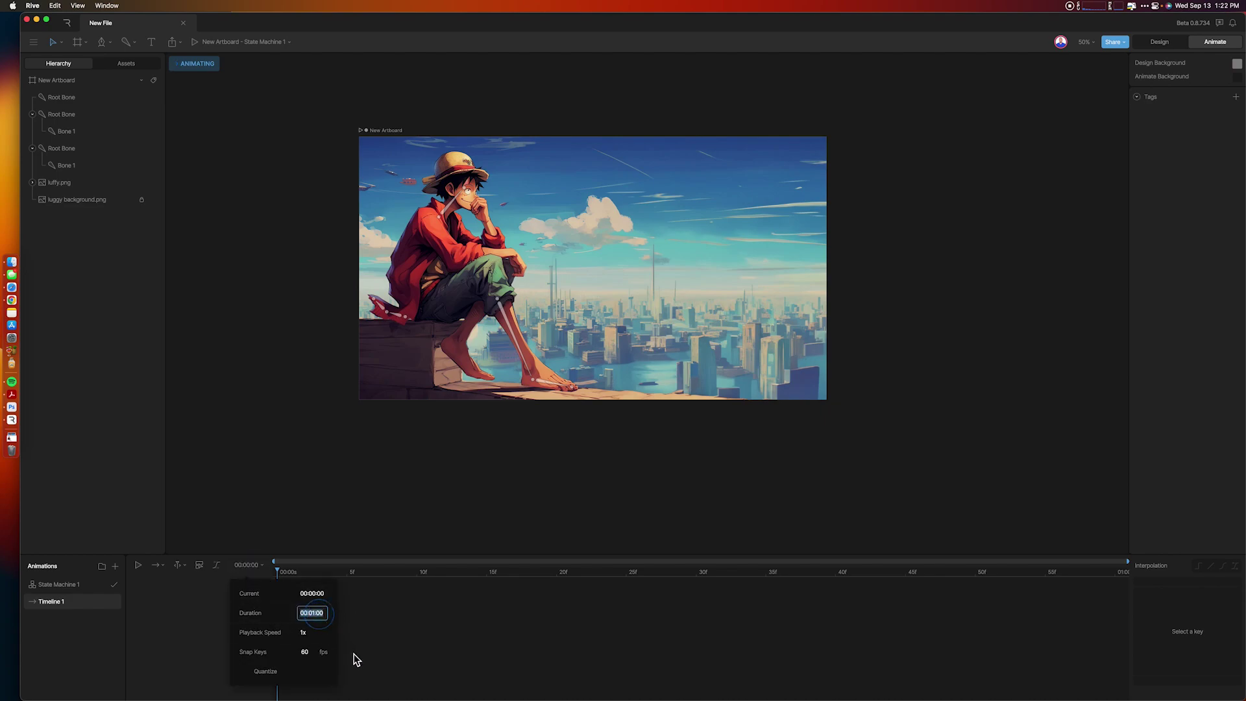
{"action": "key", "text": "Right"}
{"action": "key", "text": "Left"}
{"action": "key", "text": "Left"}
{"action": "key", "text": "Left"}
{"action": "key", "text": "Left"}
{"action": "key", "text": "Right"}
{"action": "key", "text": "BackSpace"}
{"action": "key", "text": "BackSpace"}
{"action": "key", "text": "Return"}
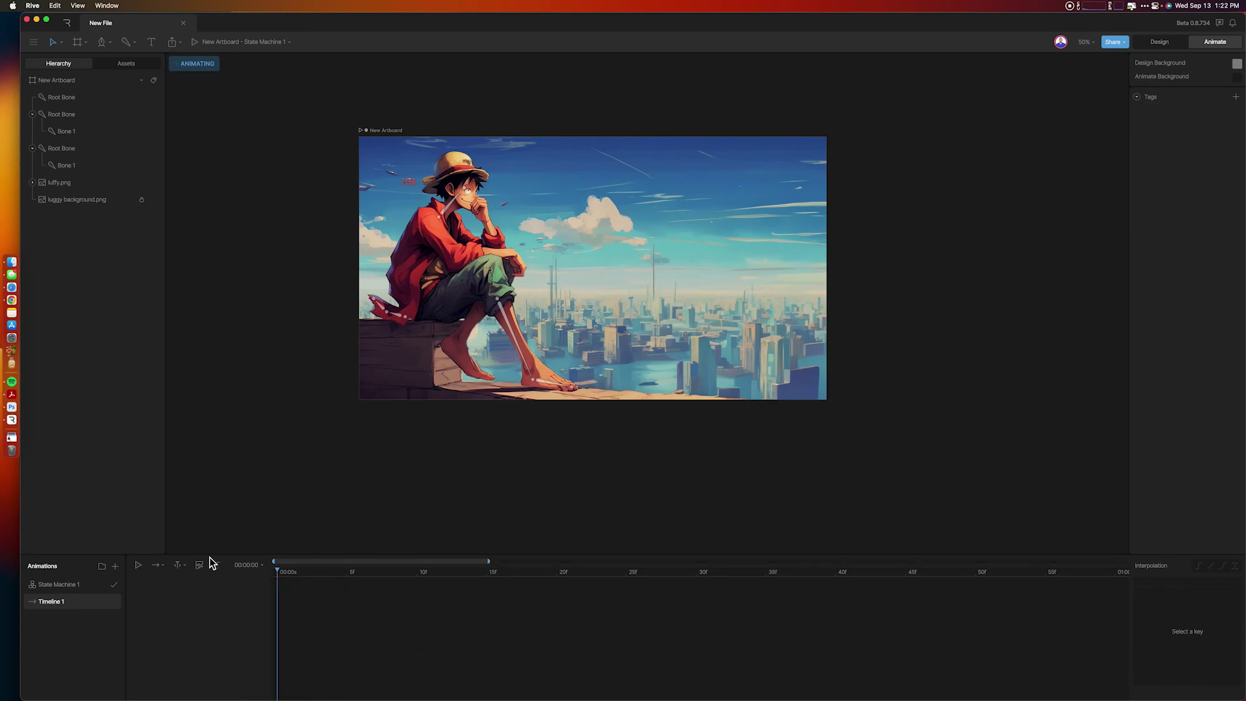
Step: Set Timeline 1 to Loop playback and fit the full 4-second range in the timeline
{"action": "left_click", "coordinate": [160, 565]}
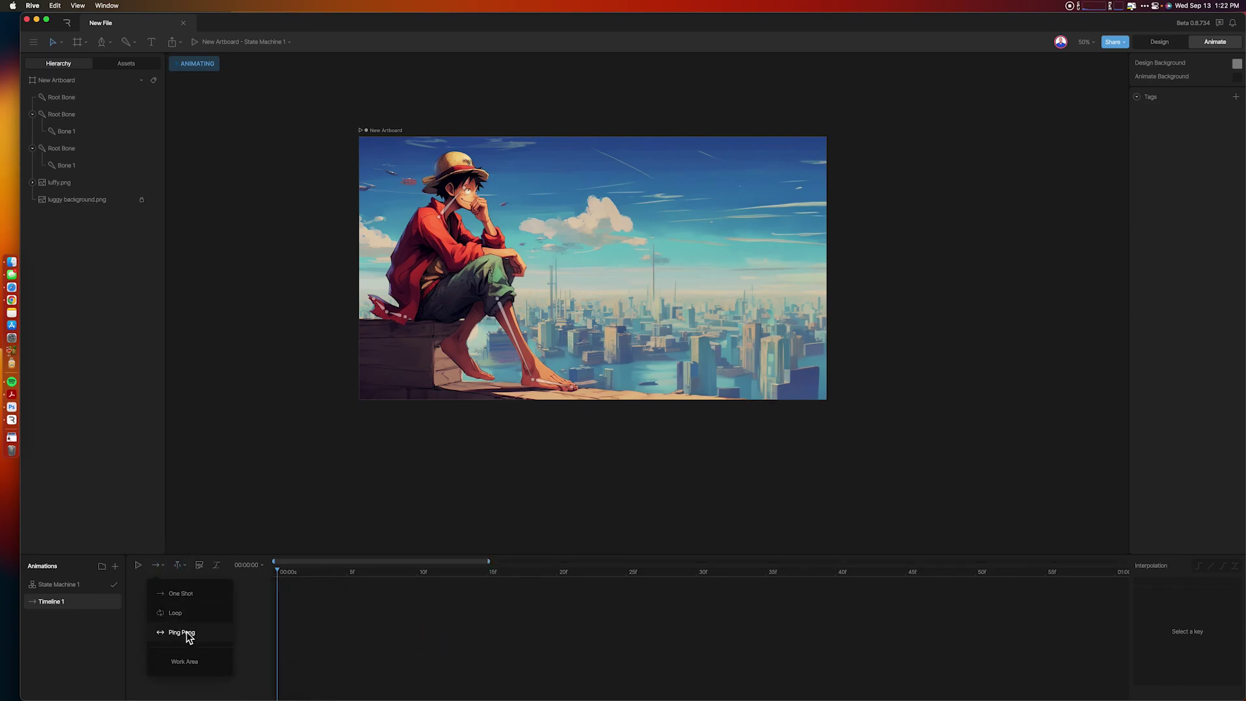
{"action": "left_click", "coordinate": [175, 614]}
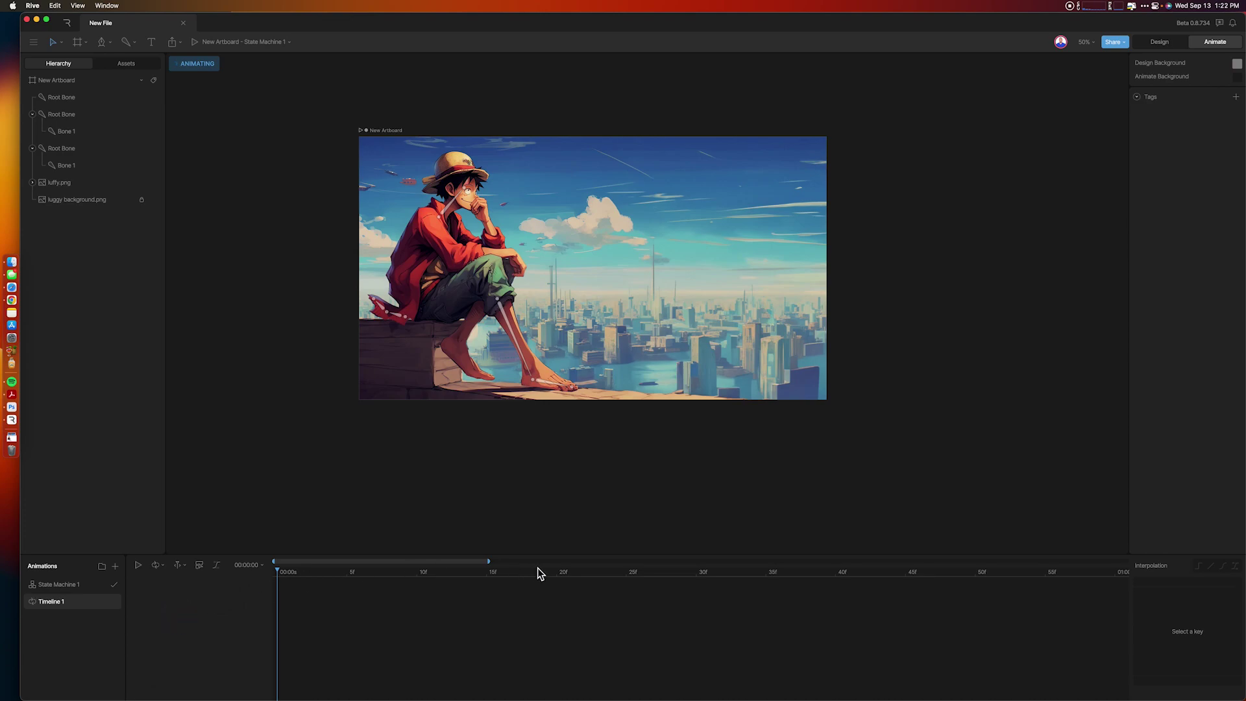
{"action": "left_click_drag", "start_coordinate": [487, 560], "coordinate": [1241, 588]}
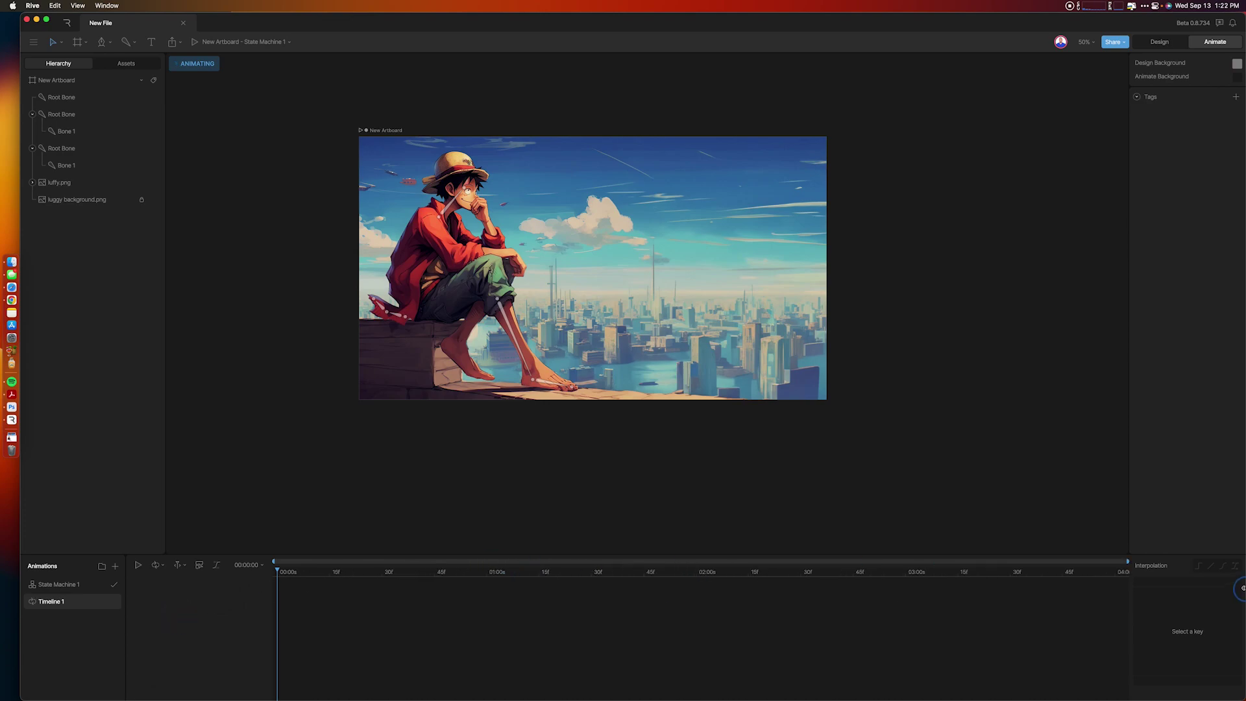
Step: Keyframe the front foot bone's rotation at about -59.1° at the start of the timeline
{"action": "mouse_move", "coordinate": [279, 575]}
{"action": "left_mouse_down"}
{"action": "mouse_move", "coordinate": [319, 581]}
{"action": "mouse_move", "coordinate": [274, 590]}
{"action": "left_mouse_up"}
{"action": "left_click", "coordinate": [551, 385]}
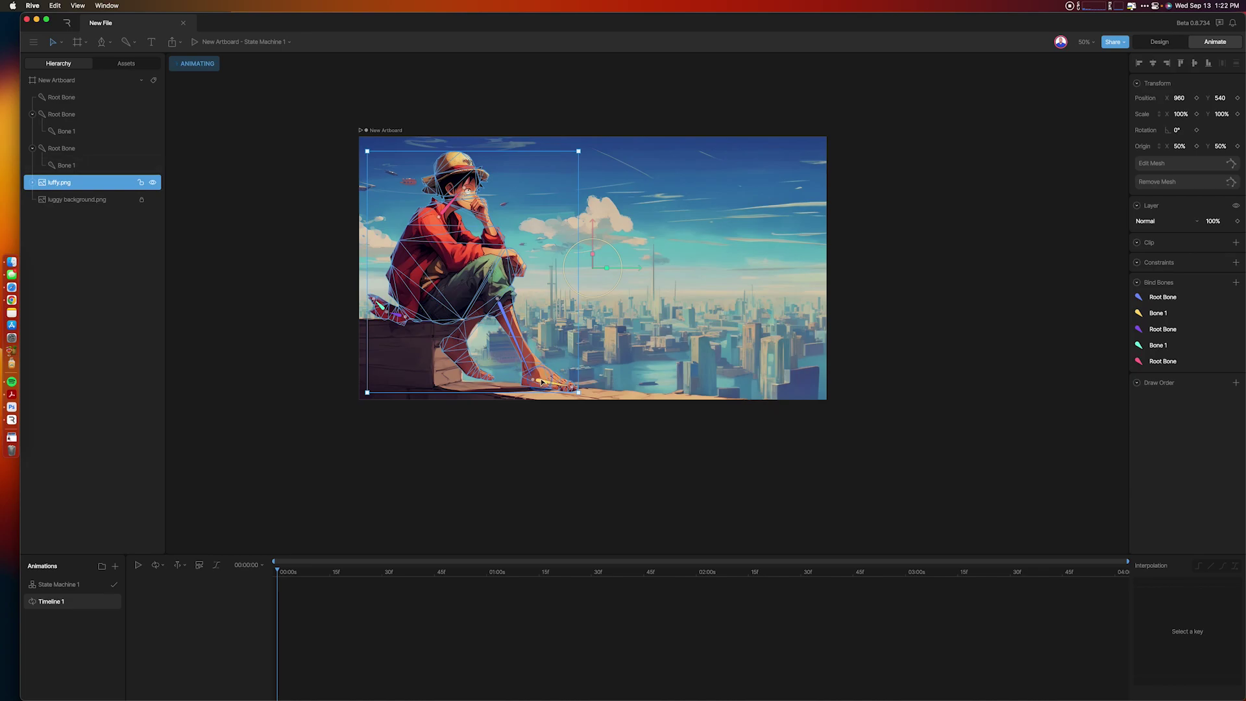
{"action": "left_click", "coordinate": [545, 383]}
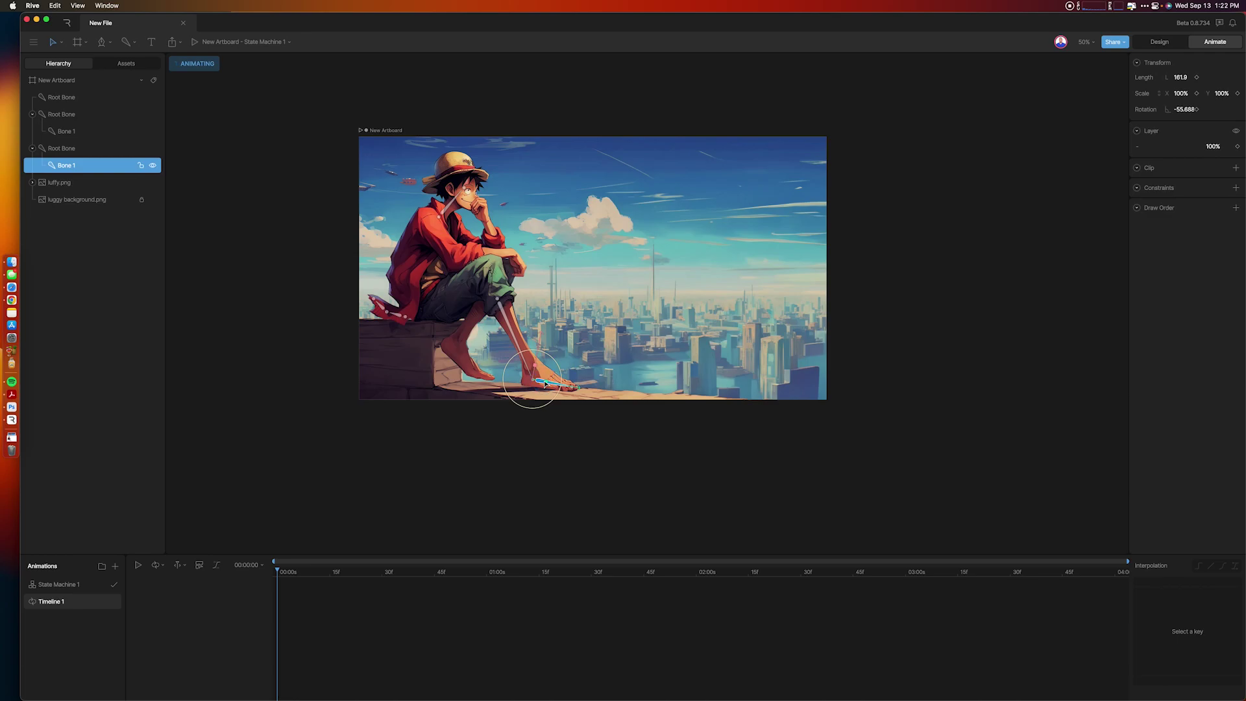
{"action": "left_click_drag", "start_coordinate": [556, 362], "coordinate": [557, 358]}
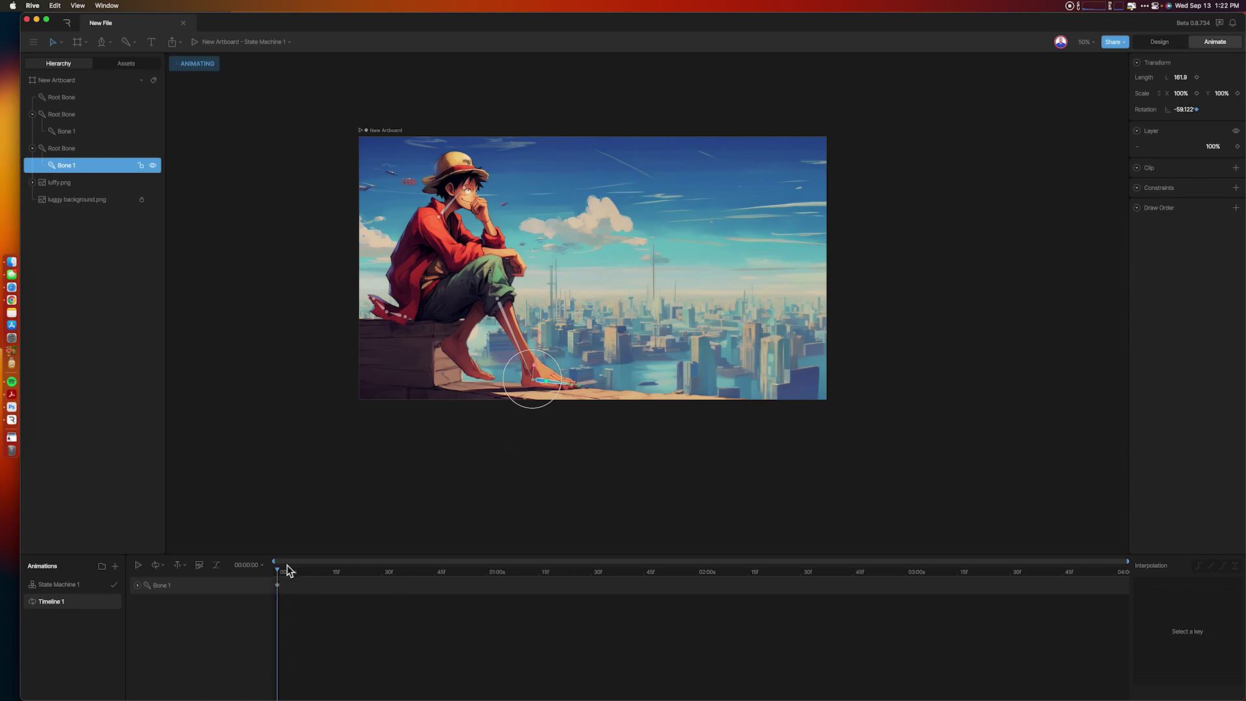
Step: At 00:00:31, raise the front foot bone to a rotation of about -79.8° and stretch its X scale to 110%
{"action": "left_click_drag", "start_coordinate": [283, 576], "coordinate": [387, 585]}
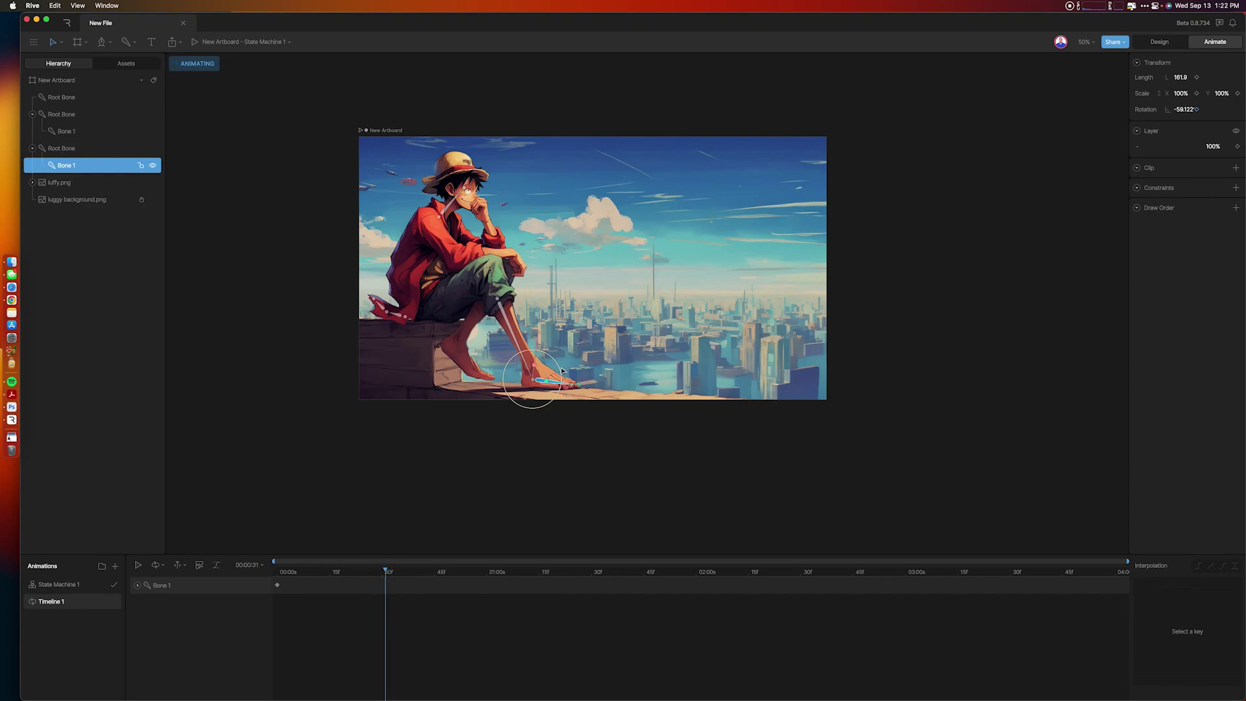
{"action": "mouse_move", "coordinate": [559, 373]}
{"action": "left_mouse_down"}
{"action": "mouse_move", "coordinate": [556, 357]}
{"action": "mouse_move", "coordinate": [545, 379]}
{"action": "left_mouse_up"}
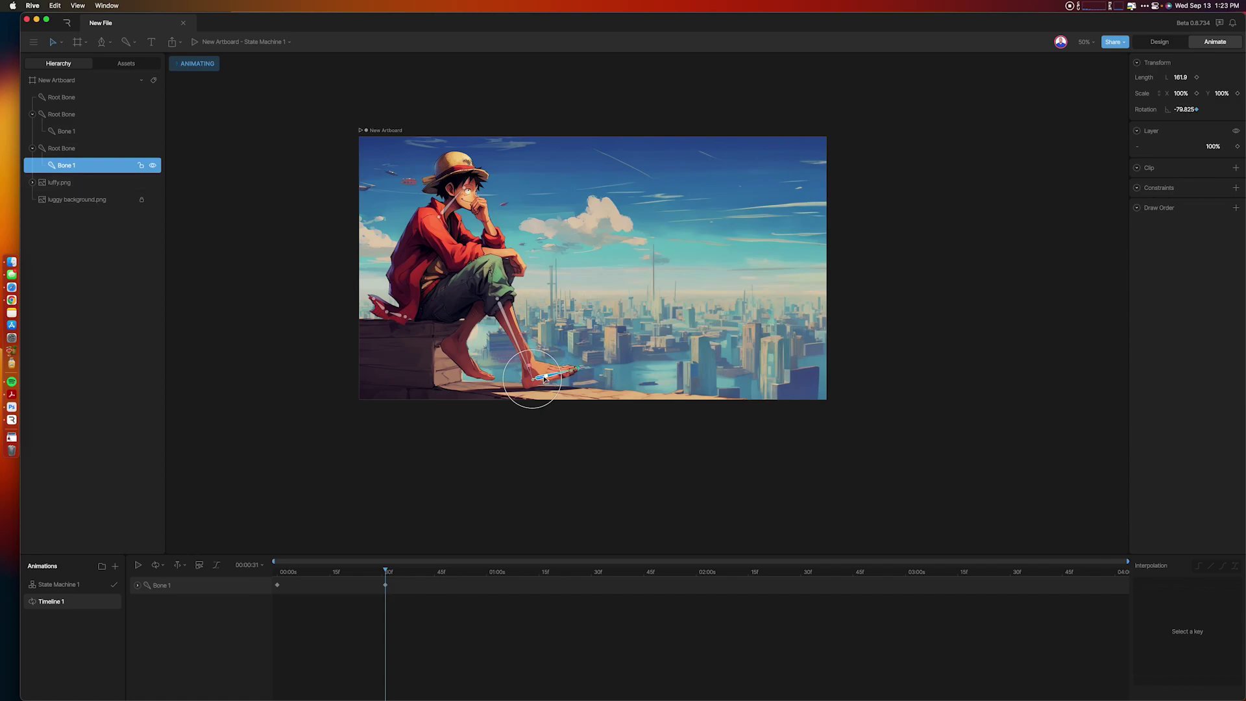
{"action": "left_click_drag", "start_coordinate": [549, 376], "coordinate": [553, 377]}
Step: Copy the foot bone's first keyframe to 00:01:00 and preview the foot tap
{"action": "left_click_drag", "start_coordinate": [391, 573], "coordinate": [290, 590]}
{"action": "left_click", "coordinate": [277, 585]}
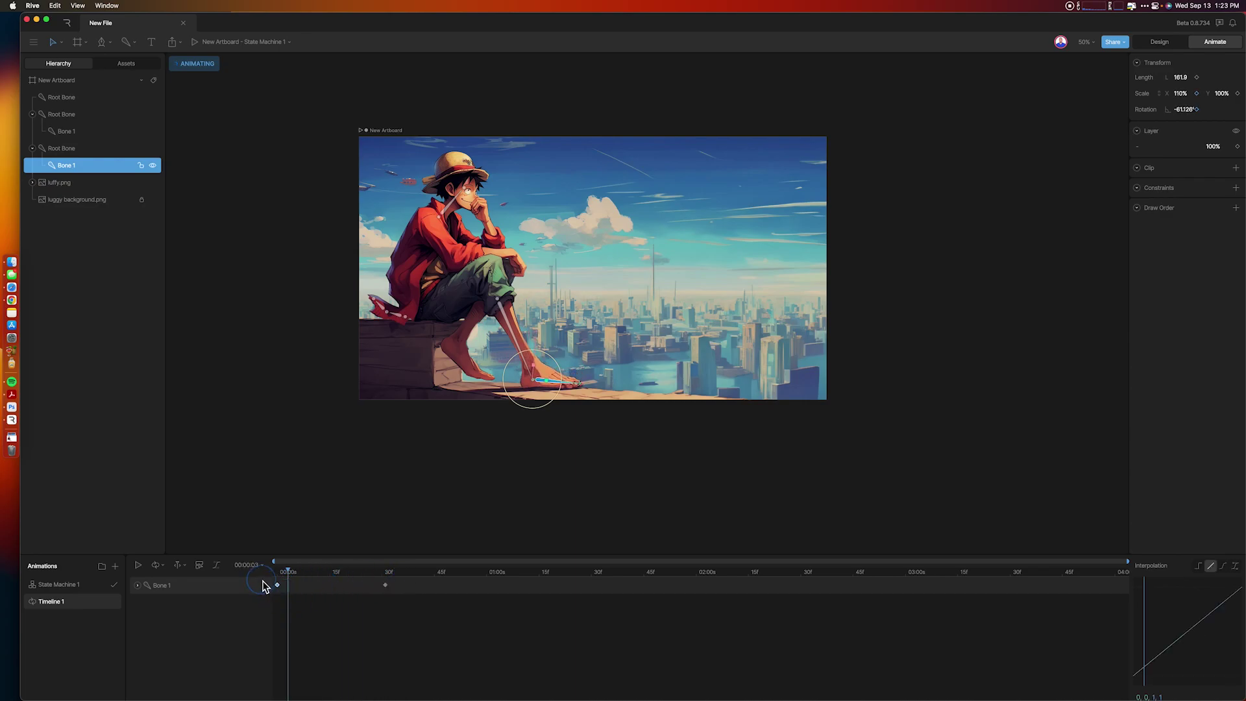
{"action": "key", "text": "super+c"}
{"action": "left_click_drag", "start_coordinate": [463, 573], "coordinate": [490, 577]}
{"action": "key", "text": "super+v"}
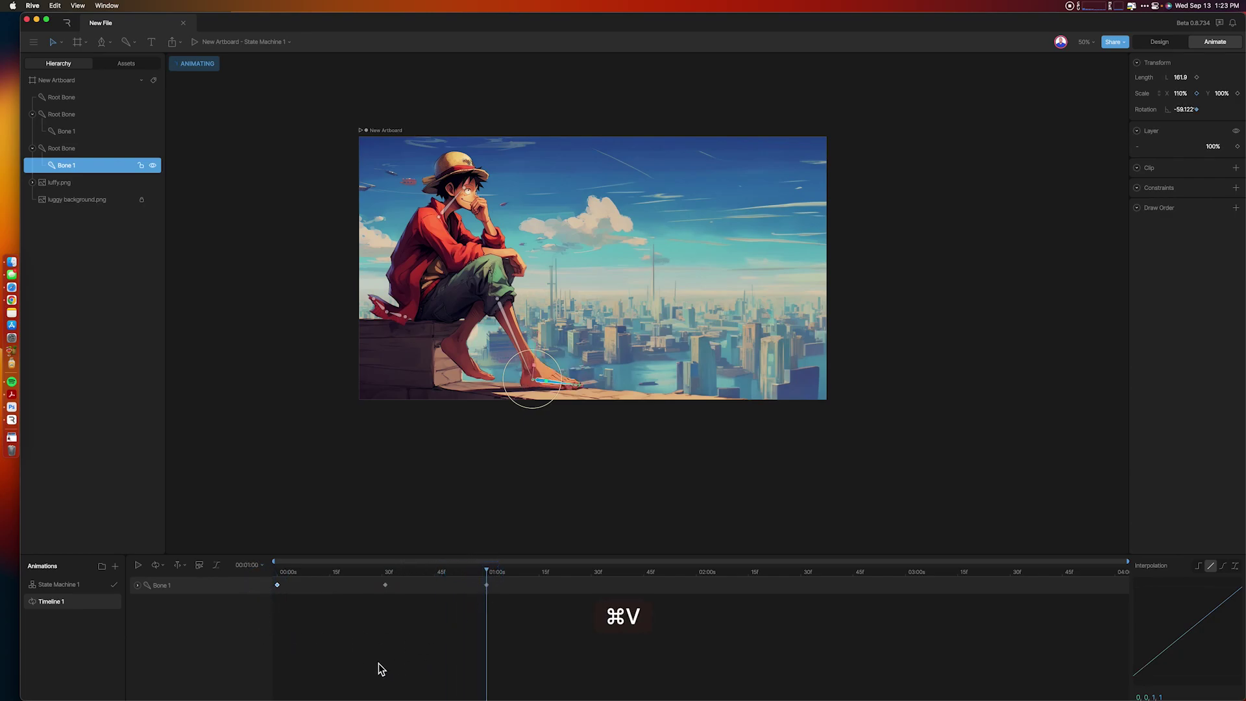
{"action": "key", "text": "space"}
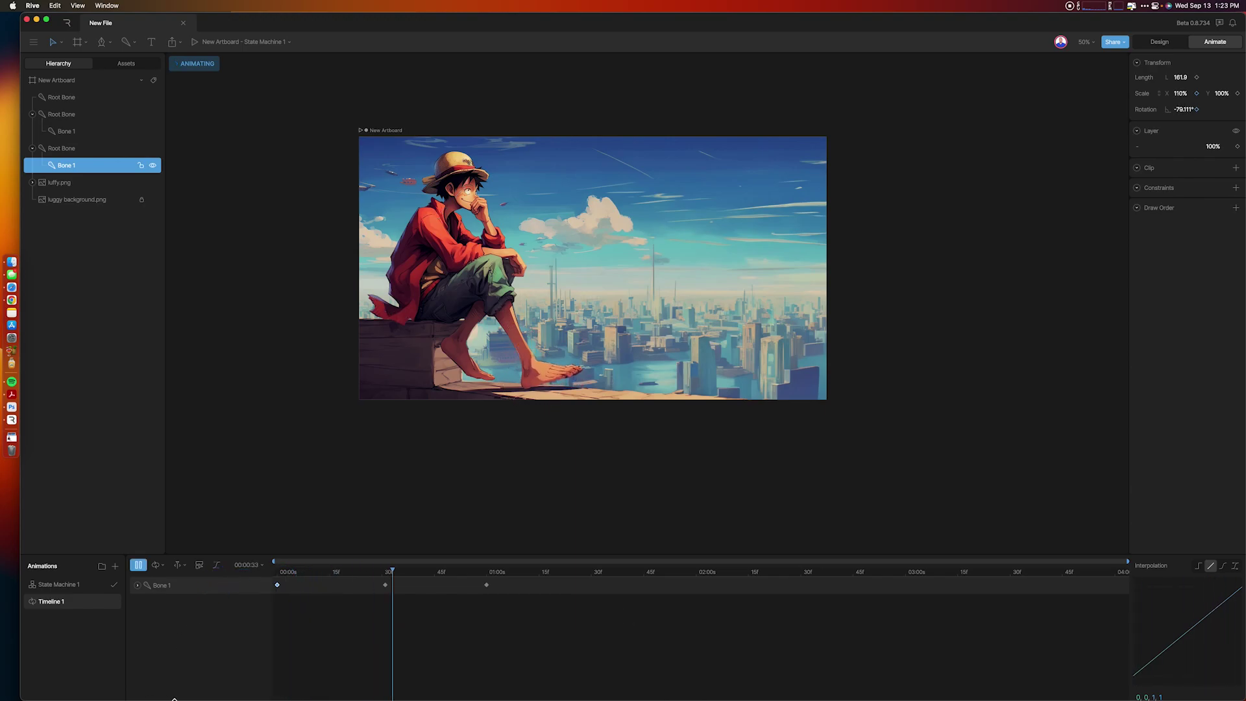
{"action": "key", "text": "space"}
Step: Select all three foot bone keyframes and set their interpolation to the cubic ease curve .42, 0, .58, 1
{"action": "left_click", "coordinate": [513, 636]}
{"action": "left_click_drag", "start_coordinate": [513, 636], "coordinate": [277, 552]}
{"action": "left_click", "coordinate": [573, 648]}
{"action": "left_click_drag", "start_coordinate": [542, 634], "coordinate": [279, 552]}
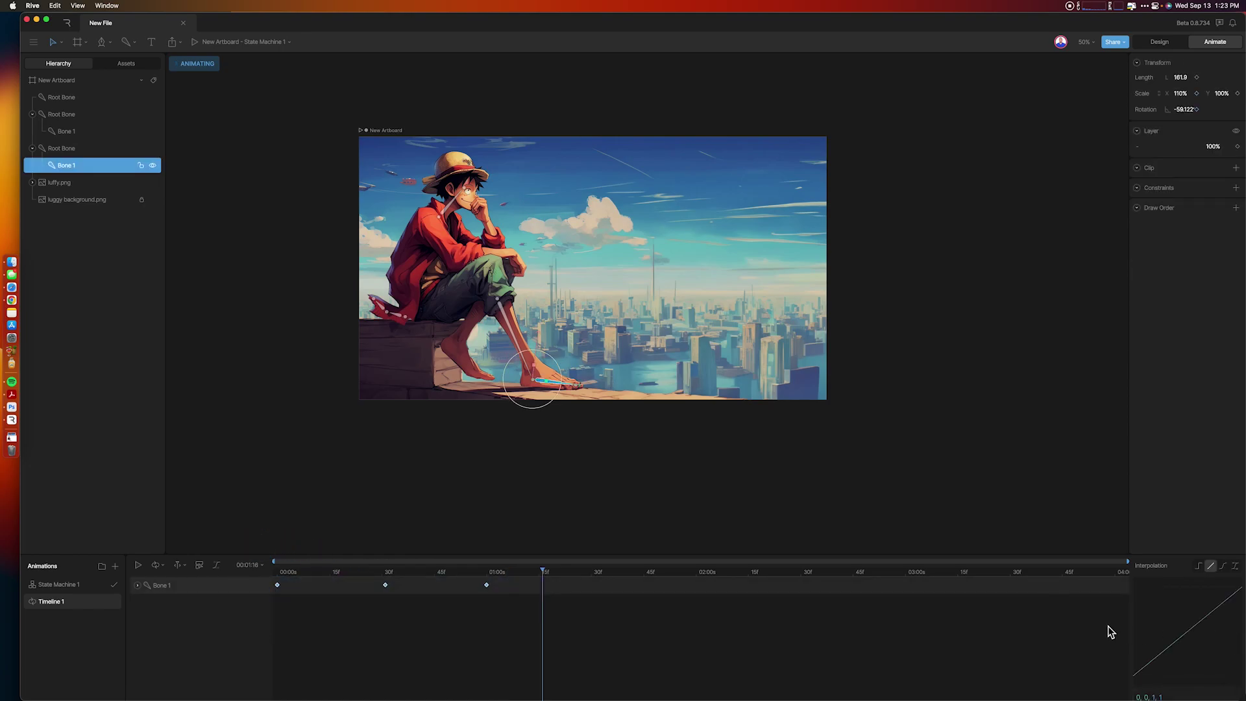
{"action": "left_click", "coordinate": [1225, 567]}
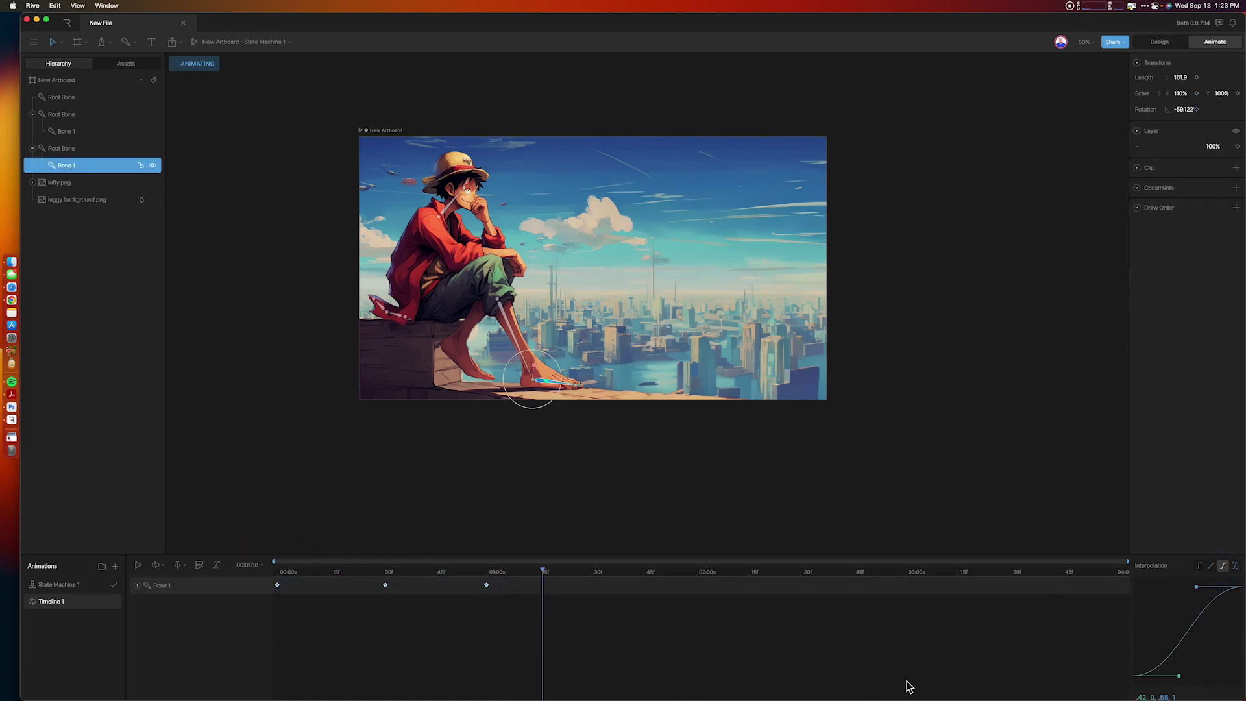
Step: Slow the foot tap by moving its middle keyframe to 00:01:00 and its last to just before 2 seconds, and preview it
{"action": "left_click", "coordinate": [481, 597]}
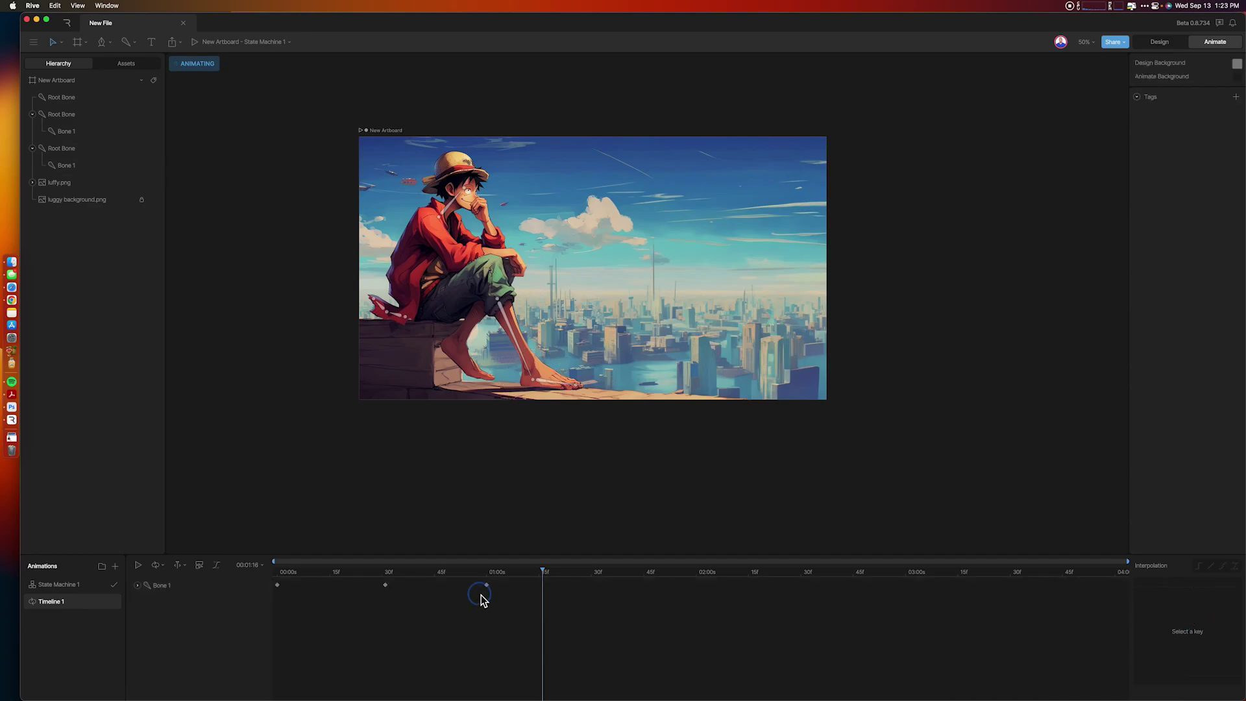
{"action": "left_click_drag", "start_coordinate": [501, 602], "coordinate": [218, 557]}
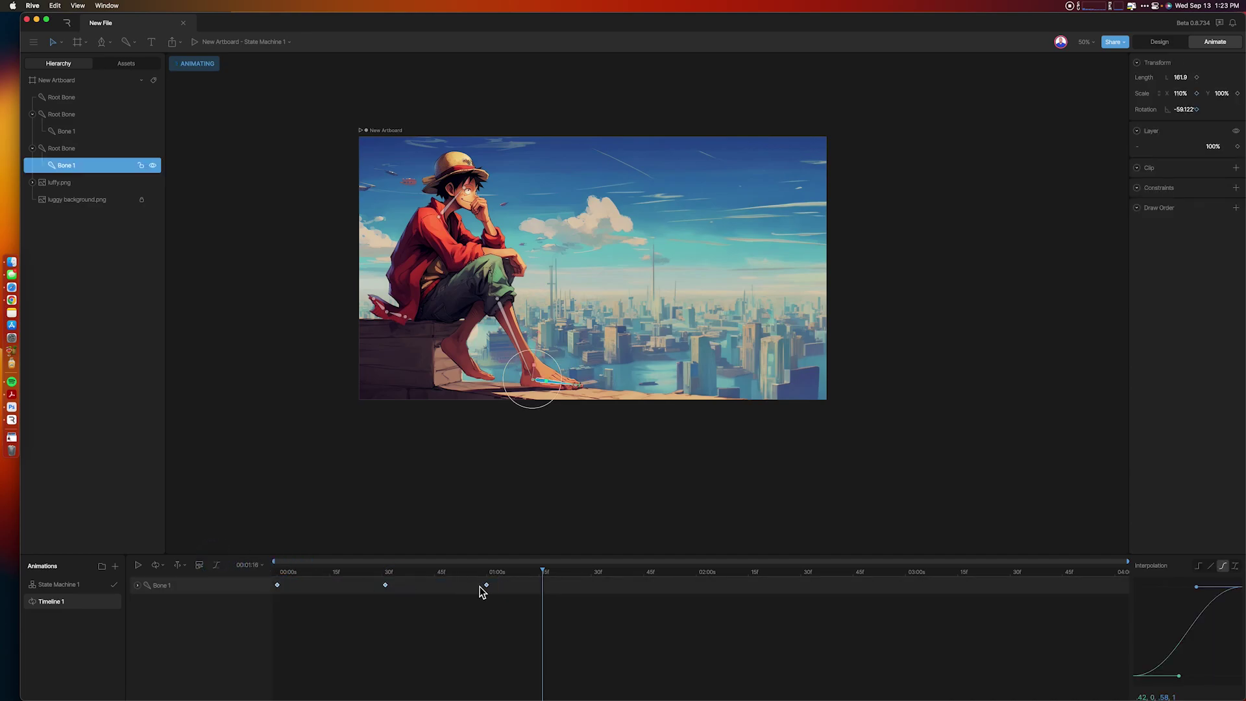
{"action": "left_click_drag", "start_coordinate": [488, 591], "coordinate": [686, 589]}
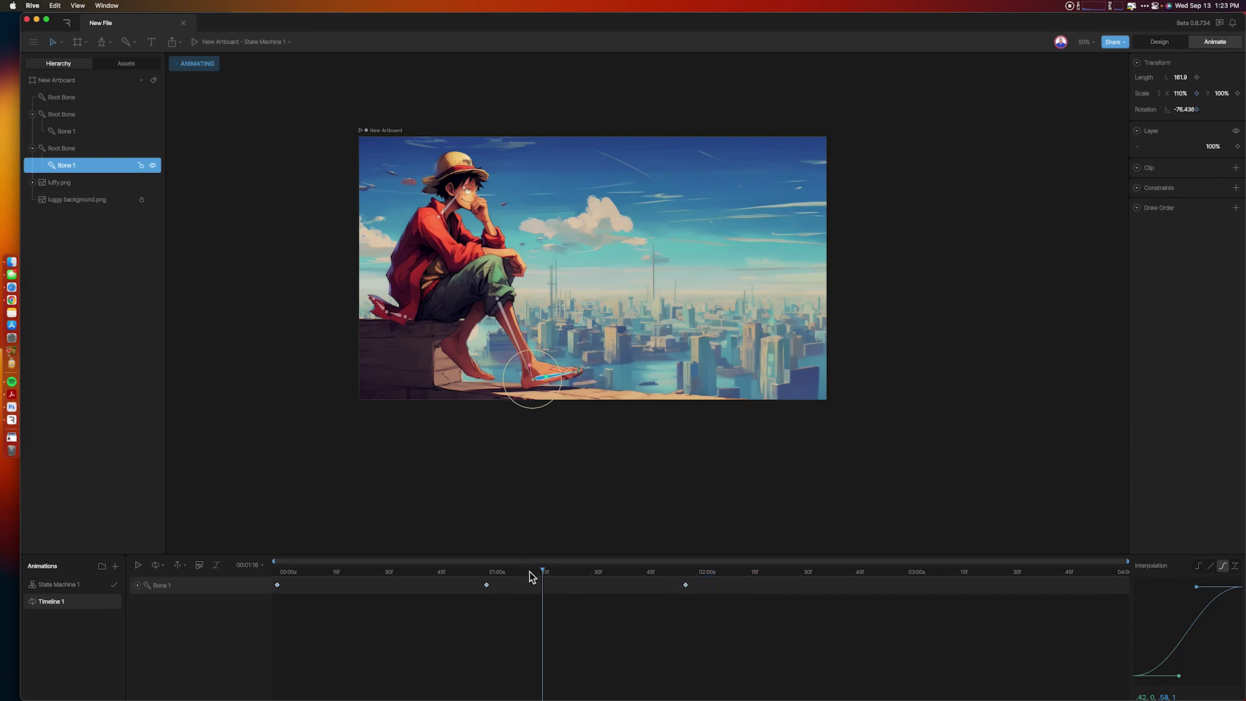
{"action": "key", "text": "space"}
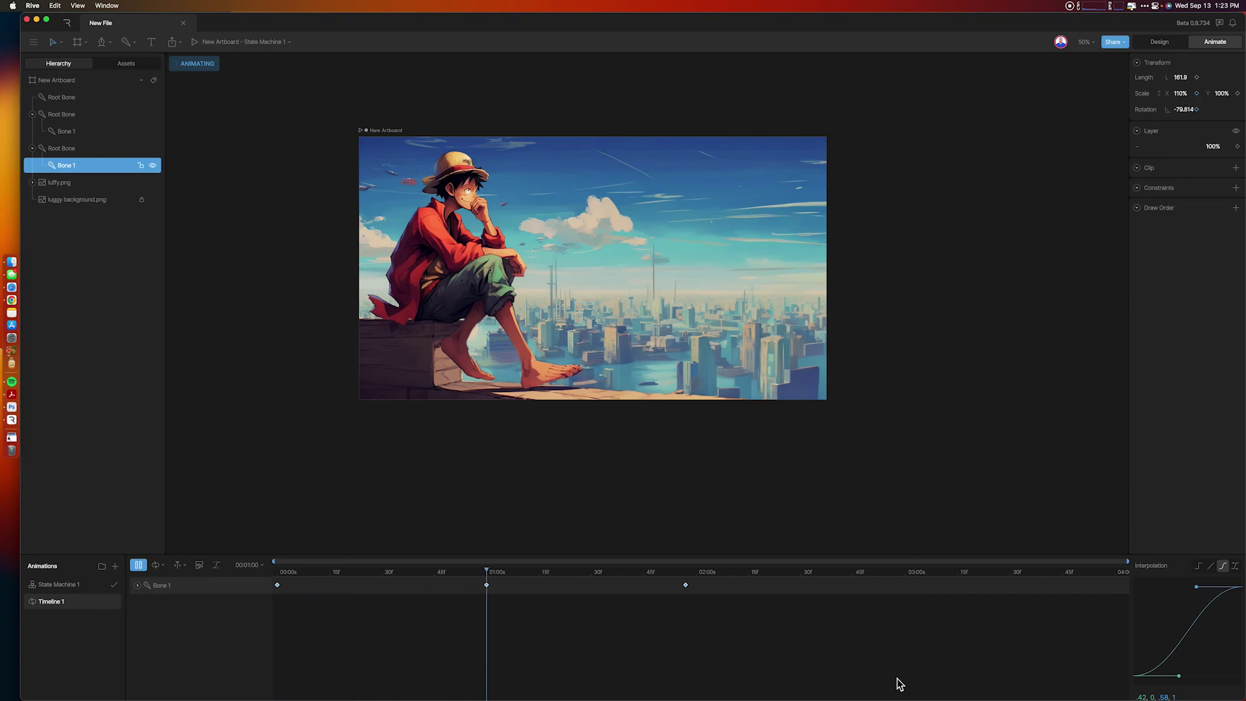
{"action": "key", "text": "space"}
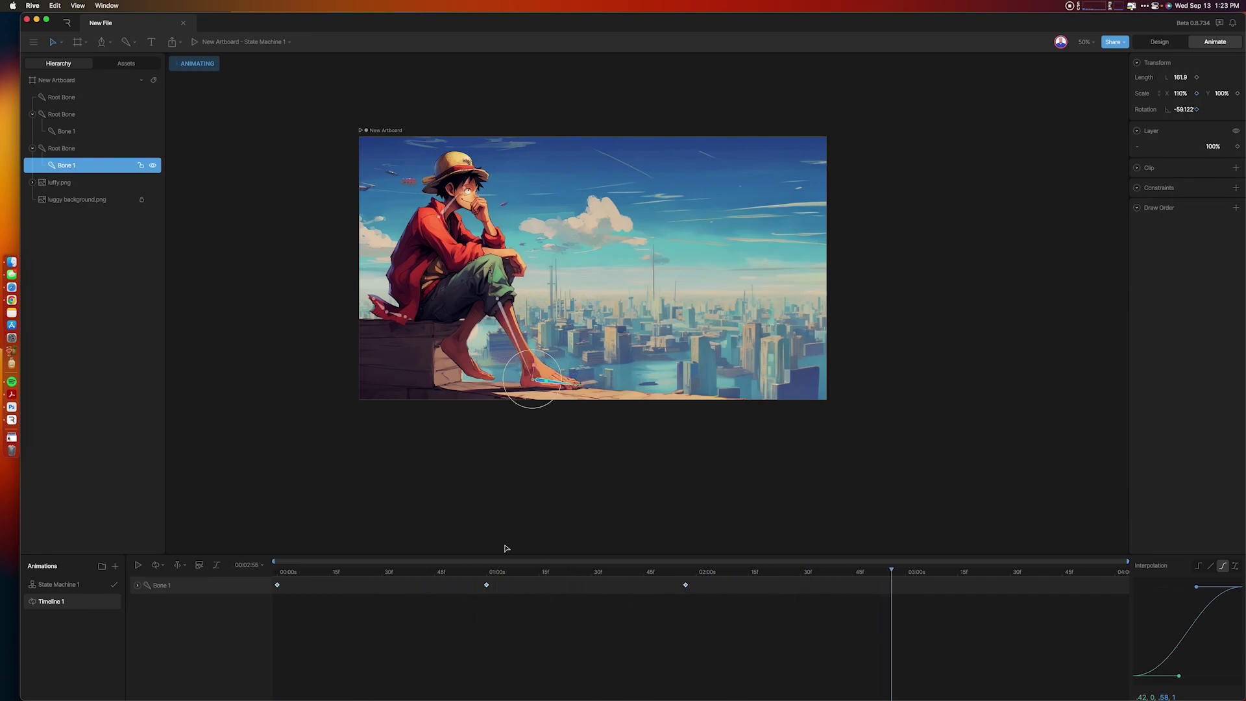
Step: Keyframe the head bone's rotation at about -50.5° at 00:00:35 and about -58.7° at 00:01:25
{"action": "left_click_drag", "start_coordinate": [429, 576], "coordinate": [400, 579]}
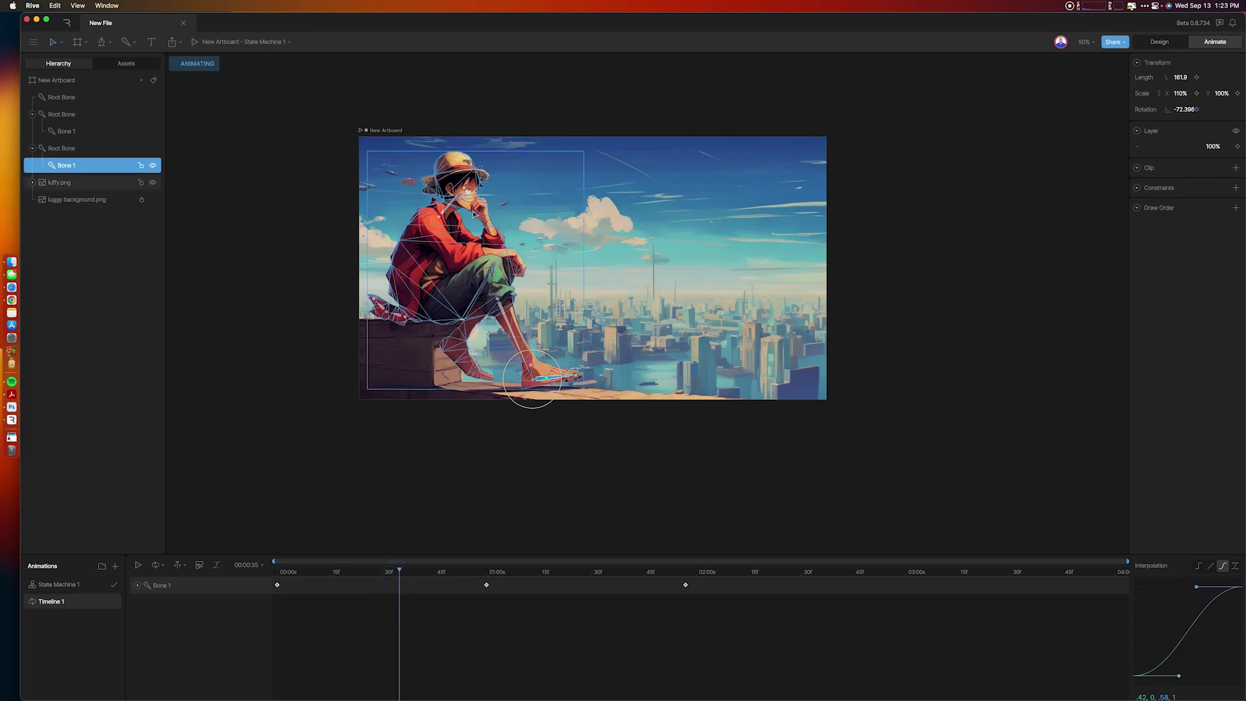
{"action": "left_click", "coordinate": [447, 211]}
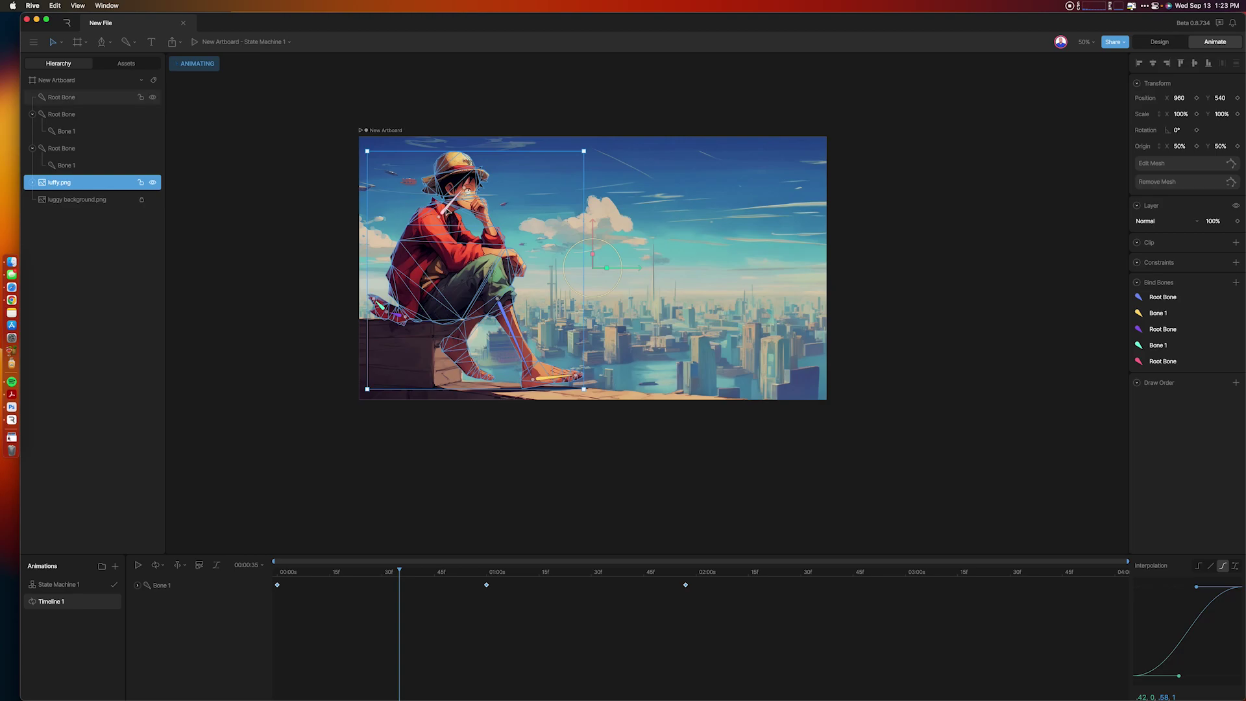
{"action": "left_click", "coordinate": [447, 210]}
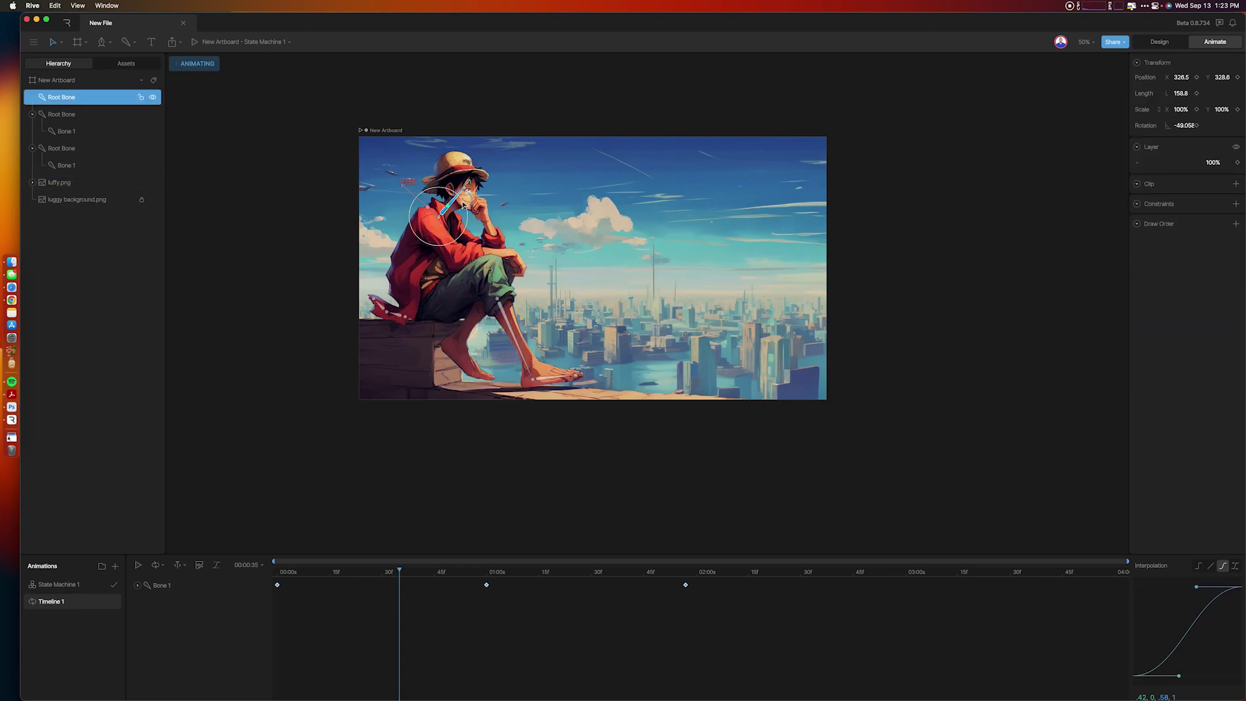
{"action": "left_click_drag", "start_coordinate": [463, 205], "coordinate": [462, 203]}
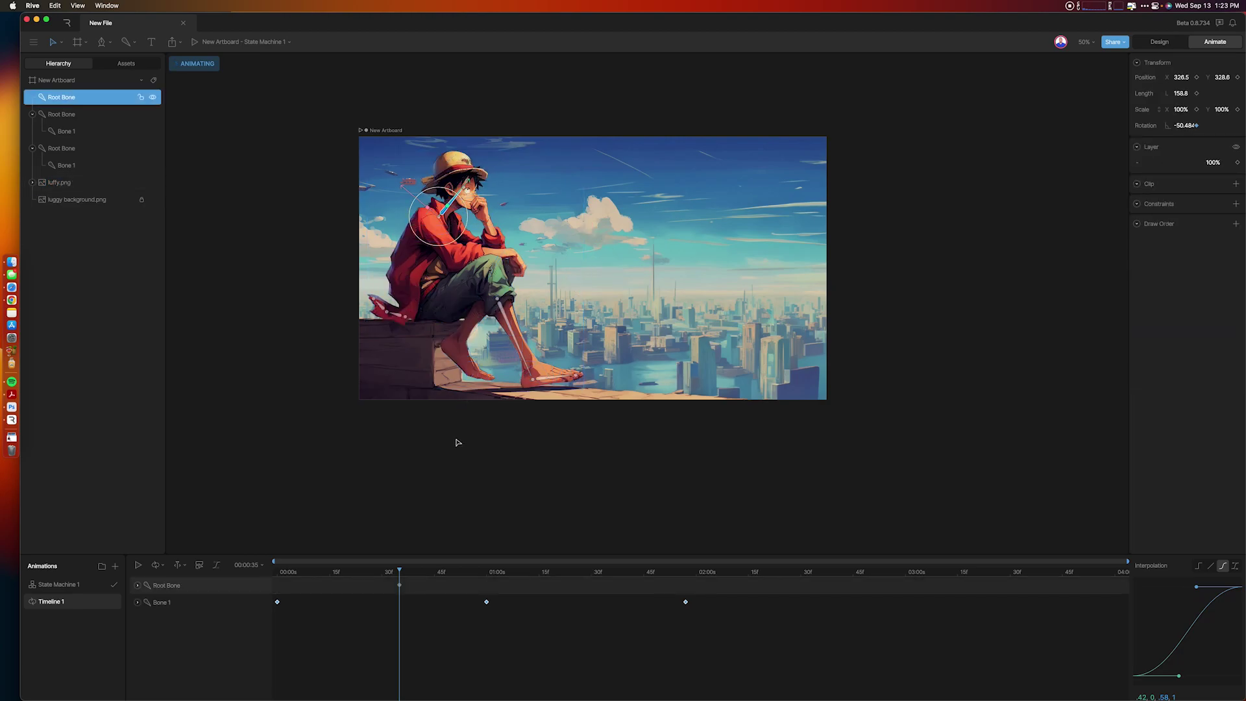
{"action": "left_click_drag", "start_coordinate": [400, 570], "coordinate": [574, 575]}
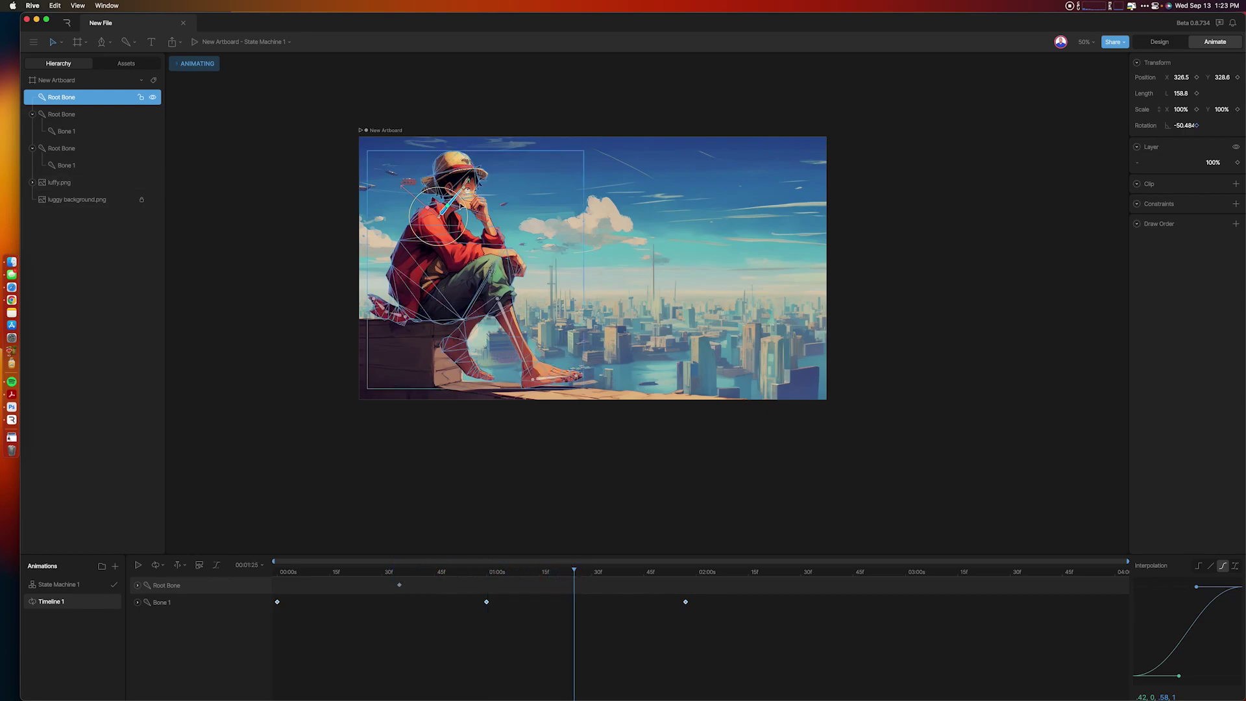
{"action": "left_click_drag", "start_coordinate": [464, 205], "coordinate": [461, 201]}
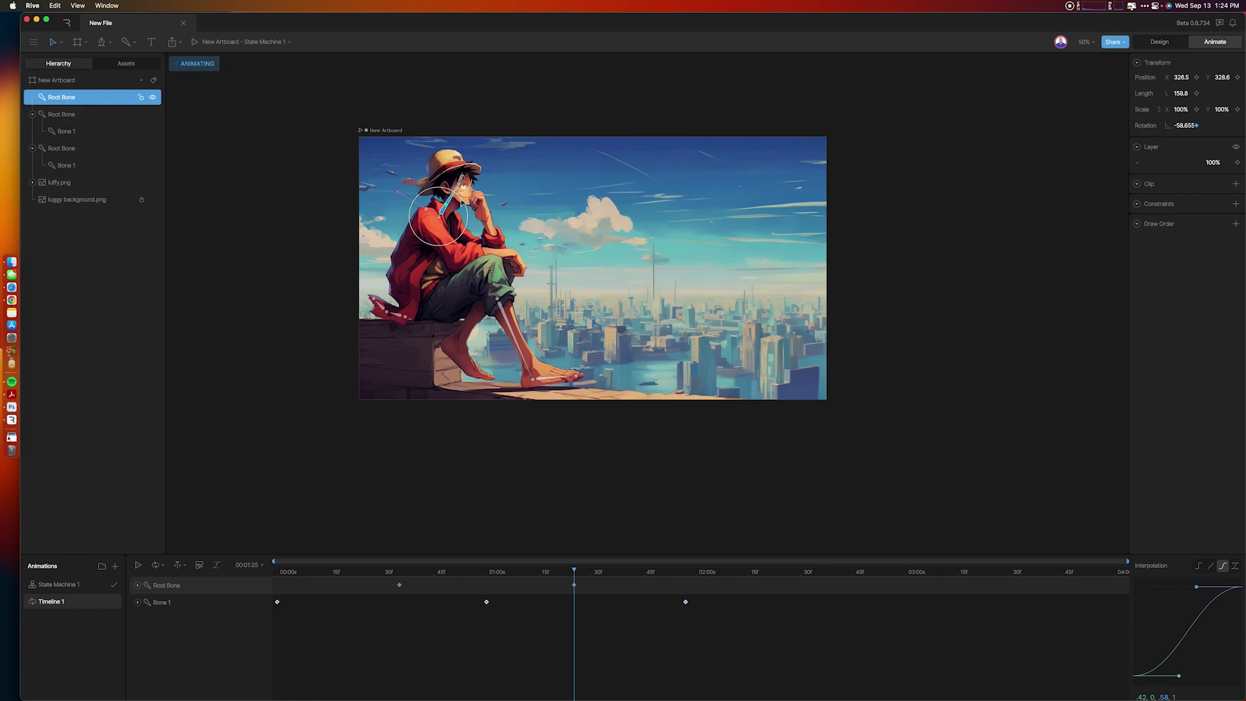
Step: Copy the head bone's first keyframe and paste it at 00:02:12
{"action": "left_click_drag", "start_coordinate": [425, 603], "coordinate": [382, 578]}
{"action": "key", "text": "super+c"}
{"action": "left_click", "coordinate": [738, 573]}
{"action": "key", "text": "super+v"}
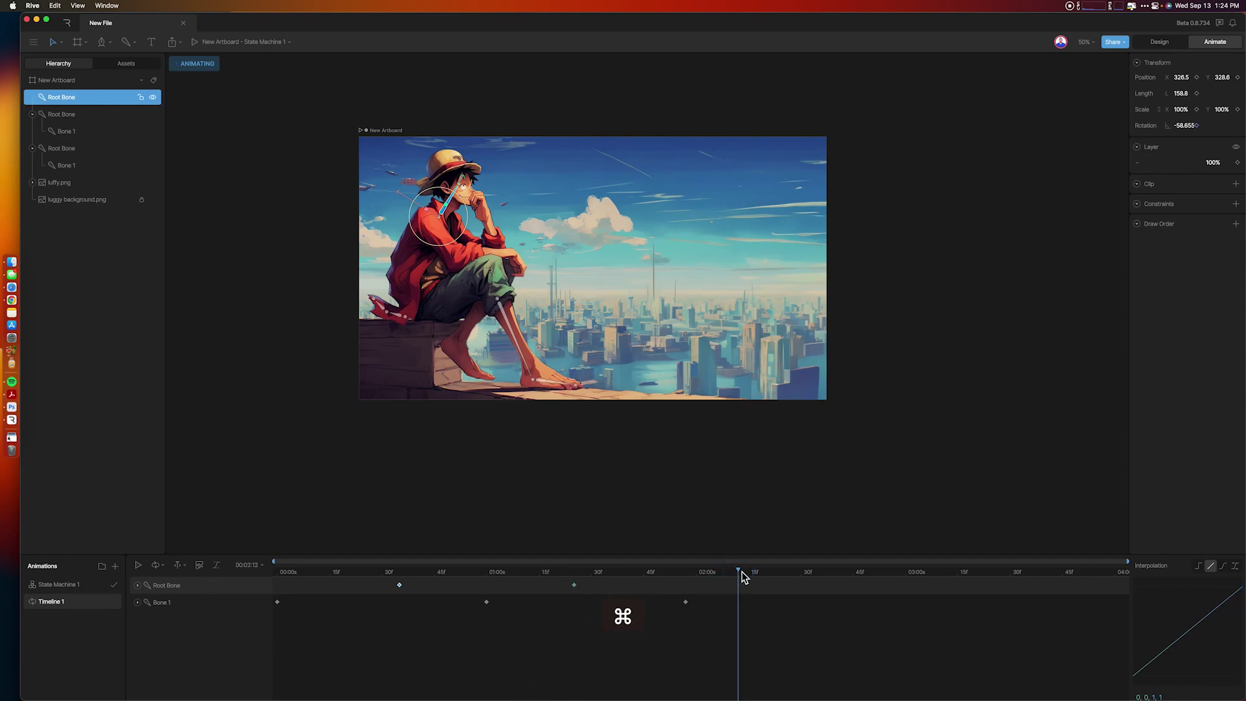
Step: Select all head and foot bone keyframes, set their interpolation to the cubic curve .42, 0, .58, 1, and preview the animation
{"action": "left_click", "coordinate": [209, 578]}
{"action": "left_click_drag", "start_coordinate": [209, 577], "coordinate": [185, 603]}
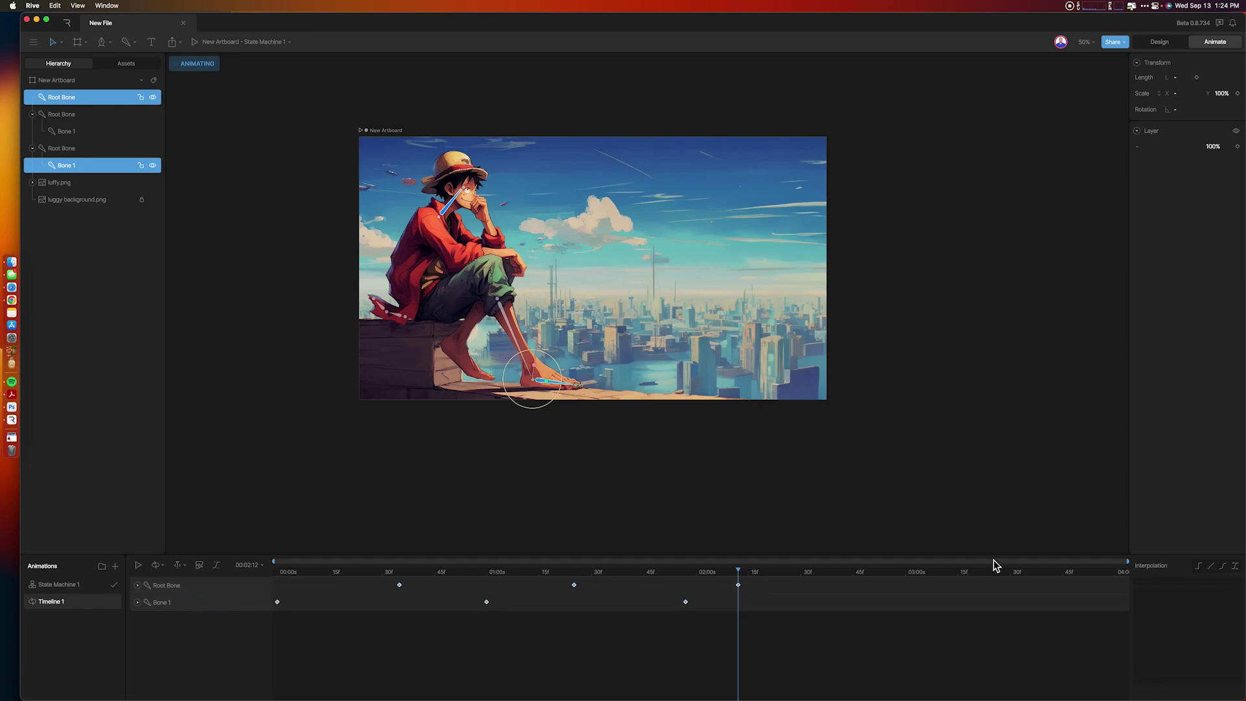
{"action": "left_click", "coordinate": [1225, 564]}
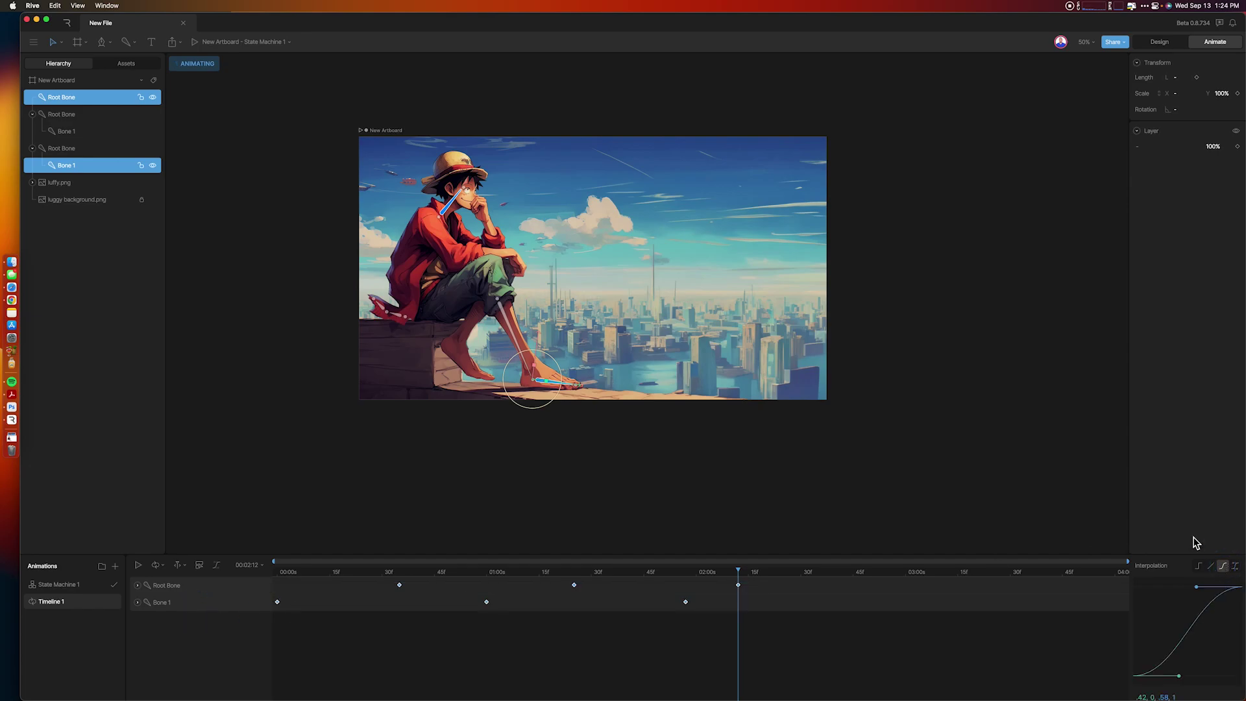
{"action": "left_click", "coordinate": [545, 632]}
{"action": "left_click", "coordinate": [138, 565]}
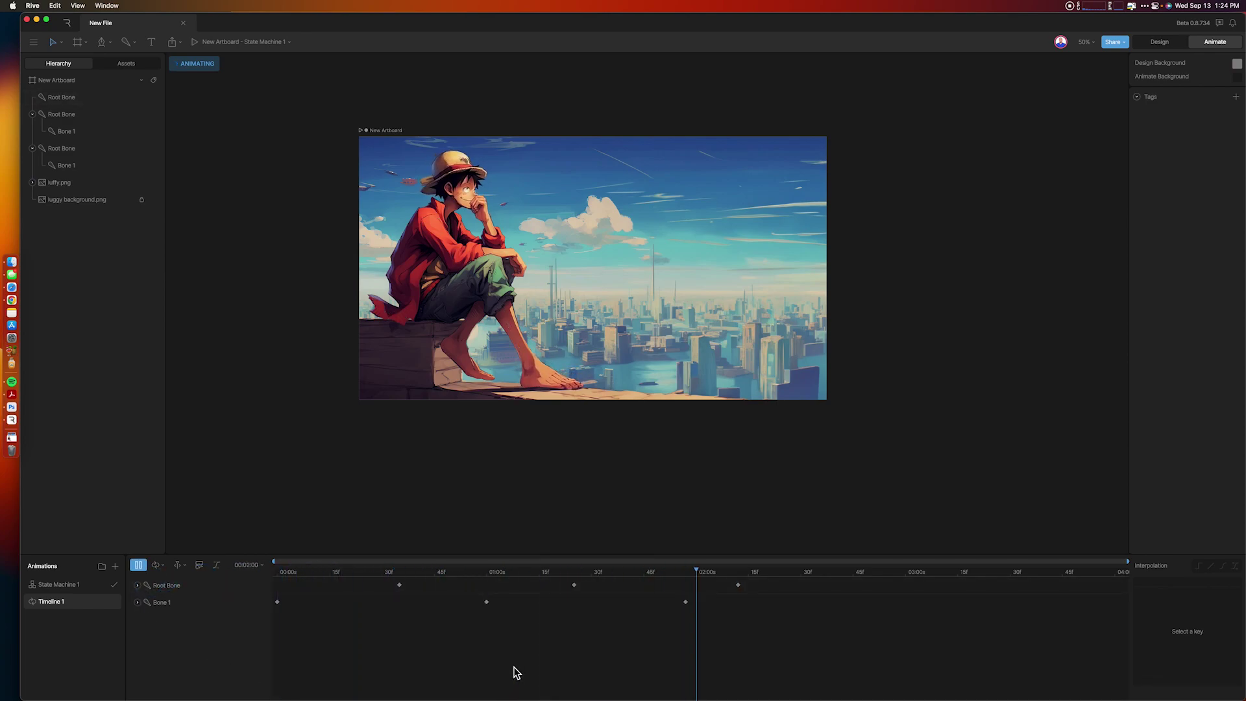
{"action": "key", "text": "space"}
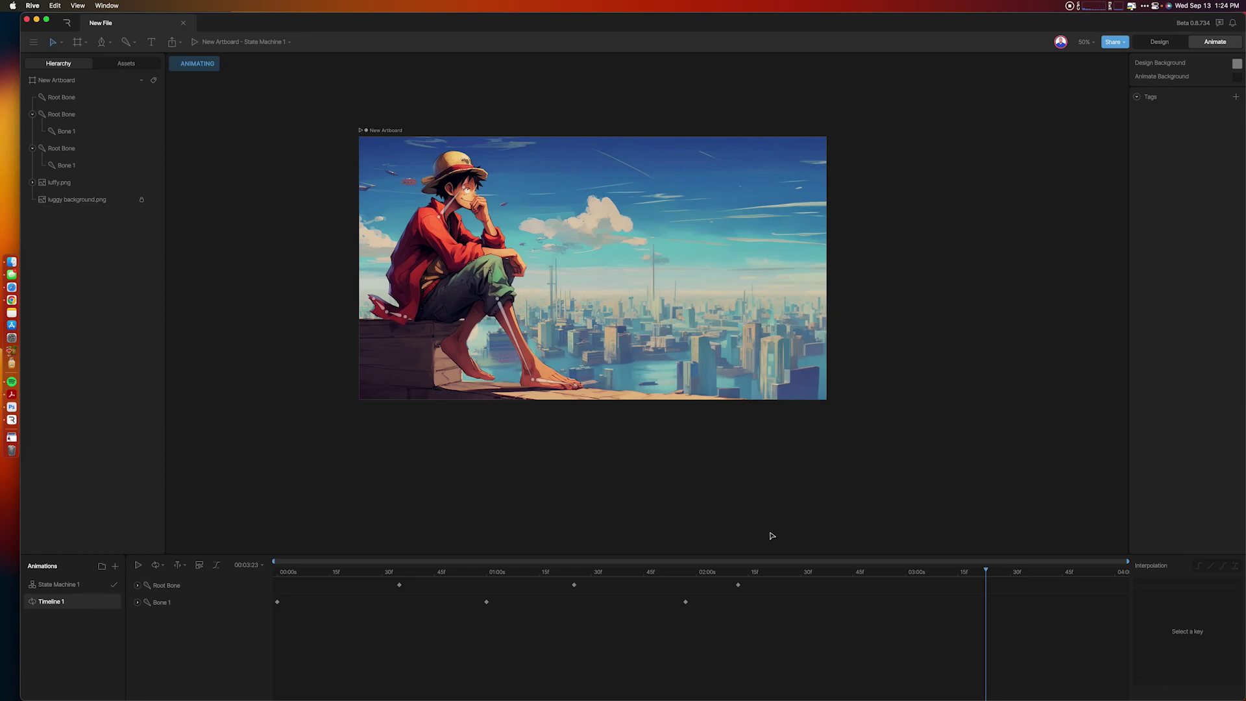
Step: Move the head bone's first keyframe to about 00:00:08 and its middle one to about 00:01:15, and preview the timing
{"action": "left_click_drag", "start_coordinate": [398, 584], "coordinate": [302, 587]}
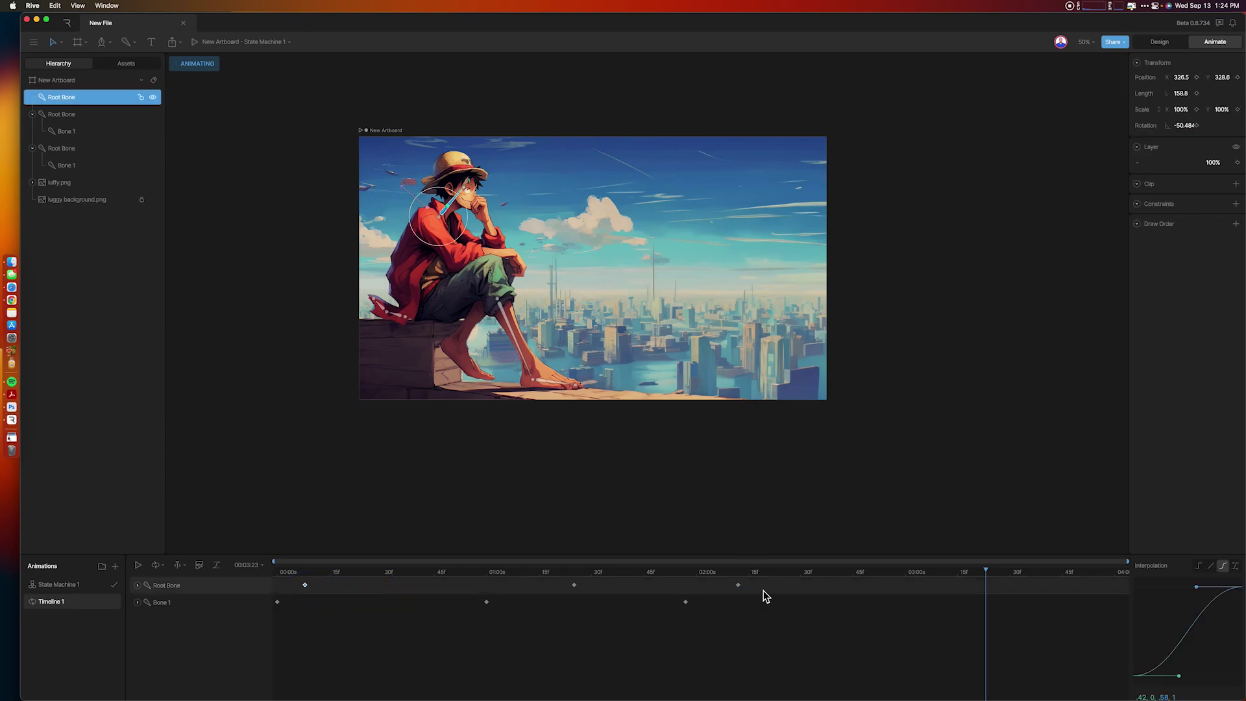
{"action": "left_click_drag", "start_coordinate": [573, 586], "coordinate": [539, 586]}
{"action": "left_click", "coordinate": [613, 631]}
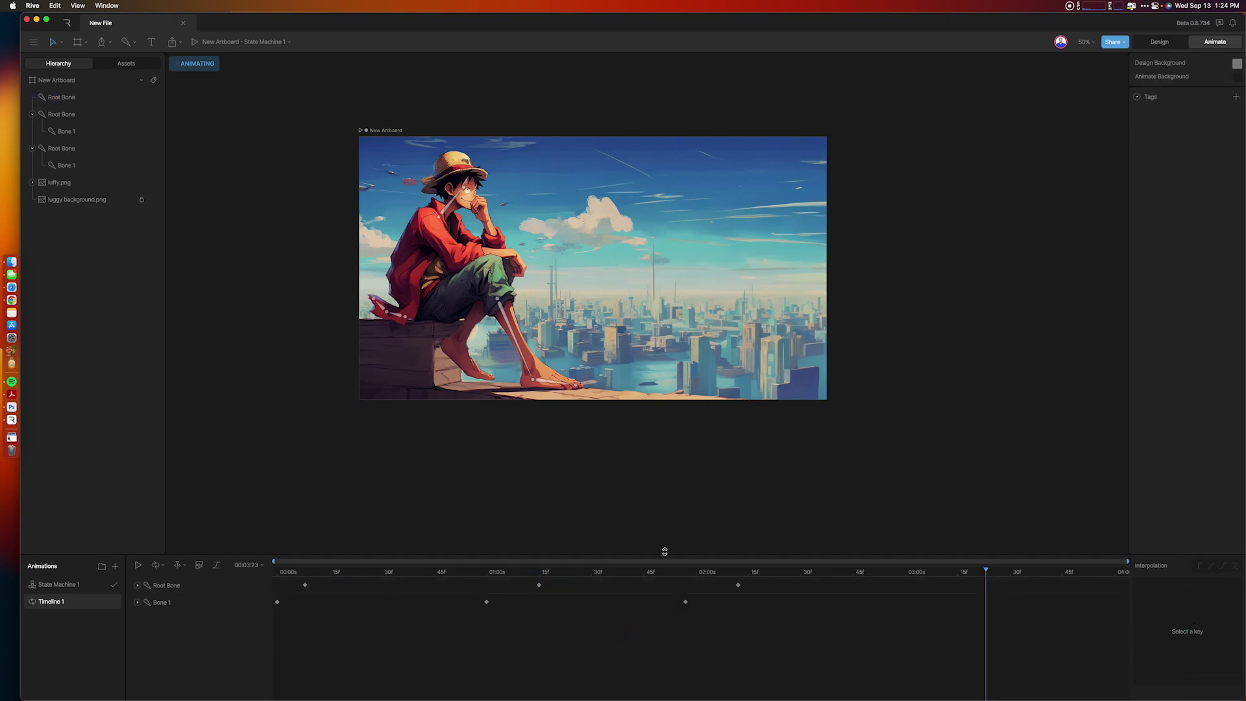
{"action": "left_click", "coordinate": [138, 565]}
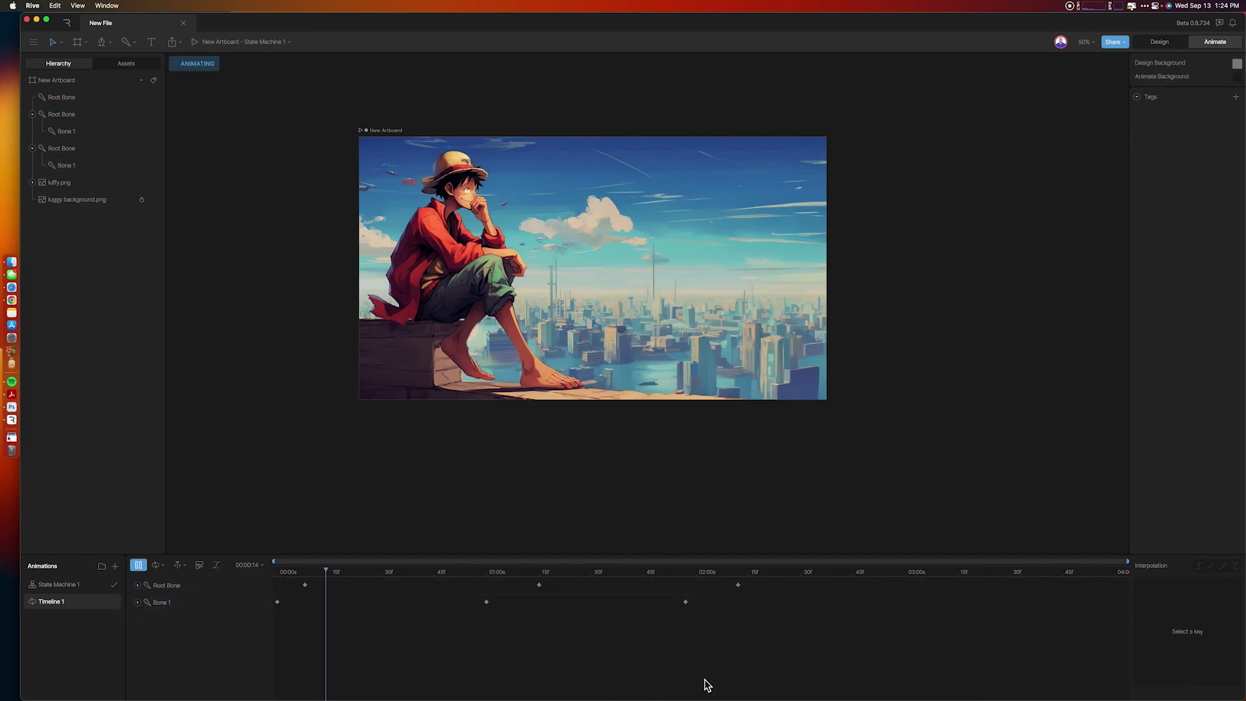
{"action": "key", "text": "space"}
Step: At 00:00:38, keyframe the shirt tail's root bone rotation at about -188.3° and its child bone rotation at about 19.5°
{"action": "mouse_move", "coordinate": [388, 577]}
{"action": "left_mouse_down"}
{"action": "mouse_move", "coordinate": [359, 572]}
{"action": "mouse_move", "coordinate": [410, 572]}
{"action": "left_mouse_up"}
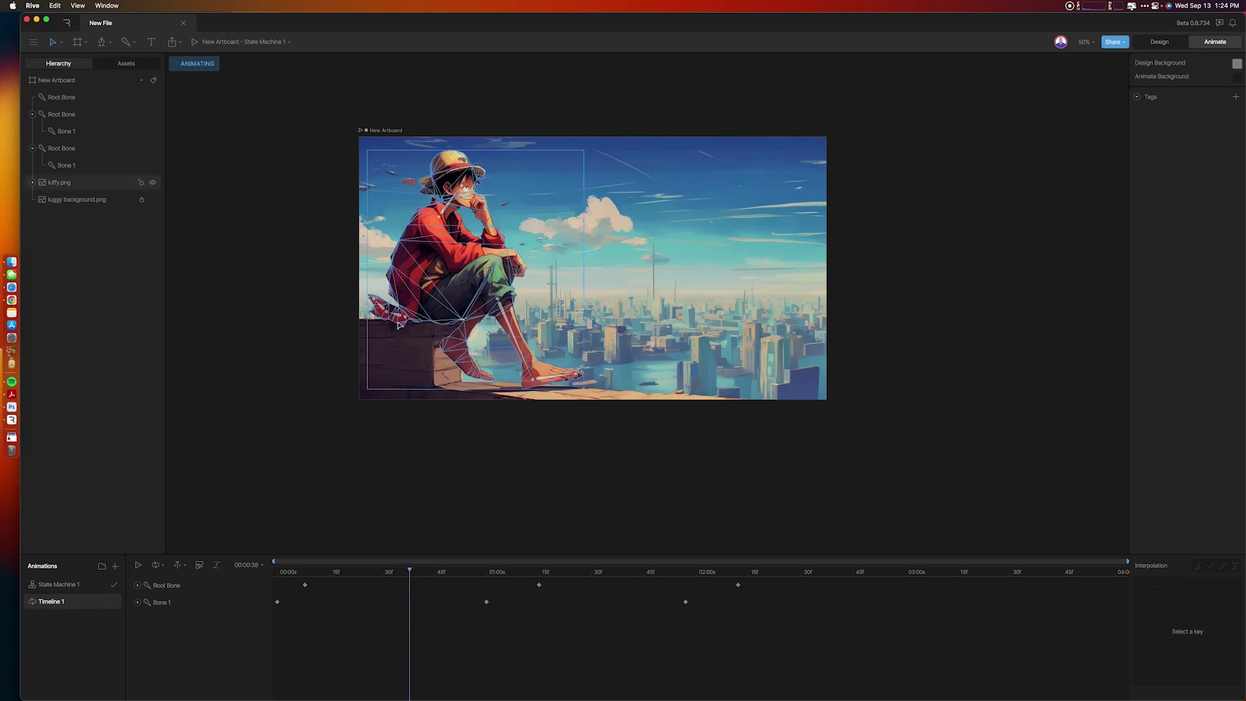
{"action": "left_click", "coordinate": [401, 317]}
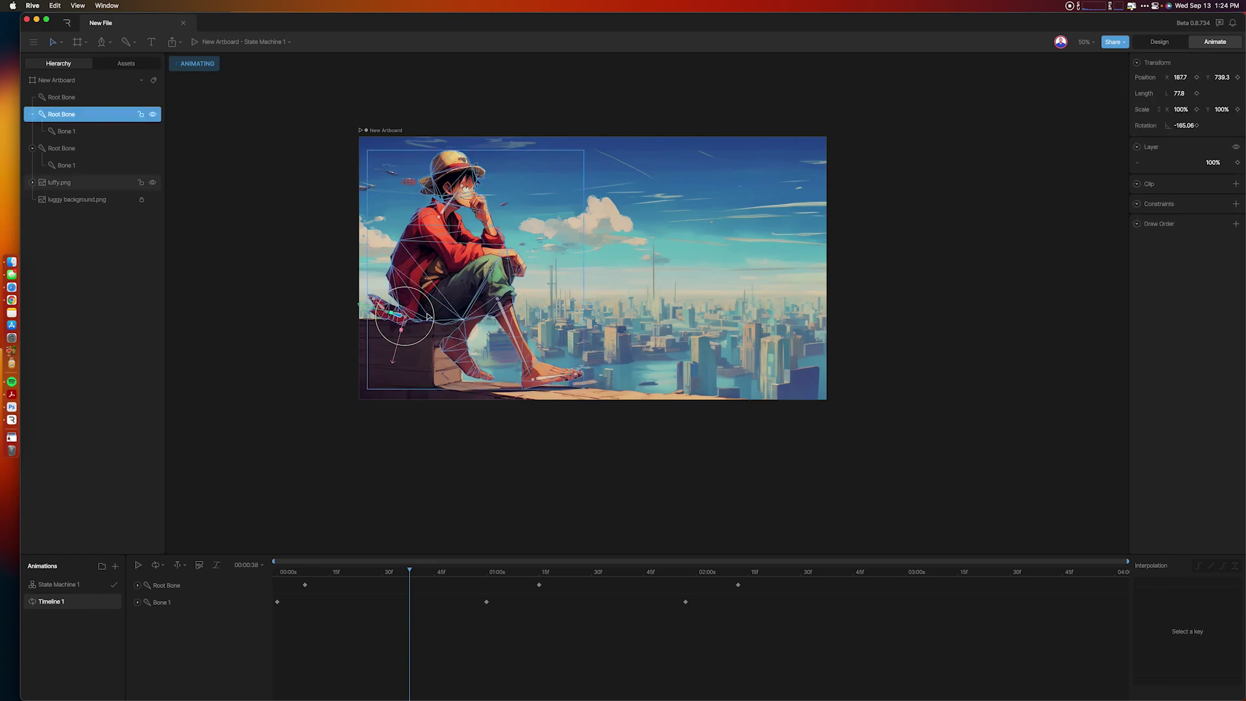
{"action": "left_click_drag", "start_coordinate": [431, 315], "coordinate": [428, 298]}
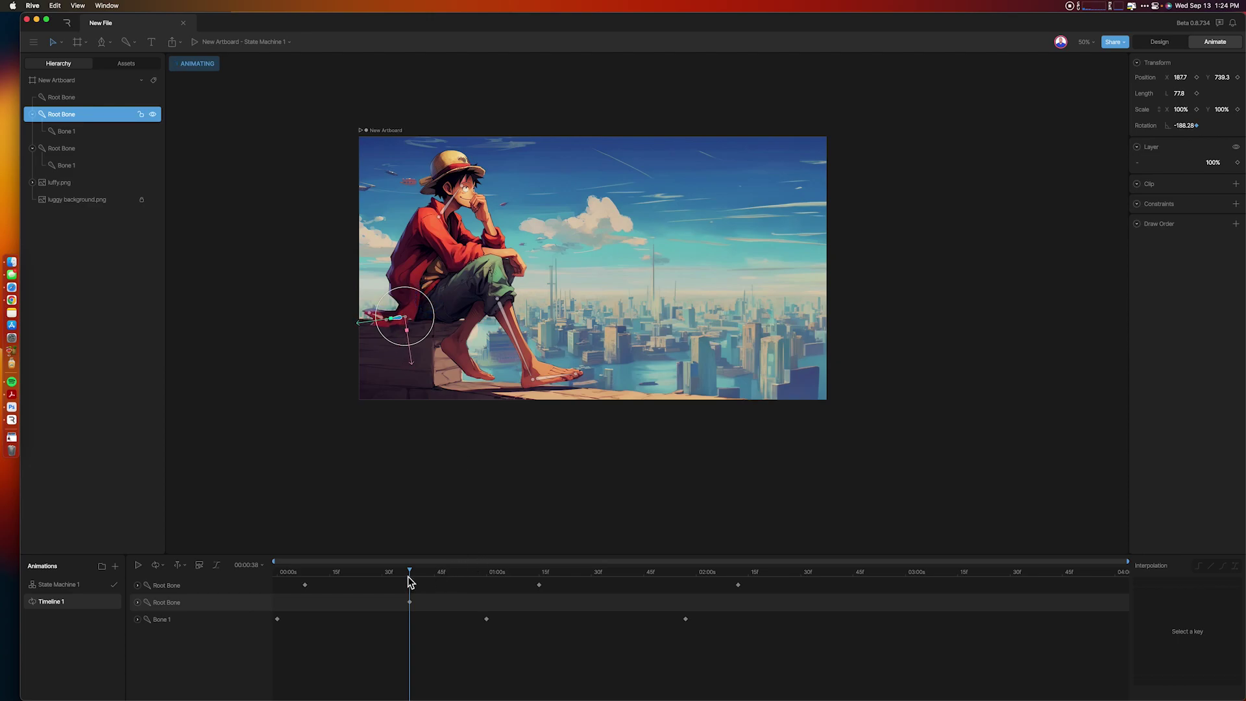
{"action": "mouse_move", "coordinate": [411, 572]}
{"action": "left_mouse_down"}
{"action": "mouse_move", "coordinate": [424, 572]}
{"action": "mouse_move", "coordinate": [411, 571]}
{"action": "left_mouse_up"}
{"action": "left_click", "coordinate": [88, 131]}
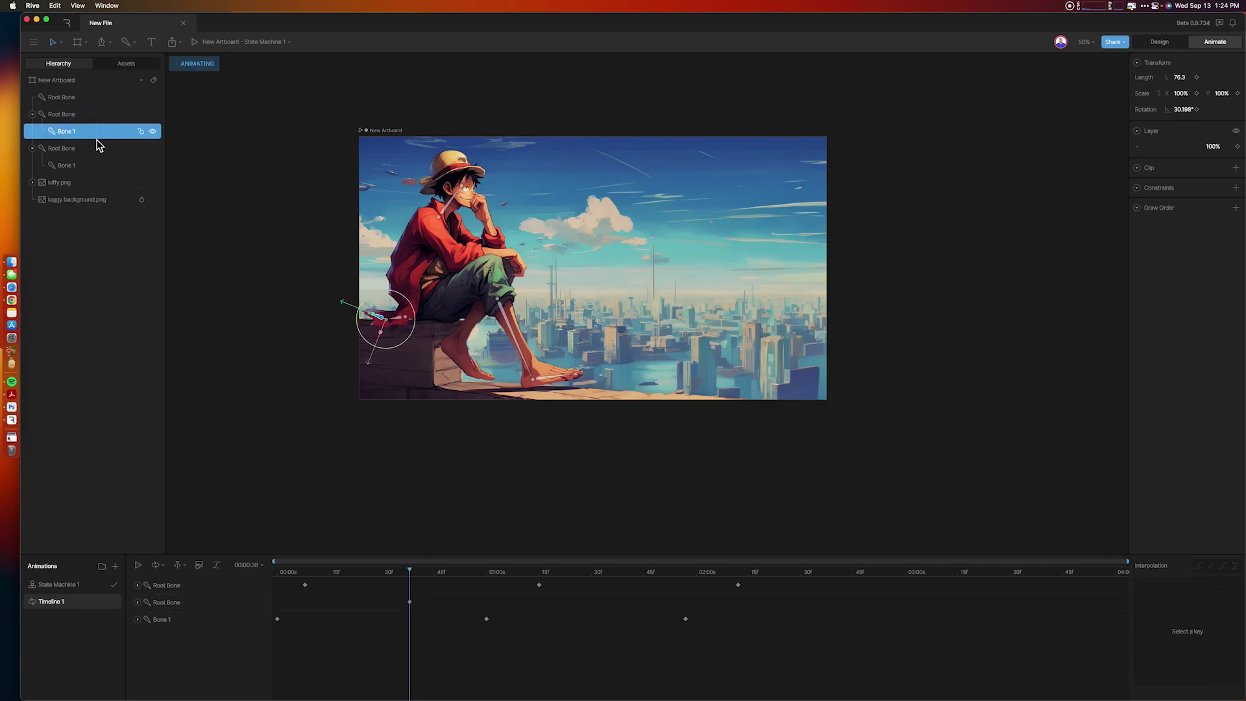
{"action": "left_click_drag", "start_coordinate": [416, 322], "coordinate": [413, 318]}
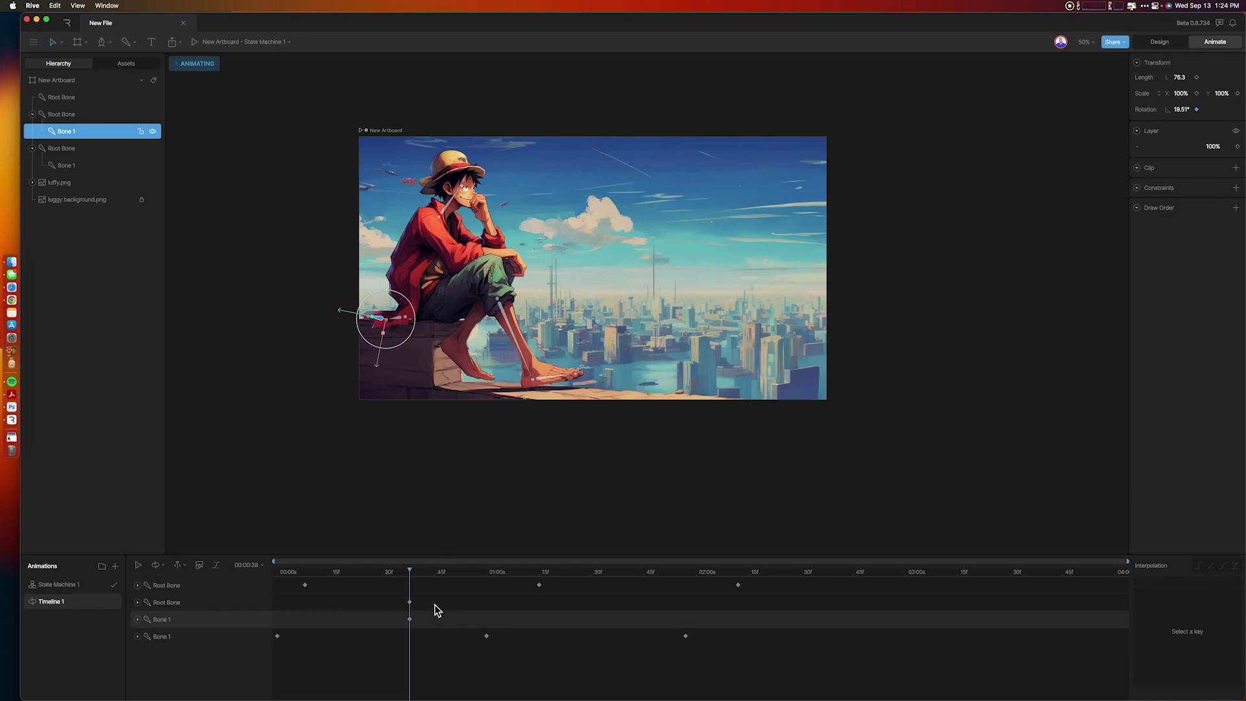
Step: At 00:01:21, keyframe the shirt tail's root bone rotation at about -153.6° and its child bone rotation at about -15.7°
{"action": "left_click_drag", "start_coordinate": [413, 575], "coordinate": [562, 578]}
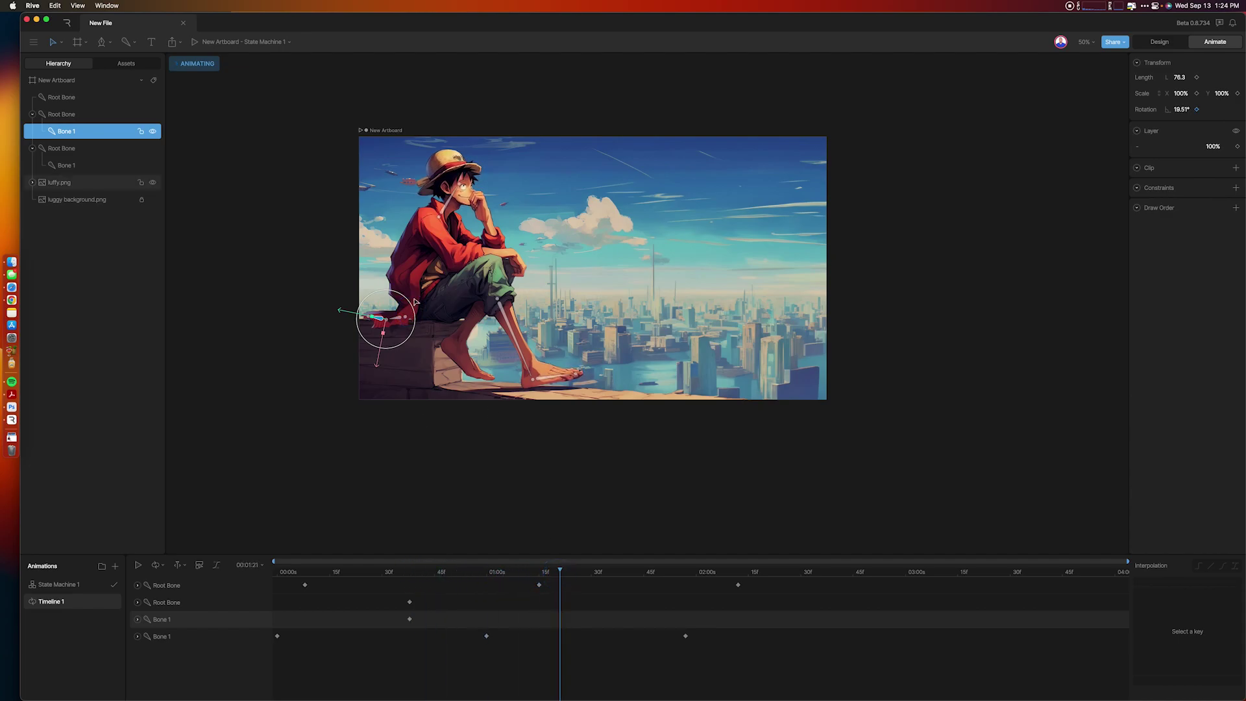
{"action": "mouse_move", "coordinate": [411, 305]}
{"action": "left_mouse_down"}
{"action": "mouse_move", "coordinate": [427, 315]}
{"action": "mouse_move", "coordinate": [407, 303]}
{"action": "left_mouse_up"}
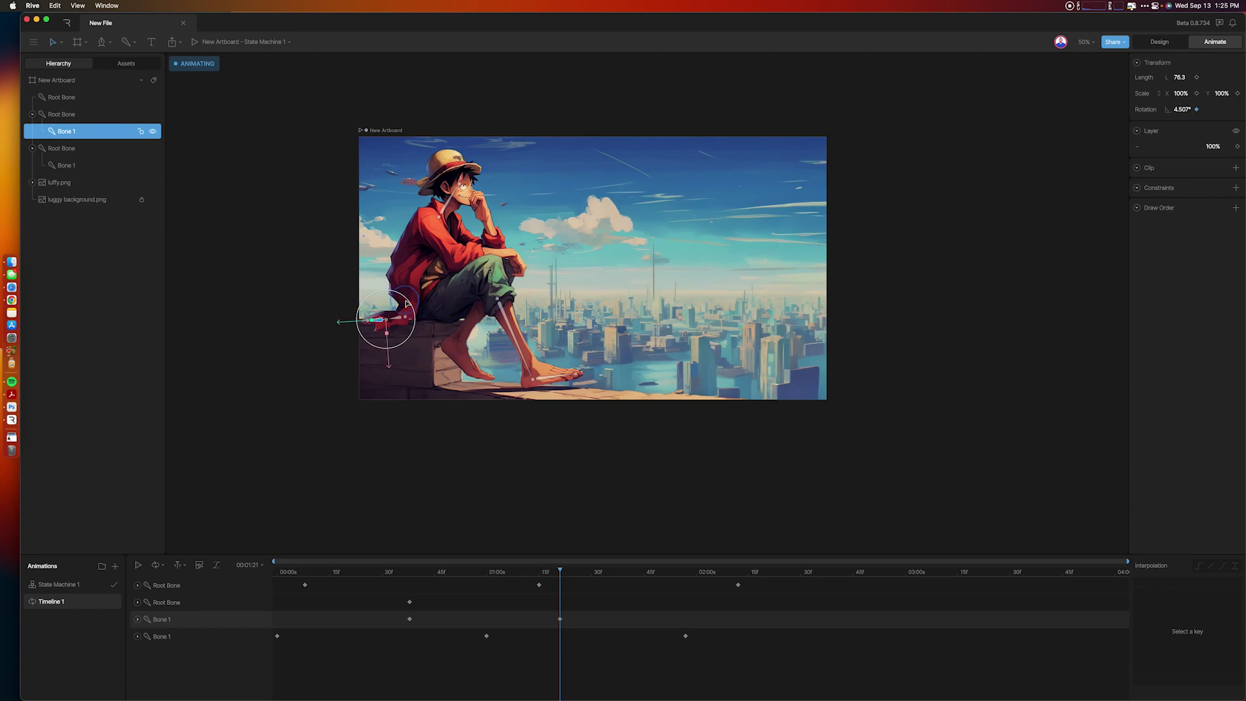
{"action": "left_click", "coordinate": [80, 97]}
{"action": "left_click", "coordinate": [81, 113]}
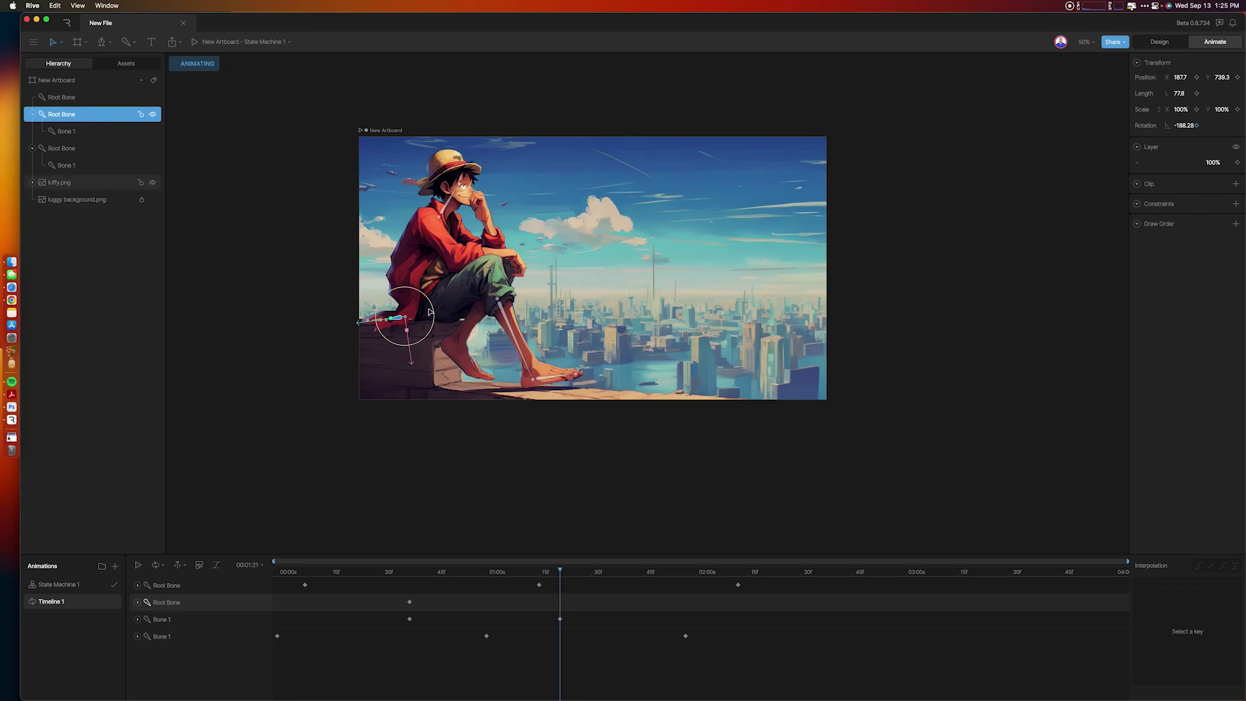
{"action": "left_click_drag", "start_coordinate": [438, 308], "coordinate": [439, 325]}
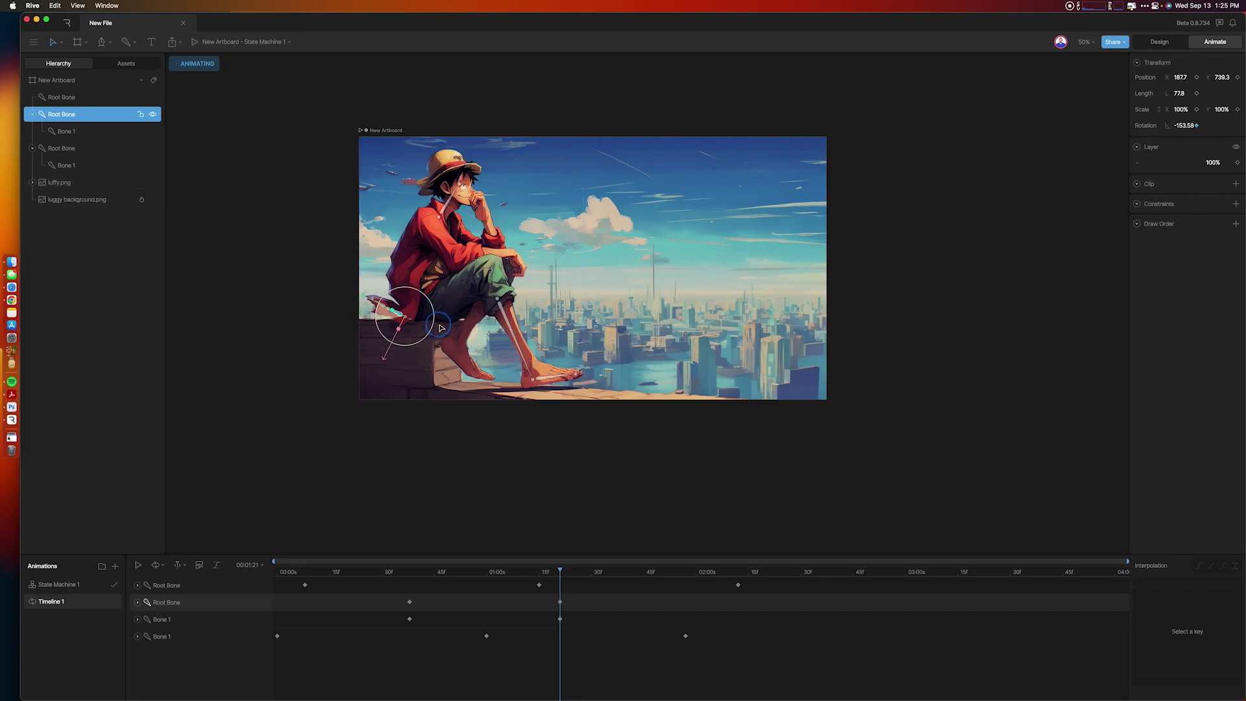
{"action": "left_click", "coordinate": [78, 131]}
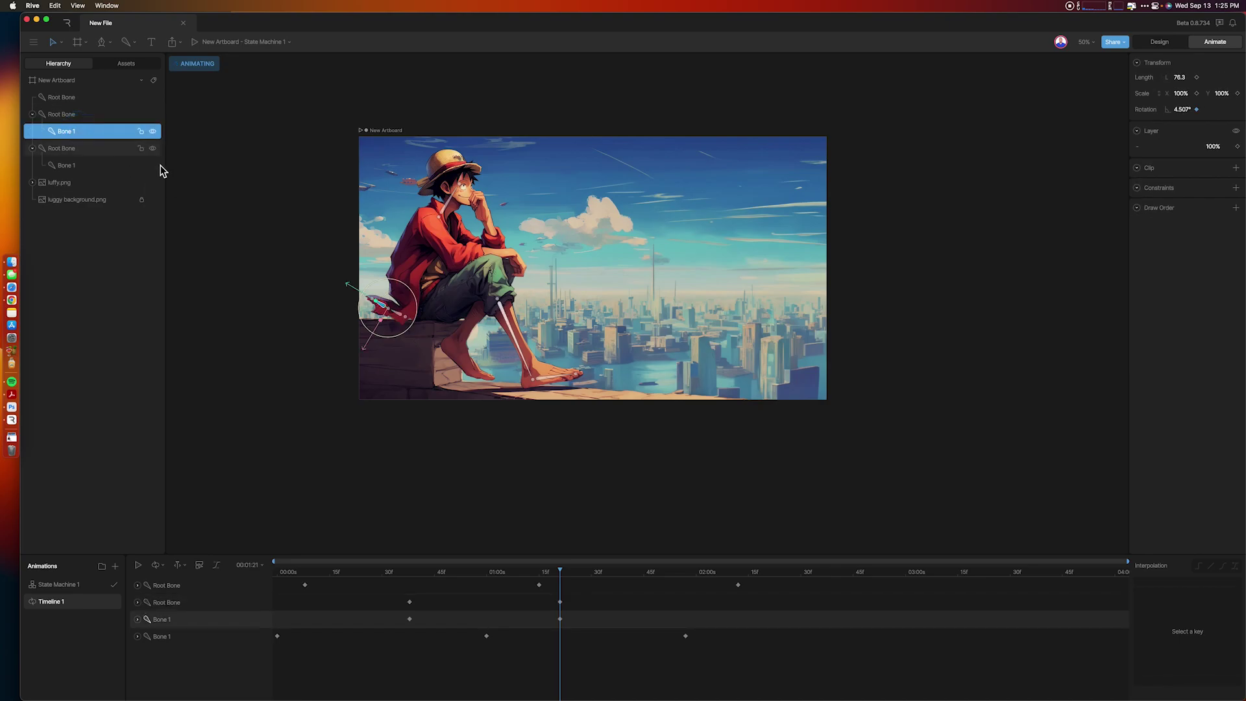
{"action": "left_click_drag", "start_coordinate": [415, 297], "coordinate": [412, 281]}
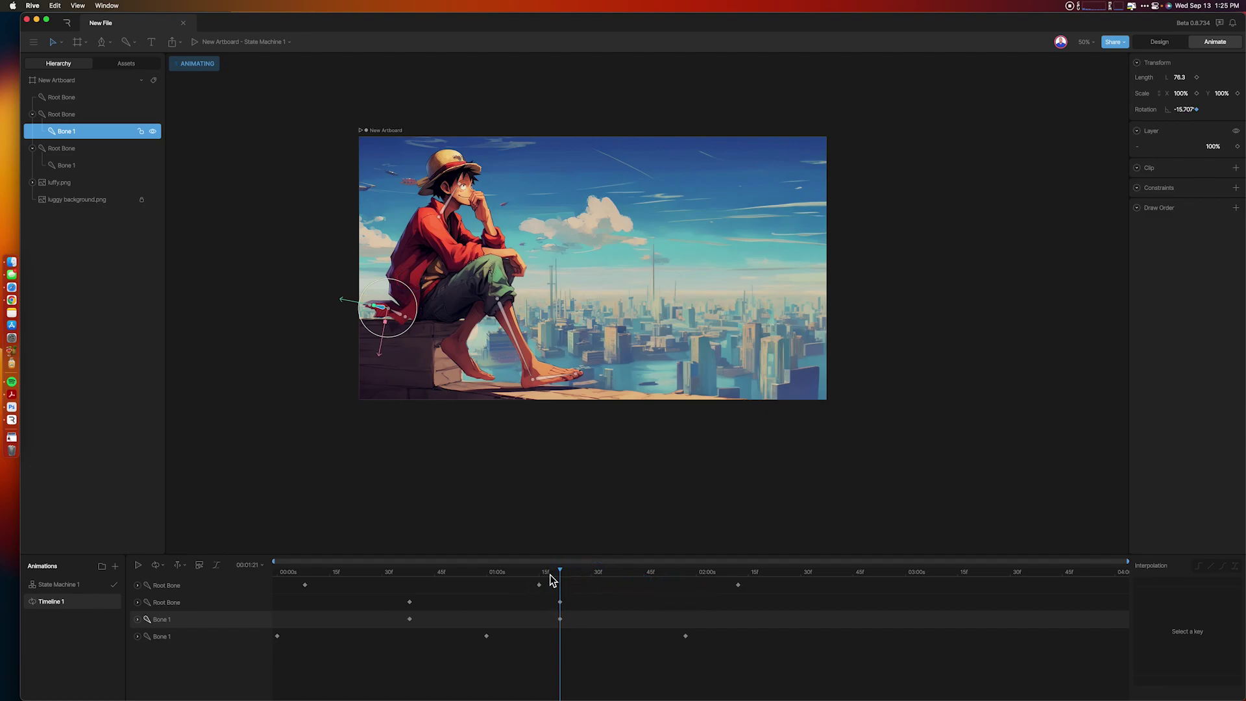
Step: At 00:02:16, keyframe the shirt tail's root bone rotation at about -186.5° and its child bone rotation at about 46°
{"action": "left_click_drag", "start_coordinate": [562, 573], "coordinate": [752, 582]}
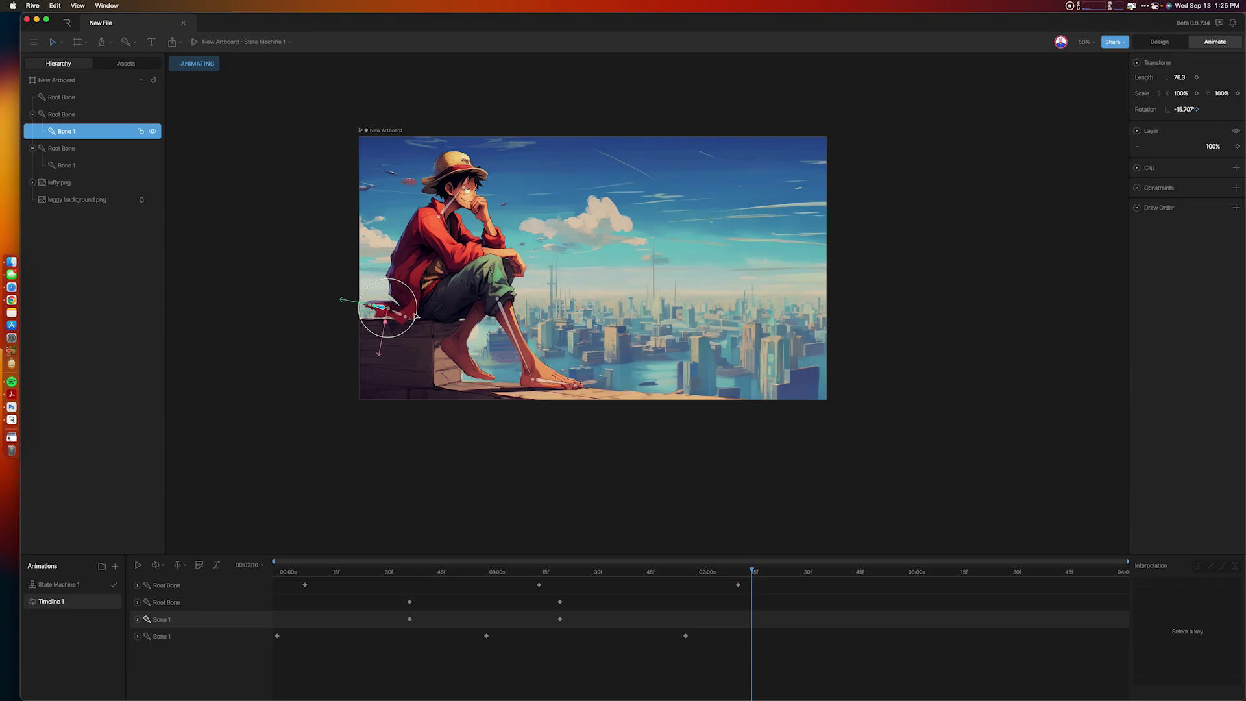
{"action": "left_click", "coordinate": [77, 114]}
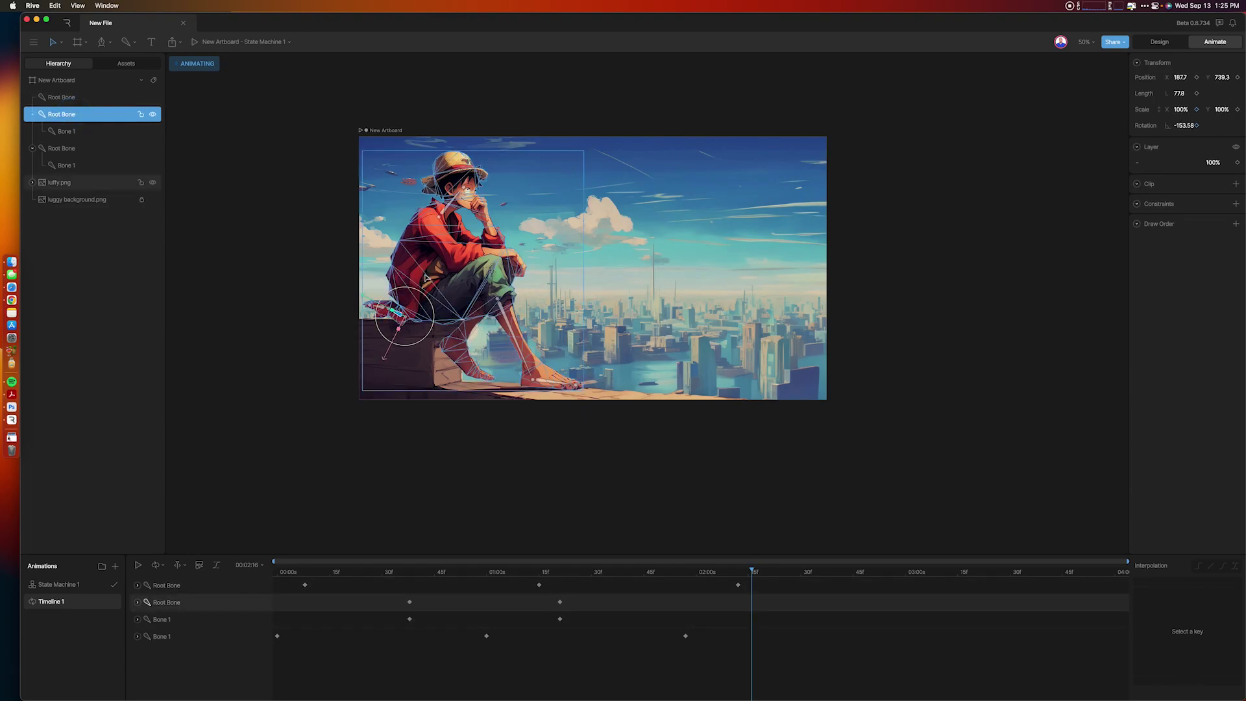
{"action": "left_click_drag", "start_coordinate": [431, 298], "coordinate": [418, 275]}
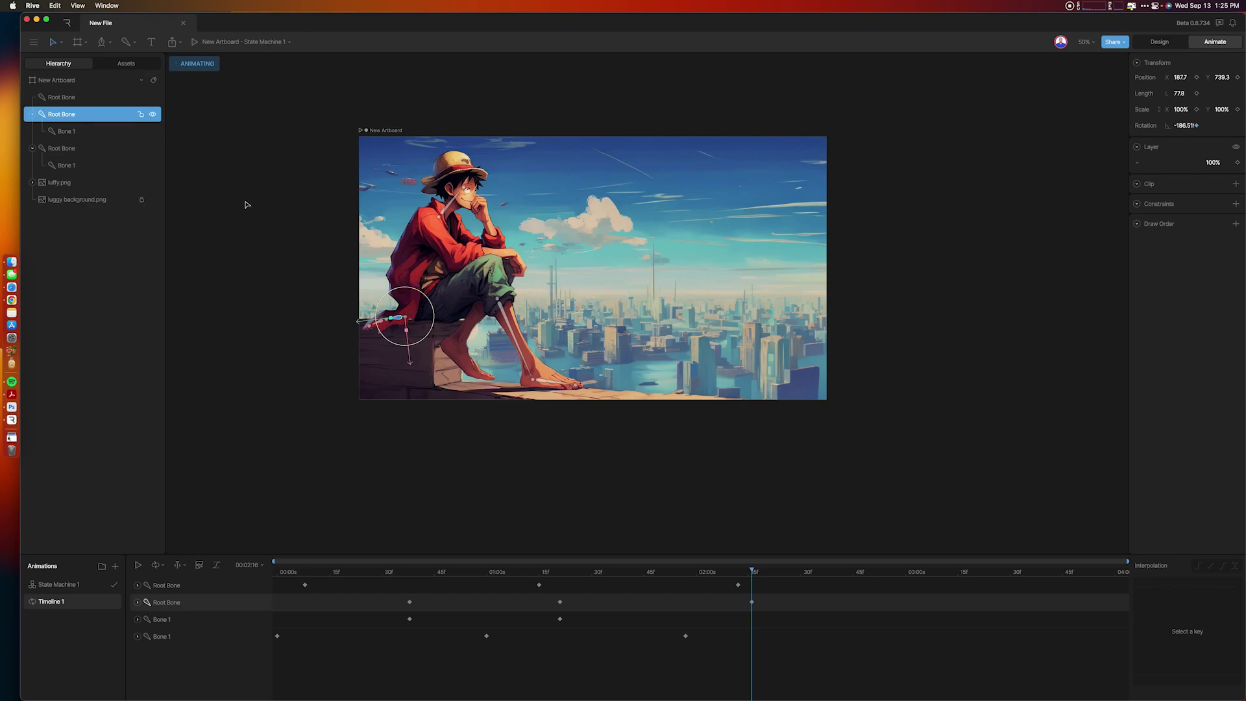
{"action": "left_click", "coordinate": [83, 133]}
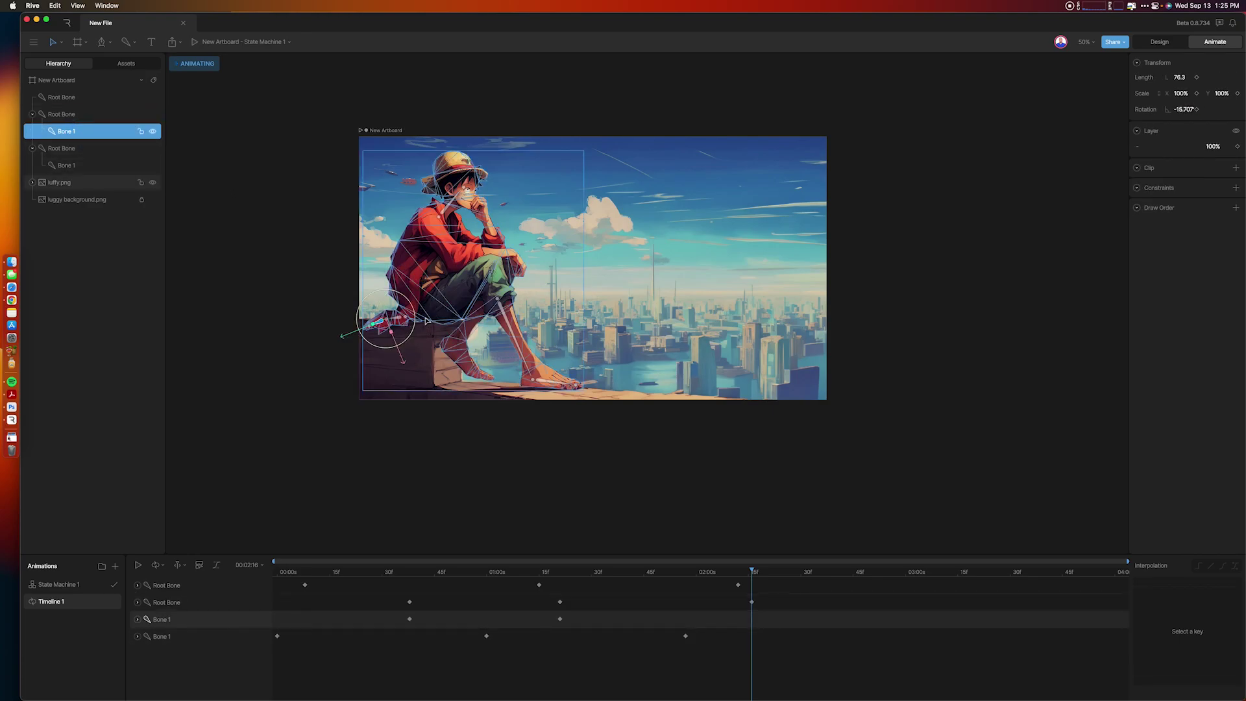
{"action": "left_click_drag", "start_coordinate": [418, 316], "coordinate": [421, 355]}
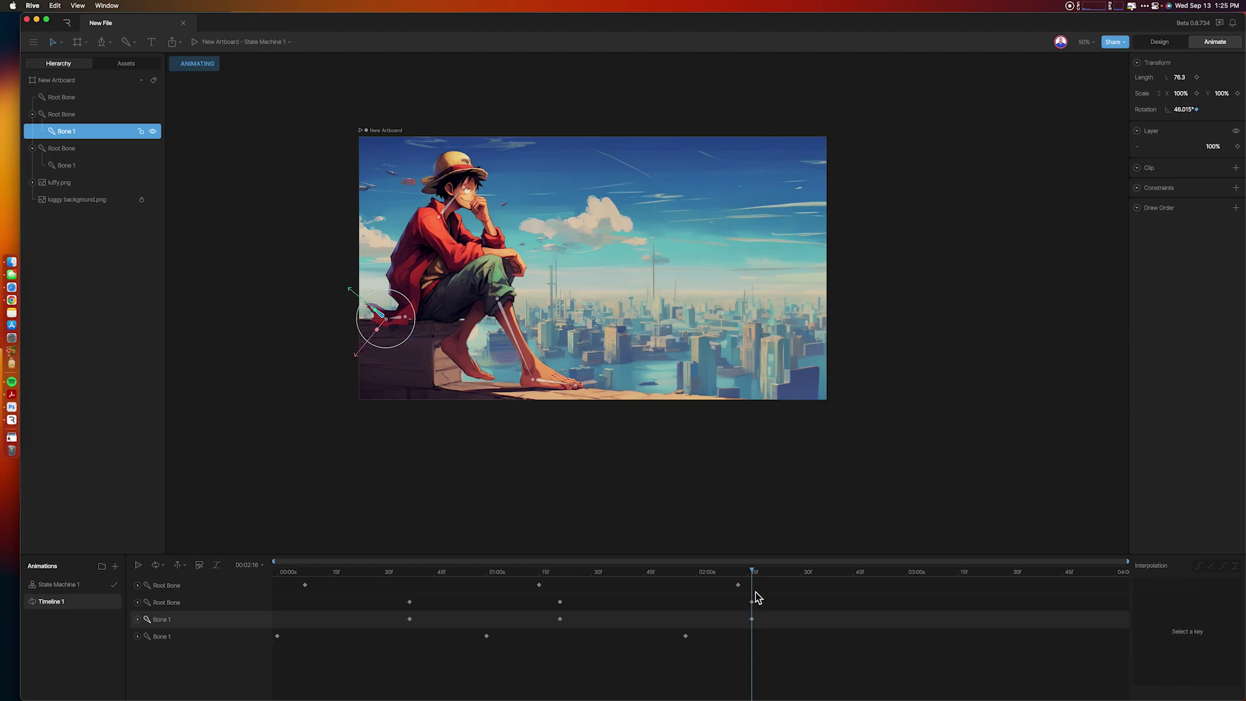
Step: Keyframe the shirt tail's child bone rotation at about 15.7° at 00:02:25, and preview the motion
{"action": "left_click_drag", "start_coordinate": [759, 576], "coordinate": [785, 575]}
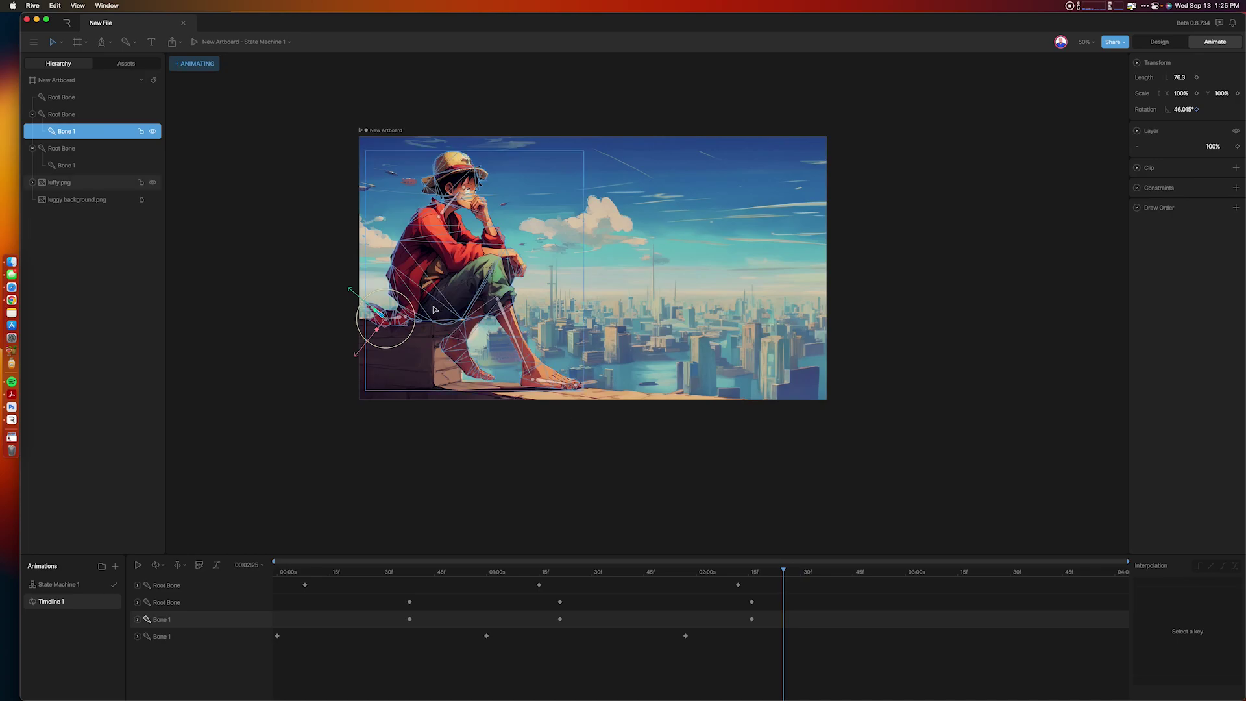
{"action": "left_click_drag", "start_coordinate": [414, 306], "coordinate": [407, 298]}
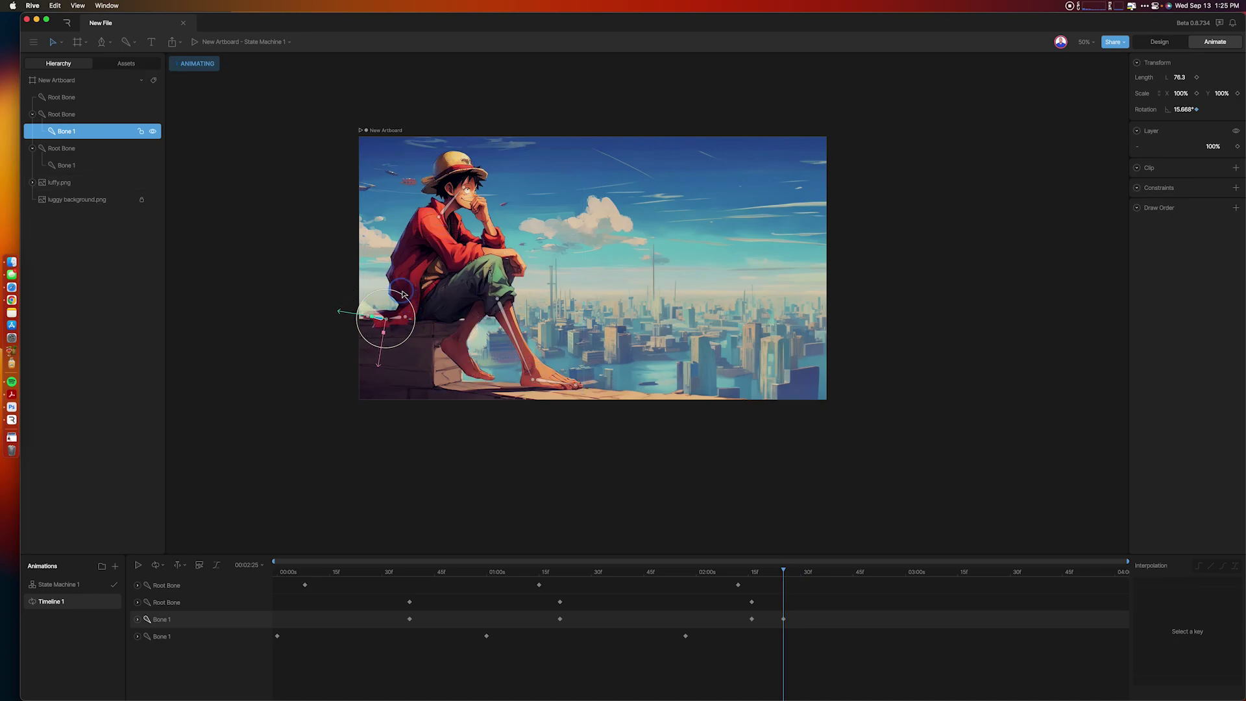
{"action": "left_click_drag", "start_coordinate": [418, 577], "coordinate": [123, 628]}
{"action": "key", "text": "space"}
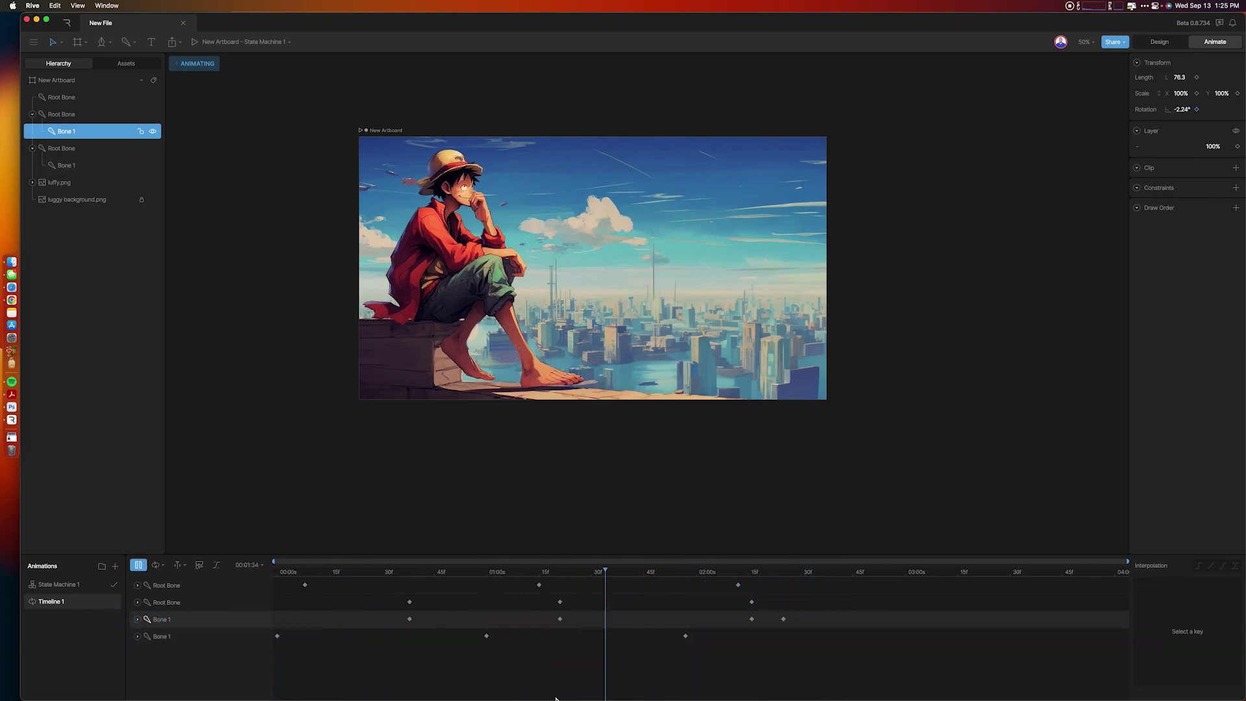
{"action": "key", "text": "space"}
Step: Select every keyframe of all four animated bones and apply cubic interpolation with the curve .42, 0, .58, 1
{"action": "left_click_drag", "start_coordinate": [837, 658], "coordinate": [273, 577]}
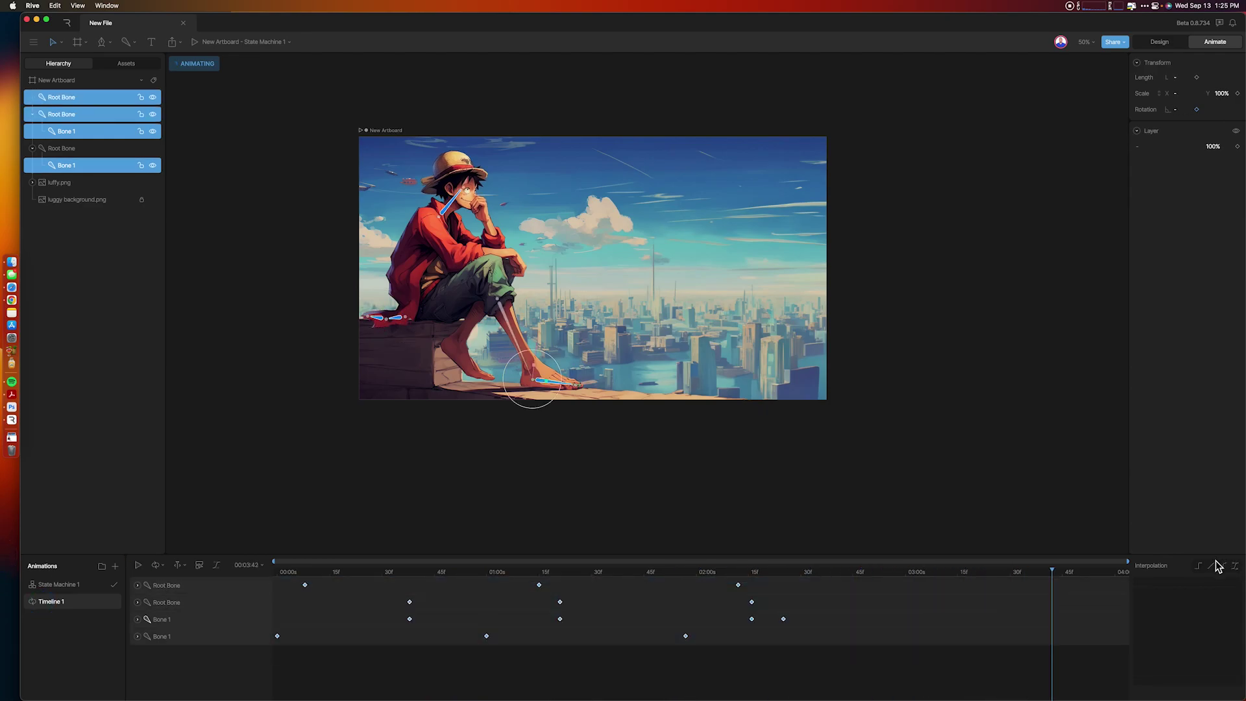
{"action": "left_click", "coordinate": [1223, 567]}
{"action": "left_click", "coordinate": [281, 611]}
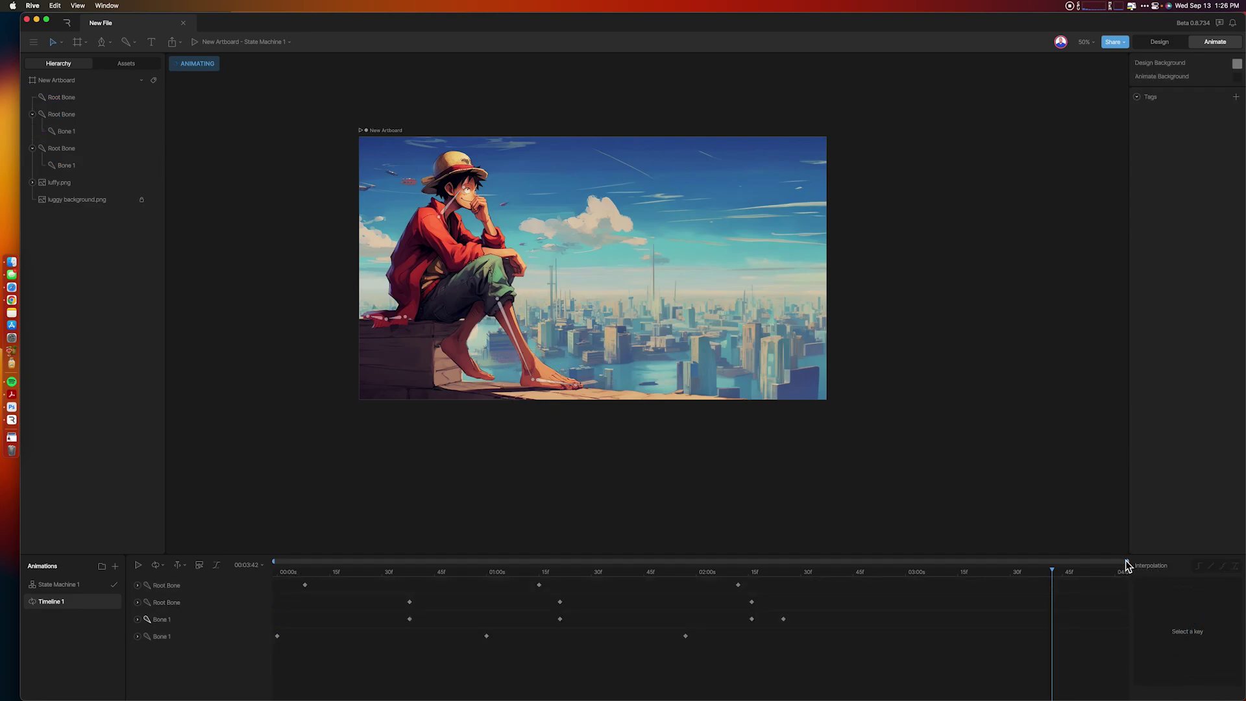
Step: Enable the timeline's work area, end it just after the last shirt tail keyframe, and play the shortened loop
{"action": "left_click_drag", "start_coordinate": [1128, 561], "coordinate": [949, 579]}
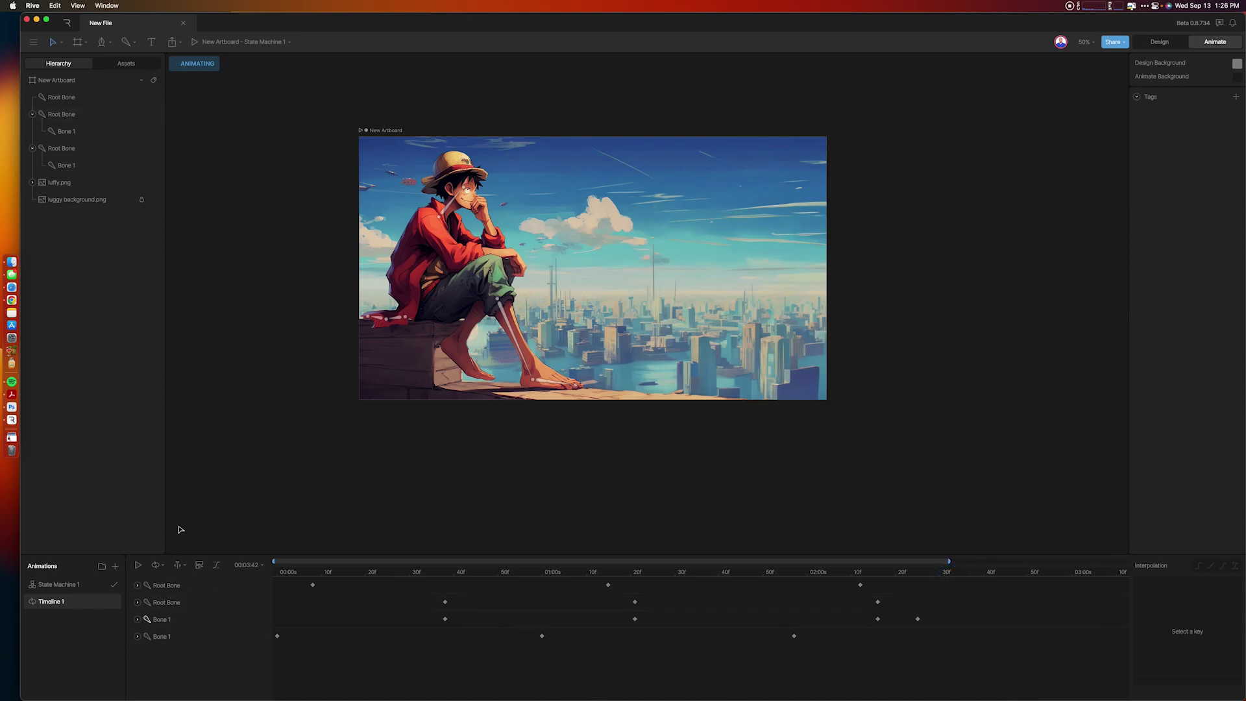
{"action": "left_click", "coordinate": [156, 564]}
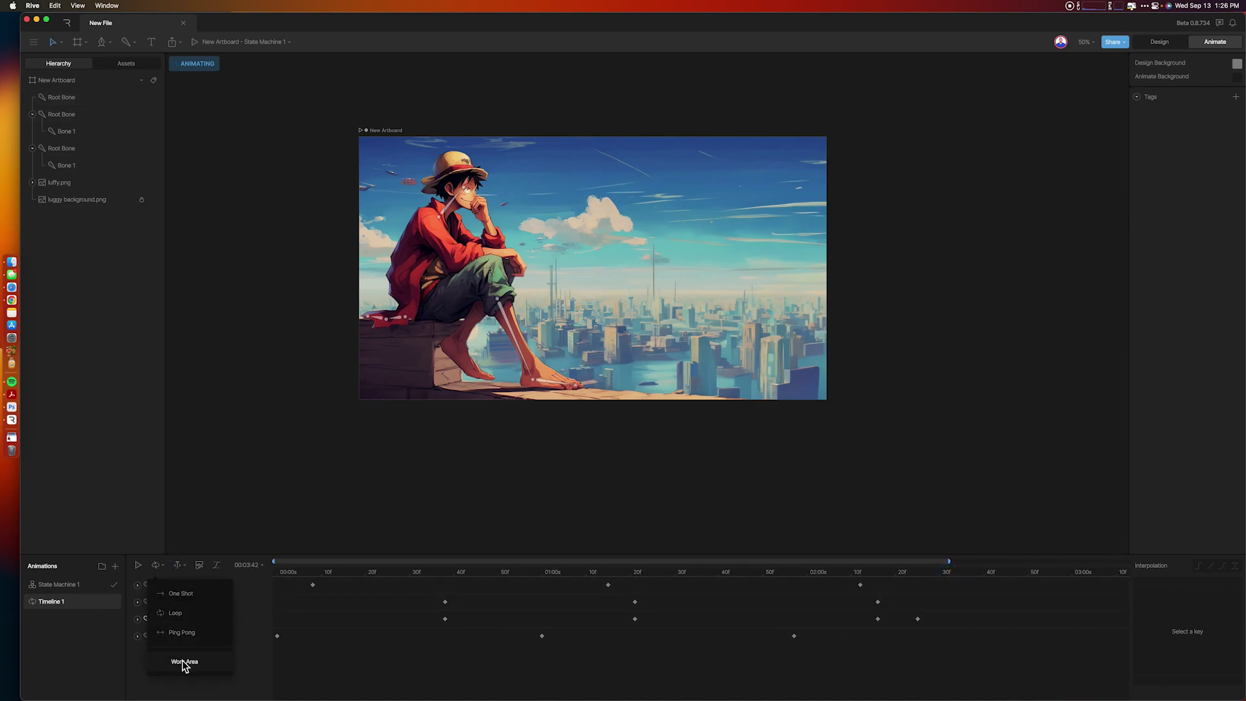
{"action": "key", "text": "space"}
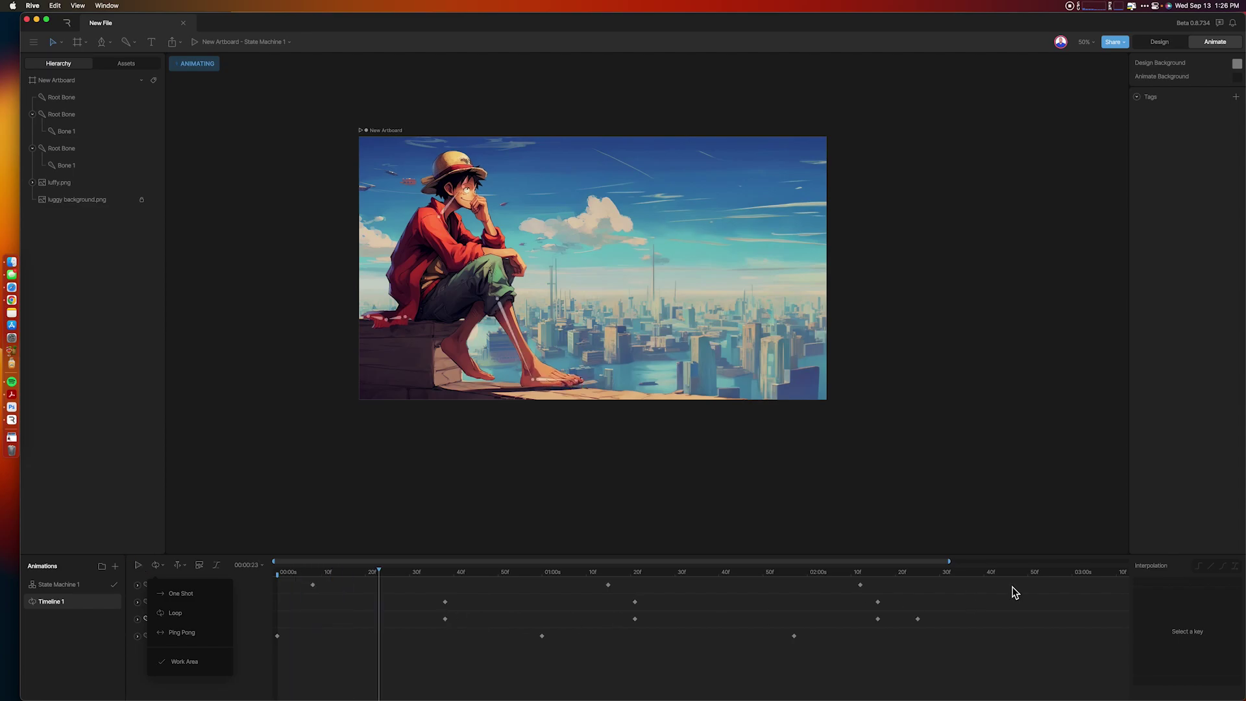
{"action": "key", "text": "ctrl+Right"}
{"action": "key", "text": "ctrl+Left"}
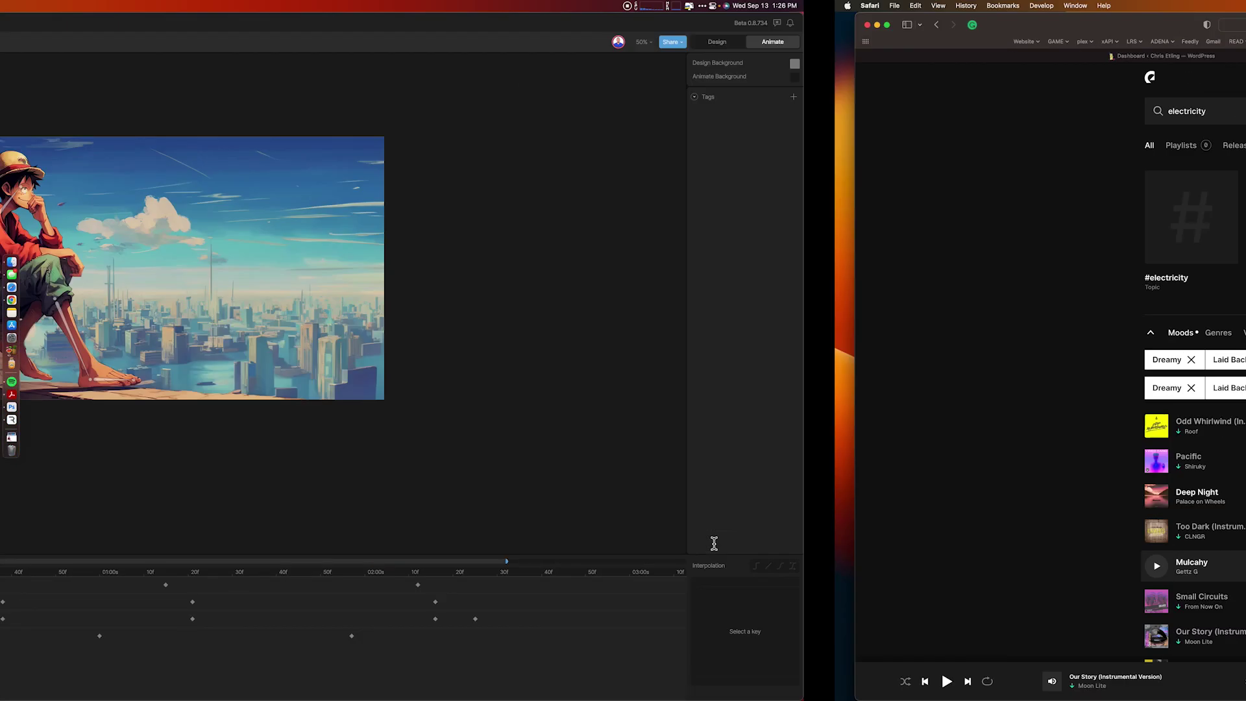
{"action": "scroll", "coordinate": [687, 597], "scroll_direction": "right", "scroll_amount": 5}
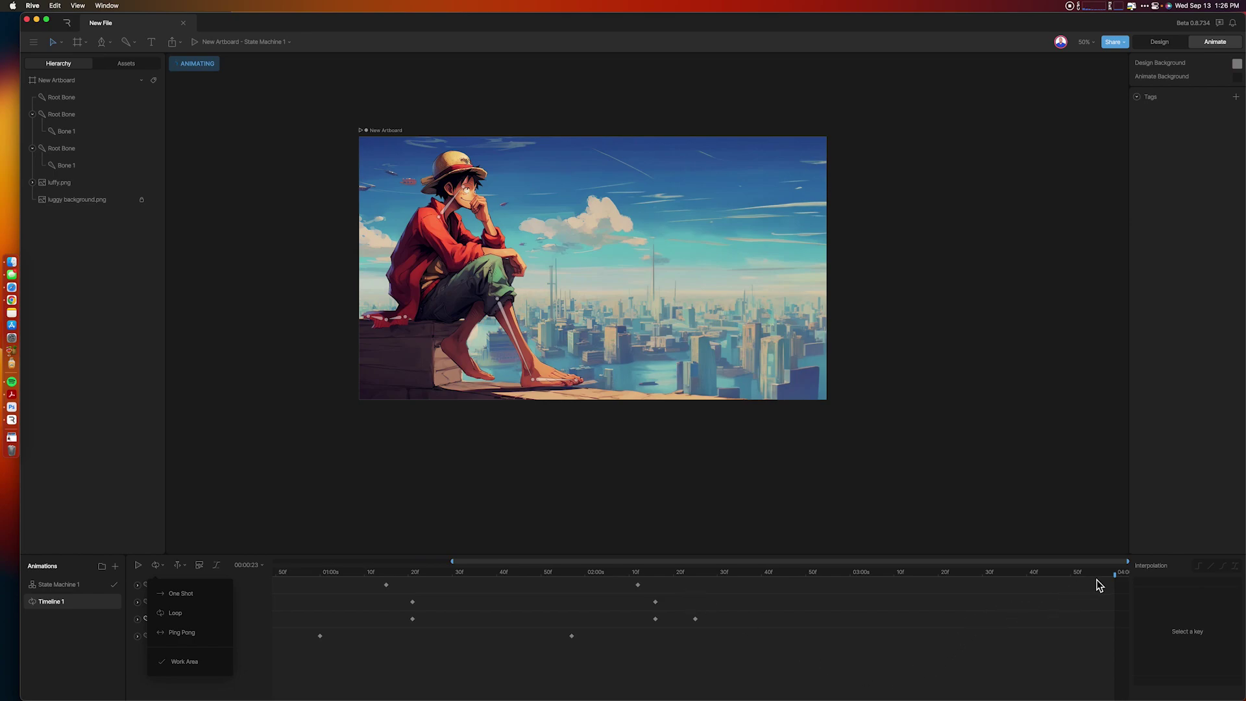
{"action": "mouse_move", "coordinate": [1114, 574]}
{"action": "left_mouse_down"}
{"action": "mouse_move", "coordinate": [559, 587]}
{"action": "mouse_move", "coordinate": [700, 589]}
{"action": "left_mouse_up"}
{"action": "key", "text": "space"}
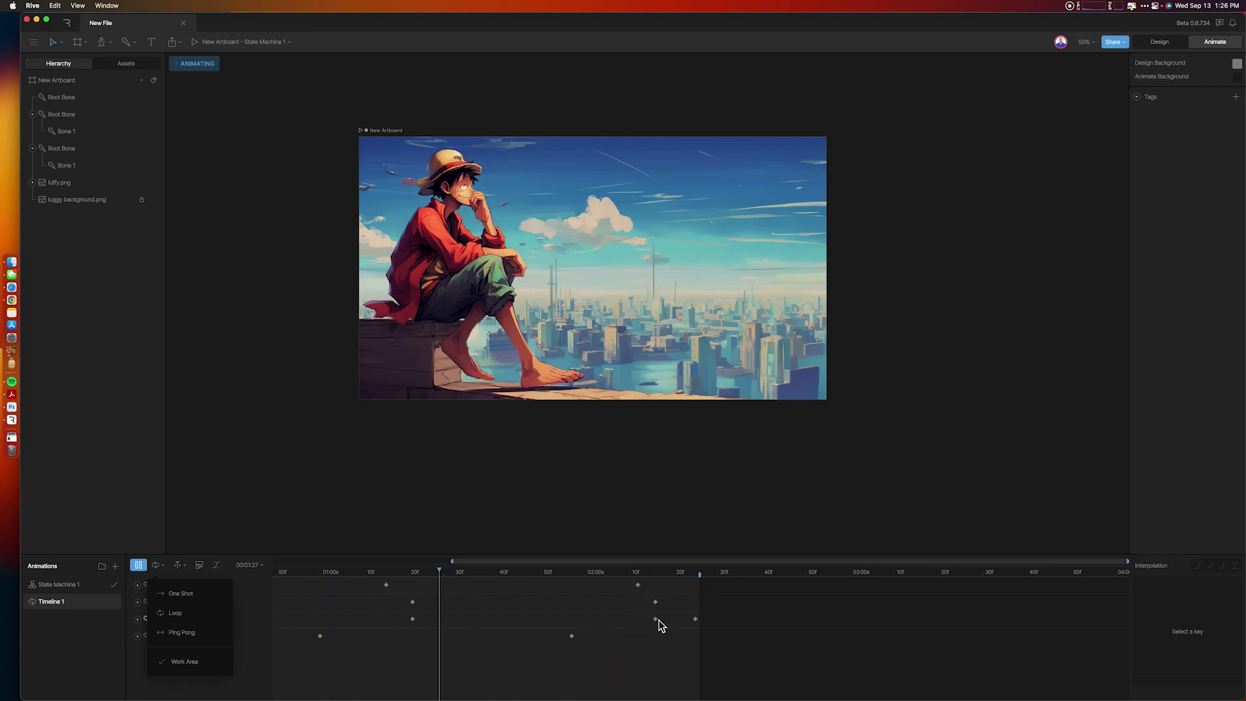
Step: Move the third keyframe of the shirt tail's child bone earlier, to about 00:02:12, in line with the head bone's last keyframe
{"action": "left_click_drag", "start_coordinate": [657, 620], "coordinate": [639, 620]}
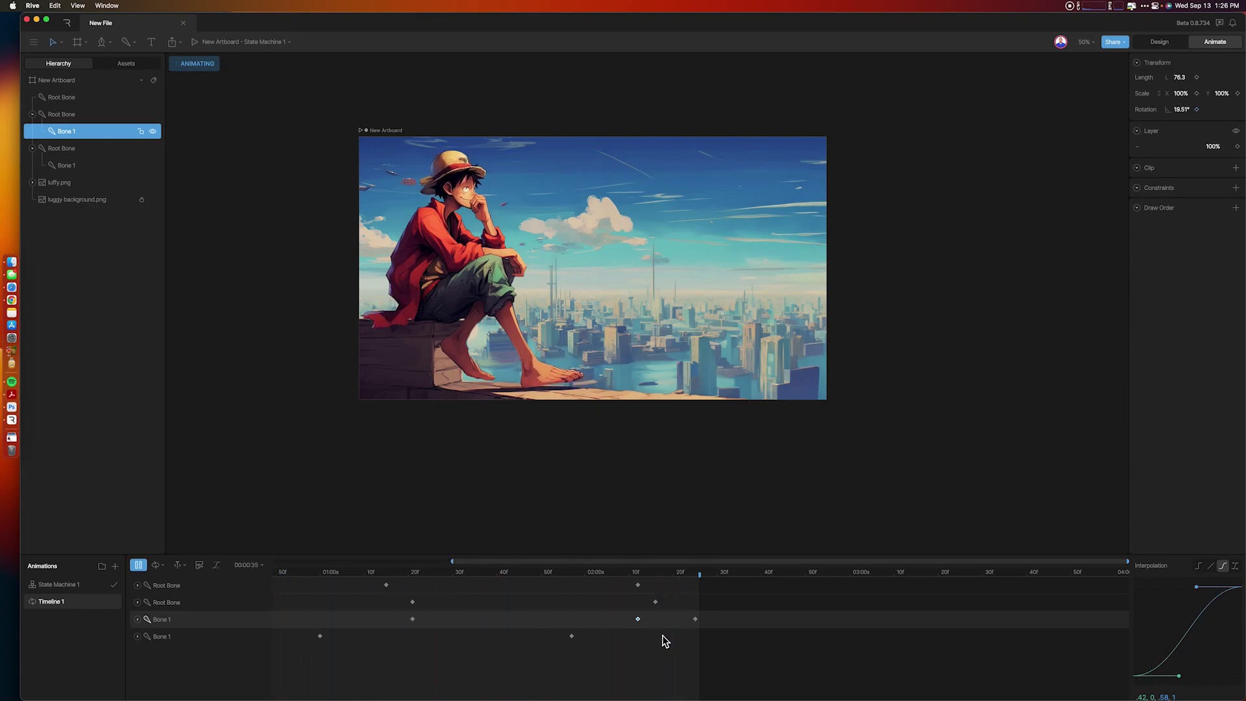
Step: Reshape the easing of the shirt tail child bone's last keyframe to .42, 0, .34, 1.05, and move its preceding keyframe to about 00:02:03
{"action": "left_click", "coordinate": [695, 620]}
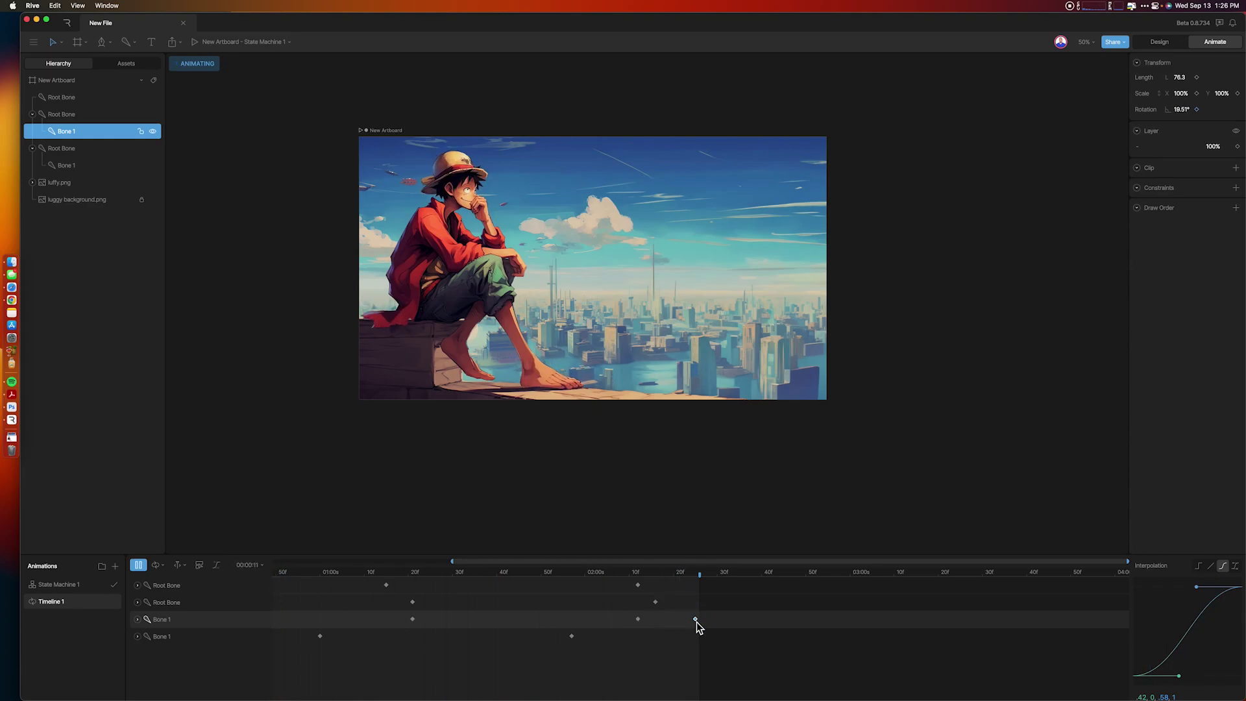
{"action": "left_click_drag", "start_coordinate": [1196, 587], "coordinate": [1173, 585]}
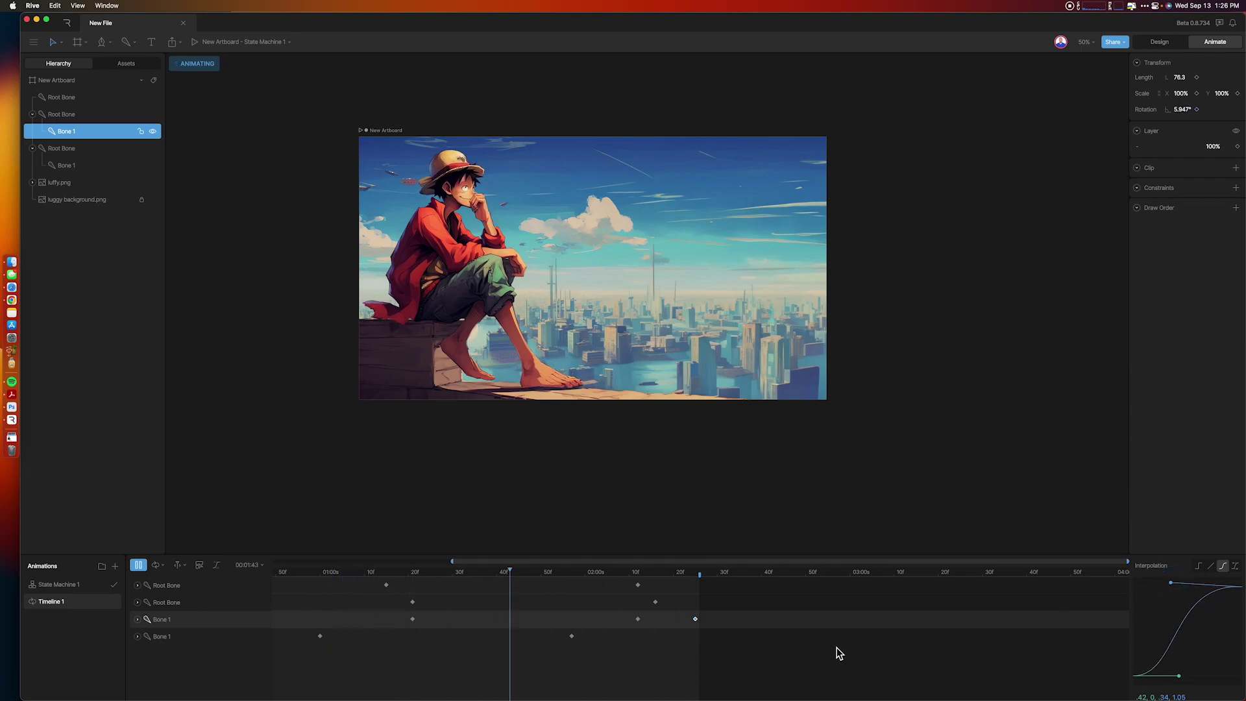
{"action": "left_click", "coordinate": [639, 619]}
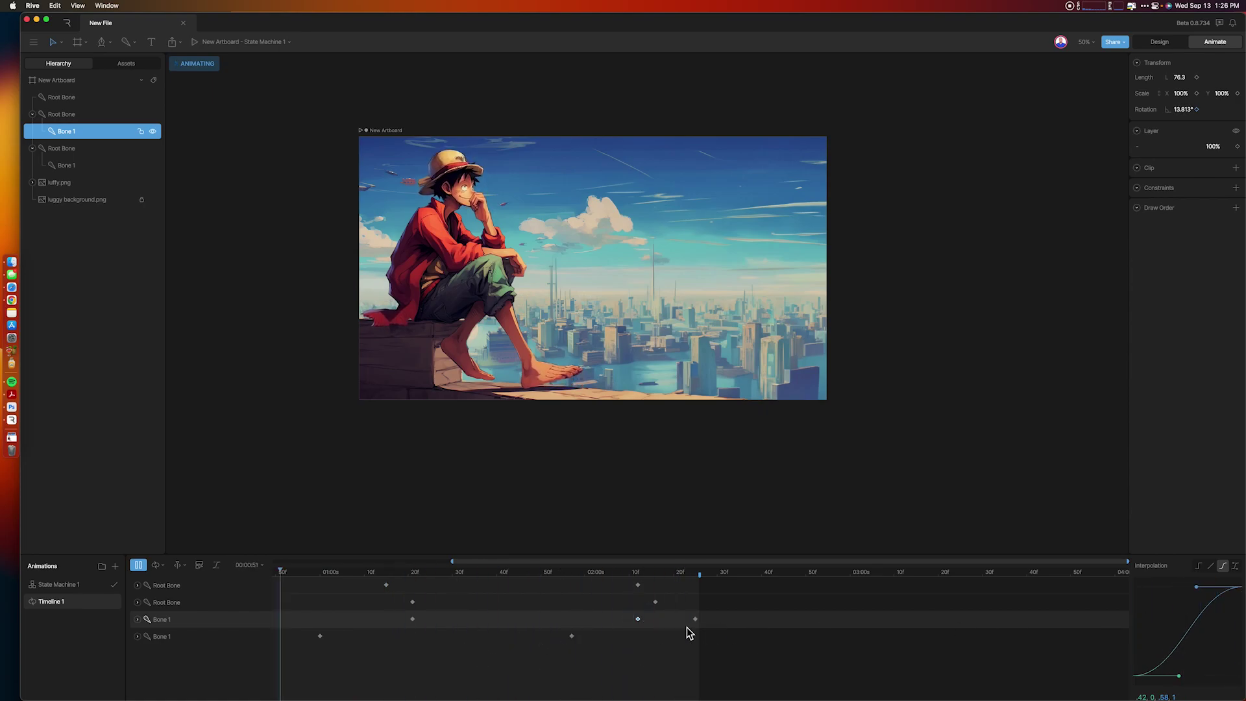
{"action": "left_click_drag", "start_coordinate": [637, 620], "coordinate": [601, 621]}
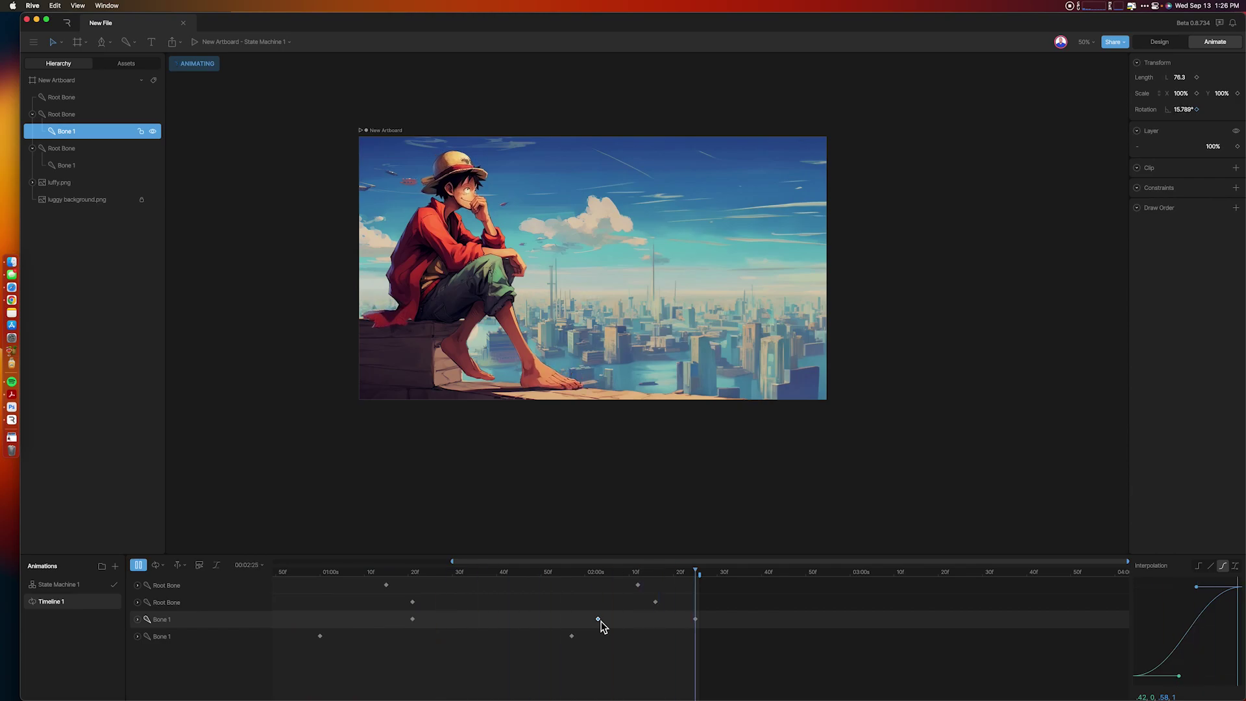
Step: Move the last keyframe of the shirt tail's root bone earlier, to about 00:02:04, and stop the loop preview
{"action": "left_click_drag", "start_coordinate": [657, 605], "coordinate": [573, 608]}
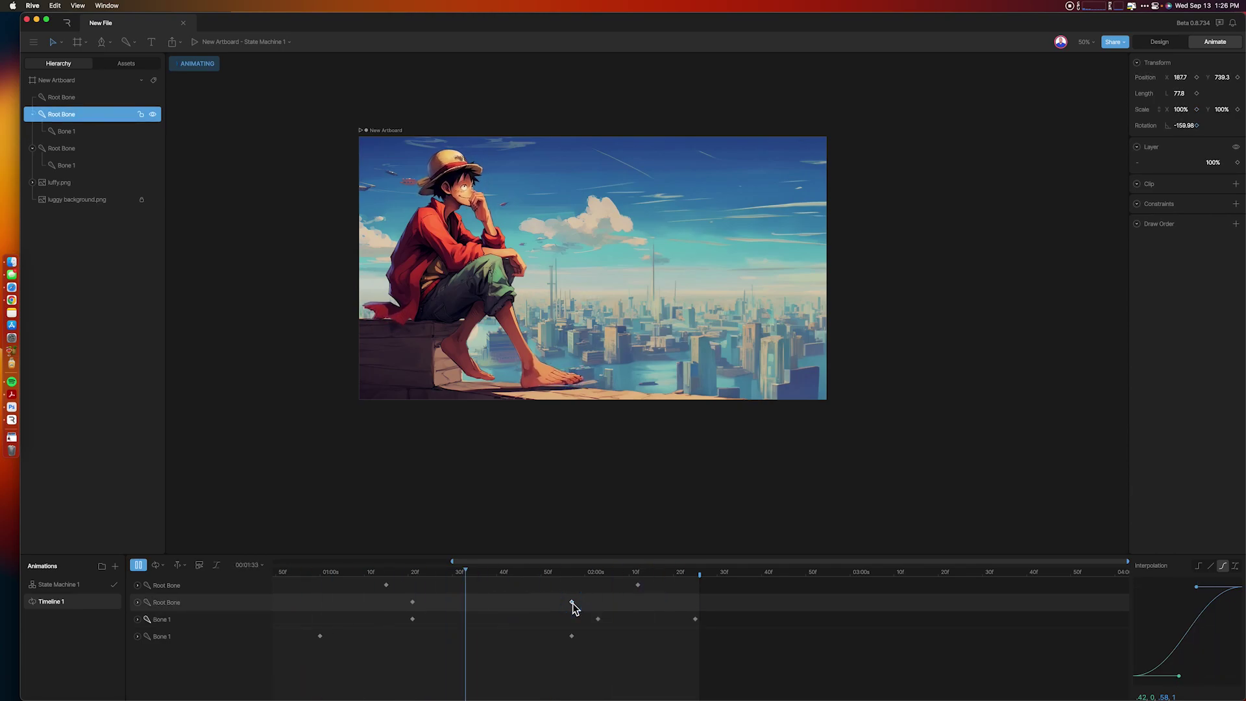
{"action": "left_click_drag", "start_coordinate": [573, 608], "coordinate": [593, 607]}
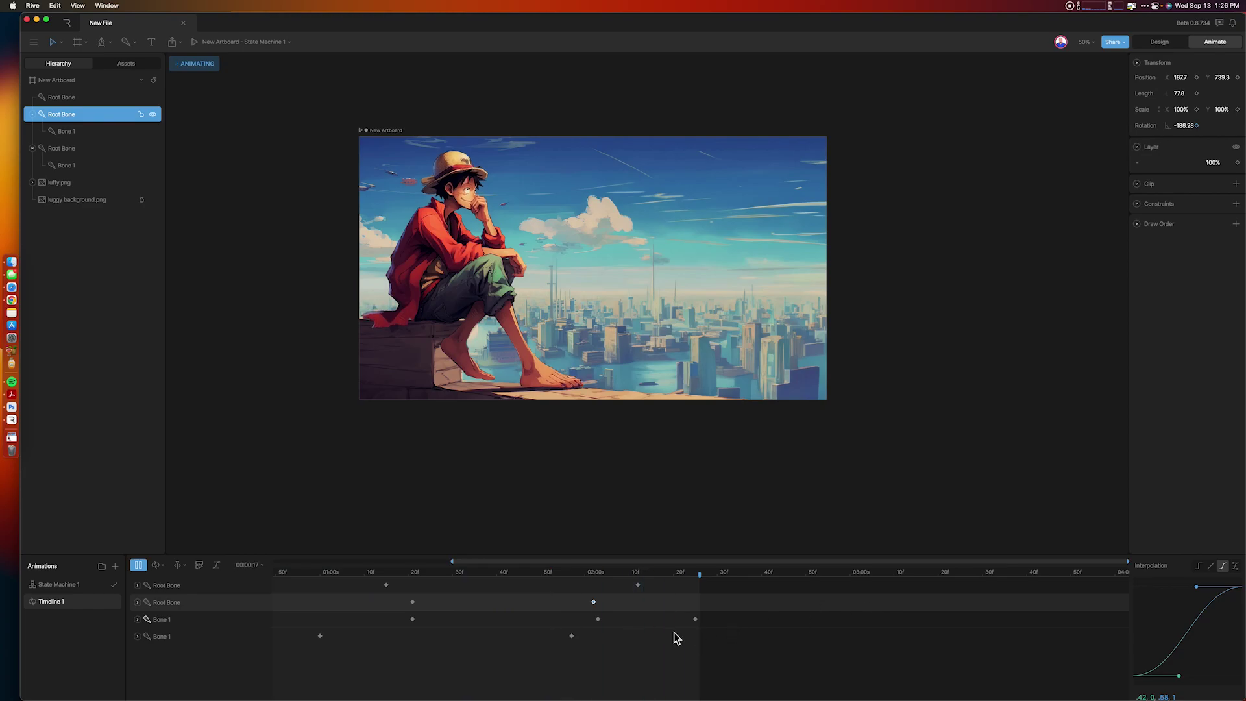
{"action": "left_click_drag", "start_coordinate": [594, 603], "coordinate": [603, 605]}
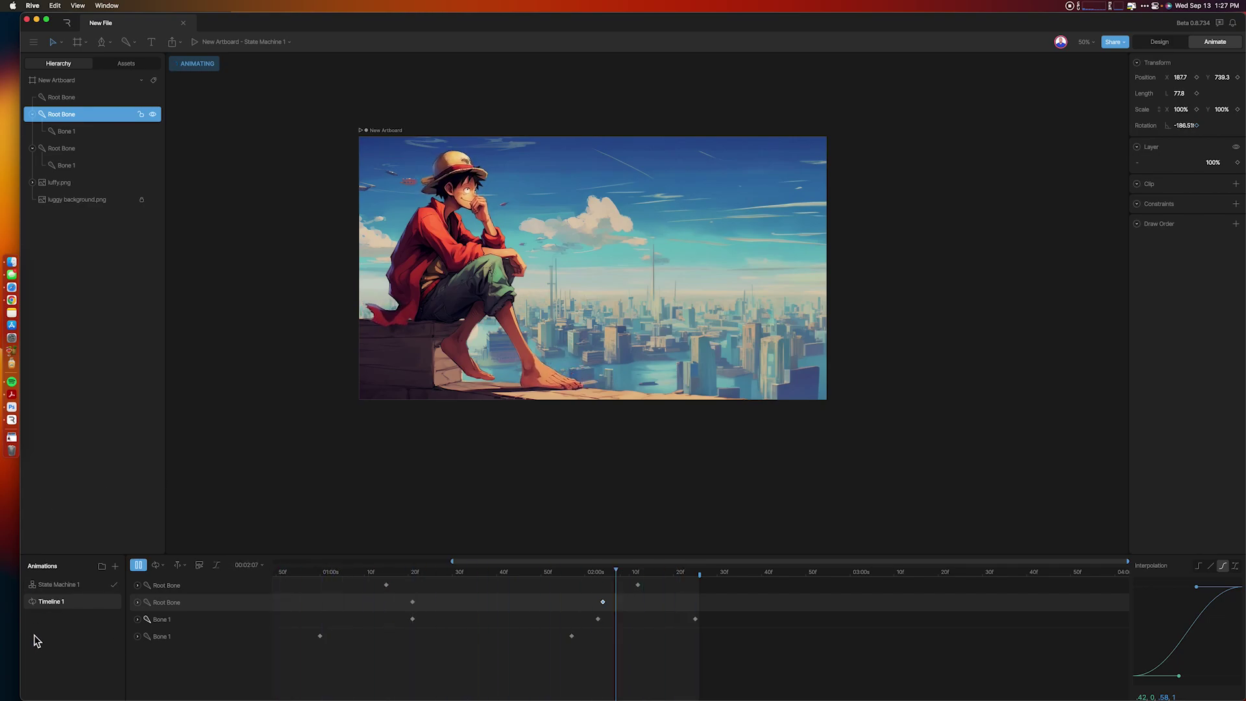
{"action": "left_click", "coordinate": [138, 564]}
Step: Add the timeline to the cloud renderer with the H.264 format and start rendering it
{"action": "left_click", "coordinate": [174, 42]}
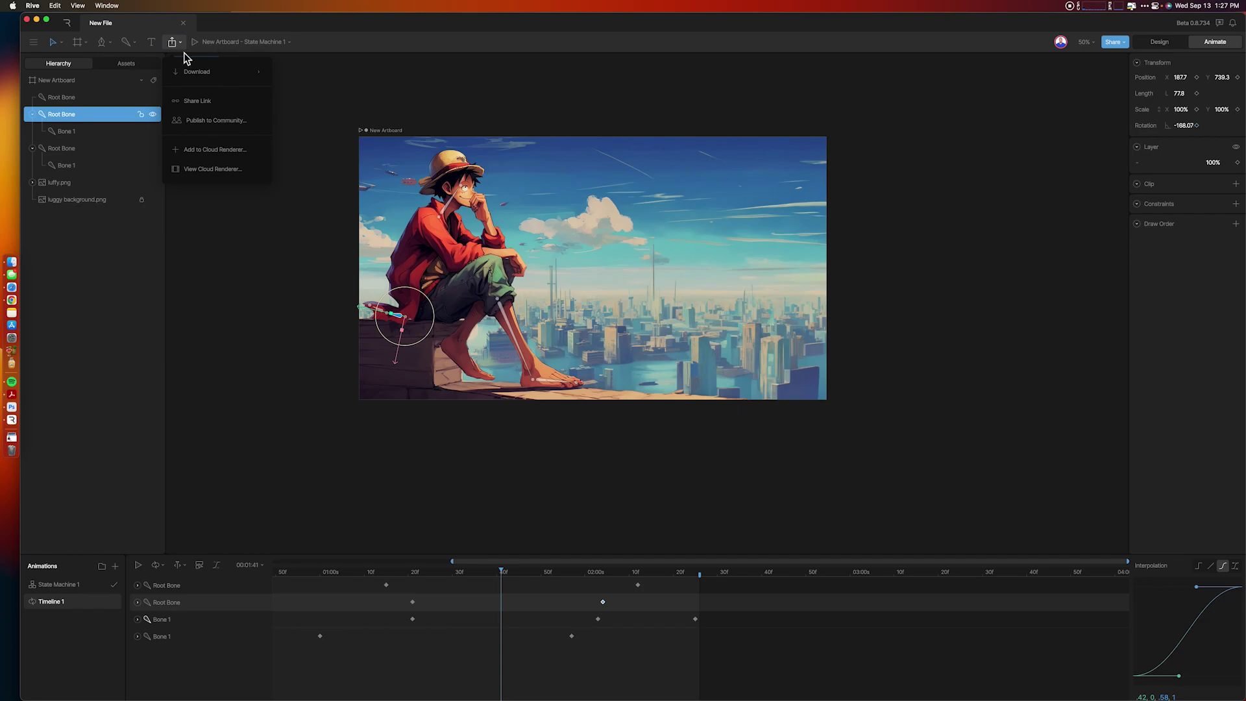
{"action": "left_click", "coordinate": [209, 151]}
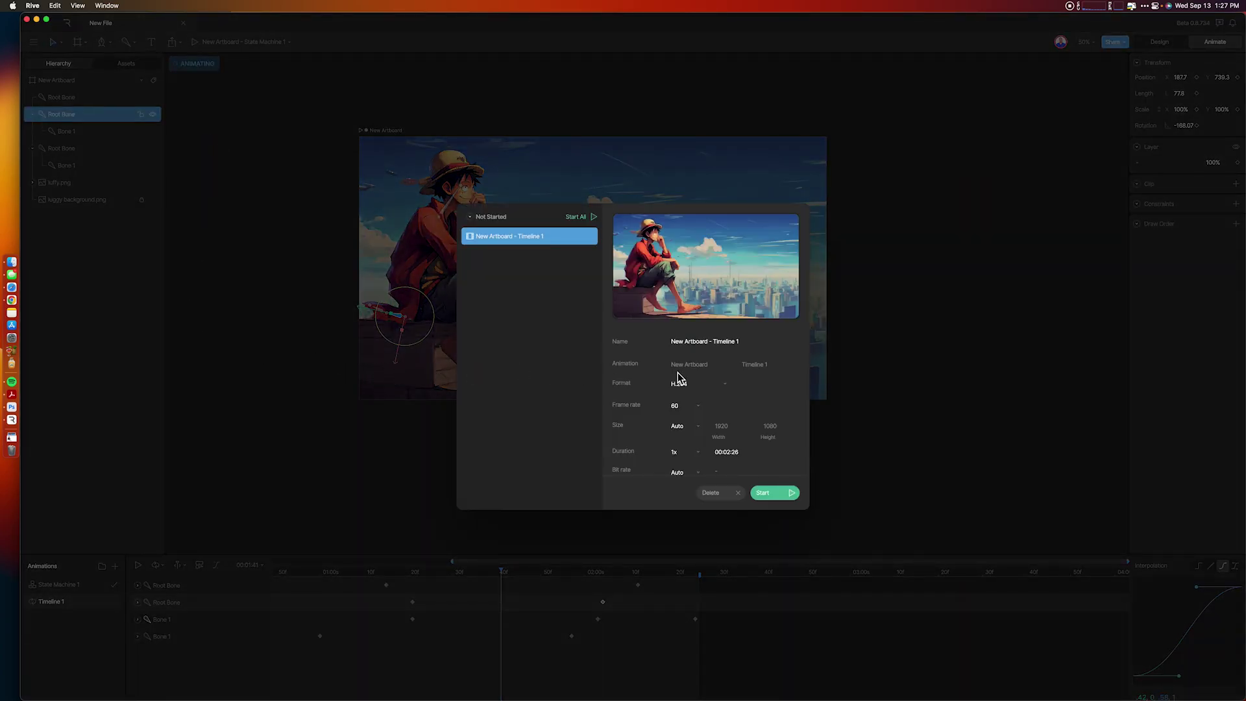
{"action": "left_click", "coordinate": [691, 384]}
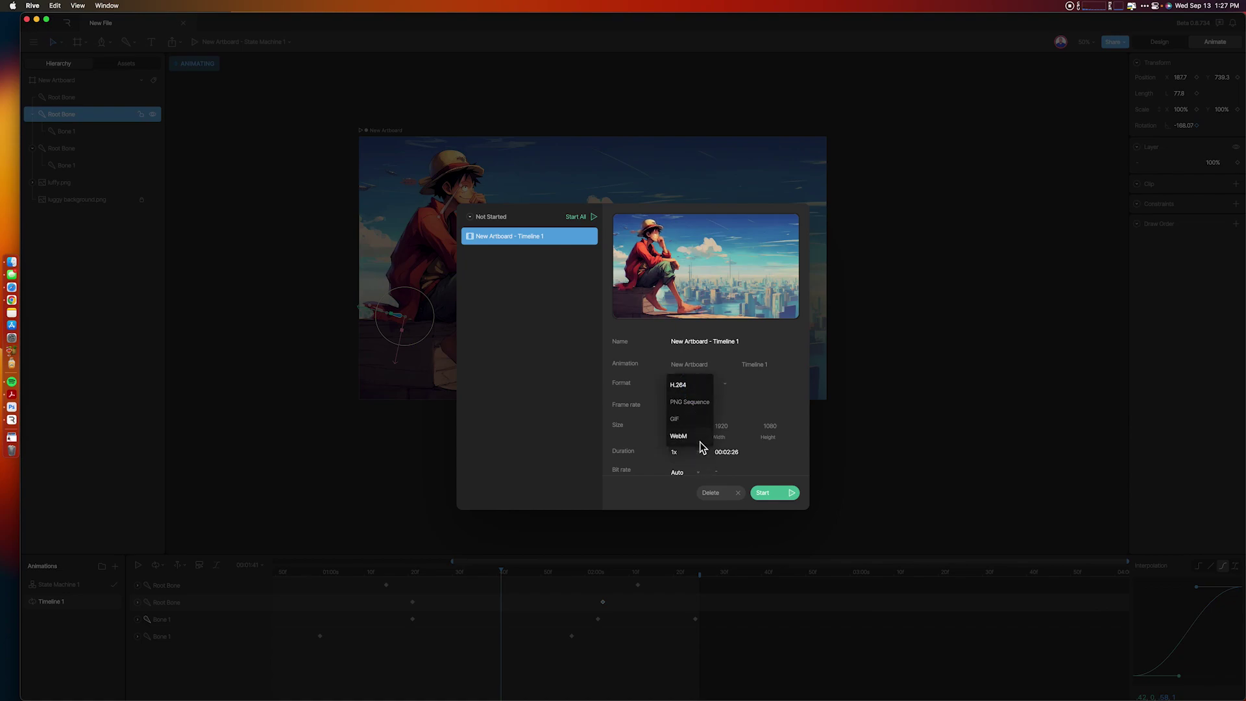
{"action": "left_click", "coordinate": [683, 387]}
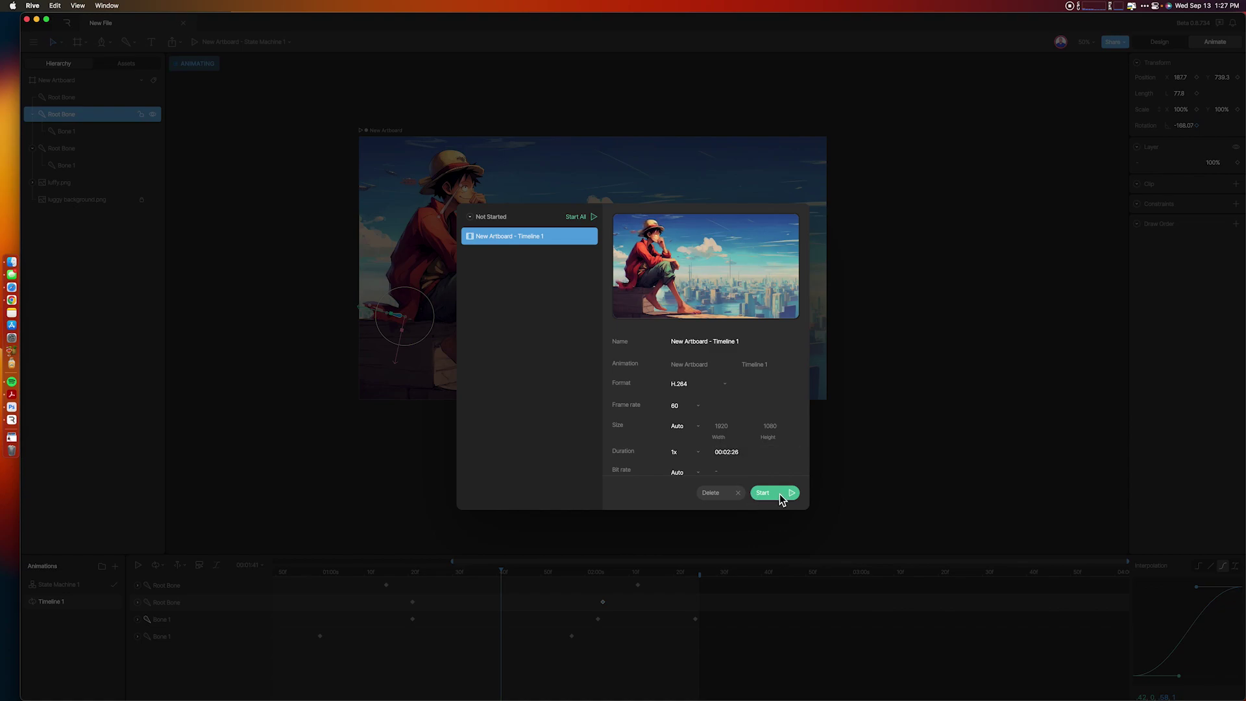
{"action": "left_click", "coordinate": [780, 493]}
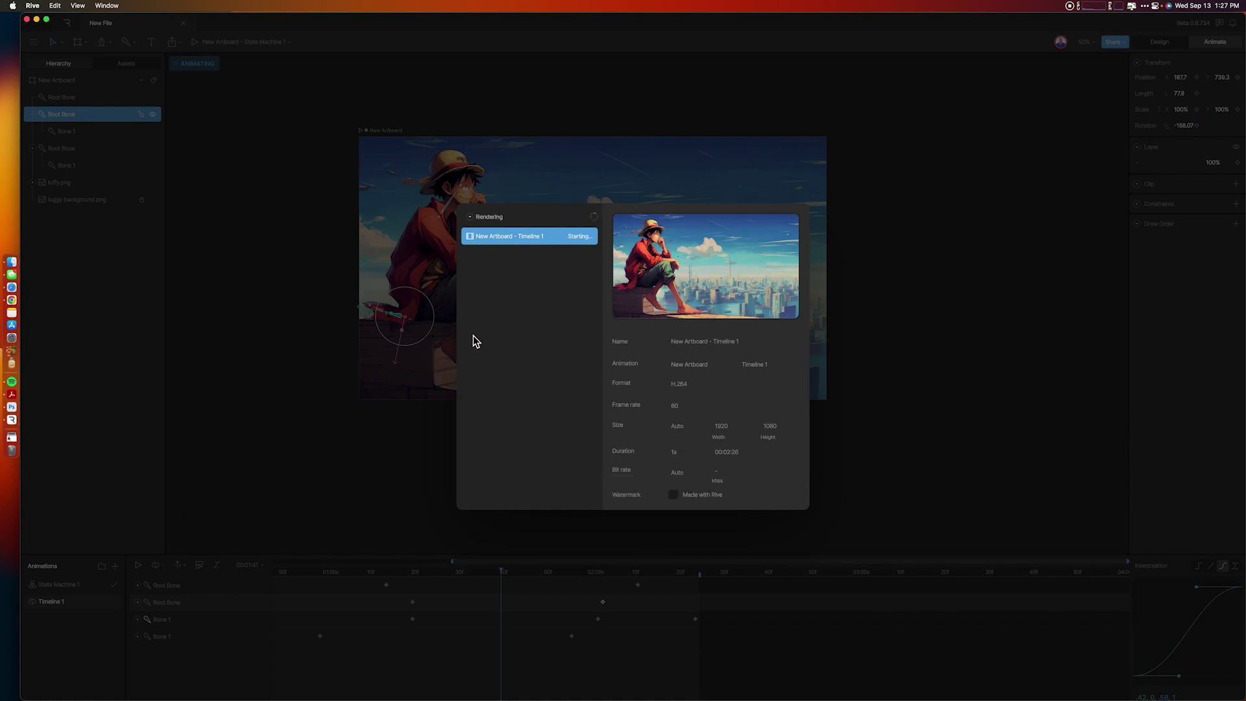